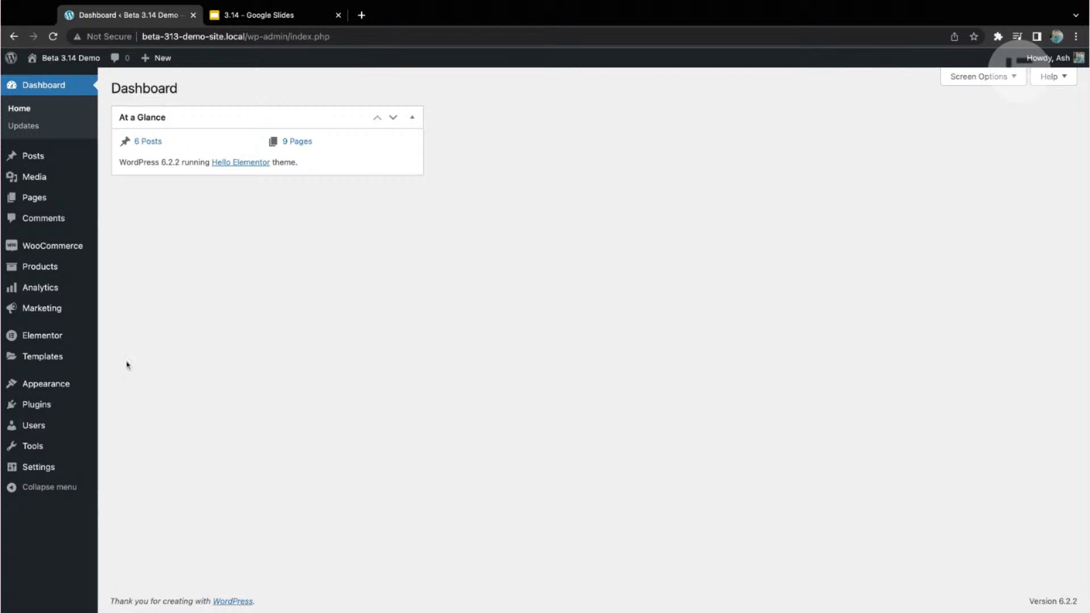
Open Elementor's Version Control tools and review the Become a Beta Tester section and its Beta Tester setting
mouse_move(48, 341)
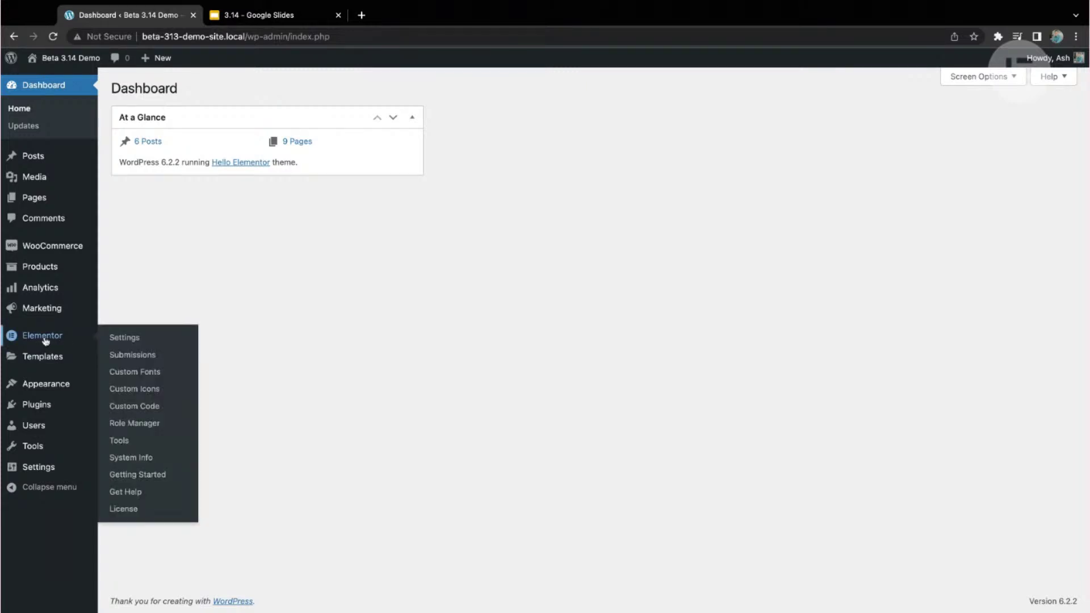
left_click(129, 441)
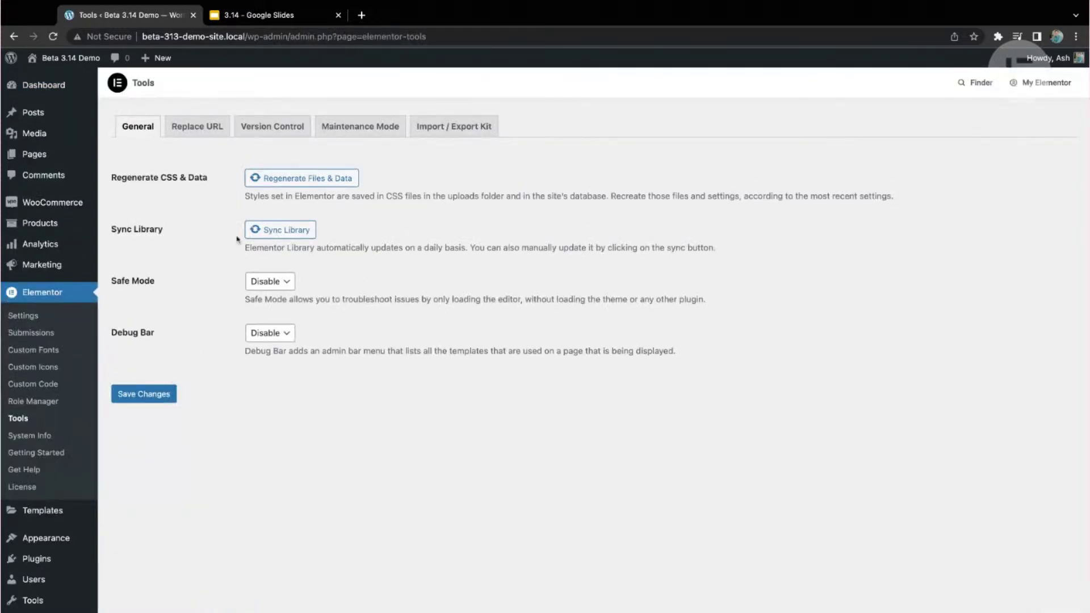
left_click(277, 133)
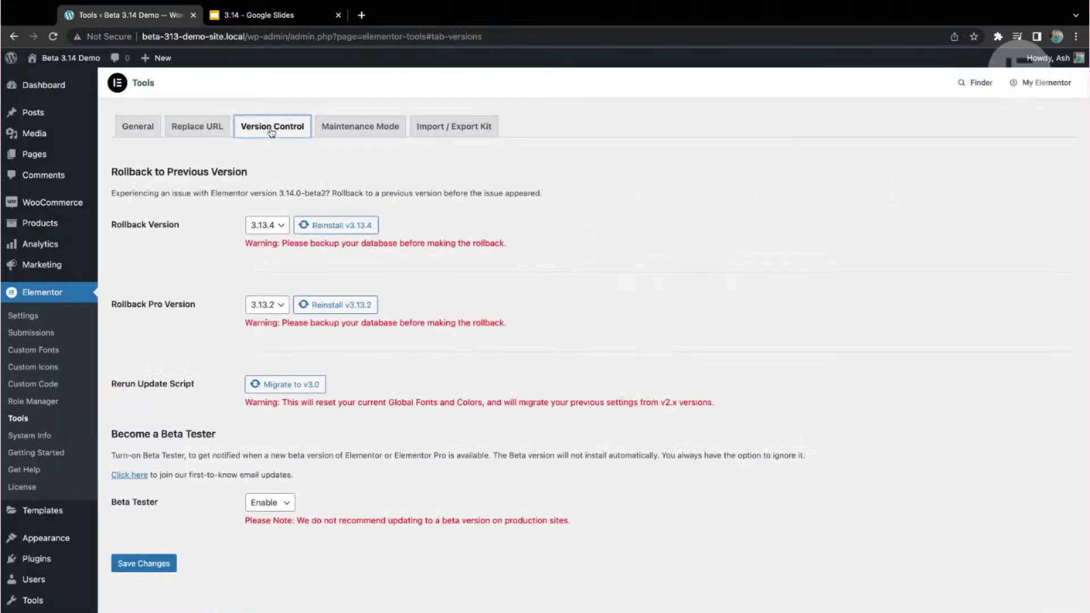
scroll(216, 262, "down", 2)
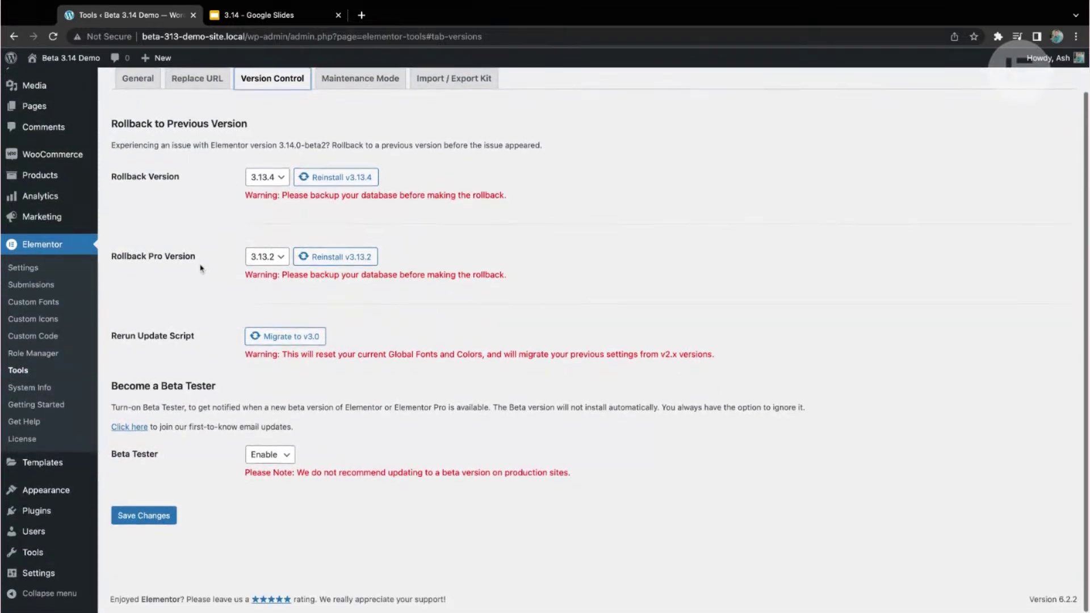
left_click_drag(112, 387, 217, 388)
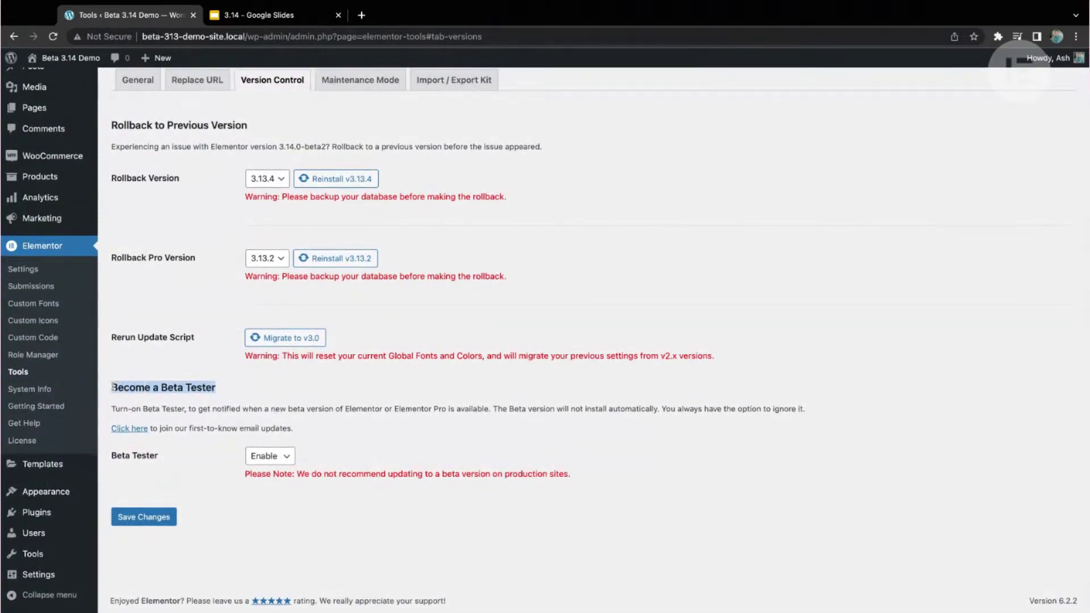
left_click(233, 390)
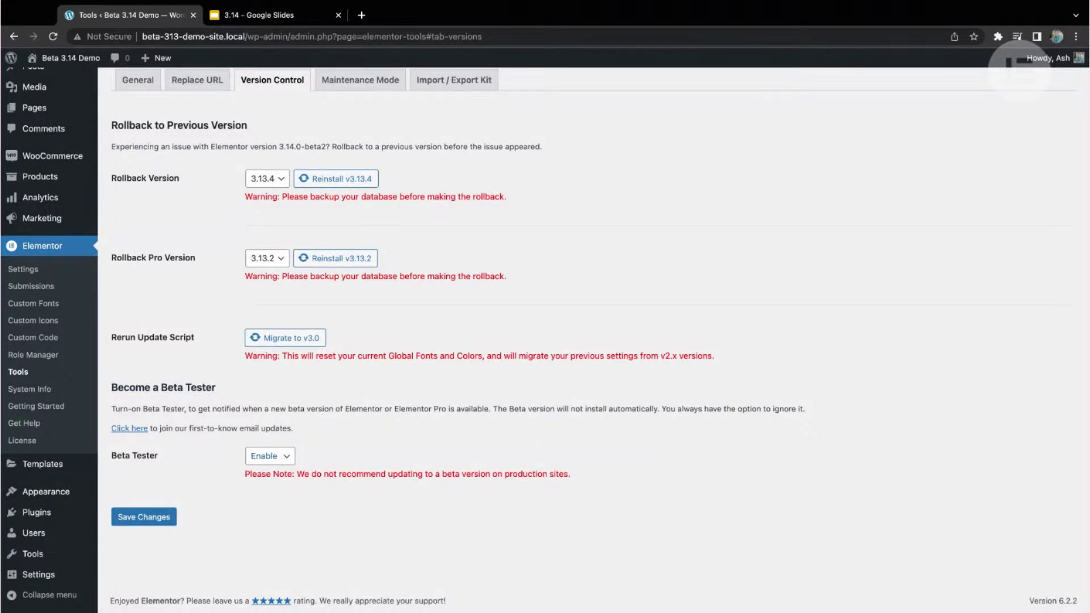
left_click(270, 456)
left_click(145, 517)
scroll(143, 251, "up", 2)
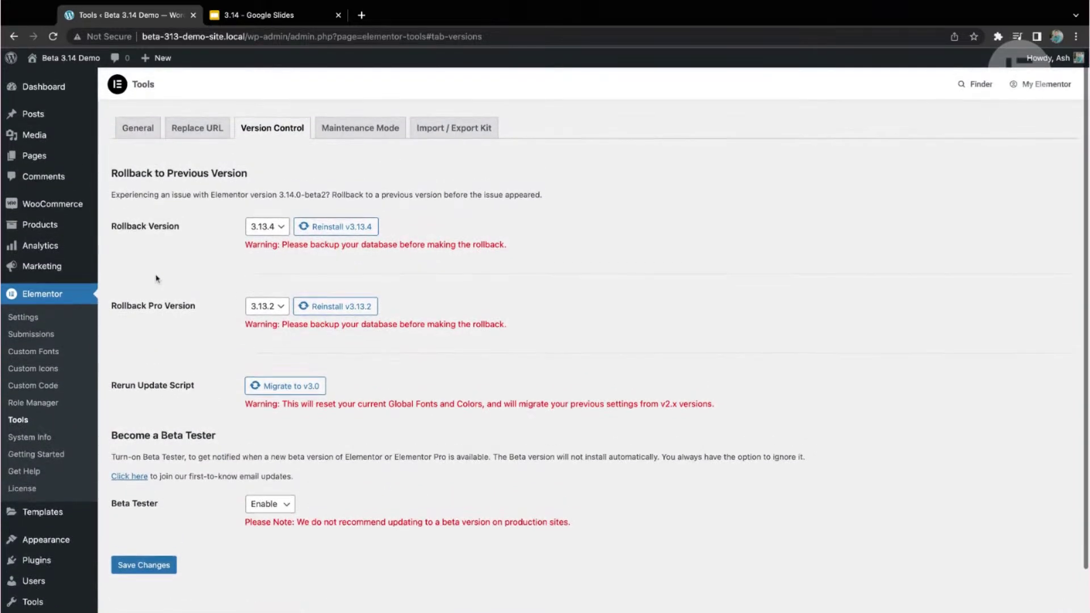
Check the WordPress updates page and the installed versions of the Elementor and Elementor Pro plugins
mouse_move(51, 85)
left_click(135, 105)
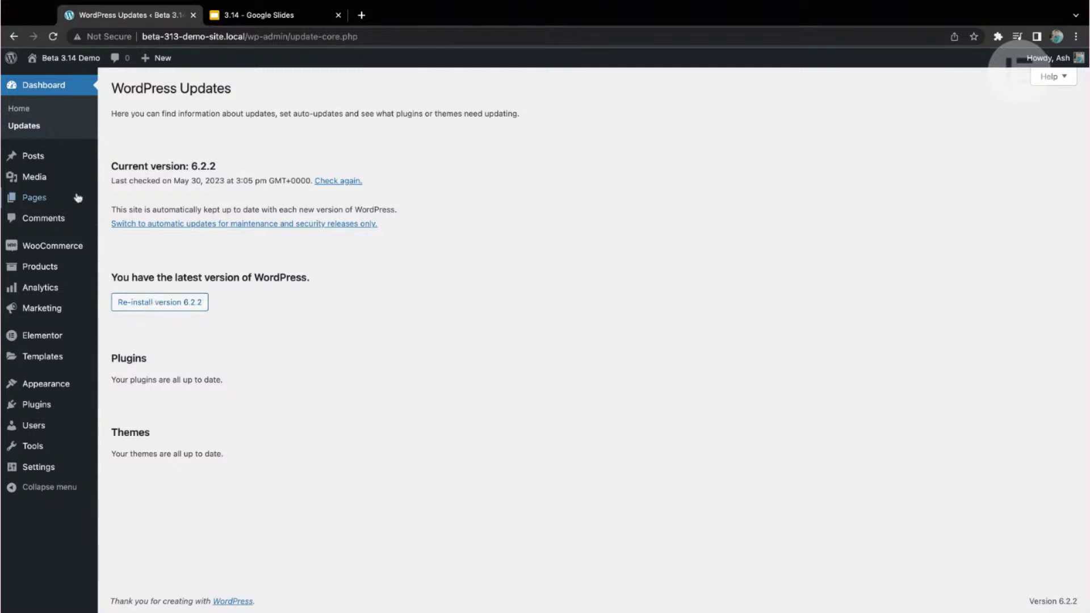
left_click(44, 407)
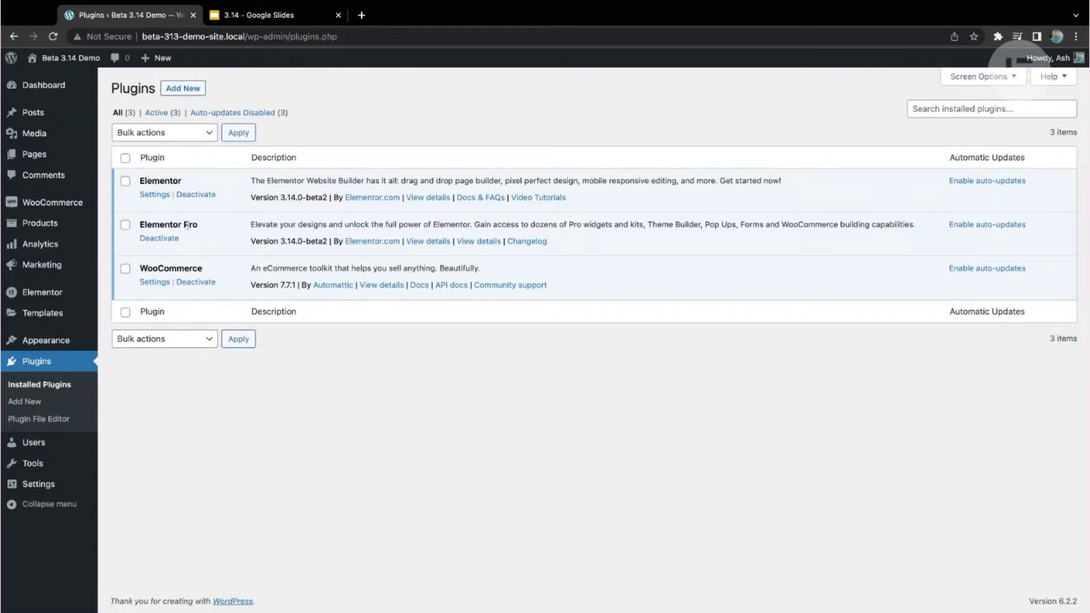
left_click_drag(252, 197, 327, 198)
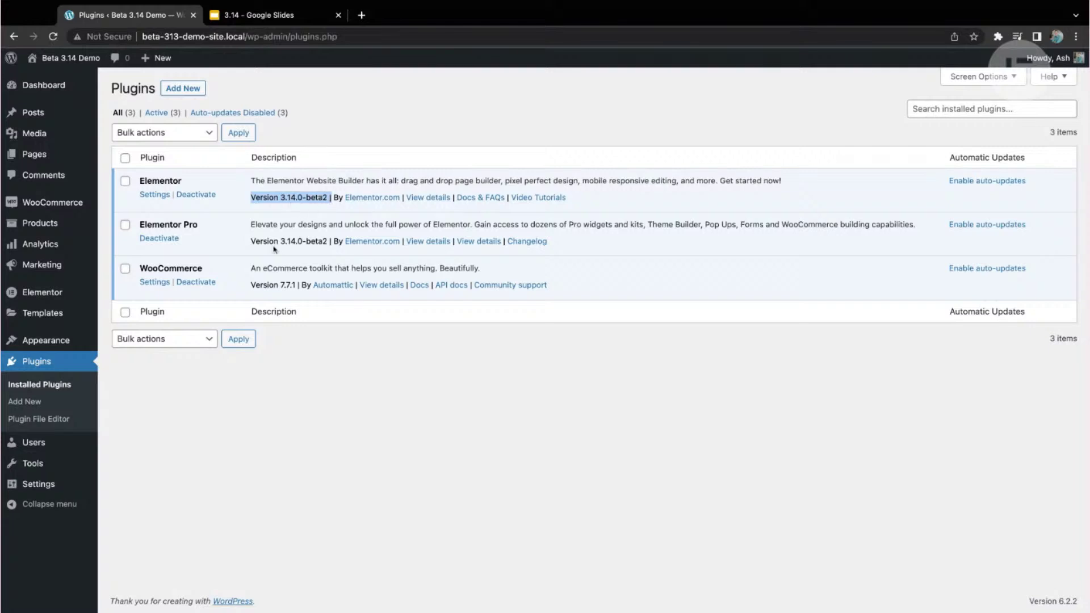
left_click(249, 249)
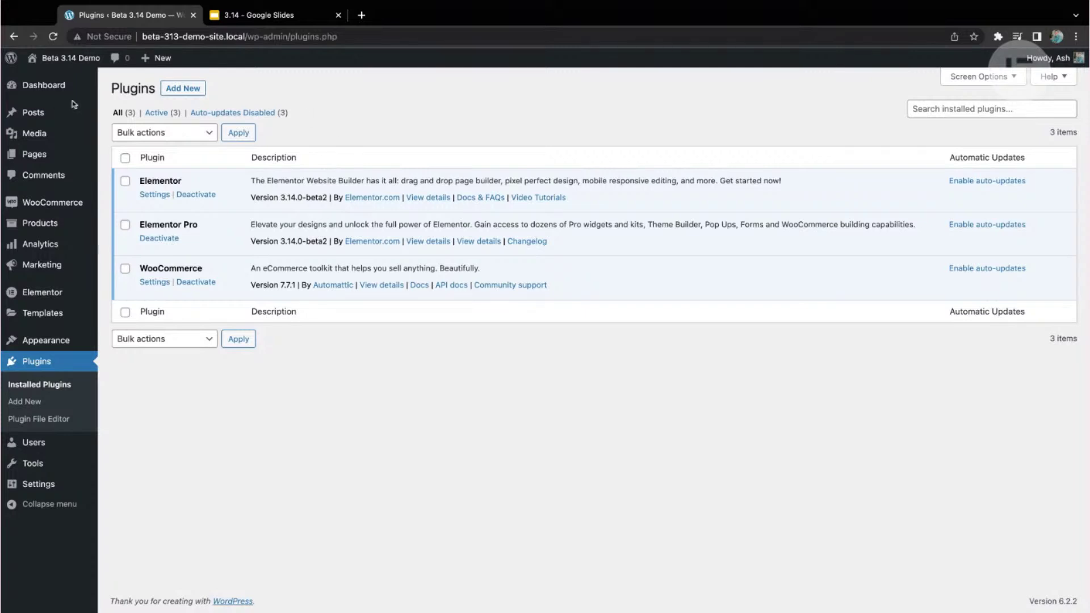
Open the site's Home page for editing with Elementor
left_click(46, 91)
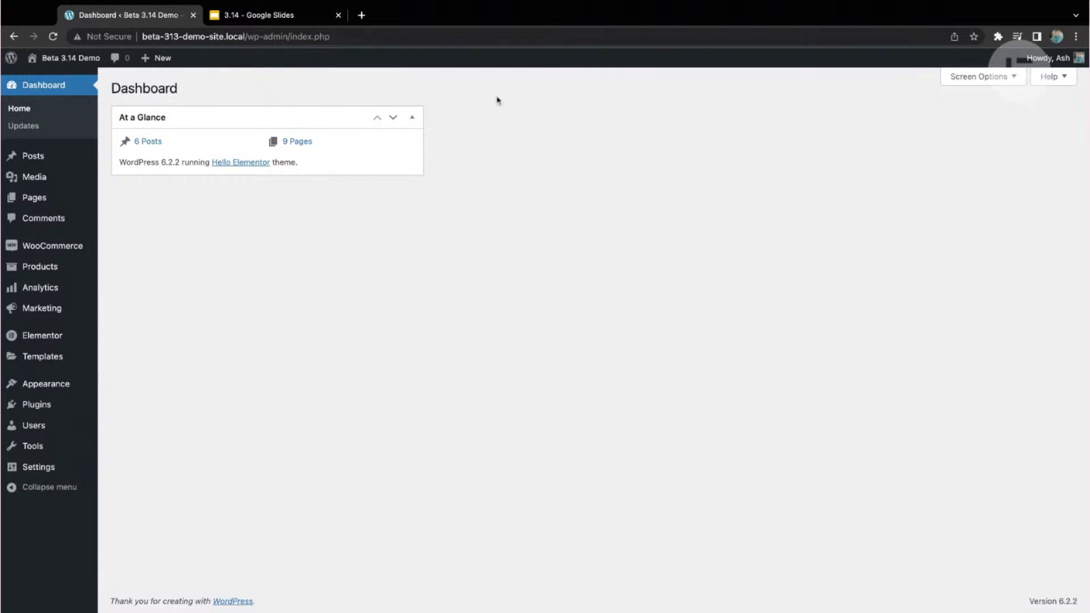
left_click(60, 205)
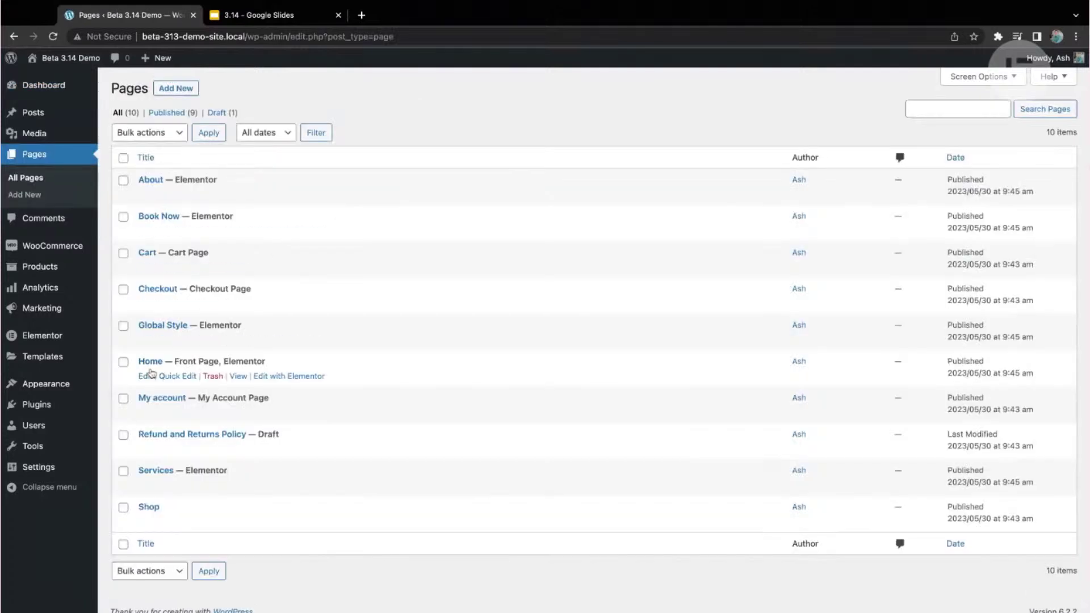
left_click(281, 376)
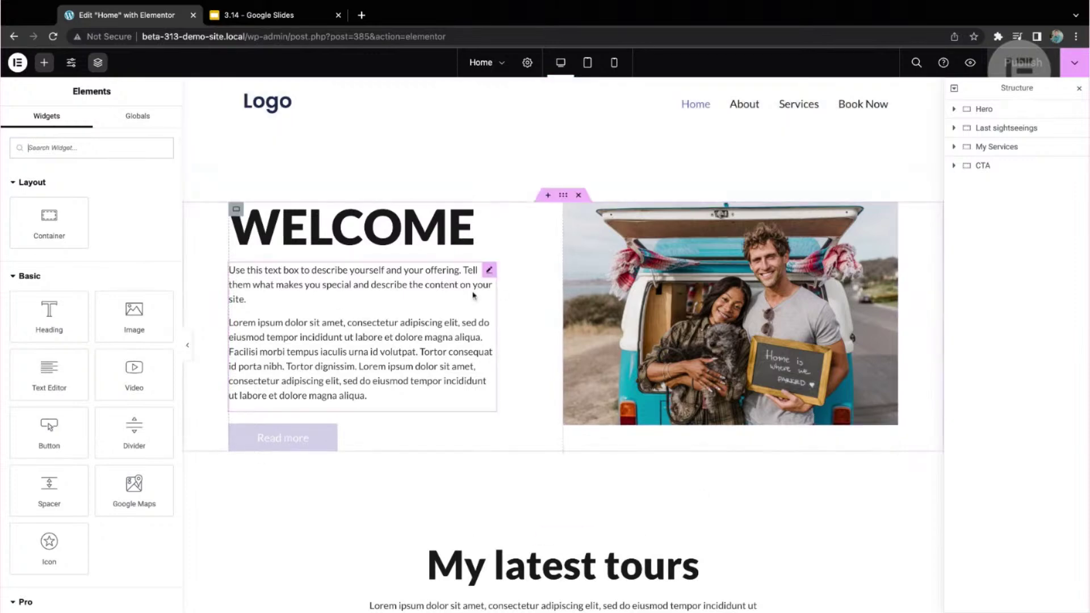
Add an empty container at the end of the Home page, below the CTA section
scroll(340, 349, "down", 3)
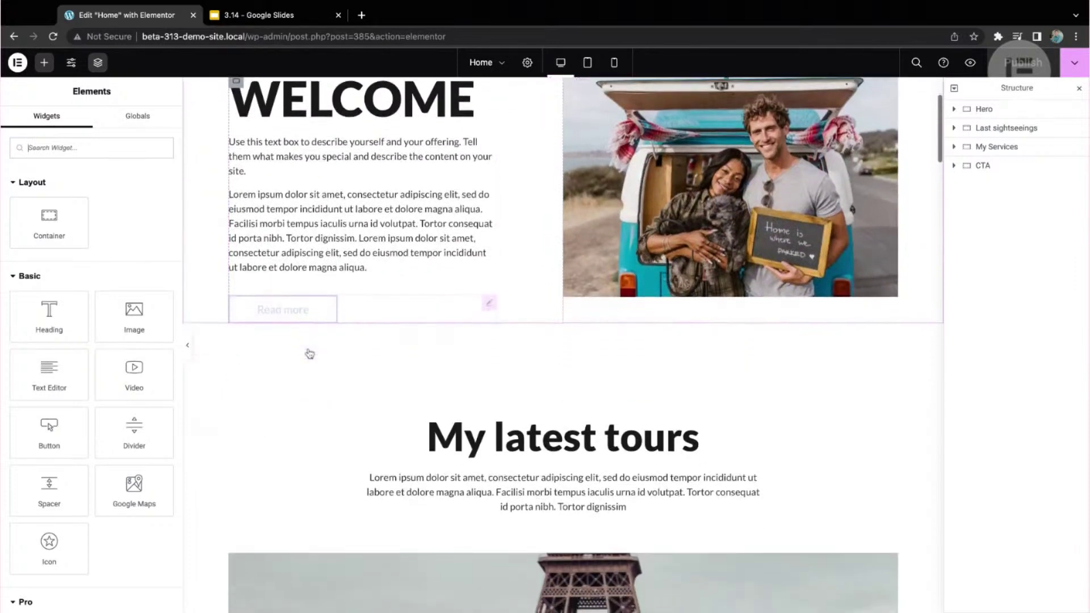
scroll(310, 354, "down", 15)
scroll(275, 306, "down", 15)
scroll(270, 307, "down", 15)
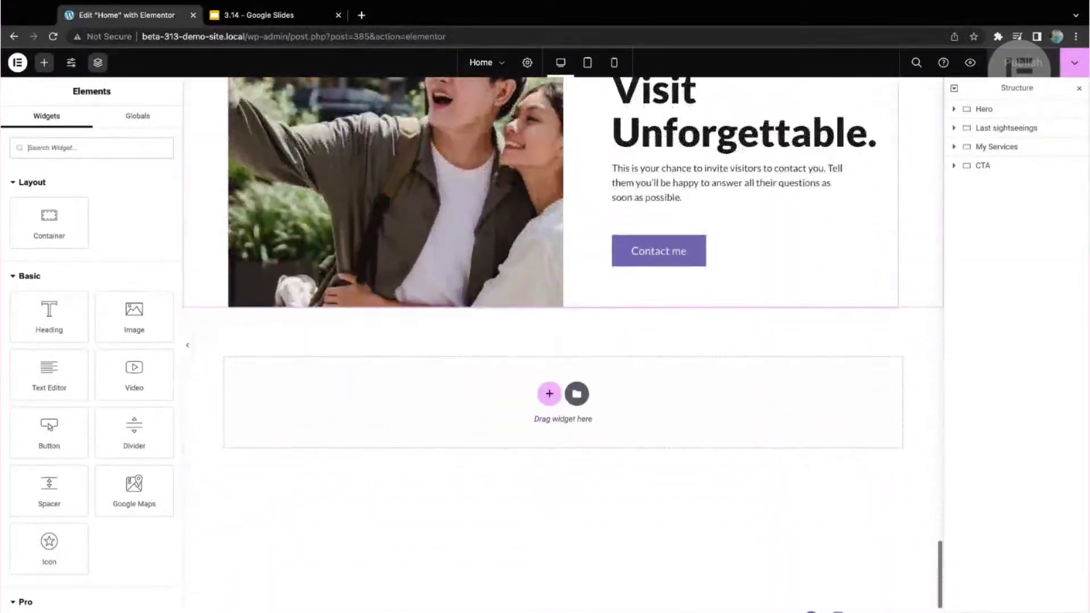
scroll(494, 372, "down", 2)
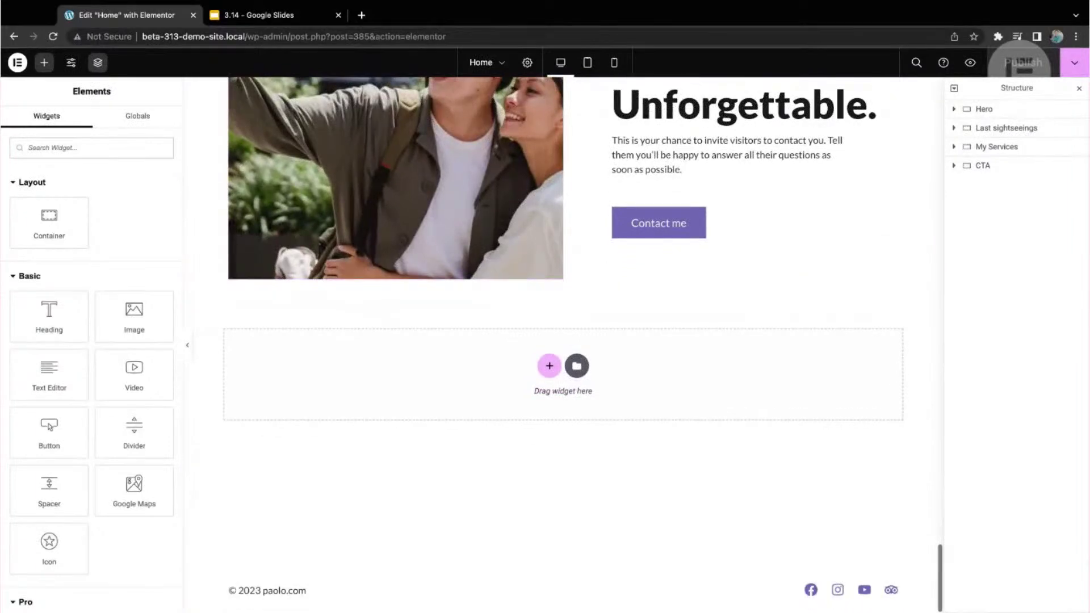
left_click(43, 221)
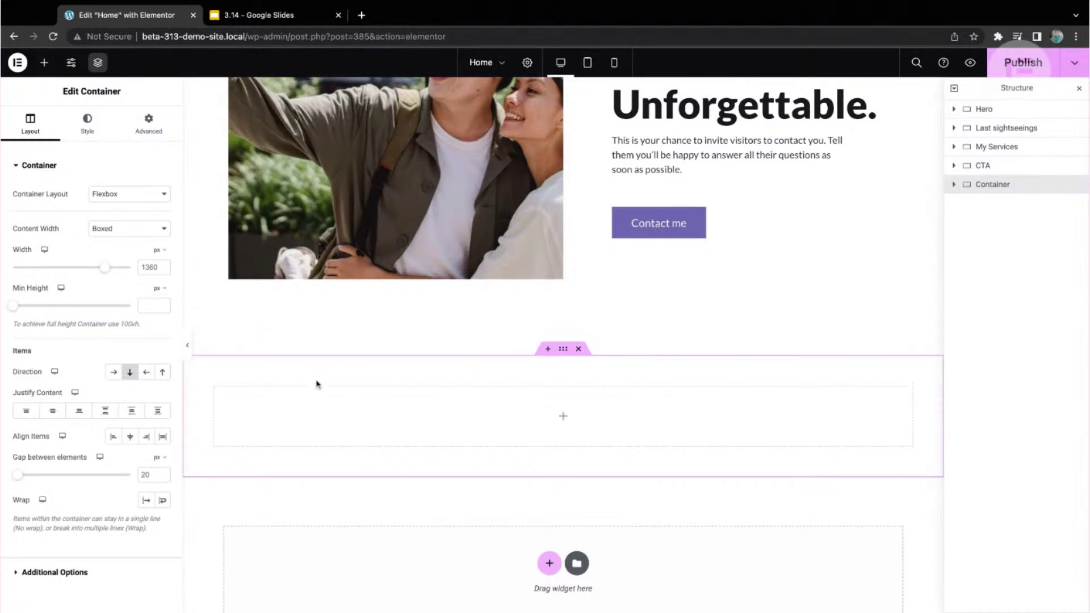
scroll(317, 382, "down", 1)
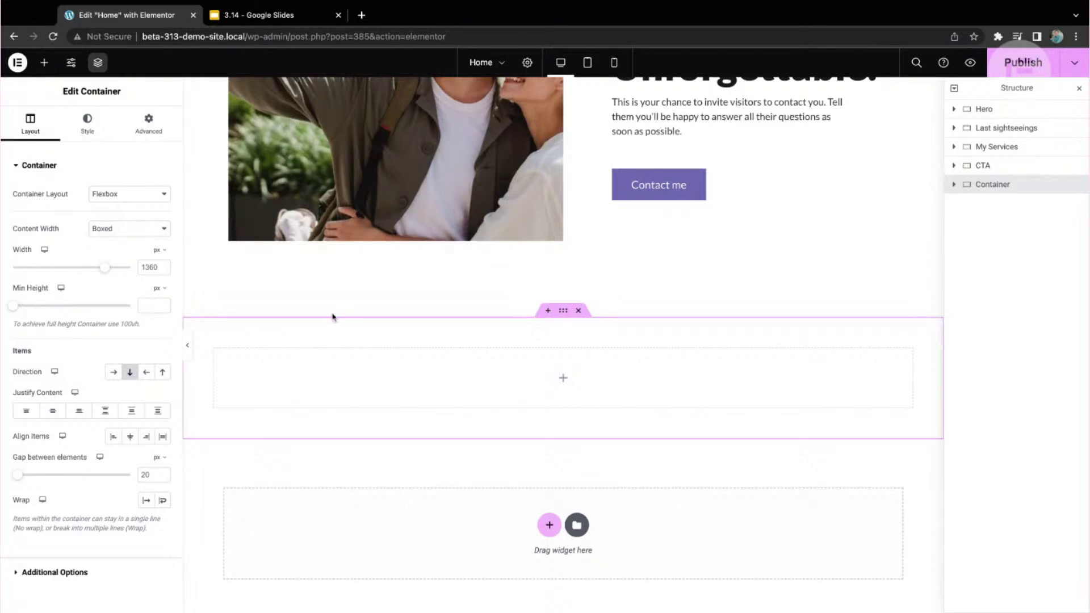
Place a Carousel widget in the new container and select Slide #1 in the page structure
left_click(44, 63)
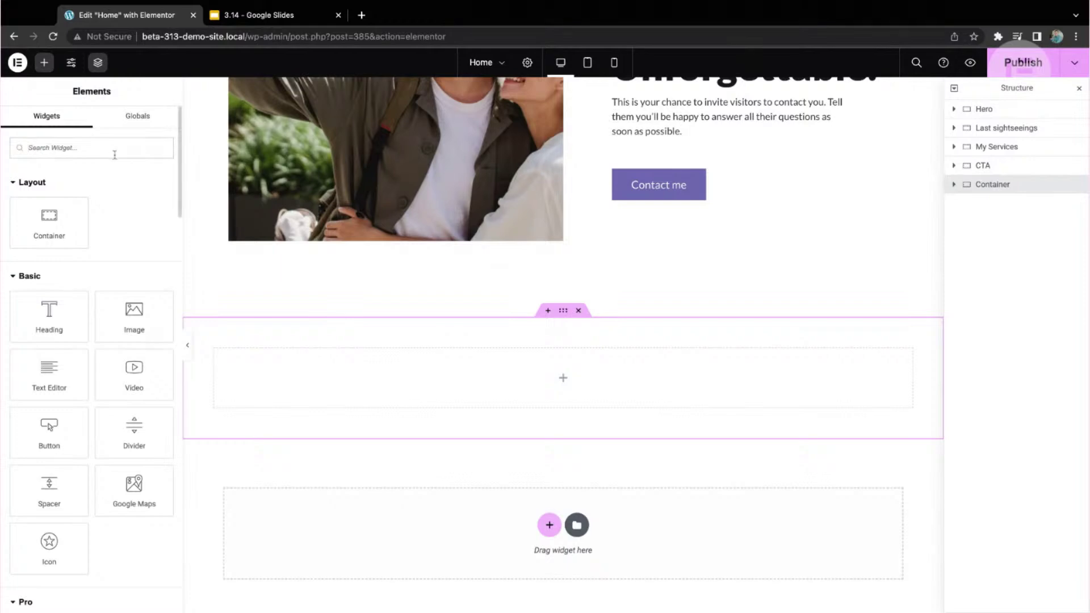
type("carousel")
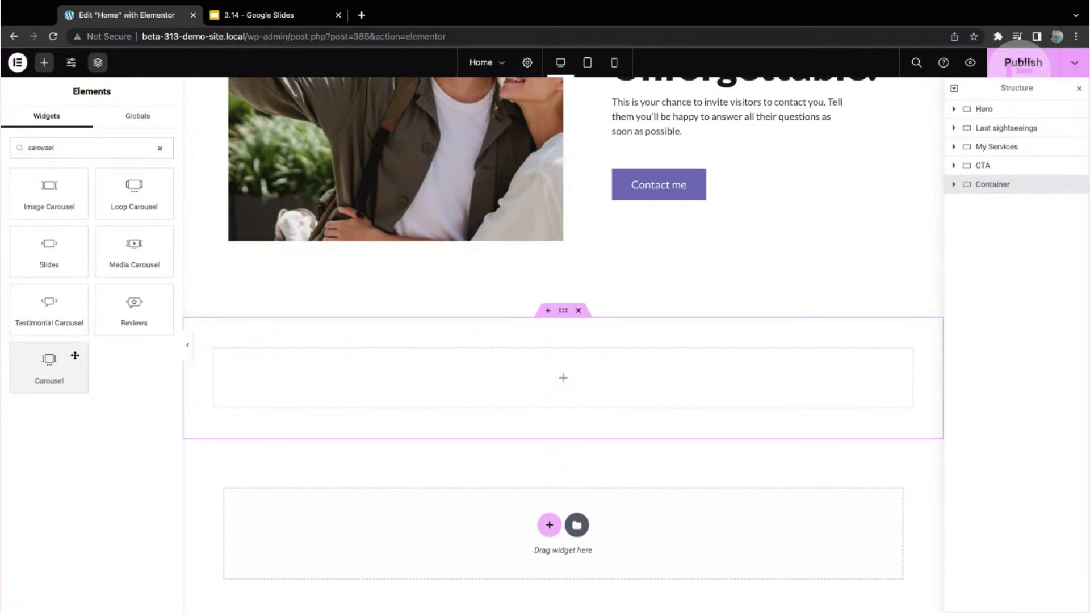
left_click(36, 372)
left_click_drag(35, 372, 563, 377)
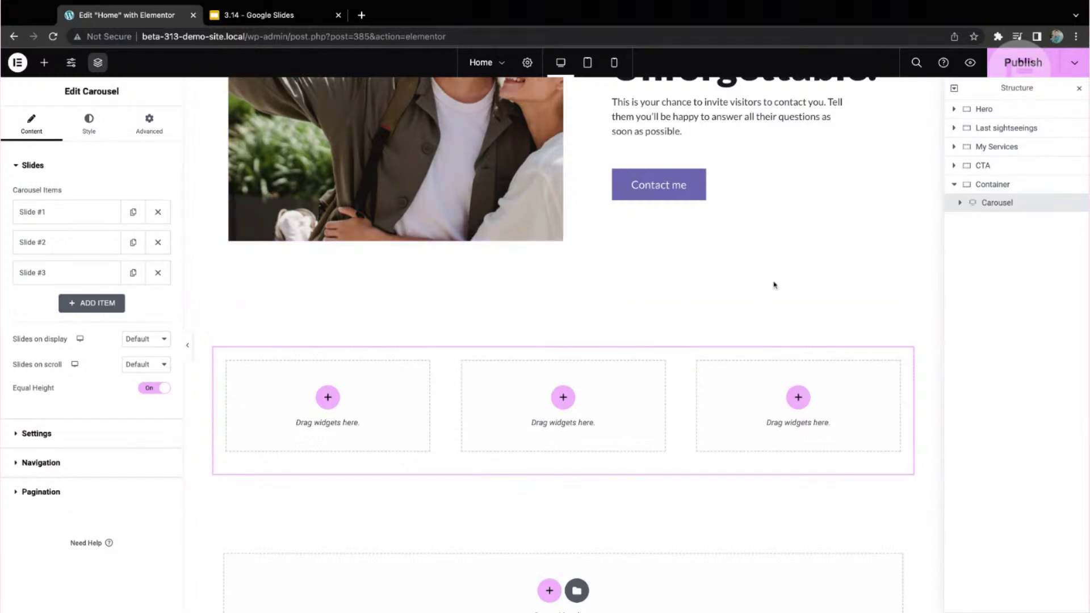
left_click(960, 204)
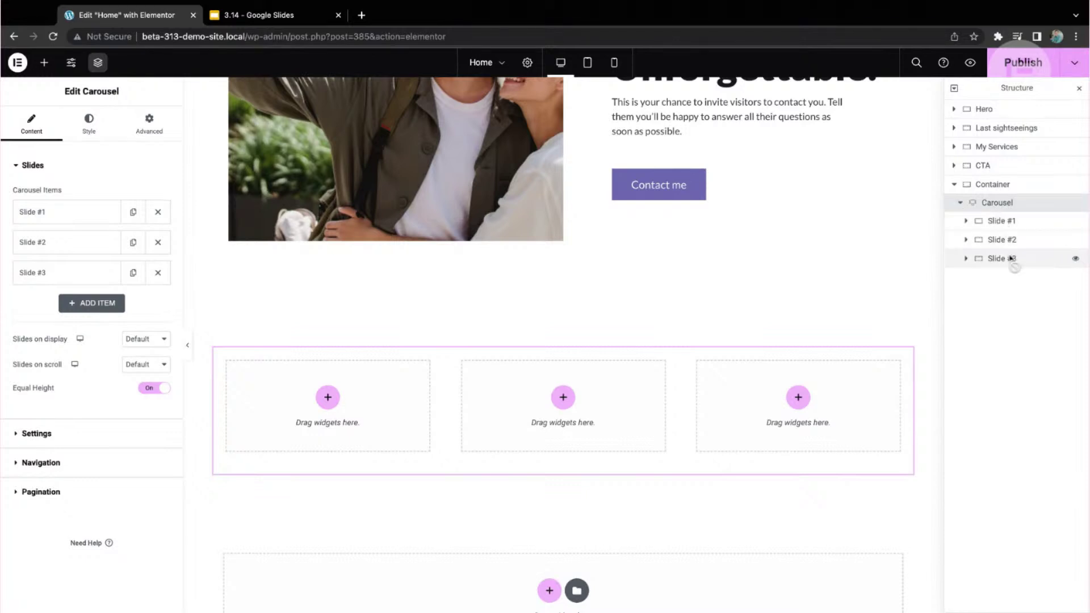
left_click(983, 223)
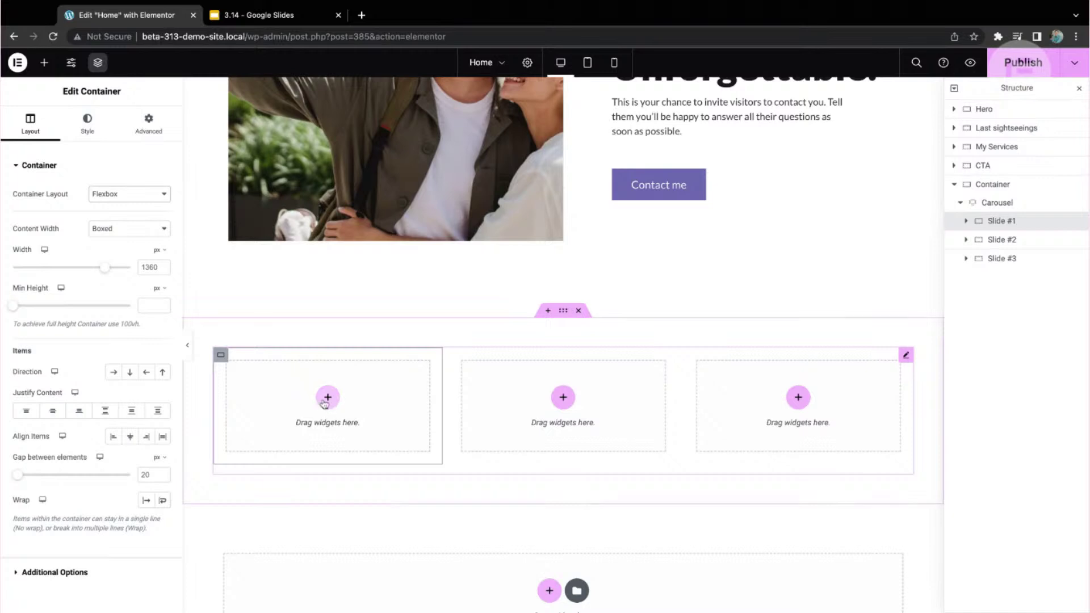
left_click(44, 63)
left_click_drag(54, 216, 51, 218)
left_click_drag(310, 408, 306, 409)
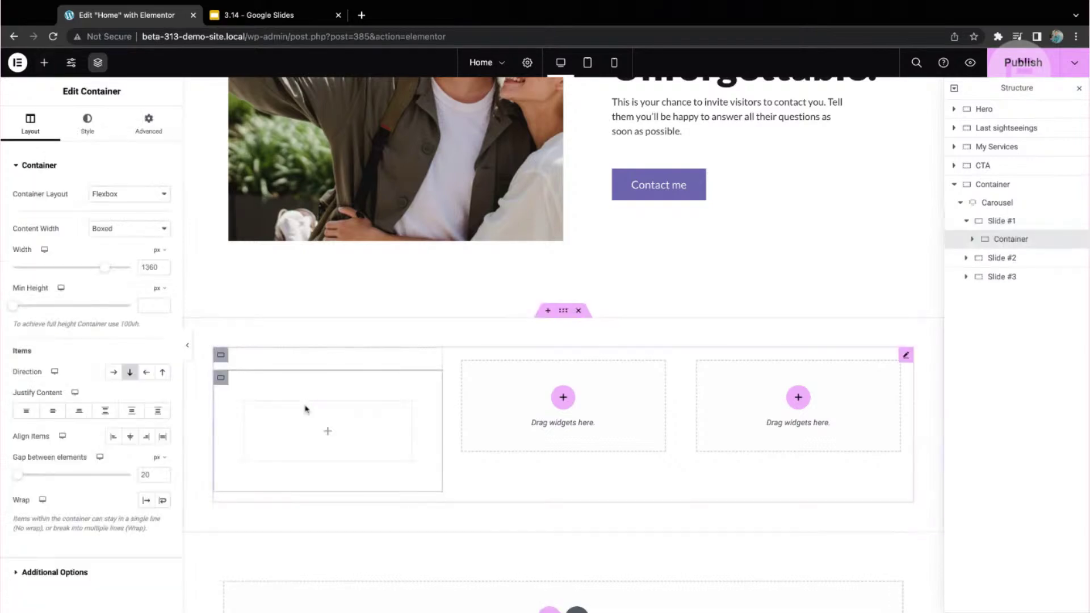
right_click(230, 389)
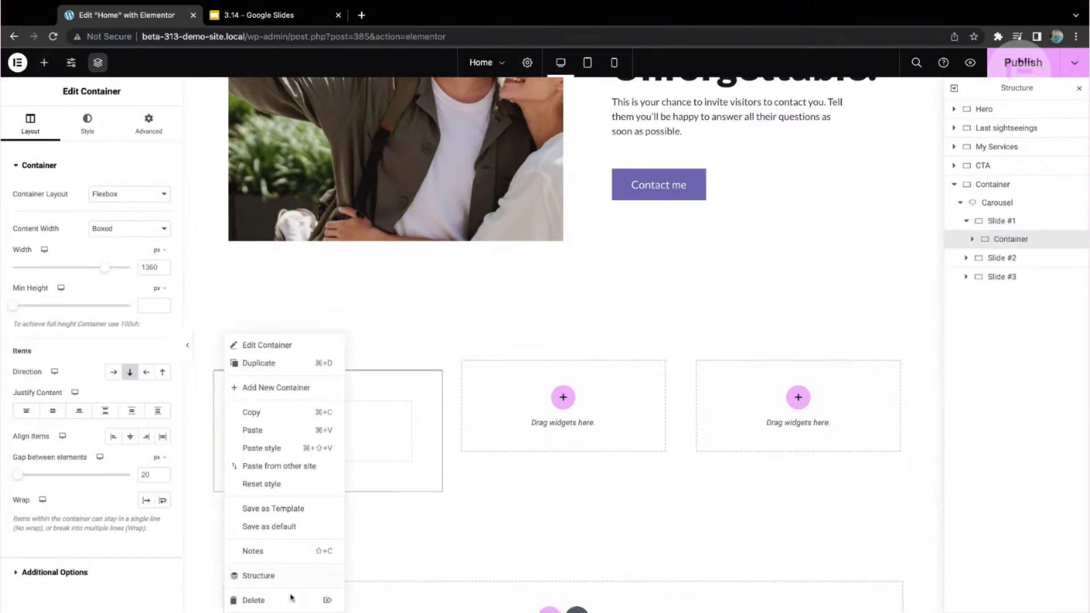
left_click(267, 600)
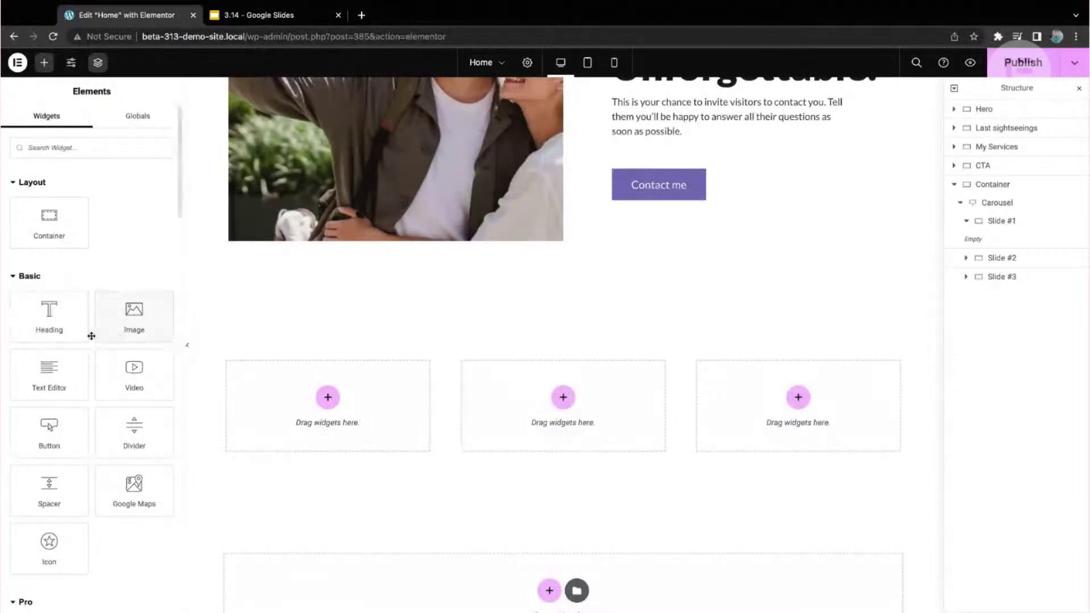
Add an Image widget to the first carousel slide and set its picture to AboutPage-Gallery_02.jpg from the media library
scroll(85, 334, "down", 2)
scroll(108, 306, "up", 1)
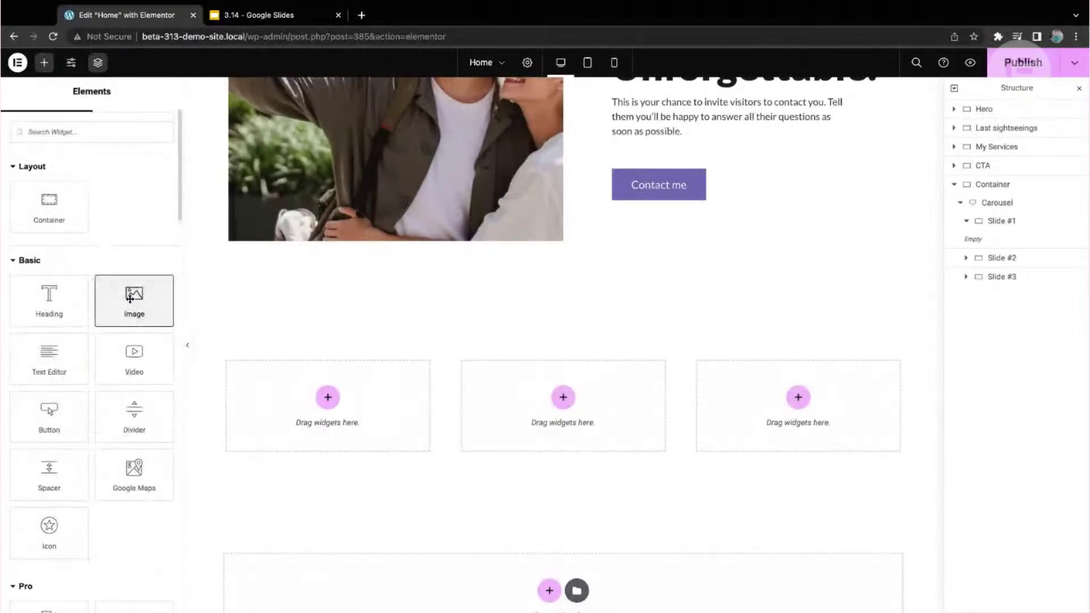
left_click_drag(320, 413, 319, 414)
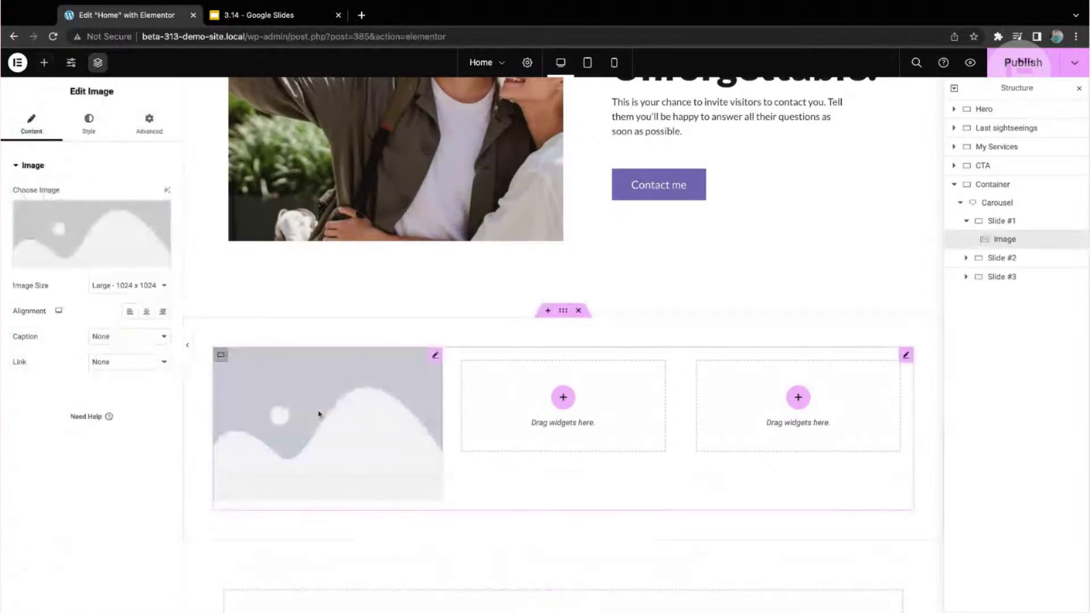
left_click(111, 241)
scroll(287, 297, "down", 2)
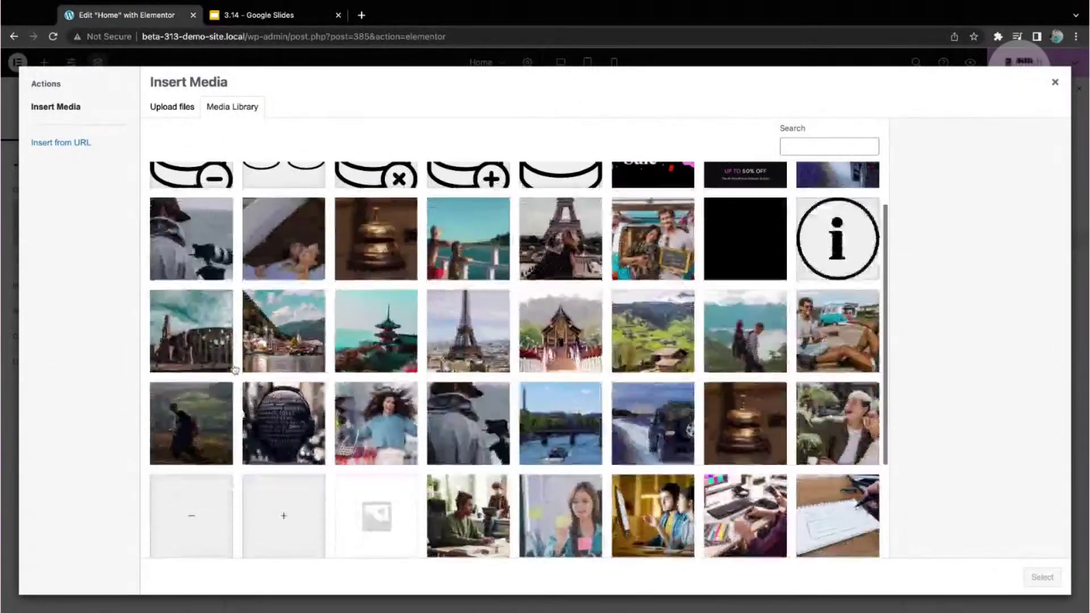
left_click(585, 329)
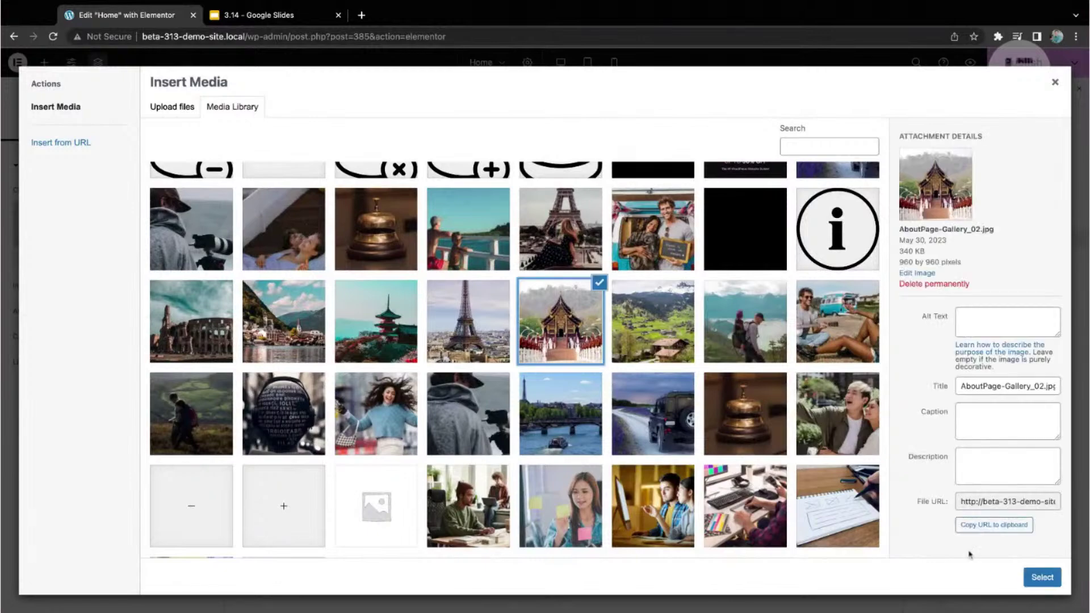
left_click(1042, 577)
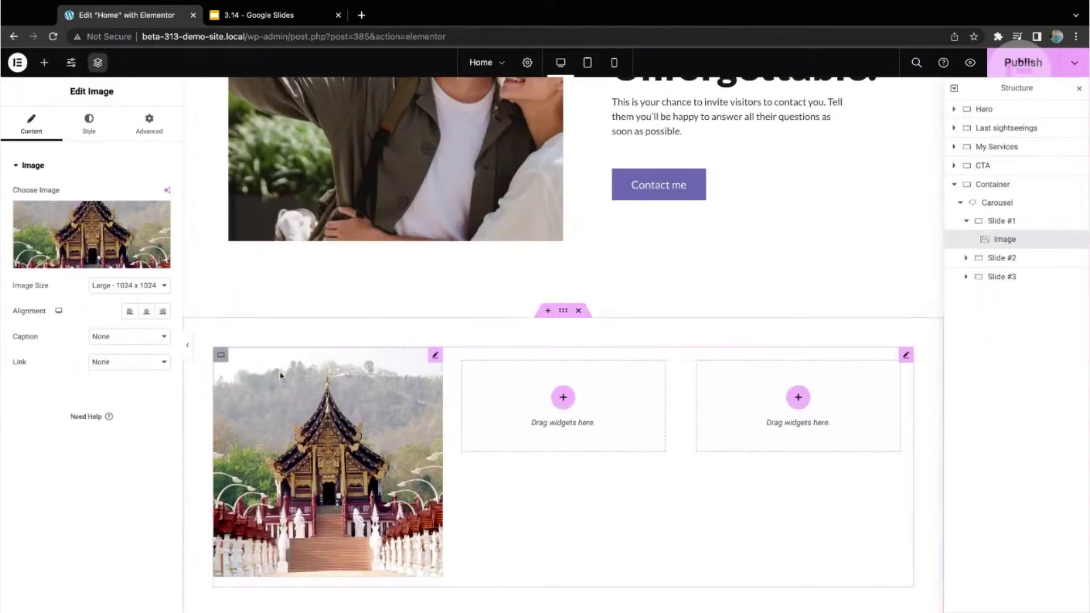
Add a Heading widget in the container directly below the carousel
scroll(278, 373, "down", 1)
left_click(44, 62)
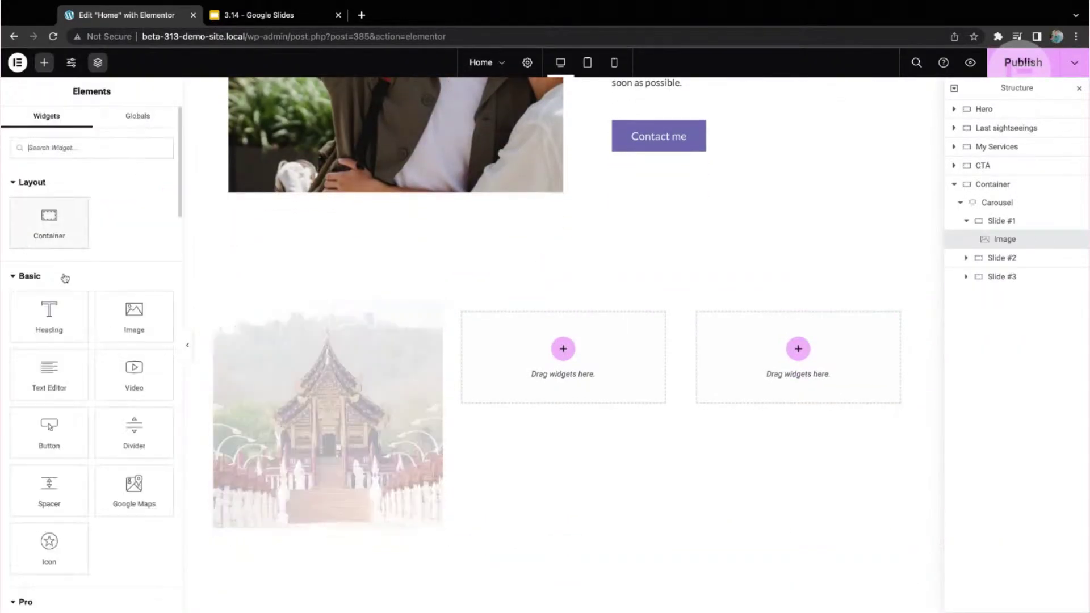
scroll(62, 272, "down", 2)
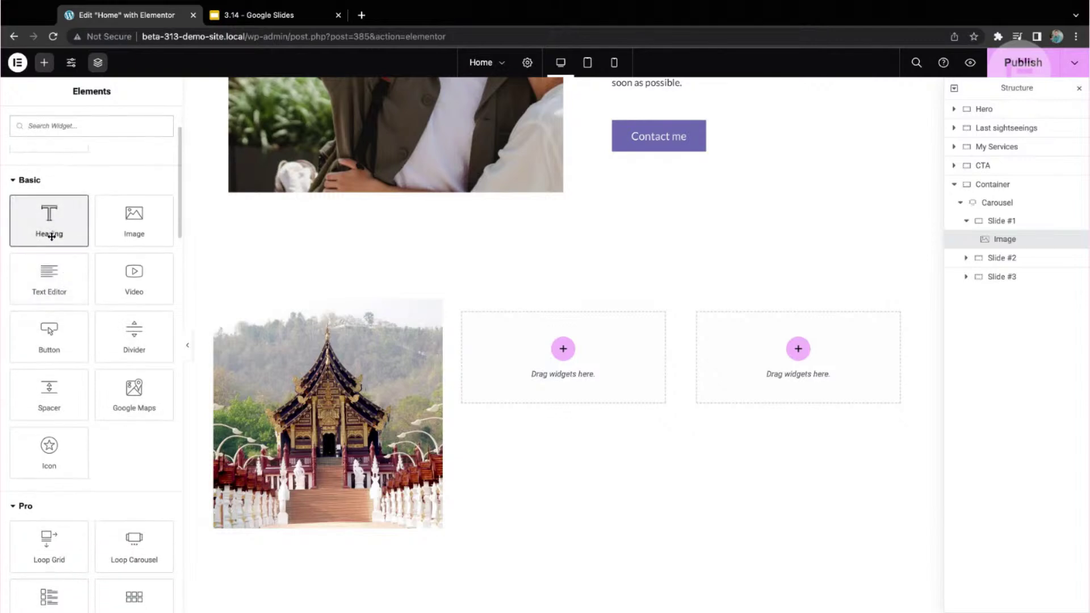
left_click_drag(51, 236, 341, 545)
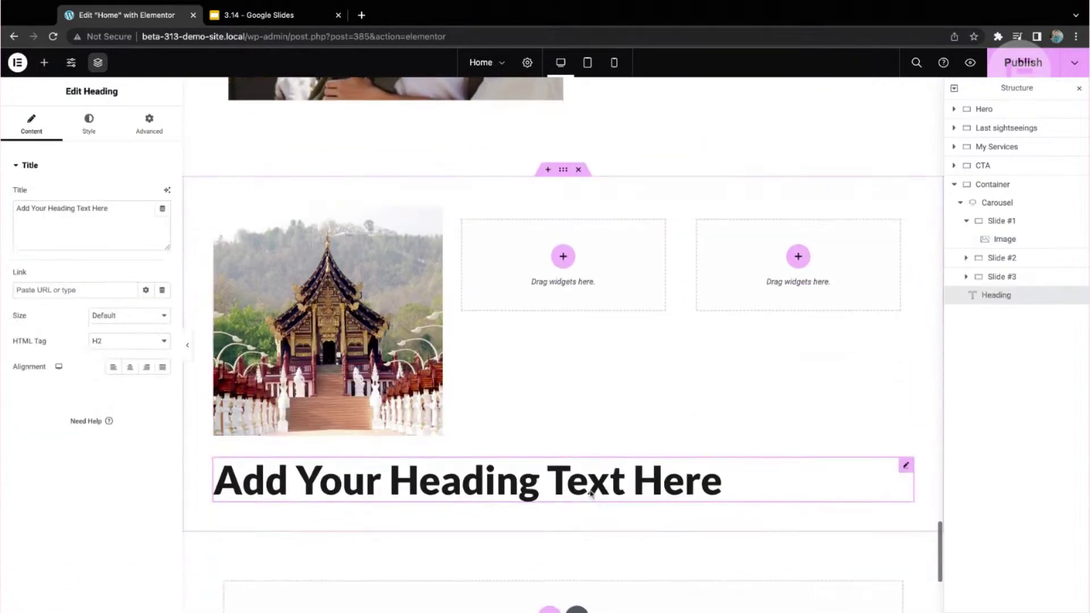
Move the heading into Slide #1 below the image and apply the Secondary global font to it
left_click_drag(905, 402, 377, 352)
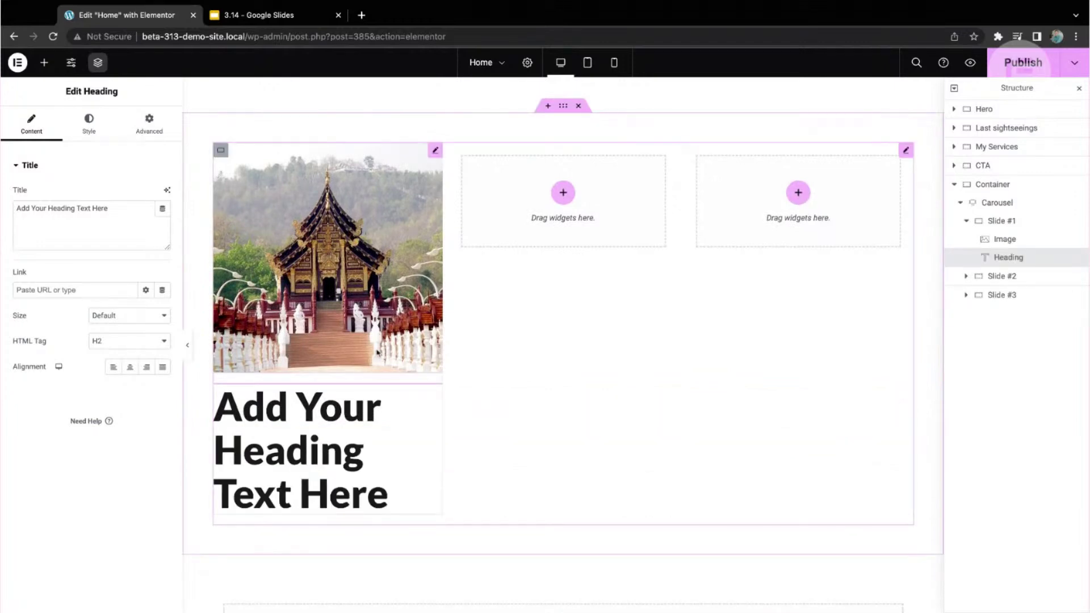
left_click(434, 396)
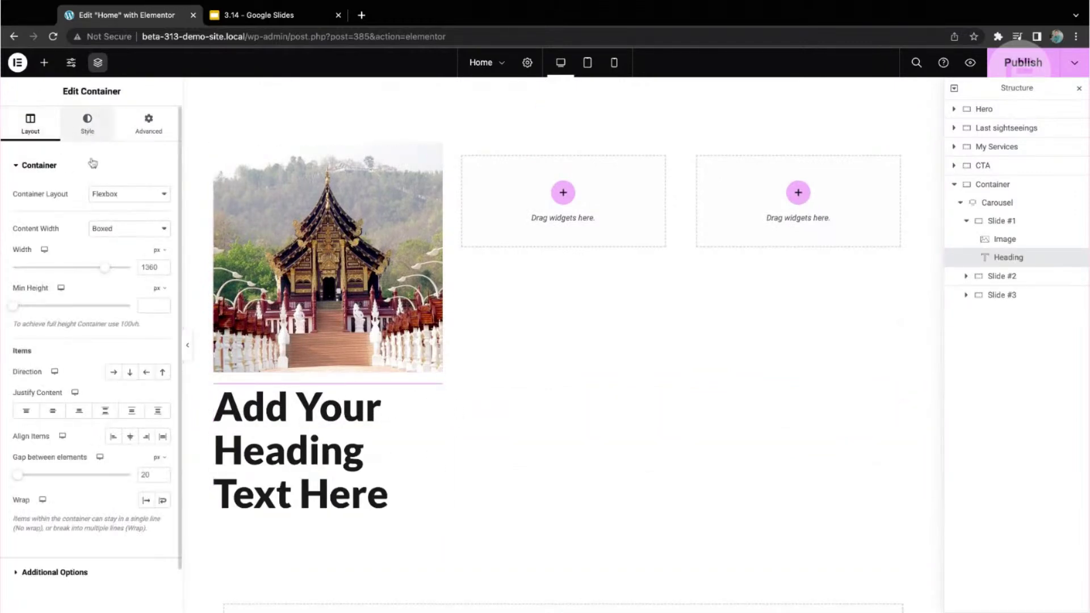
left_click(88, 123)
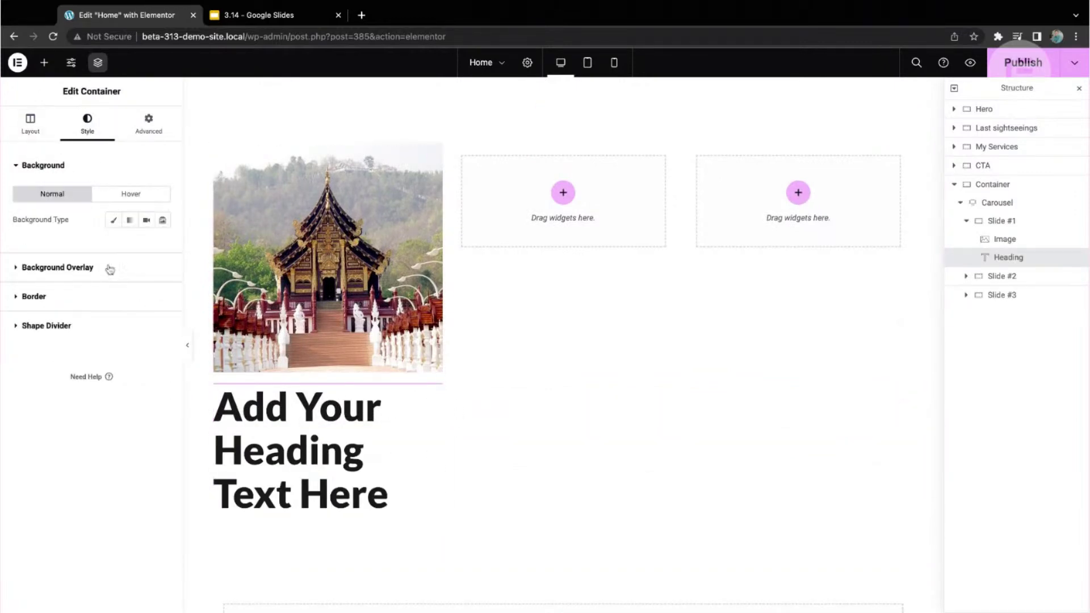
left_click(435, 395)
left_click(89, 122)
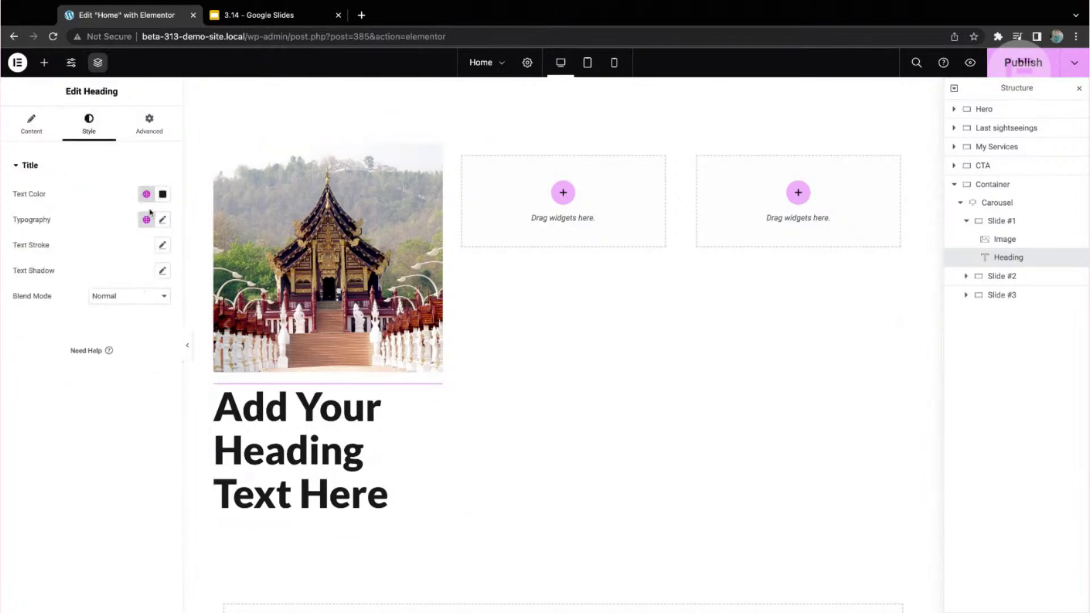
left_click(147, 219)
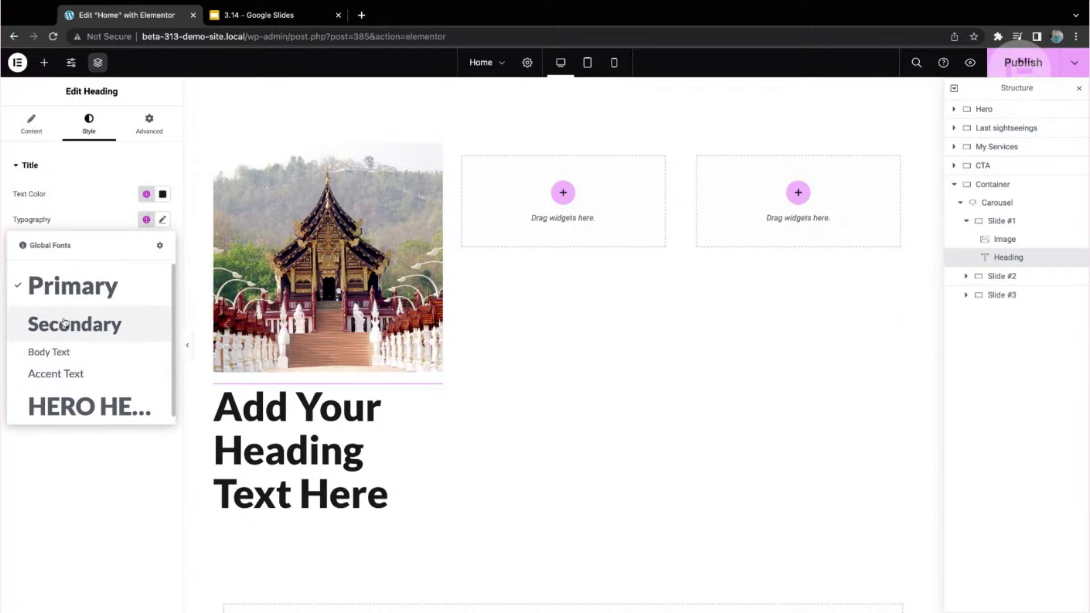
left_click(139, 339)
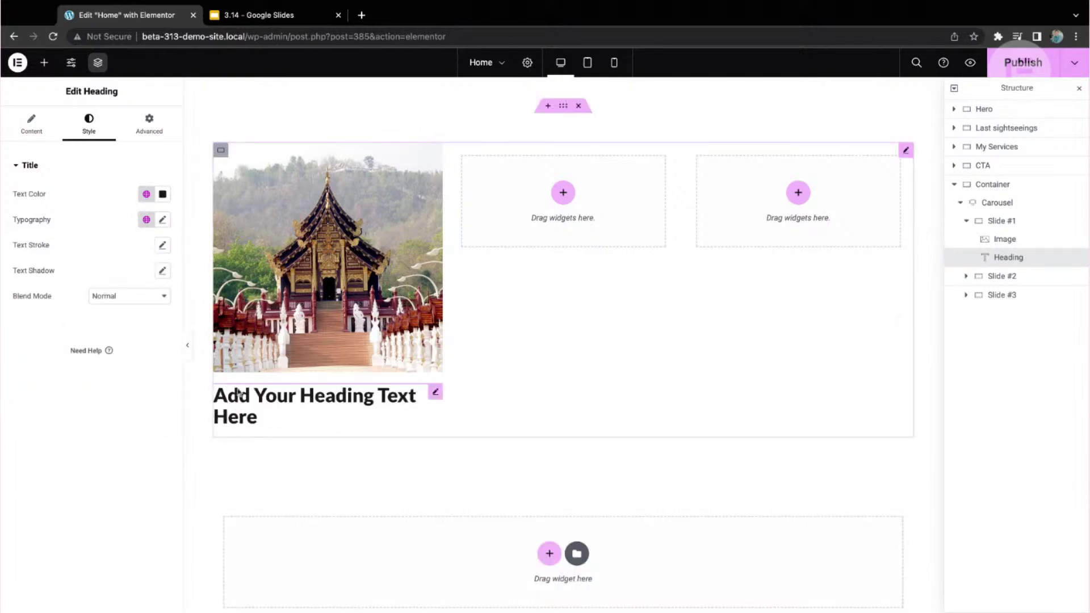
Add a Text Editor widget below the heading in Slide #1
left_click(44, 63)
scroll(87, 369, "down", 3)
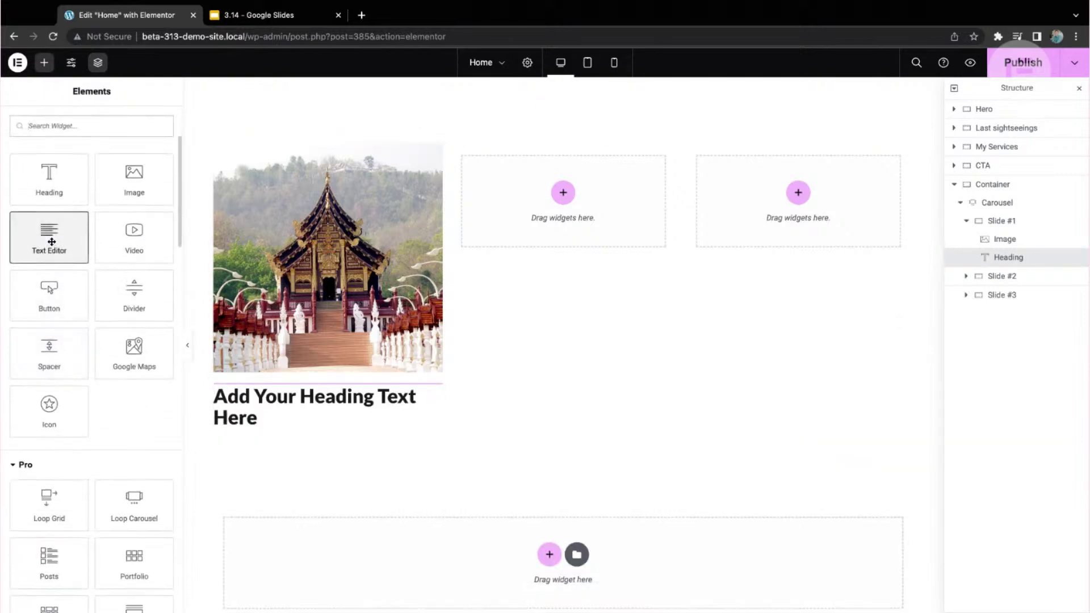
left_click_drag(52, 241, 270, 421)
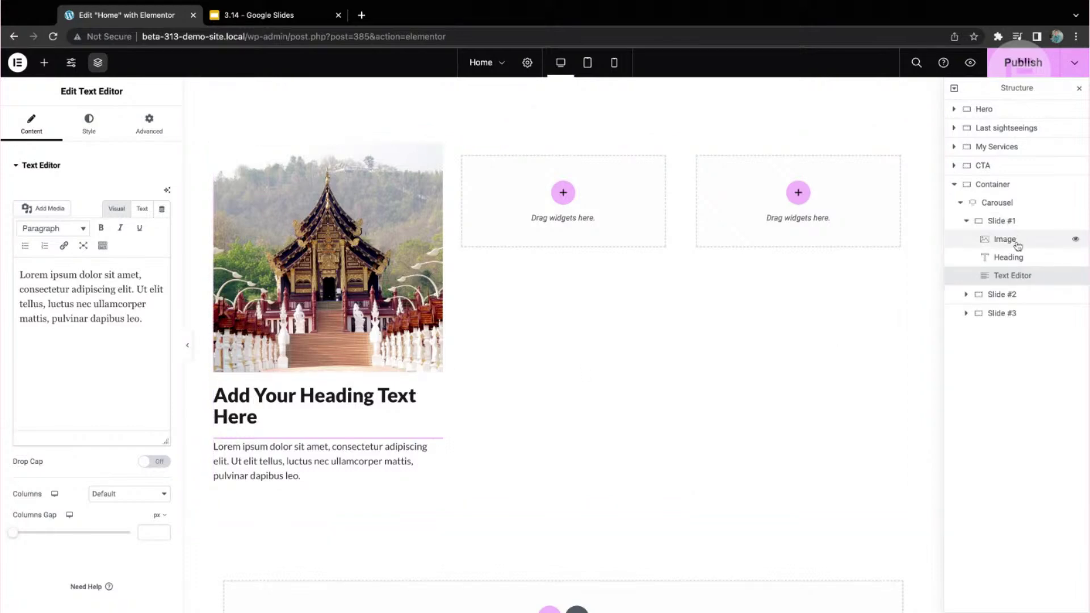
Examine how the carousel, its three slides and their contents are nested in the page structure, including Slide #1's layout settings
left_click(996, 204)
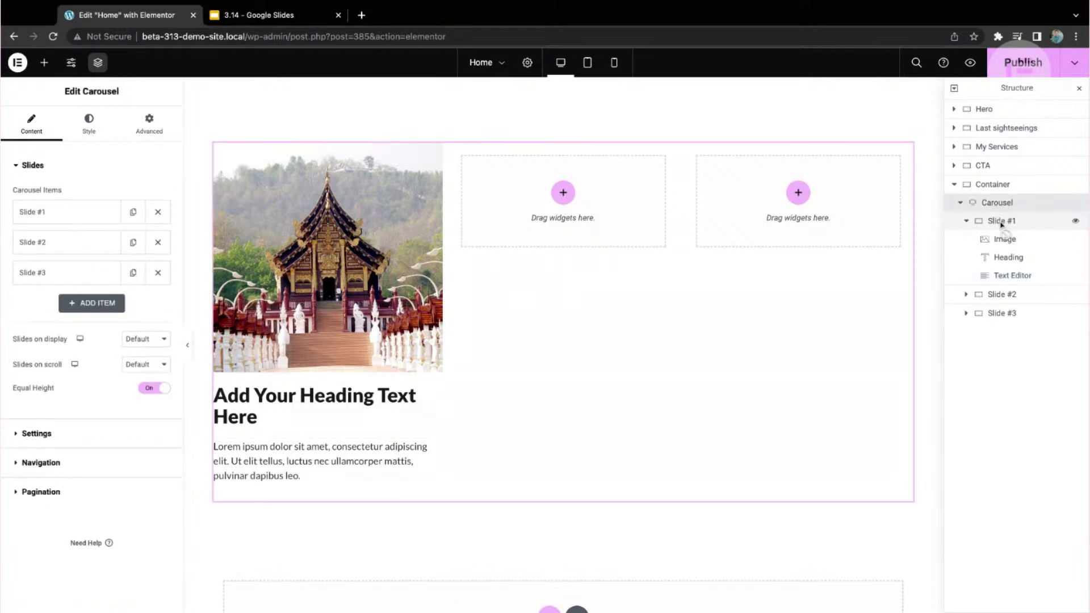
left_click(1002, 222)
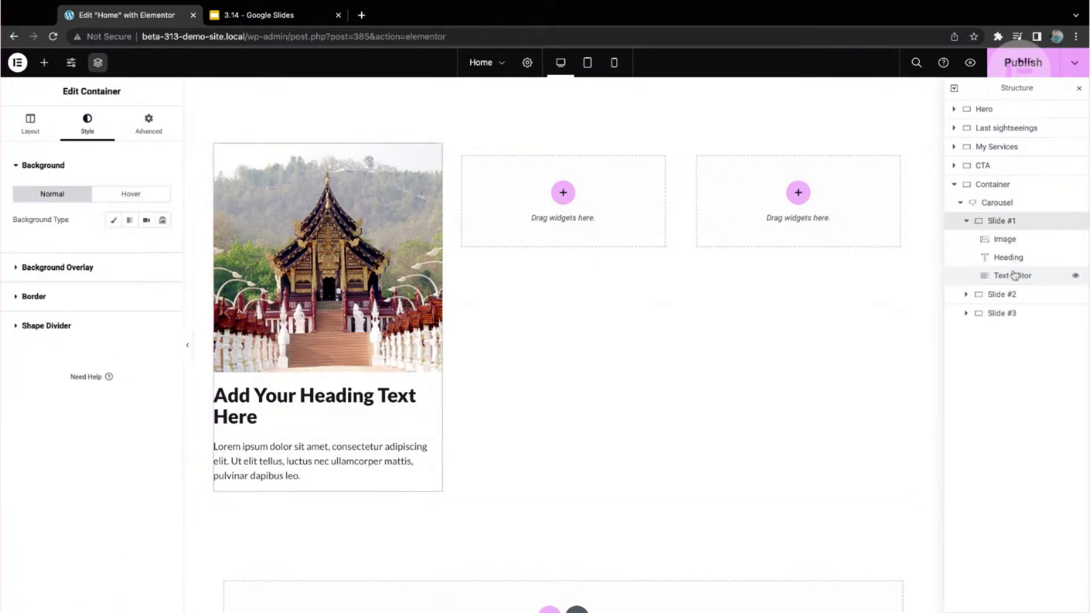
left_click(966, 220)
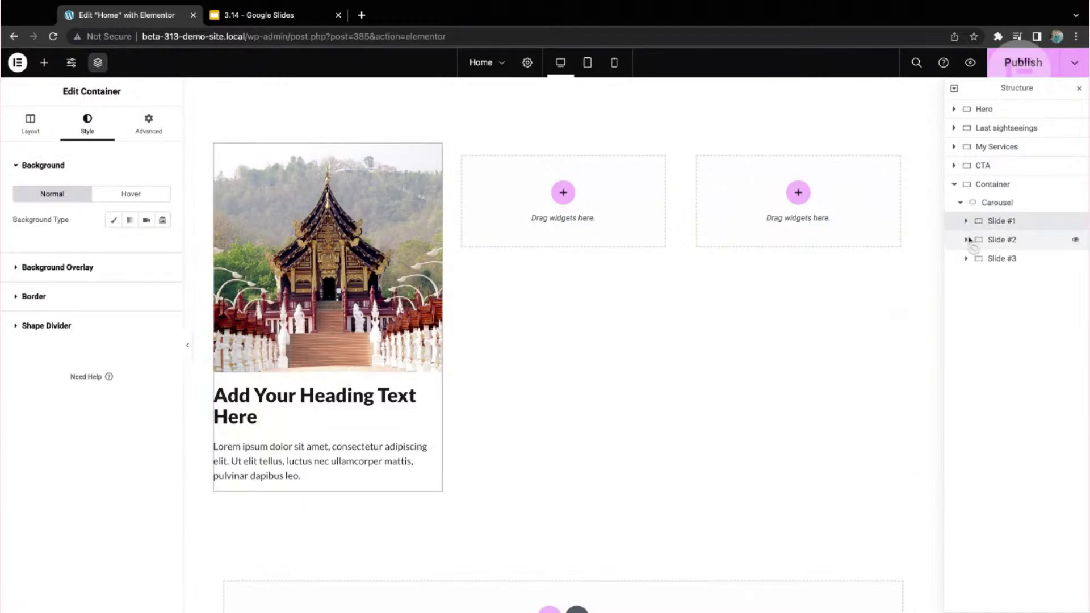
left_click(966, 240)
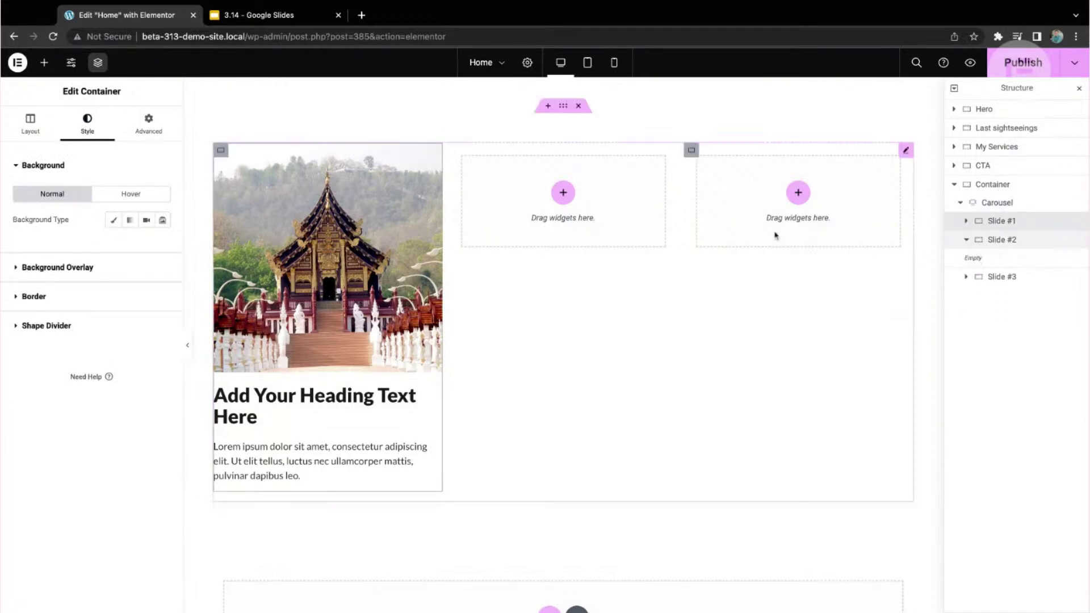
left_click(966, 277)
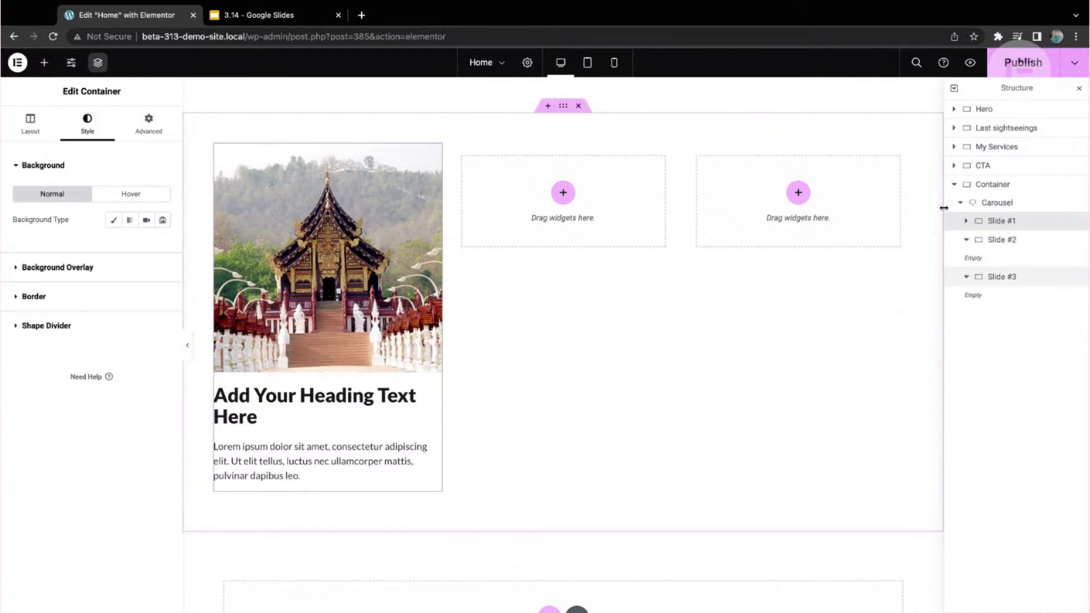
left_click(966, 239)
left_click(966, 260)
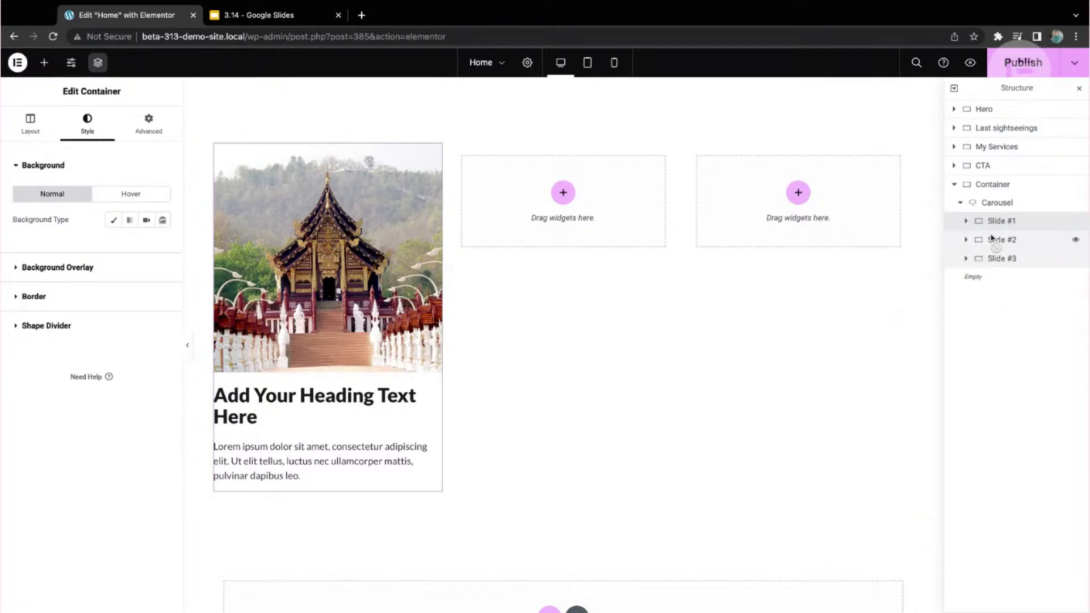
left_click(37, 126)
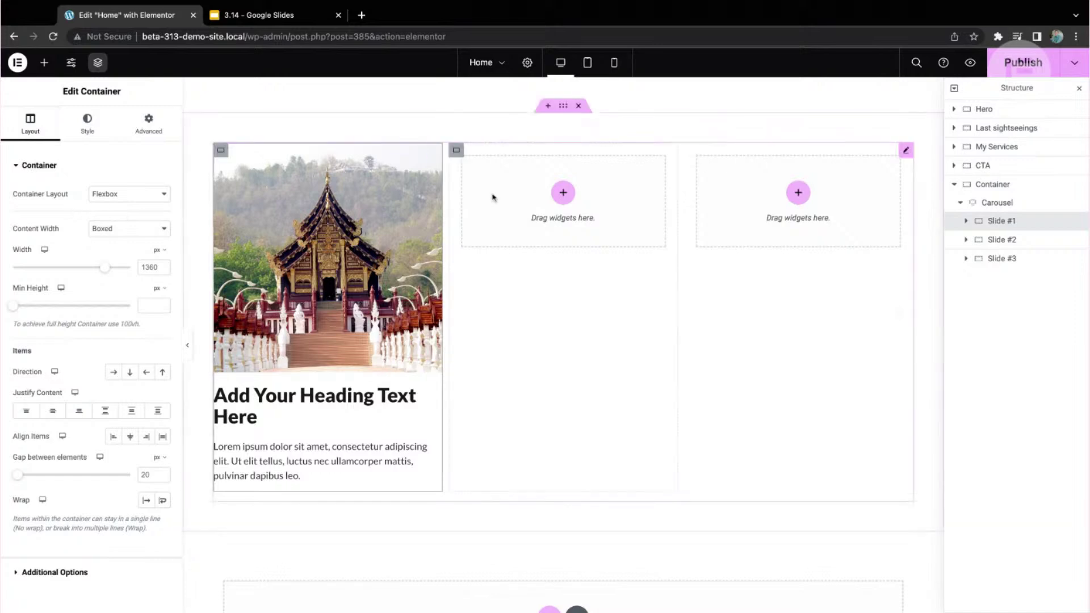
Remove the empty Slide #2 and Slide #3 from the carousel and duplicate Slide #1 three times
left_click(907, 152)
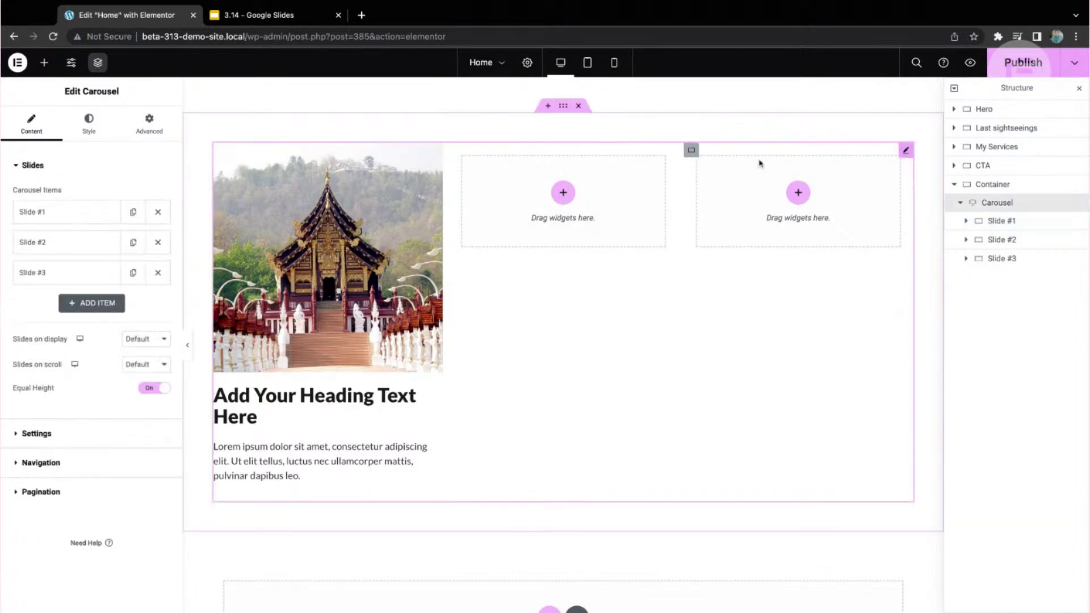
left_click(158, 243)
left_click(159, 244)
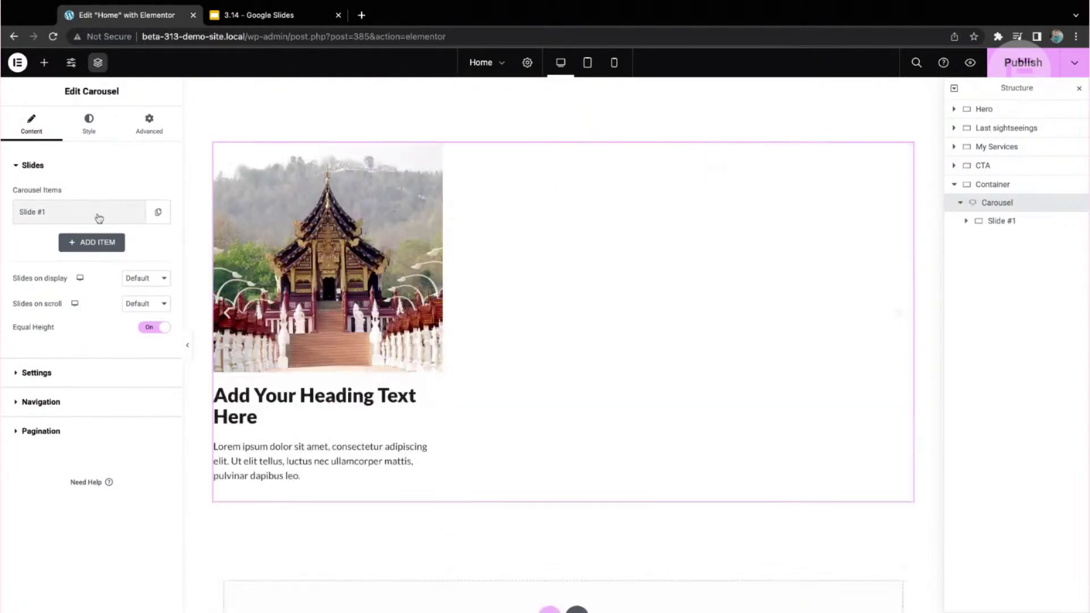
left_click(155, 215)
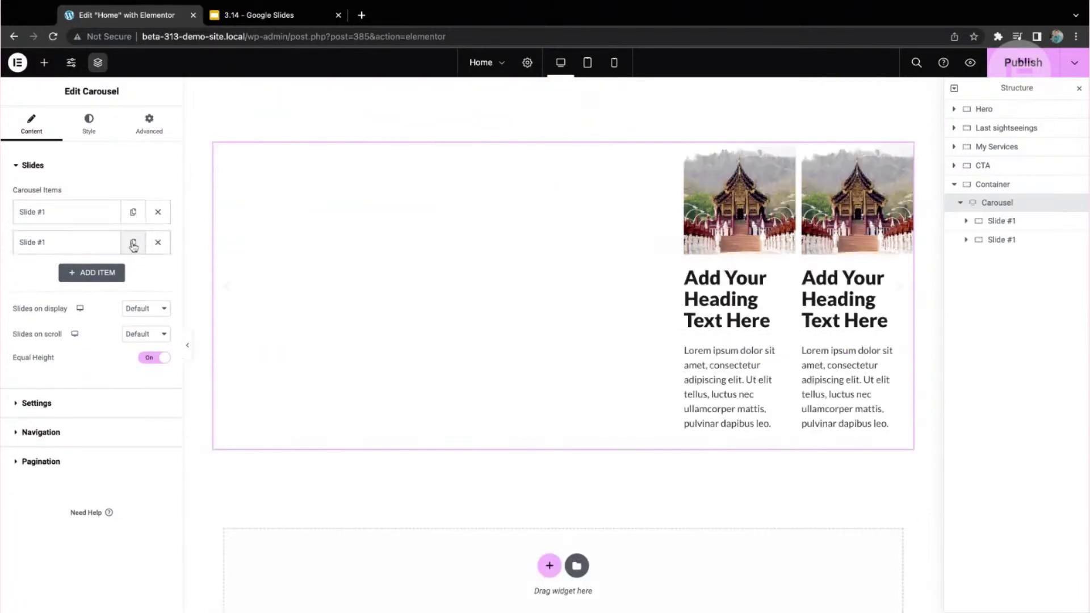
left_click(134, 244)
left_click(134, 274)
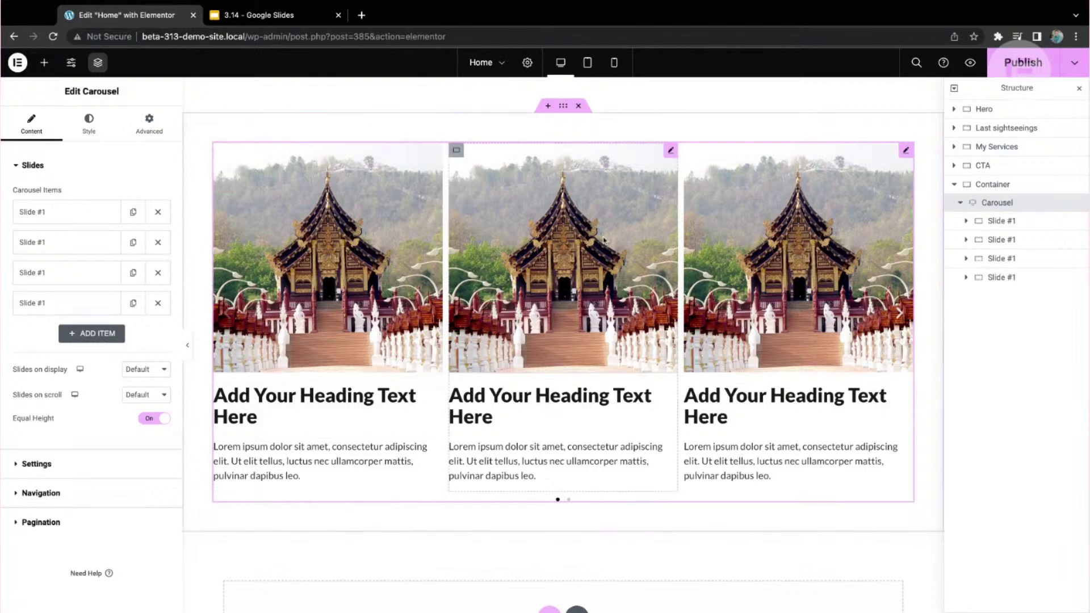
Preview the page without the editing panels and test the carousel's arrows and pagination dots
key("ctrl+p")
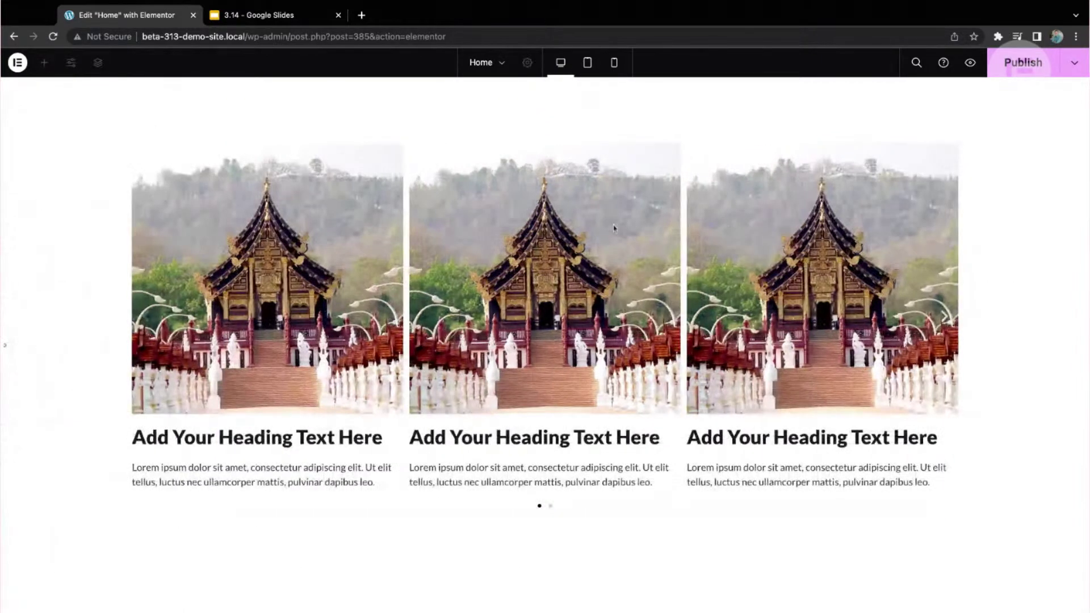
scroll(654, 320, "up", 1)
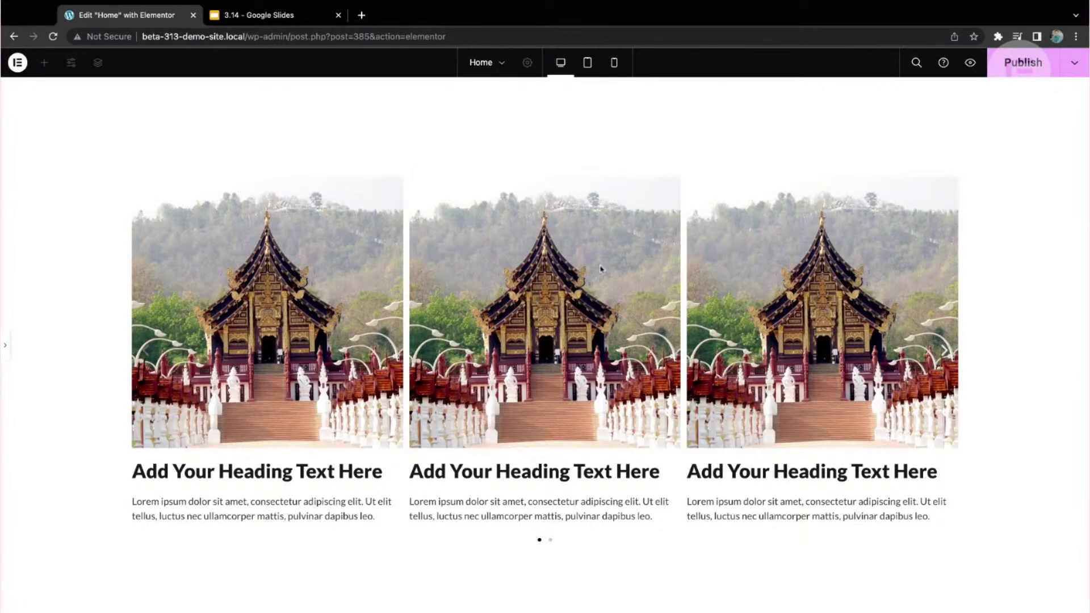
key("ctrl+p")
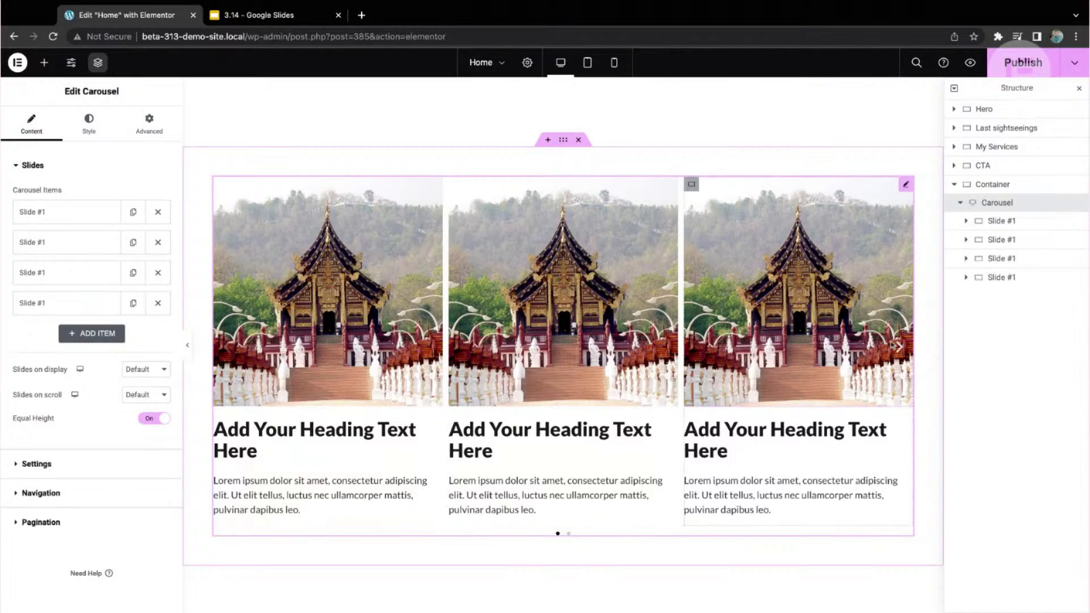
key("ctrl+p")
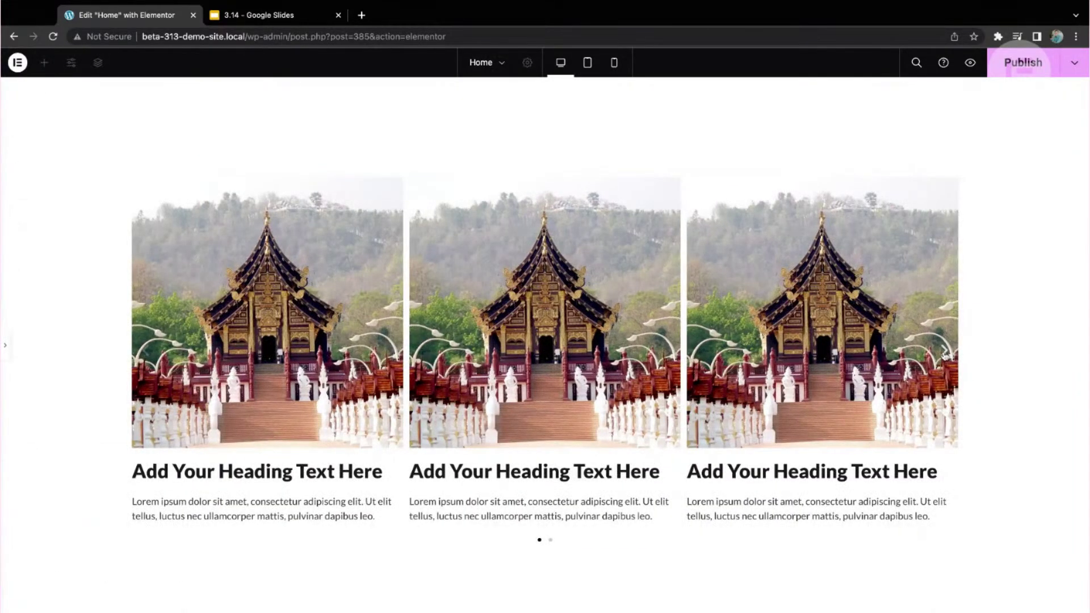
left_click(944, 352)
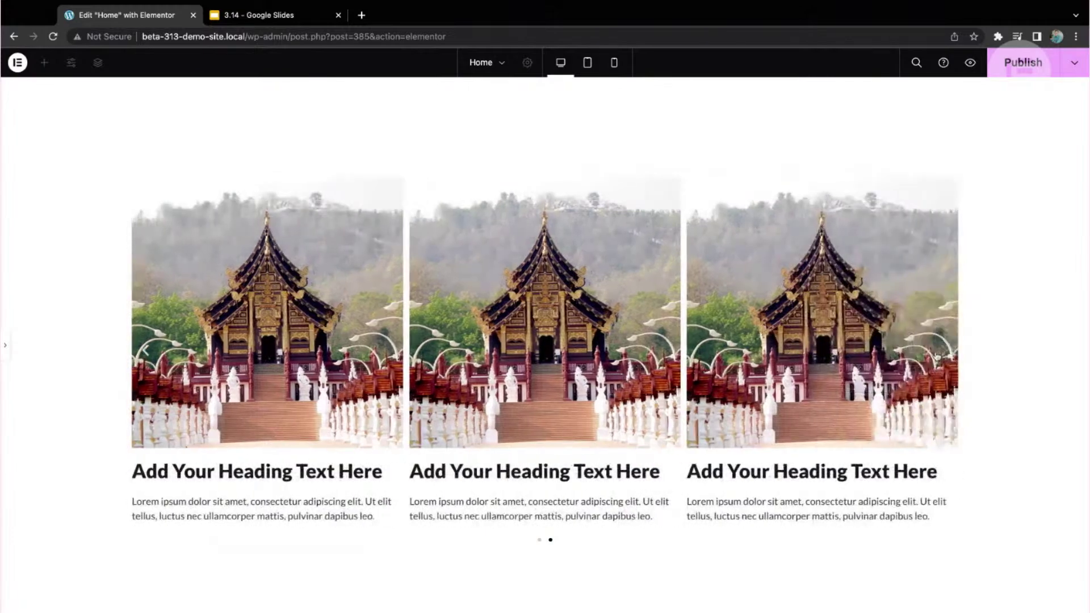
left_click(146, 350)
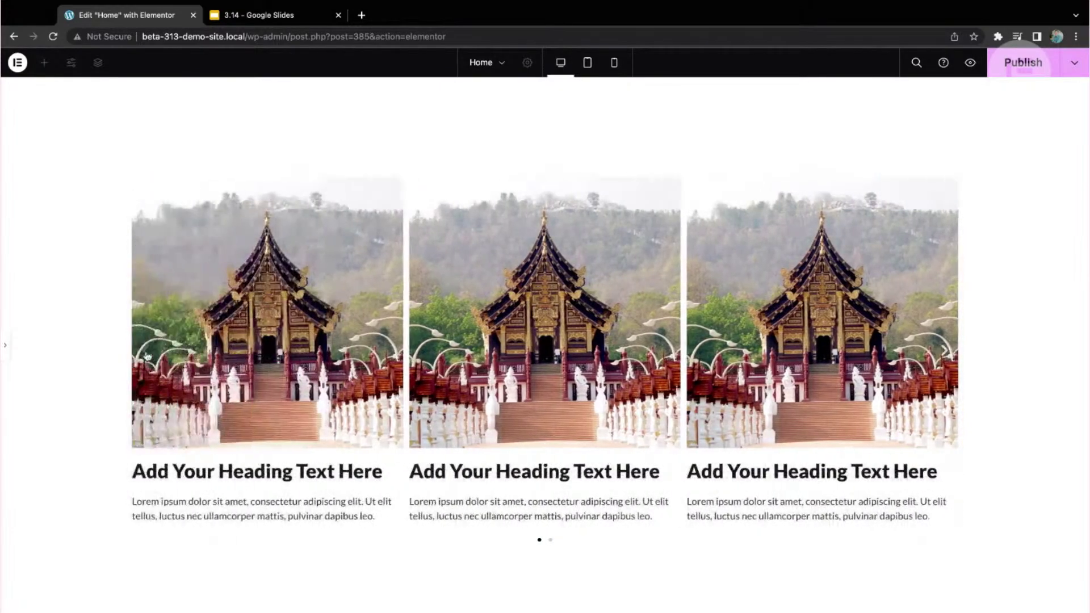
left_click(550, 540)
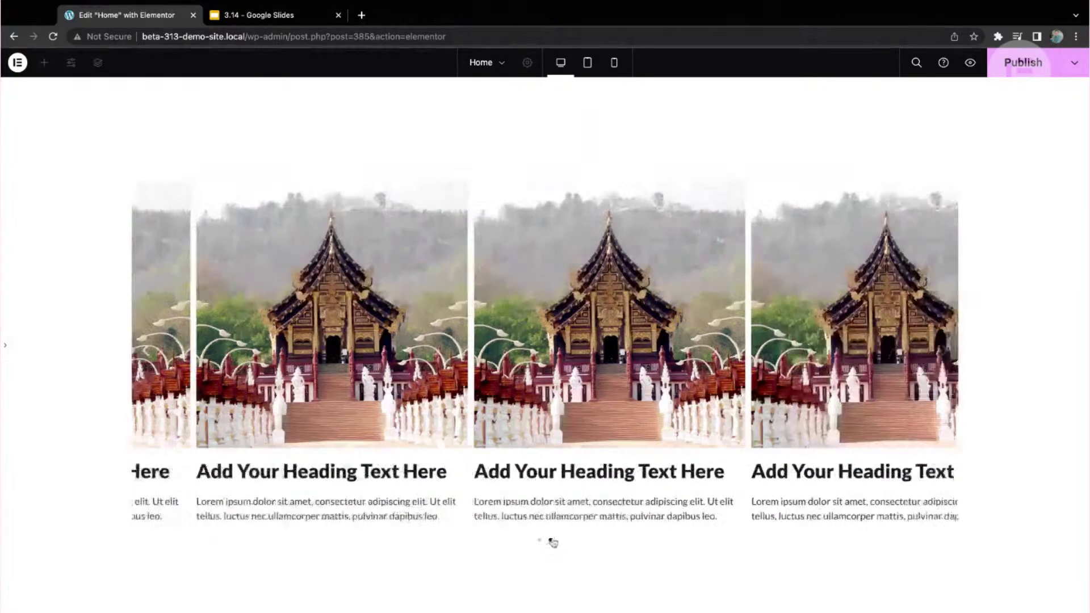
key("ctrl+p")
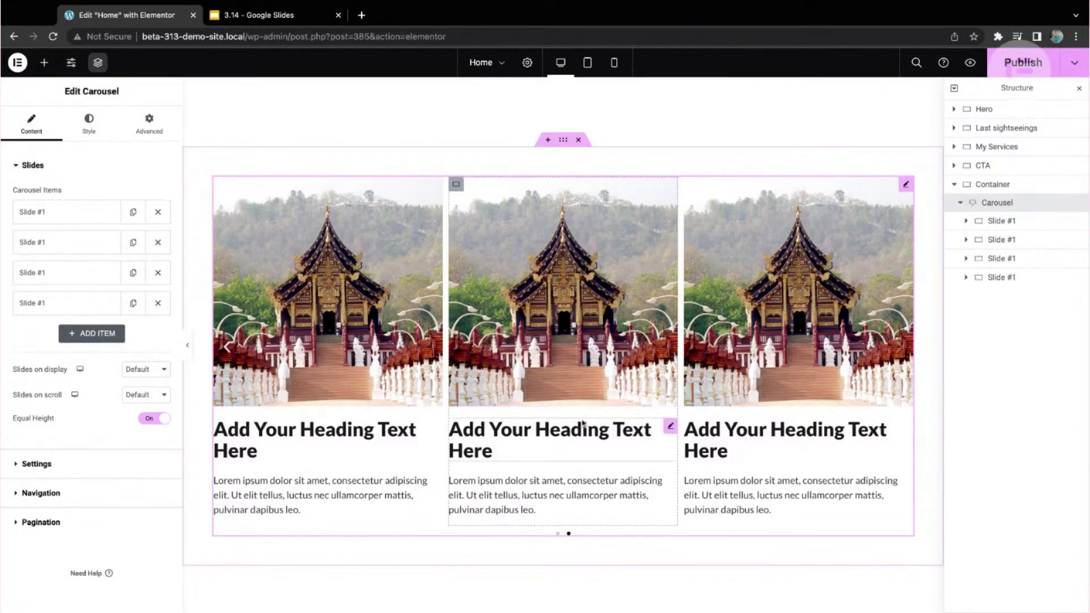
Delete the image from the third carousel slide and center-align that slide's heading and paragraph text
right_click(555, 318)
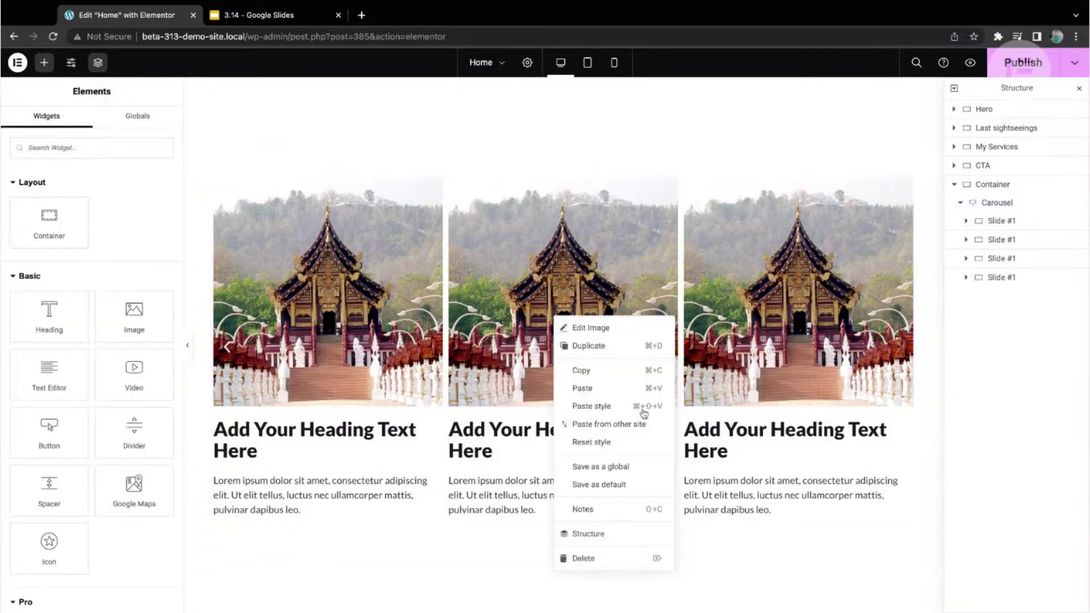
left_click(603, 558)
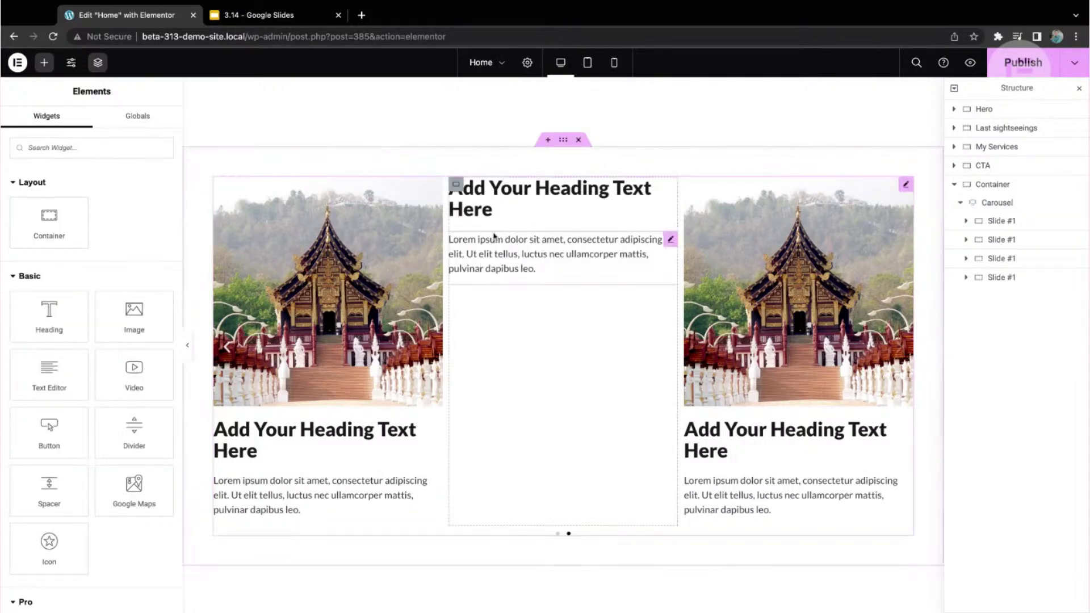
left_click(562, 205)
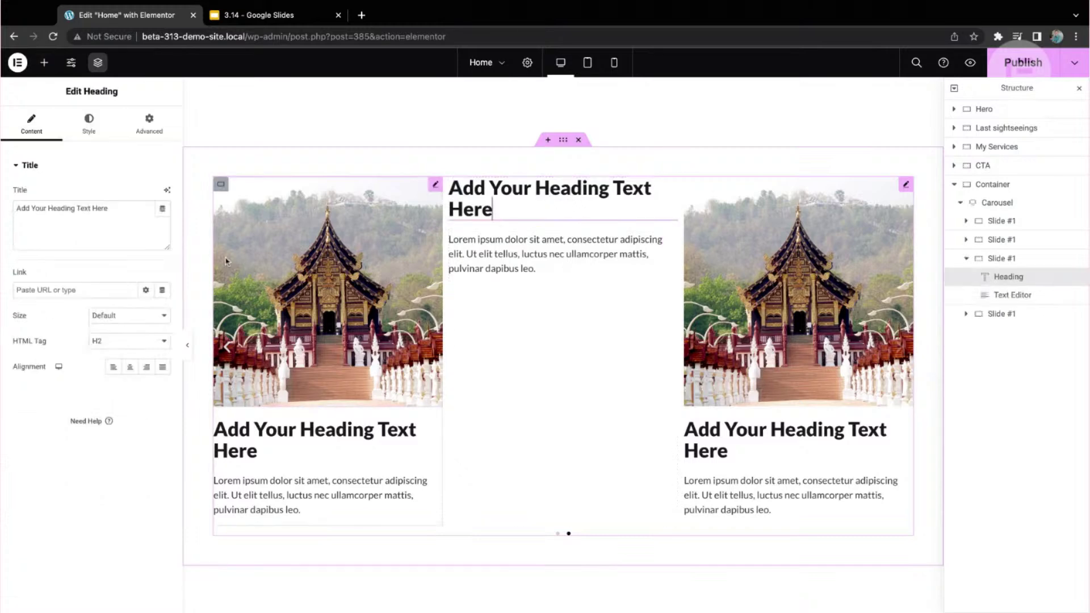
left_click(129, 366)
left_click(539, 278)
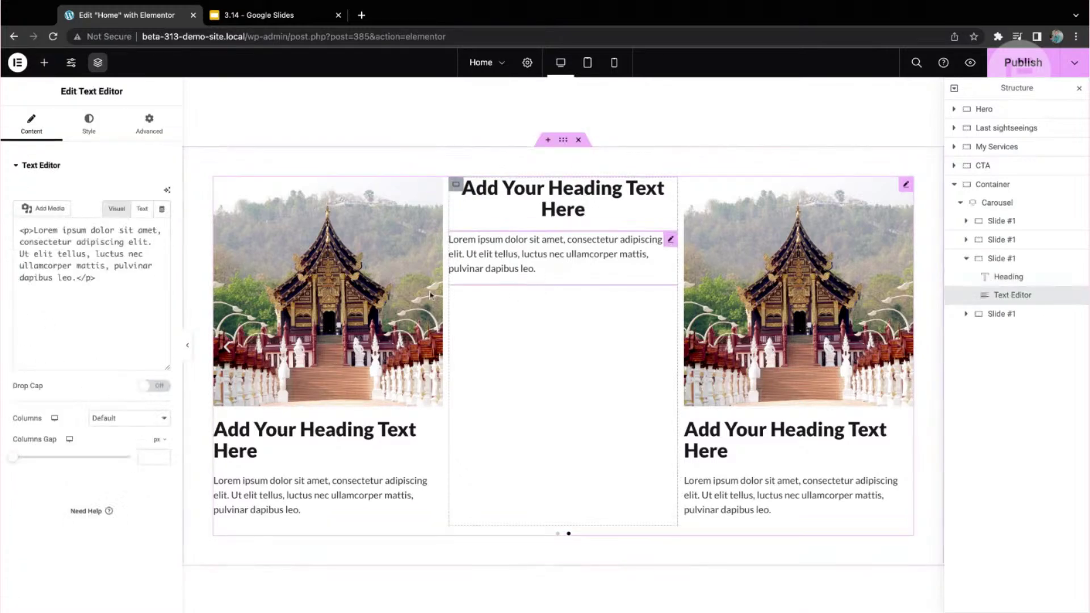
left_click(89, 124)
left_click(129, 194)
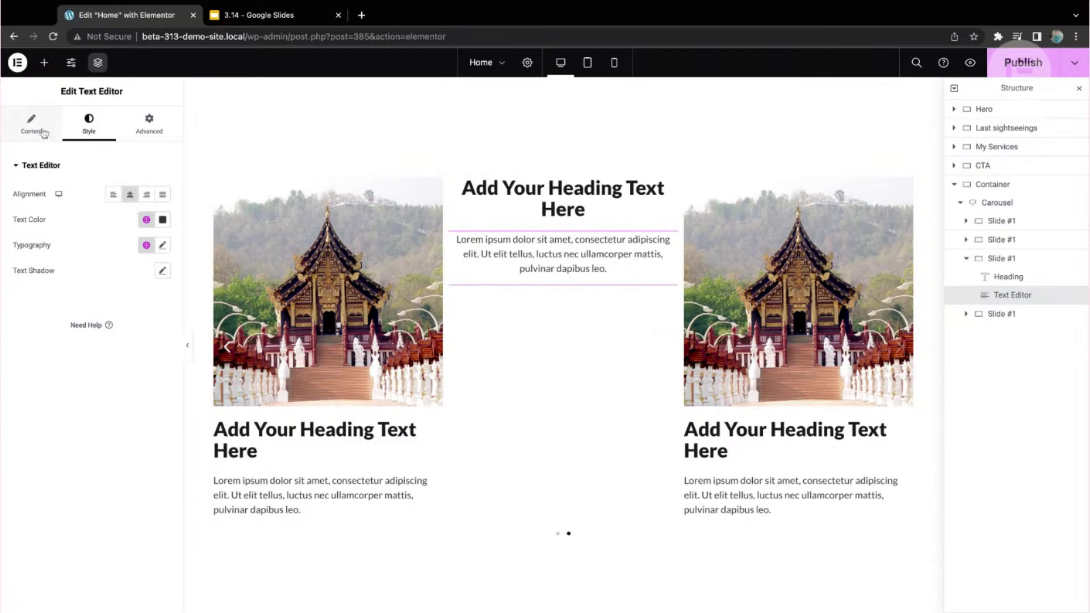
left_click(35, 126)
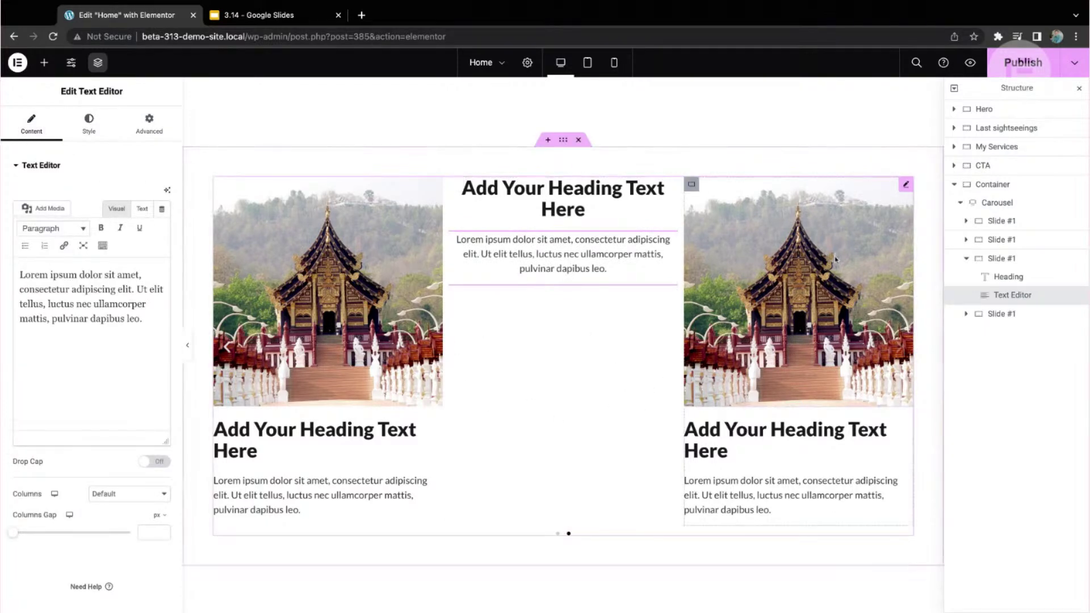
Justify the content of the third slide's container to the center and preview the page without the editing panels
left_click(906, 187)
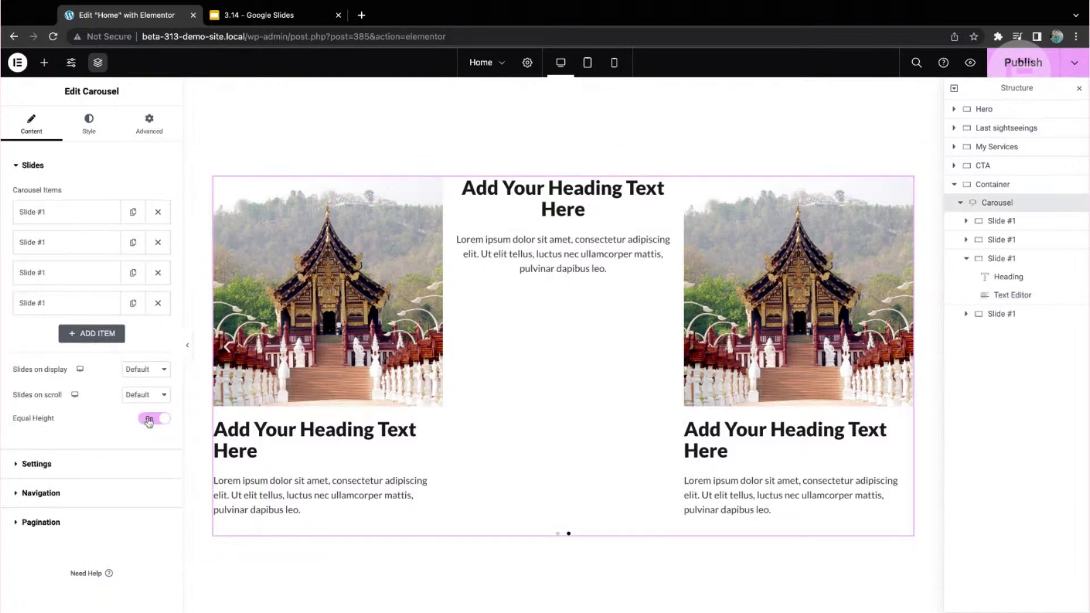
left_click(457, 184)
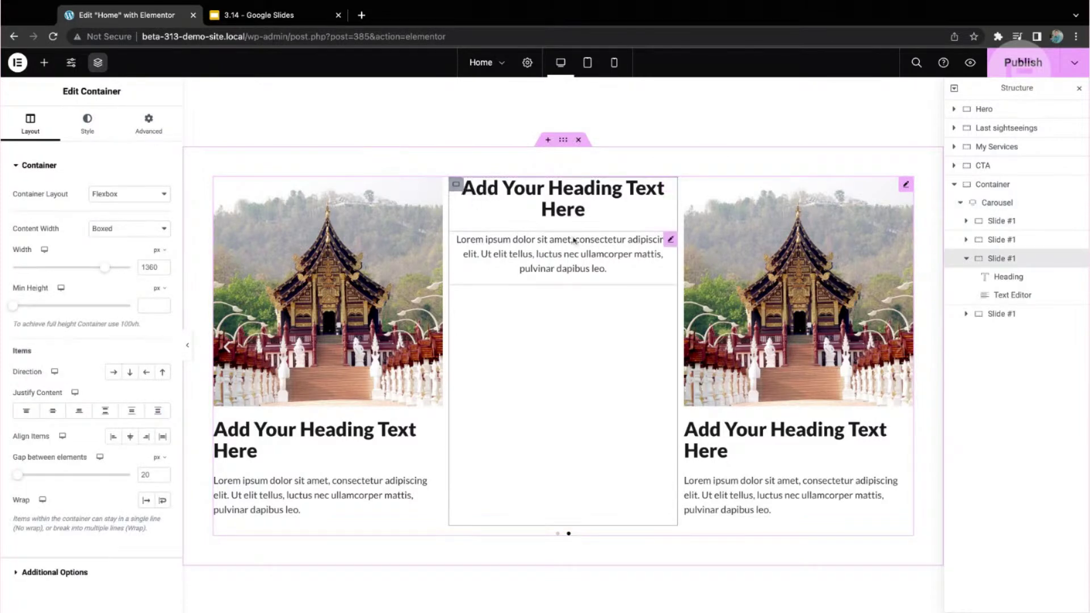
left_click(53, 411)
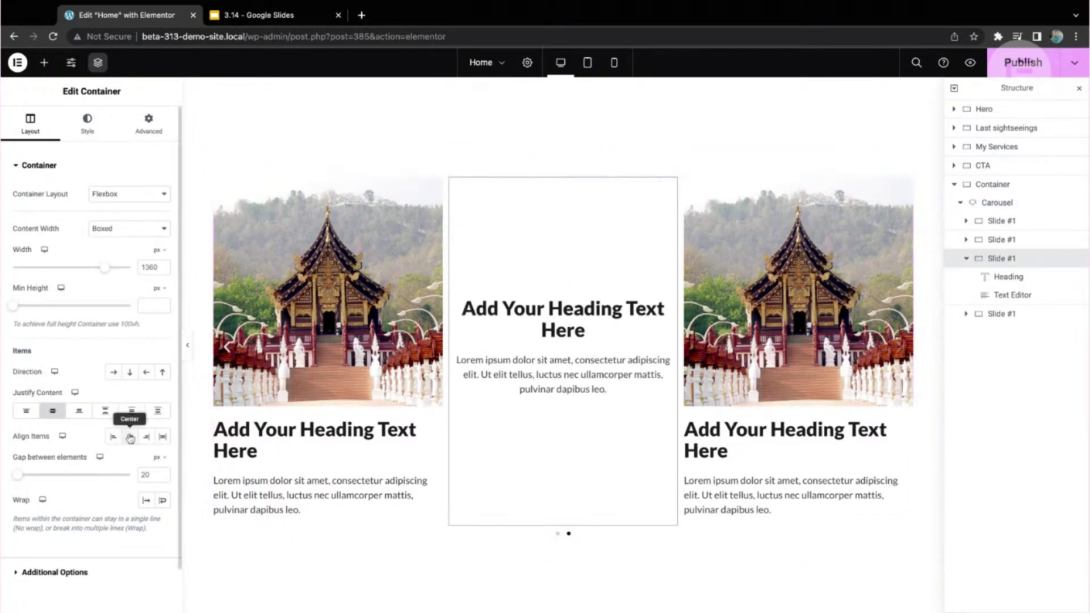
key("ctrl+p")
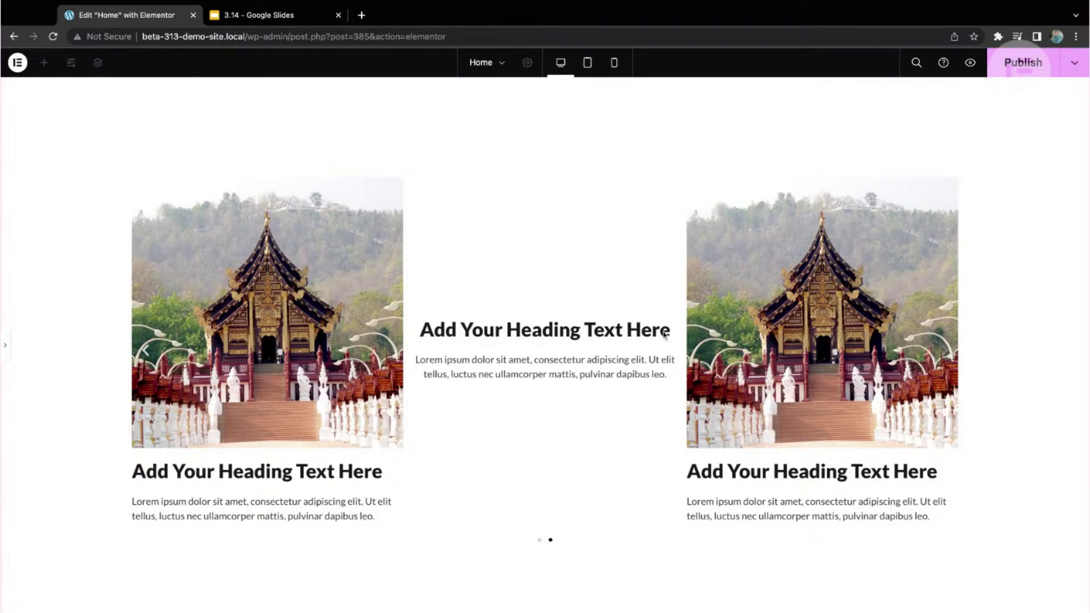
key("ctrl+p")
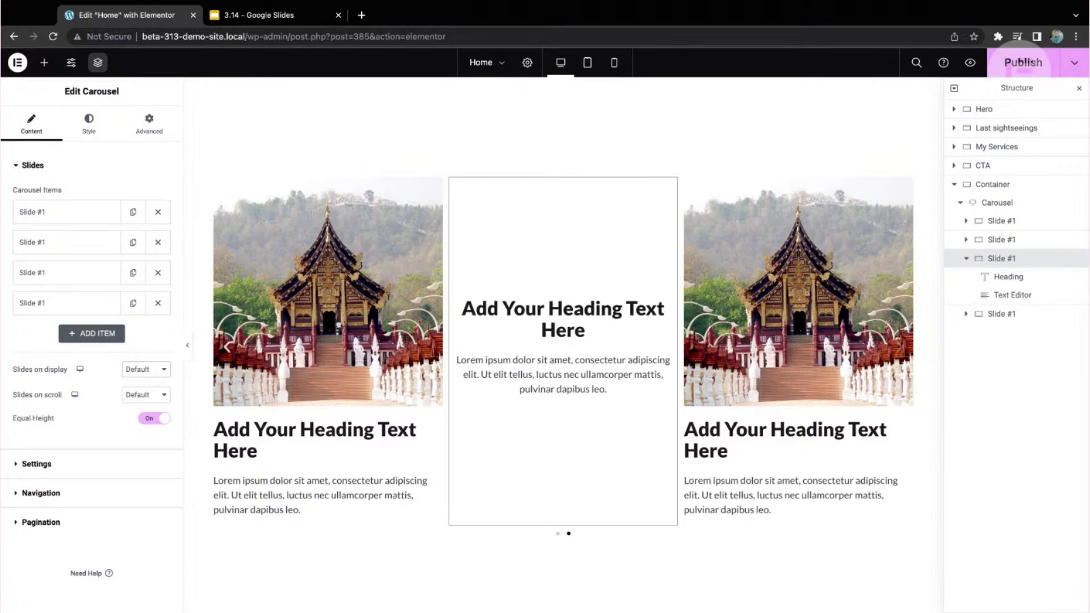
Set the carousel to display 2 slides and scroll 2 slides at a time, and test its next arrow in preview
key("2")
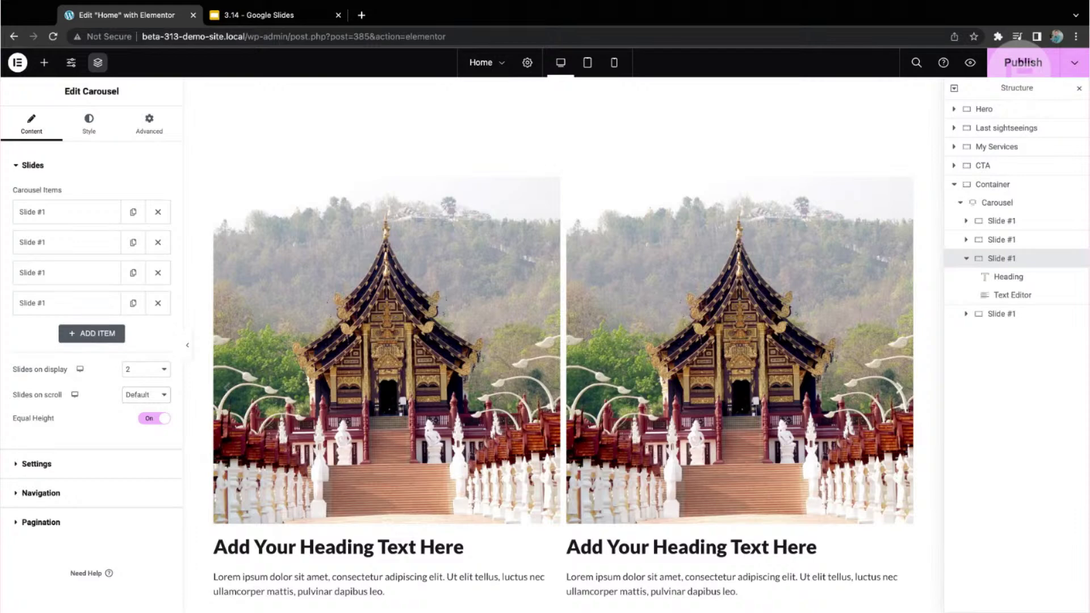
key("2")
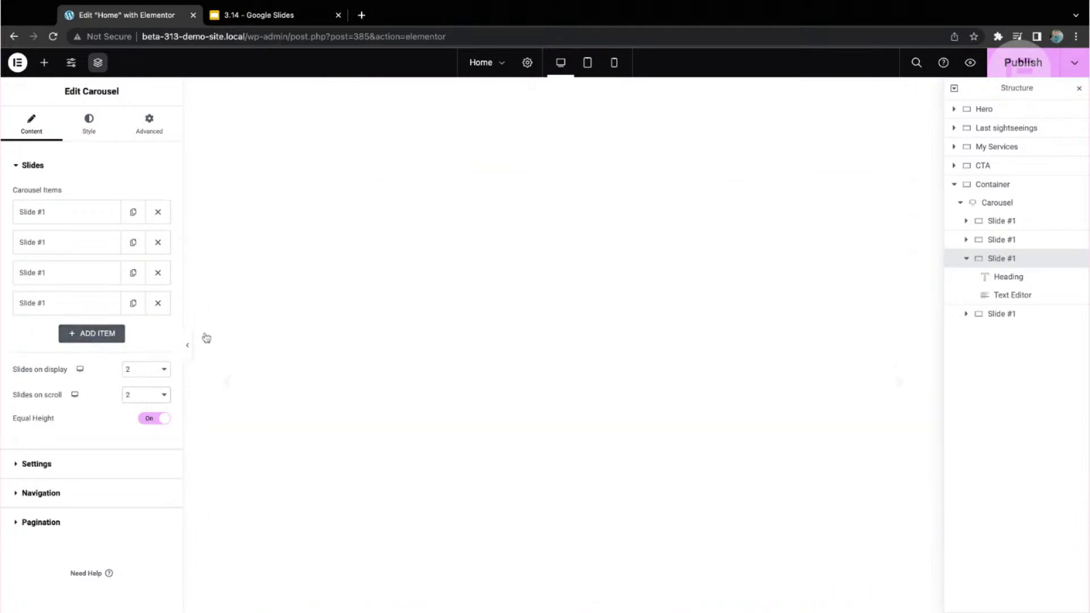
key("ctrl+p")
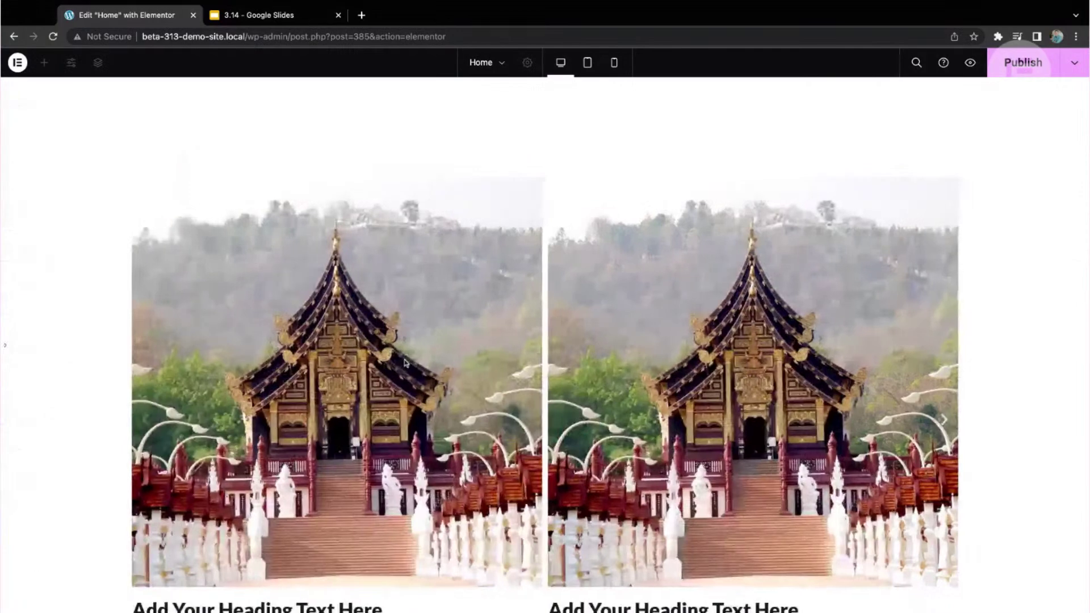
scroll(752, 339, "down", 2)
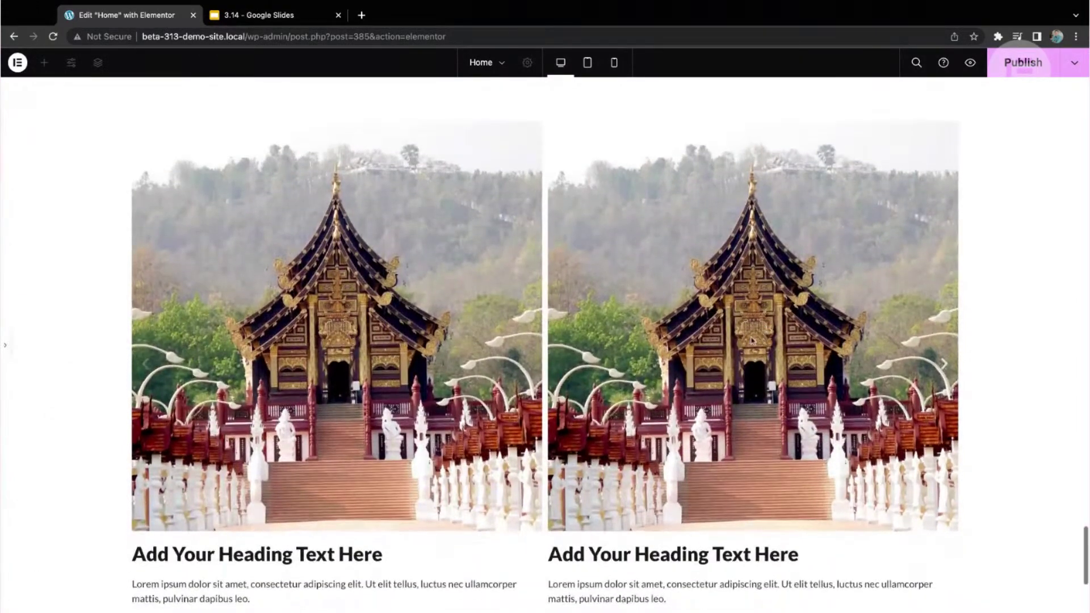
left_click(941, 367)
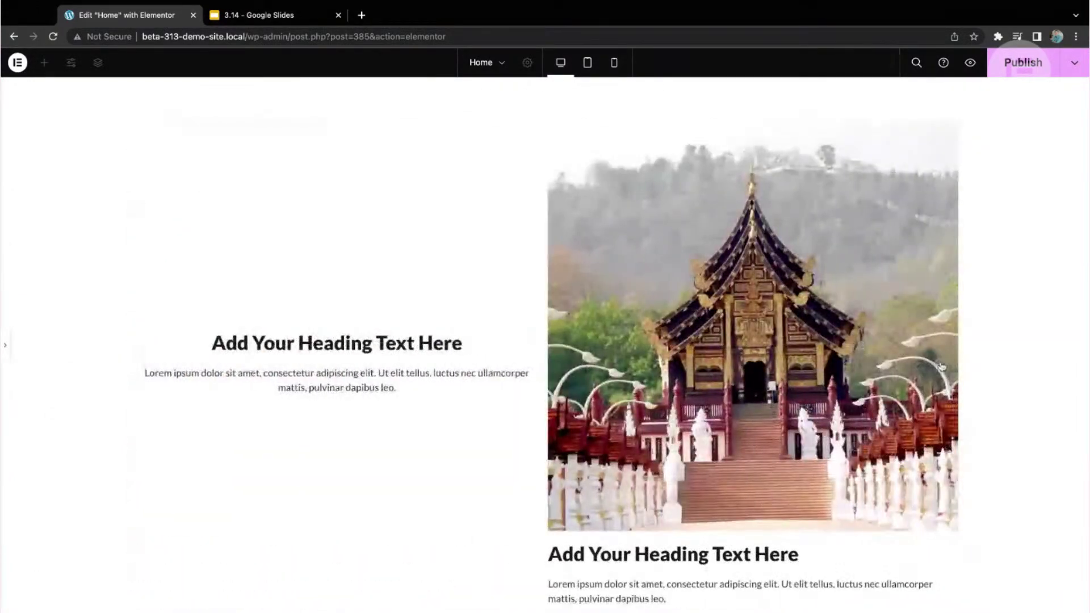
key("ctrl+p")
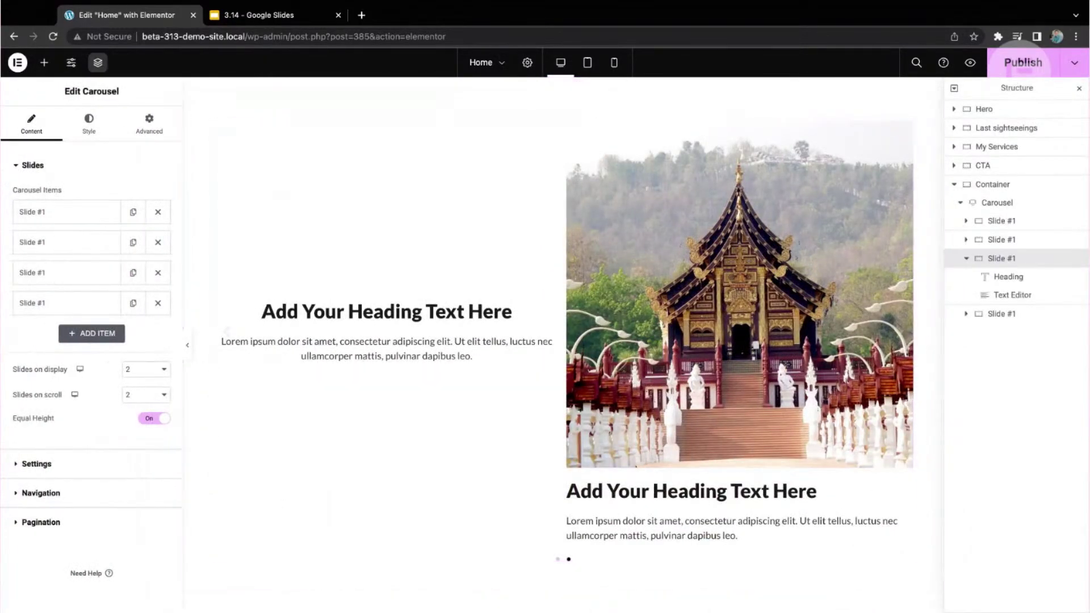
Reset both the carousel's slides on display and slides on scroll to Default
left_click(161, 370)
left_click(146, 401)
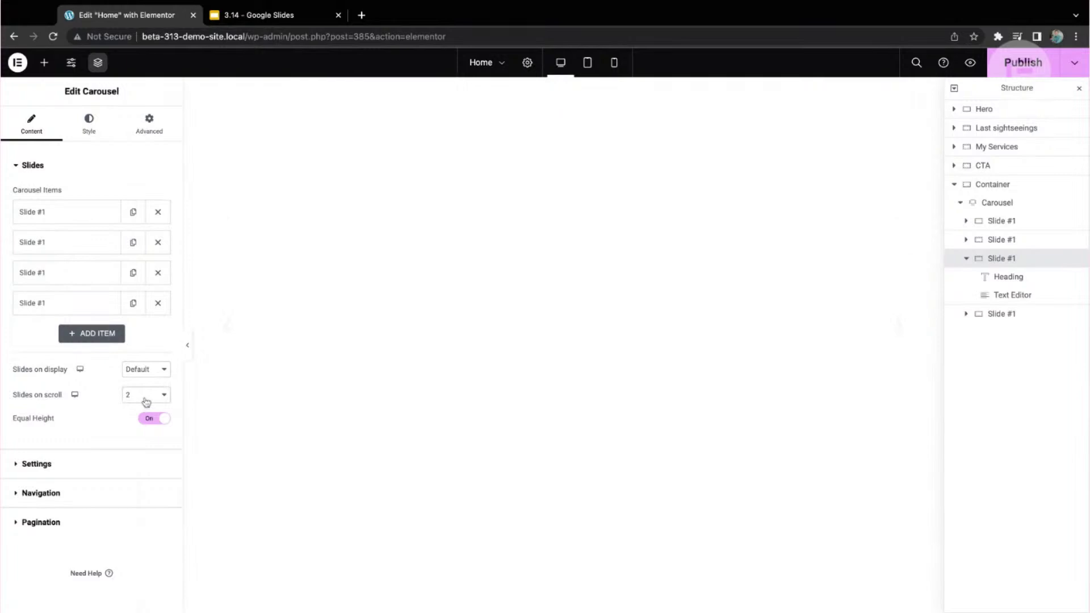
left_click(146, 395)
left_click(146, 416)
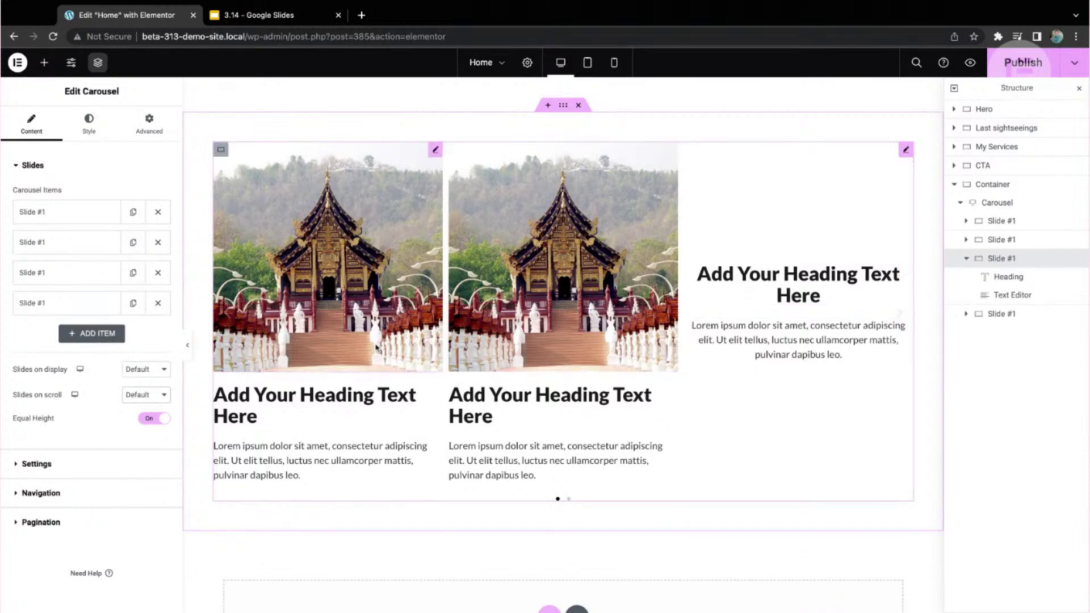
Review the carousel's autoplay and scroll settings, and try hiding its navigation arrows before showing them again
left_click(54, 465)
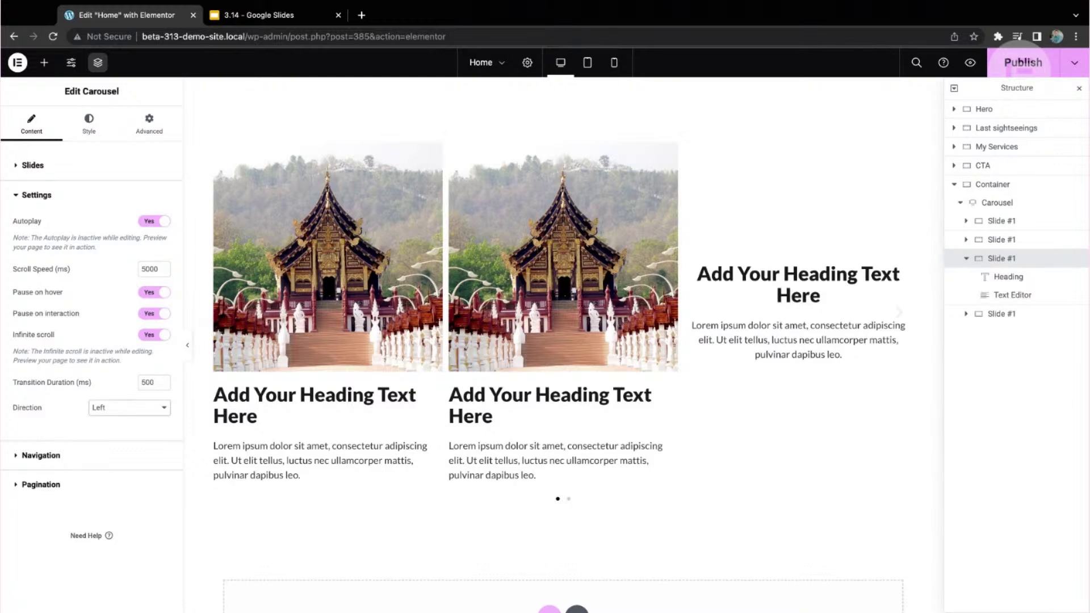
left_click(60, 197)
left_click(44, 225)
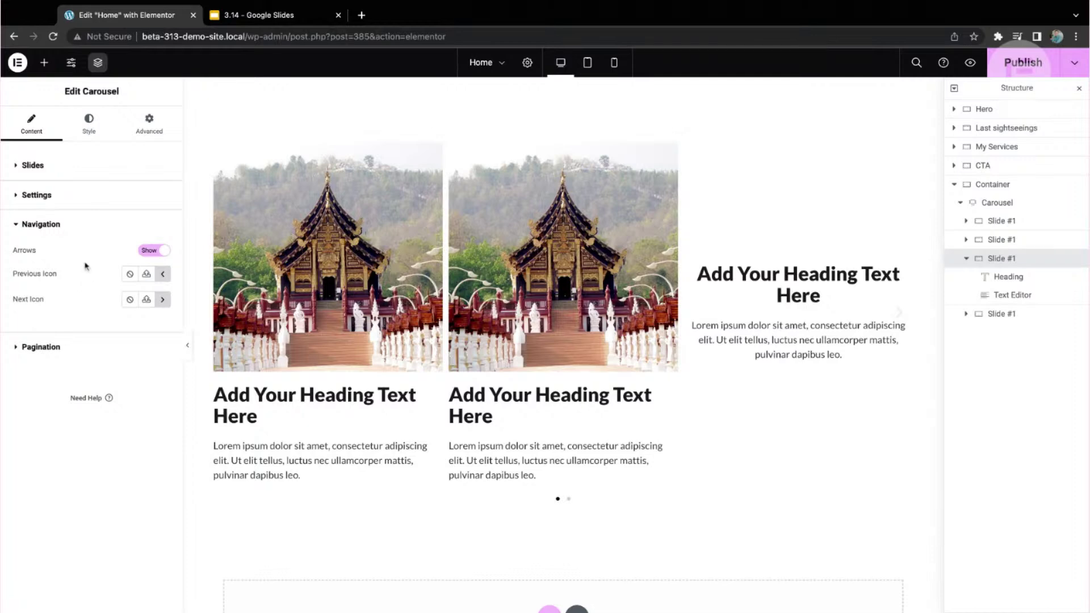
left_click(159, 252)
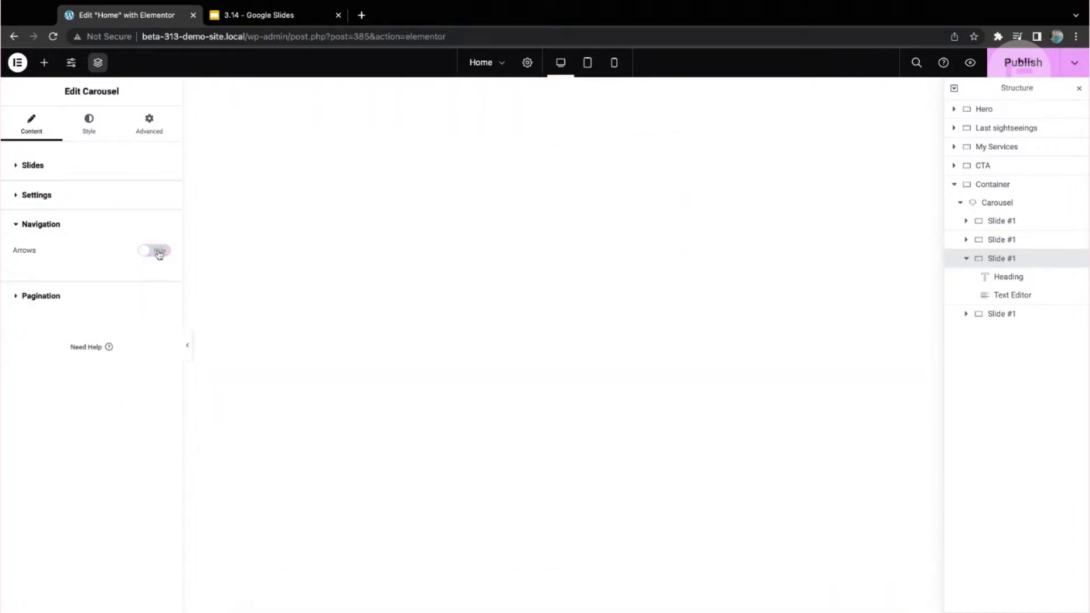
left_click(156, 251)
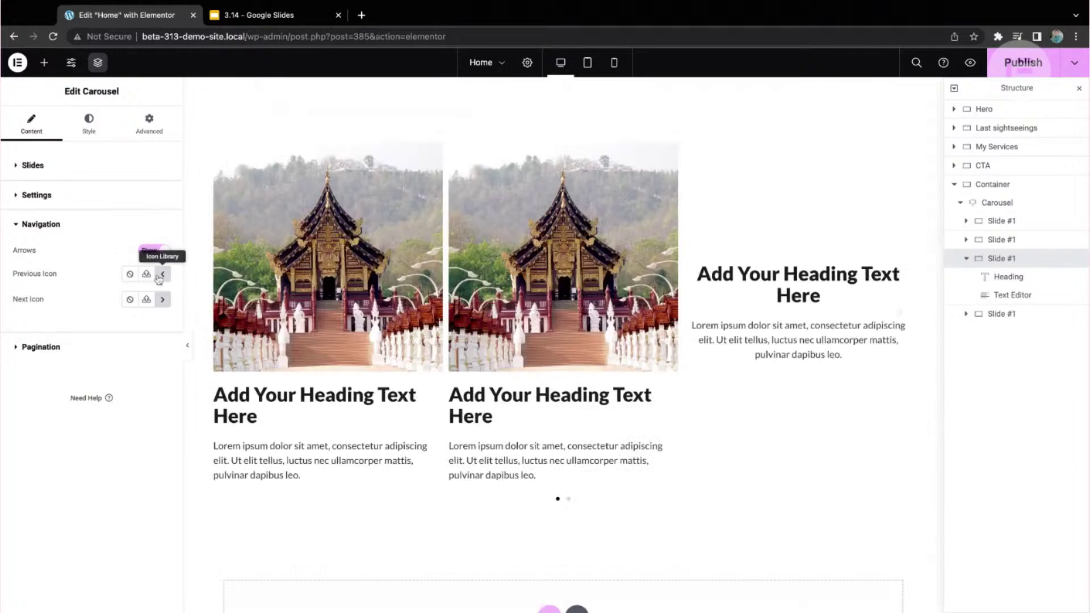
Look through the icon library and the SVG media choices for the carousel's previous arrow without picking one
left_click(163, 275)
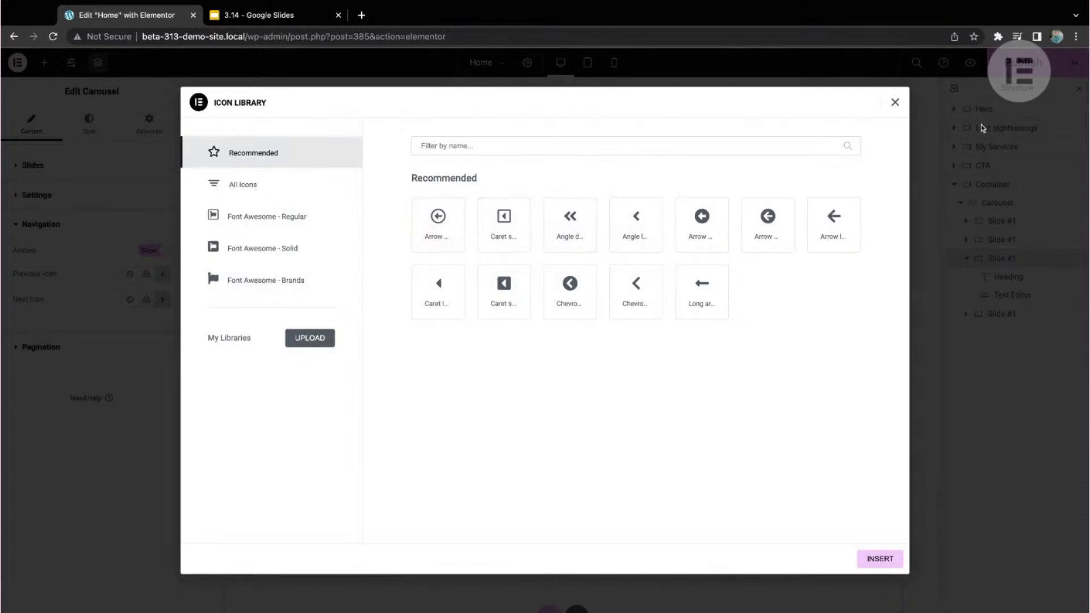
left_click(895, 104)
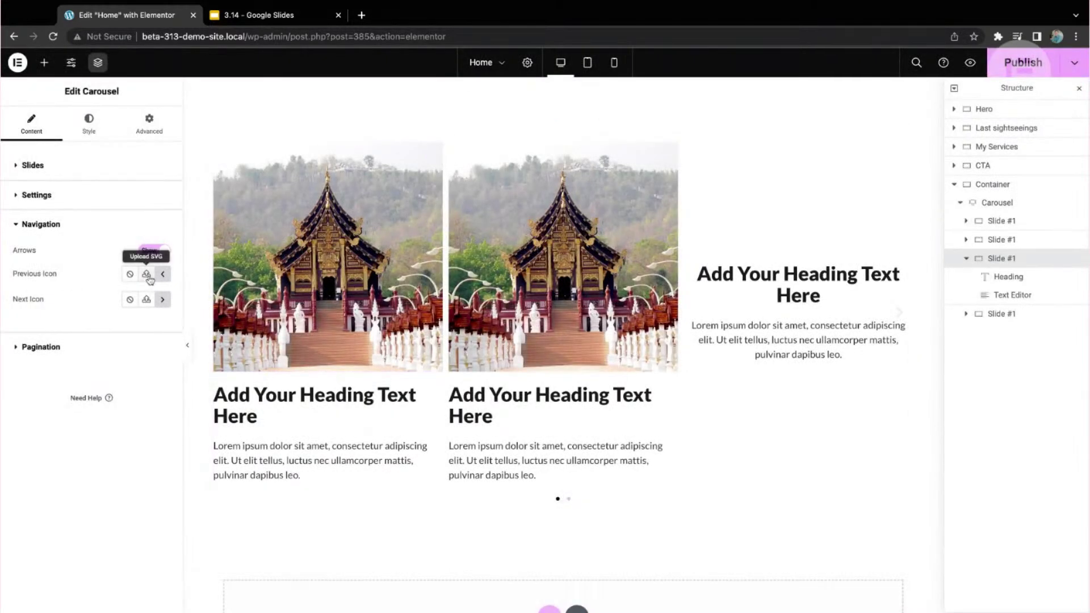
left_click(146, 275)
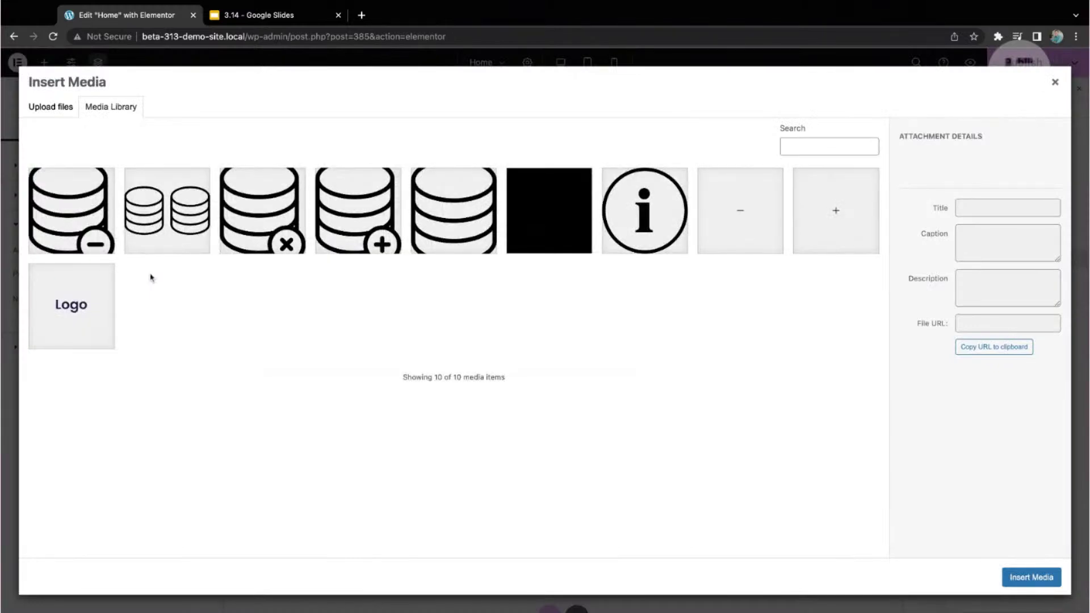
left_click(1055, 90)
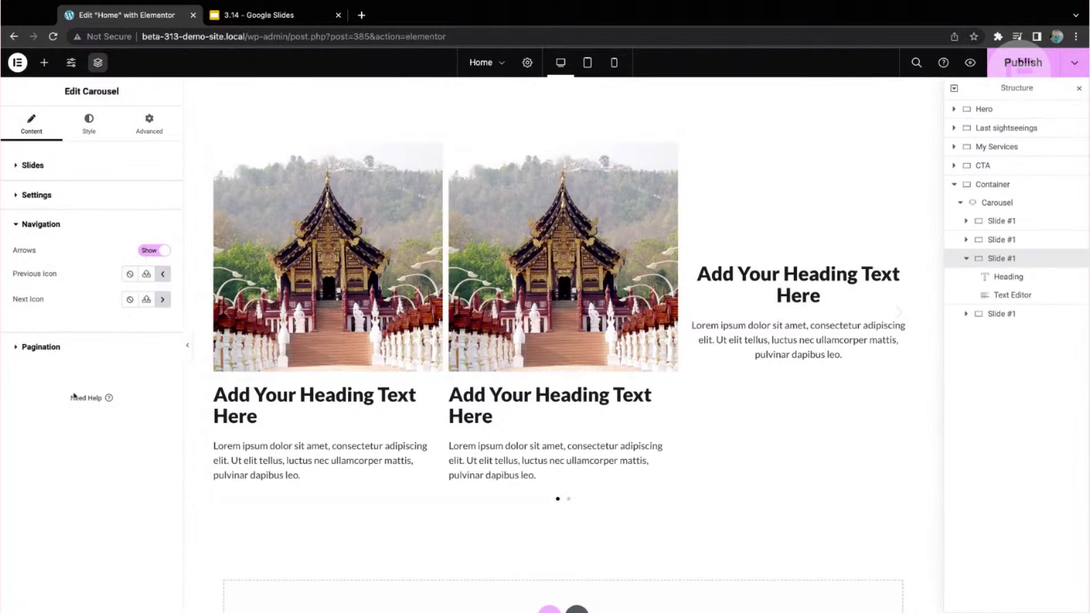
Test the carousel's pagination dots and set its pagination type to None
left_click(58, 347)
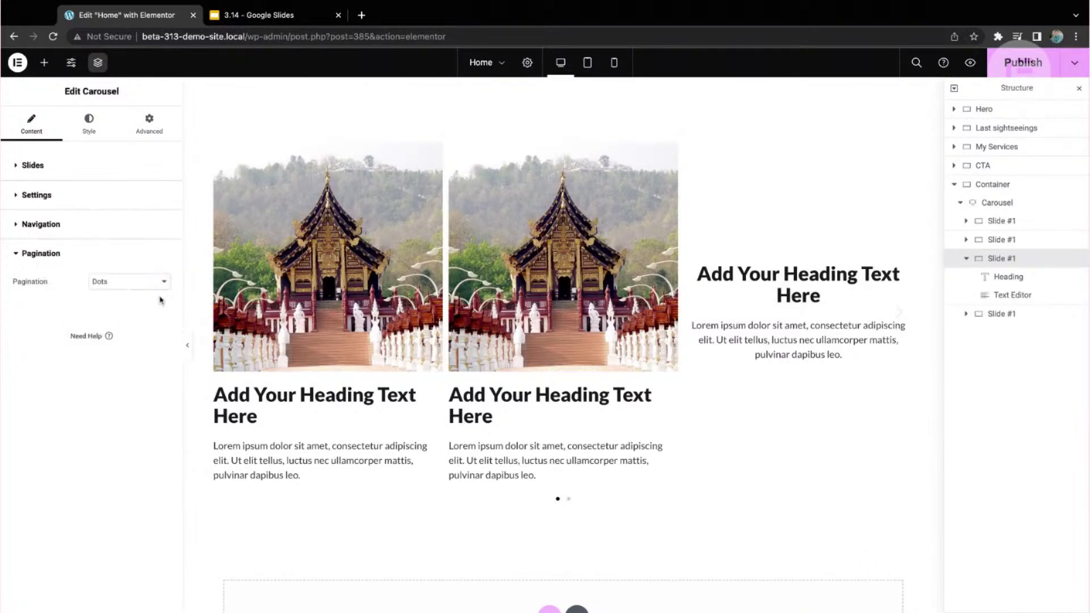
left_click(568, 502)
left_click(558, 501)
key("Up")
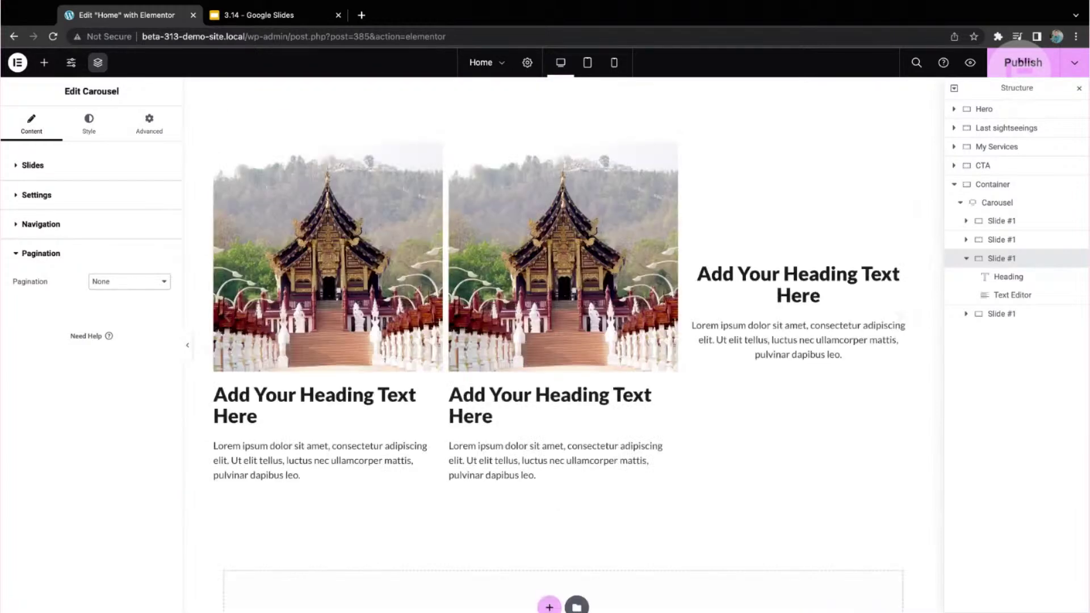
Set the gap between the carousel's slides to 15 in its style settings
left_click(86, 129)
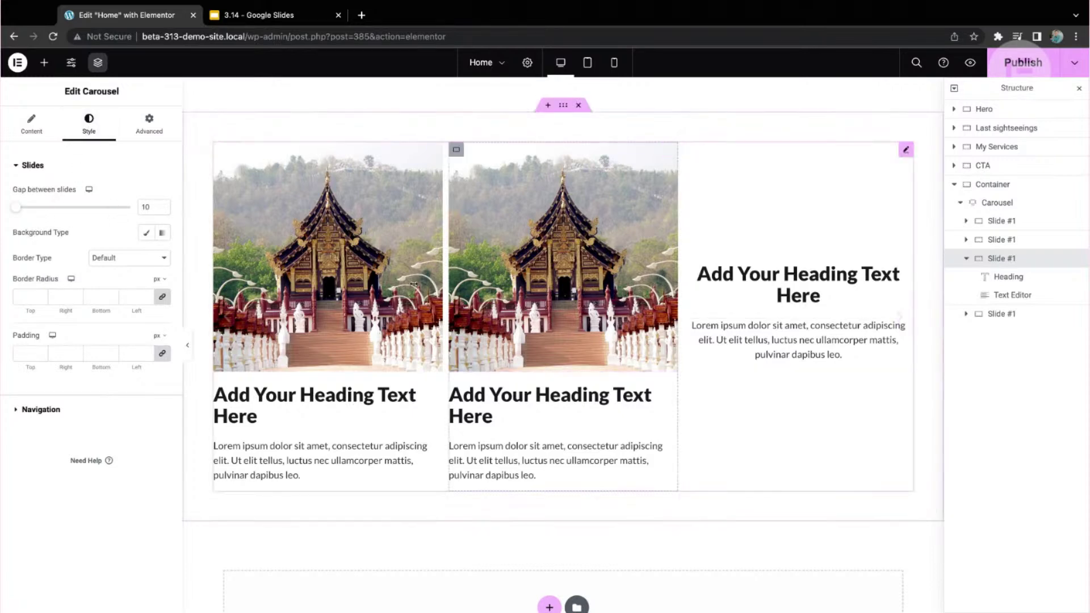
mouse_move(21, 211)
left_mouse_down()
mouse_move(35, 209)
mouse_move(18, 208)
left_mouse_up()
type("15")
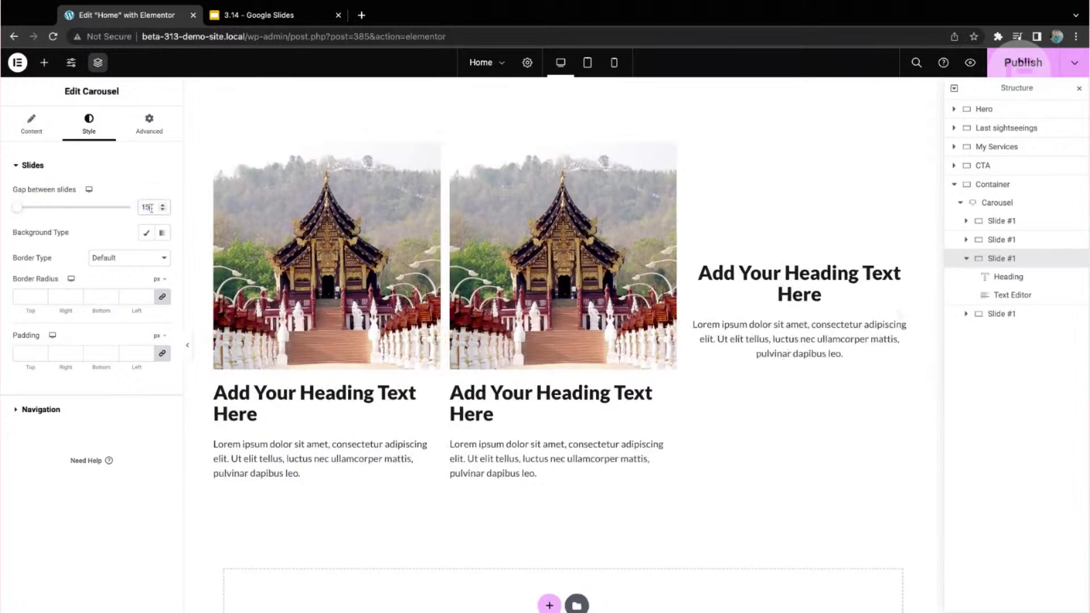
Try a classic background with a dark global color on the carousel's slides and clear it again
left_click(146, 232)
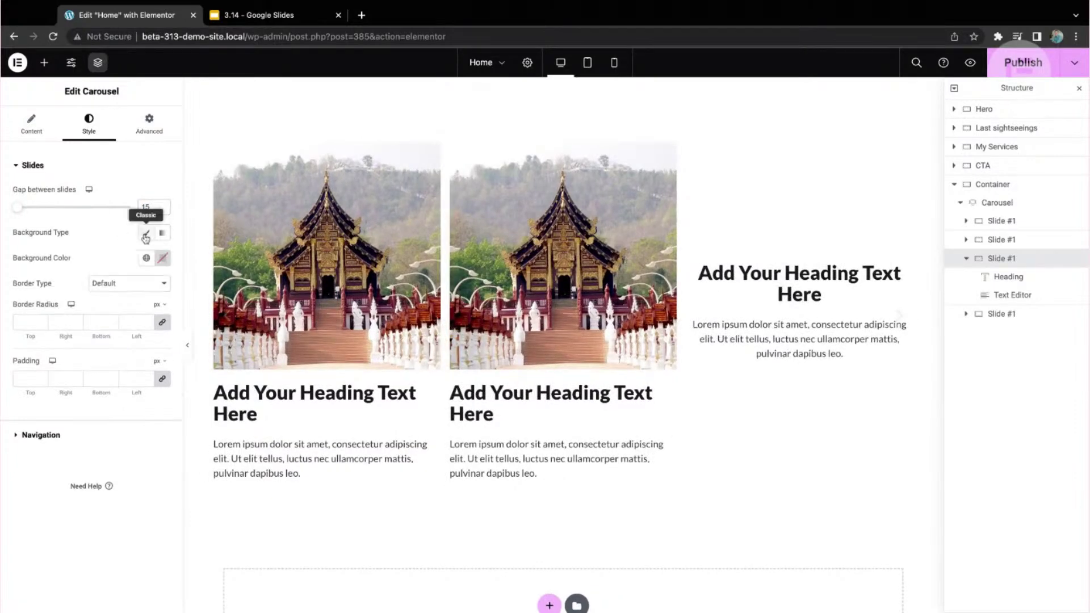
left_click(146, 258)
left_click(110, 316)
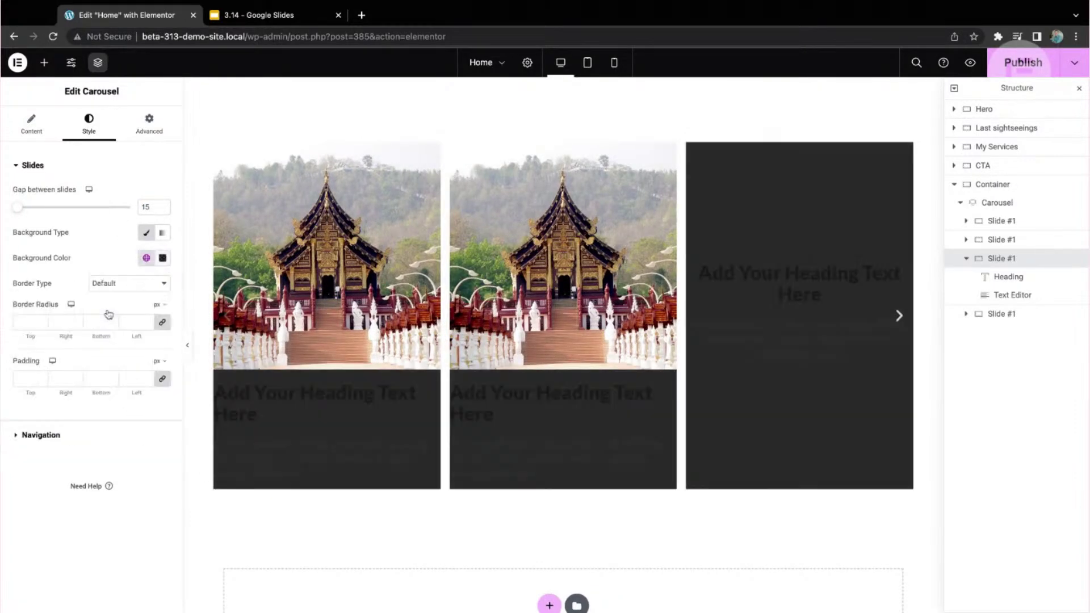
left_click(146, 233)
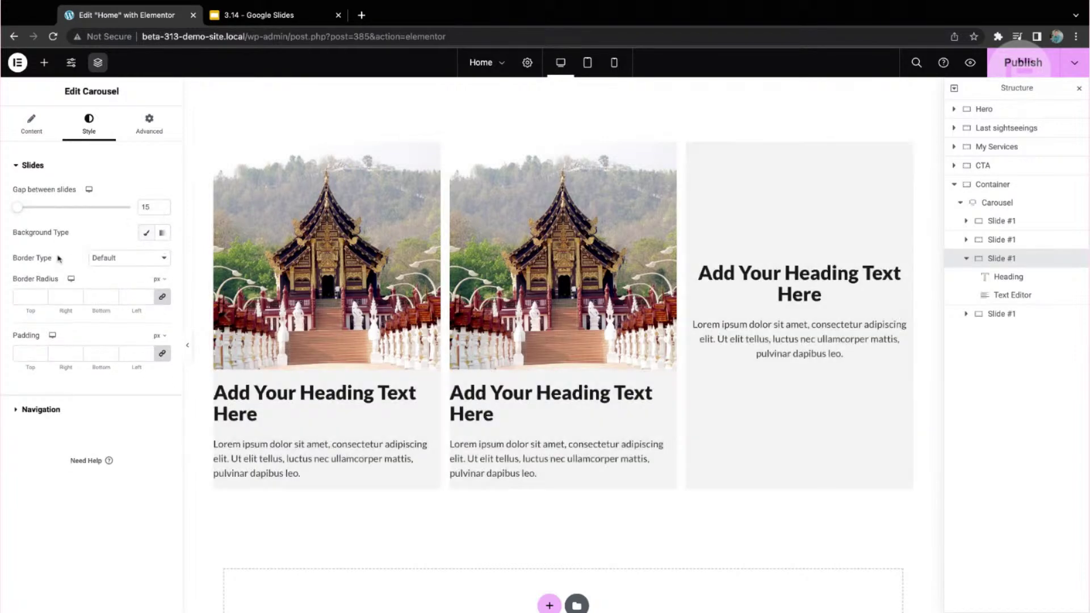
Try a Solid border on the carousel's slides and return the border type to Default
left_click(128, 261)
left_click(120, 283)
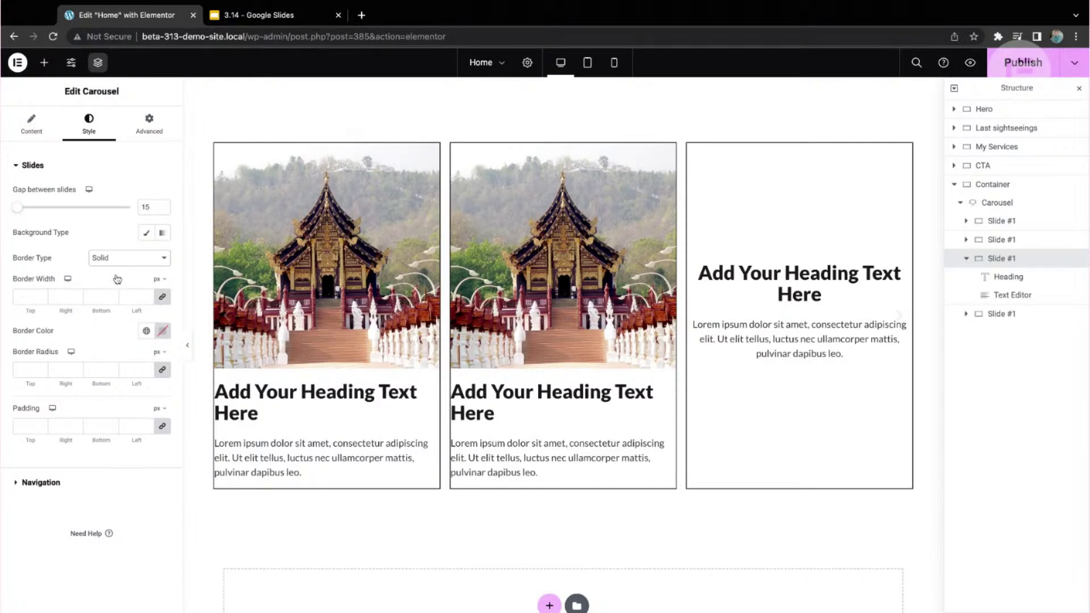
left_click(117, 263)
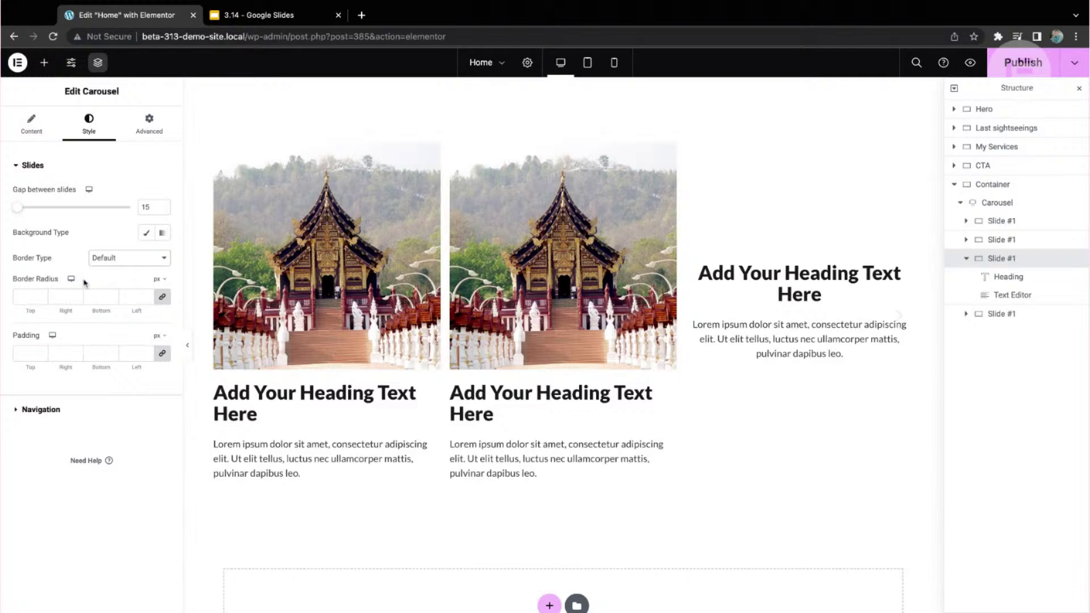
Try a padding of 20 px on all sides of the carousel's slides and clear the value again
left_click(131, 352)
type("20")
double_click(139, 352)
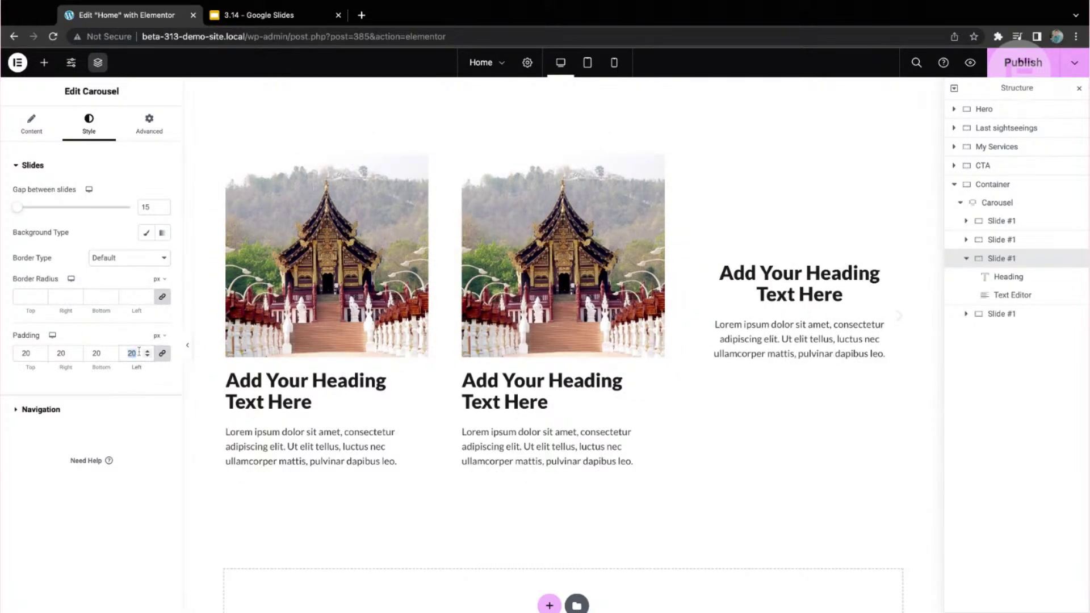
key("BackSpace")
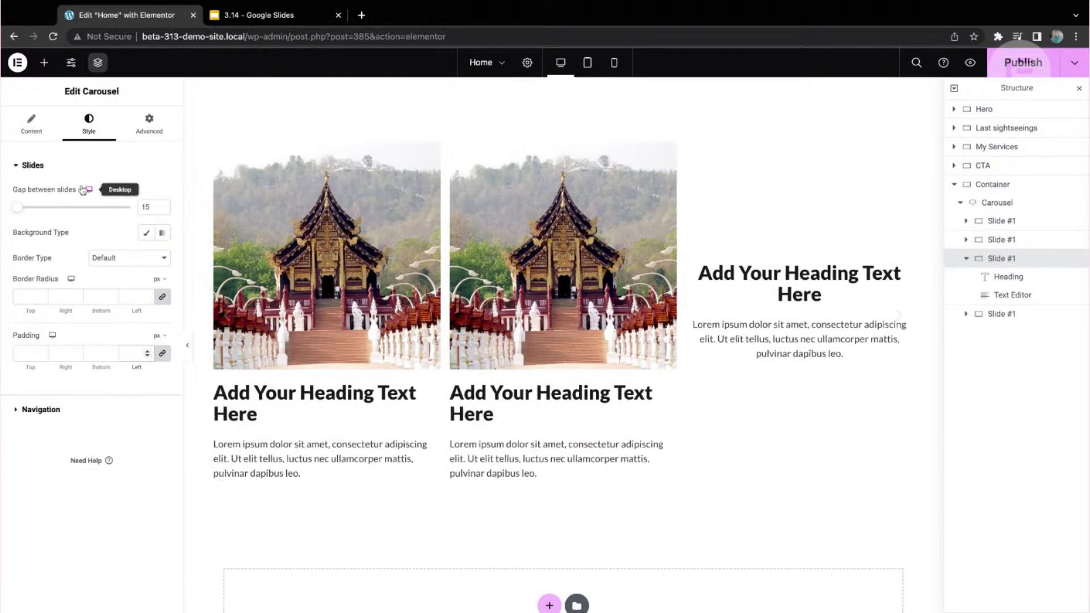
Enlarge the carousel's navigation arrows to 54 px and give their normal state a dark global color
left_click(49, 168)
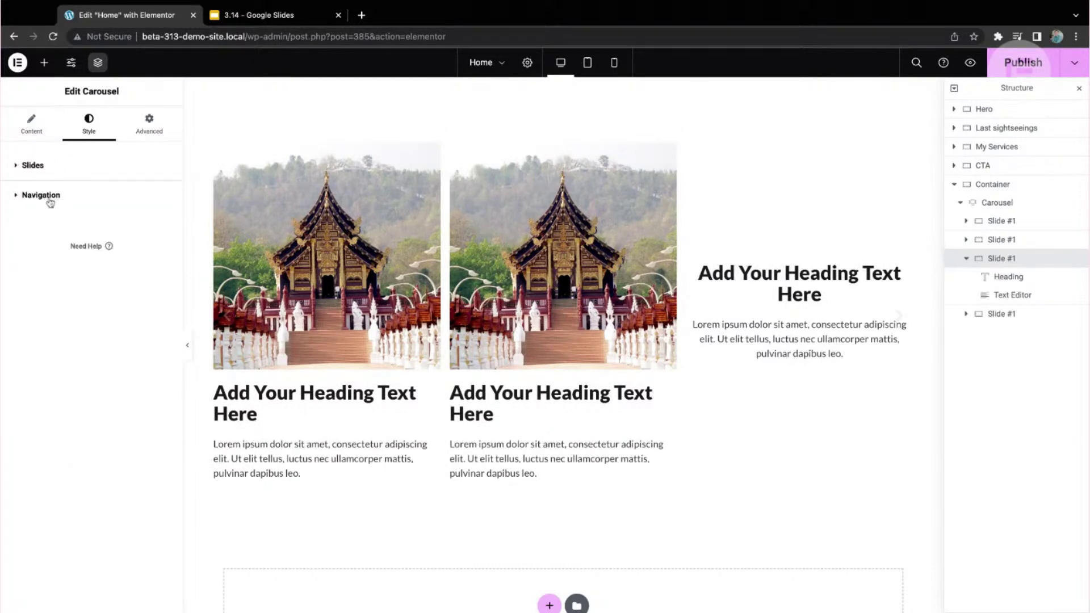
left_click(51, 196)
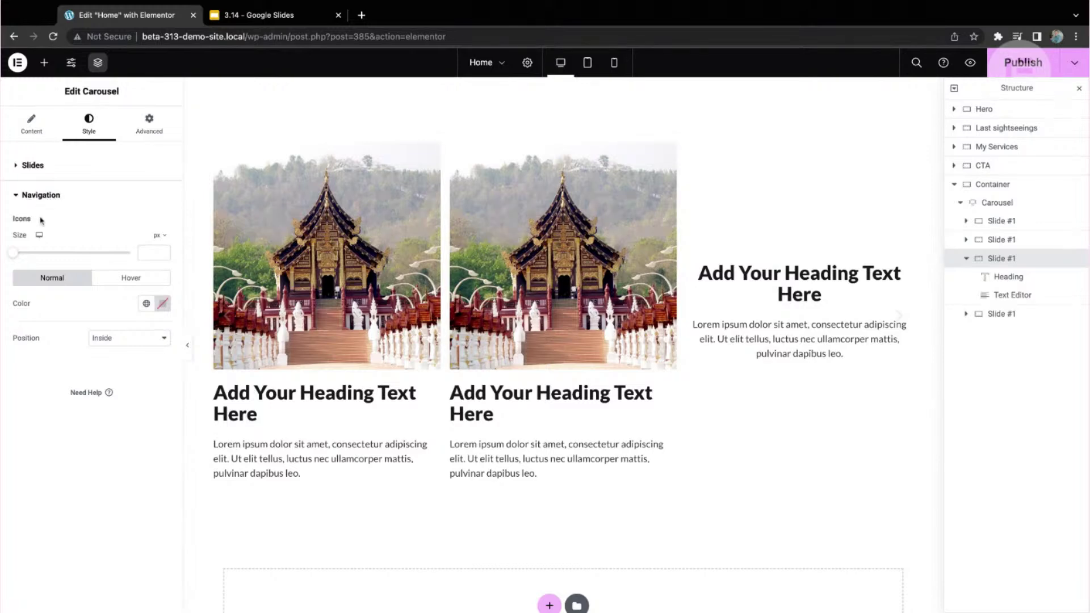
left_click_drag(19, 255, 27, 253)
left_click(146, 303)
left_click(73, 360)
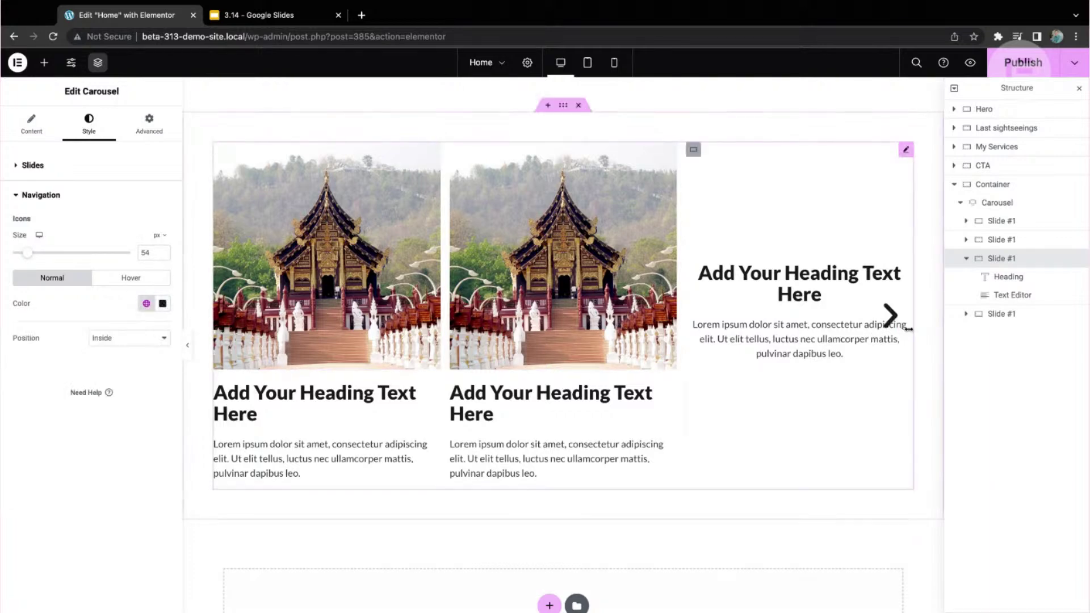
Advance the carousel to its following slides and set the navigation arrows' position to Outside
left_click(890, 316)
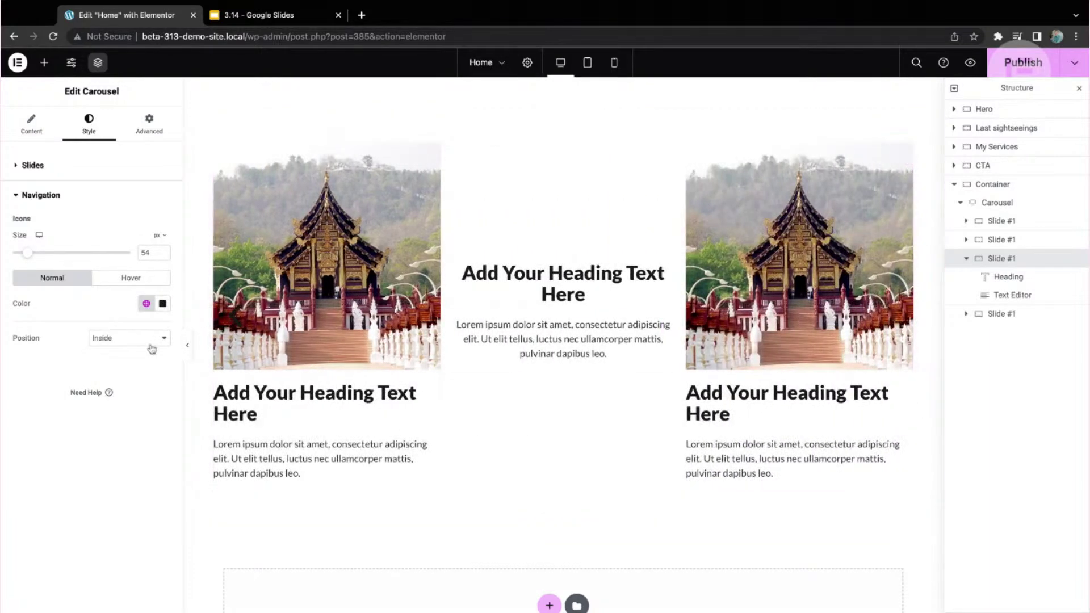
left_click(137, 348)
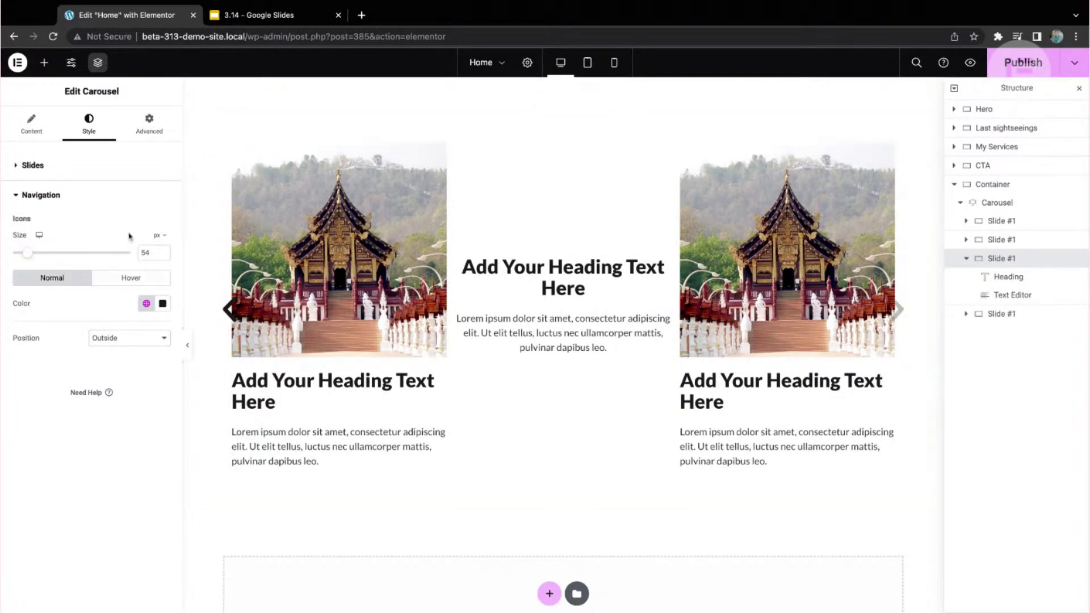
left_click(71, 193)
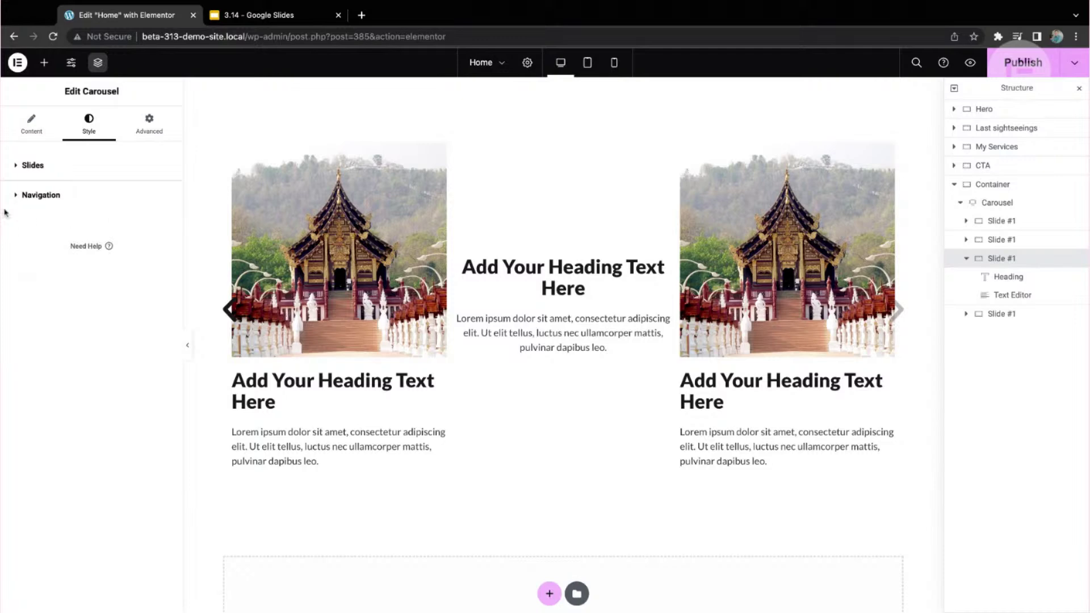
Give the carousel Dots pagination and set the size of the dots to 10 px
left_click(32, 136)
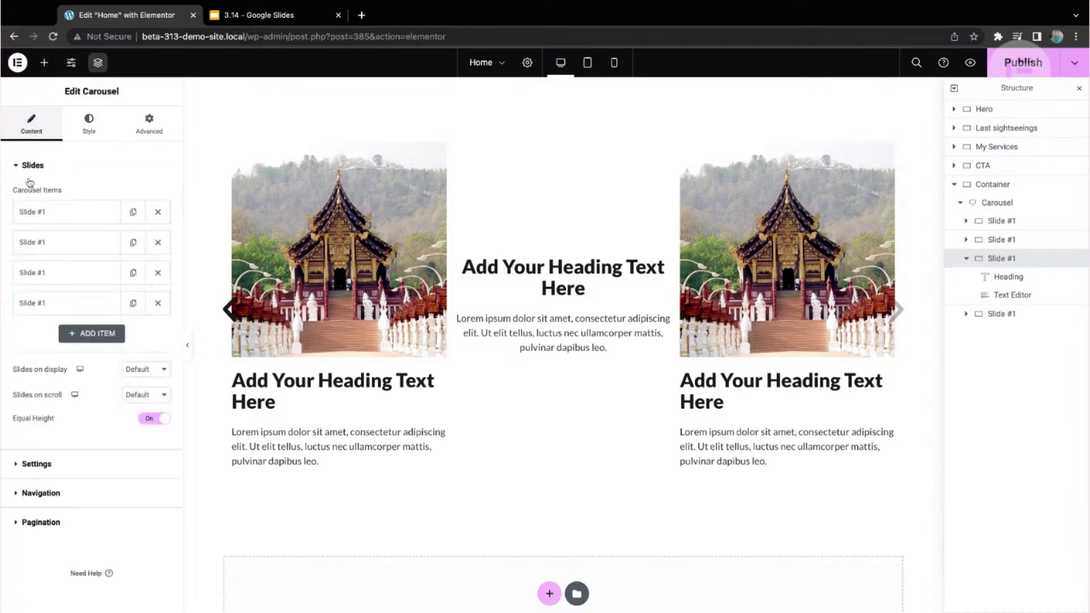
left_click(60, 521)
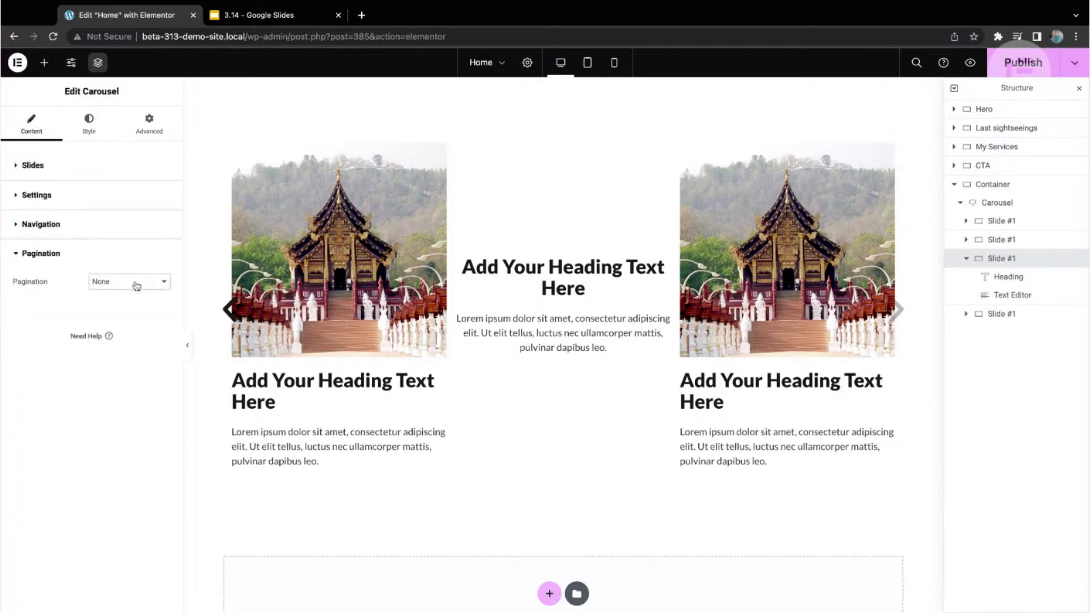
left_click(89, 122)
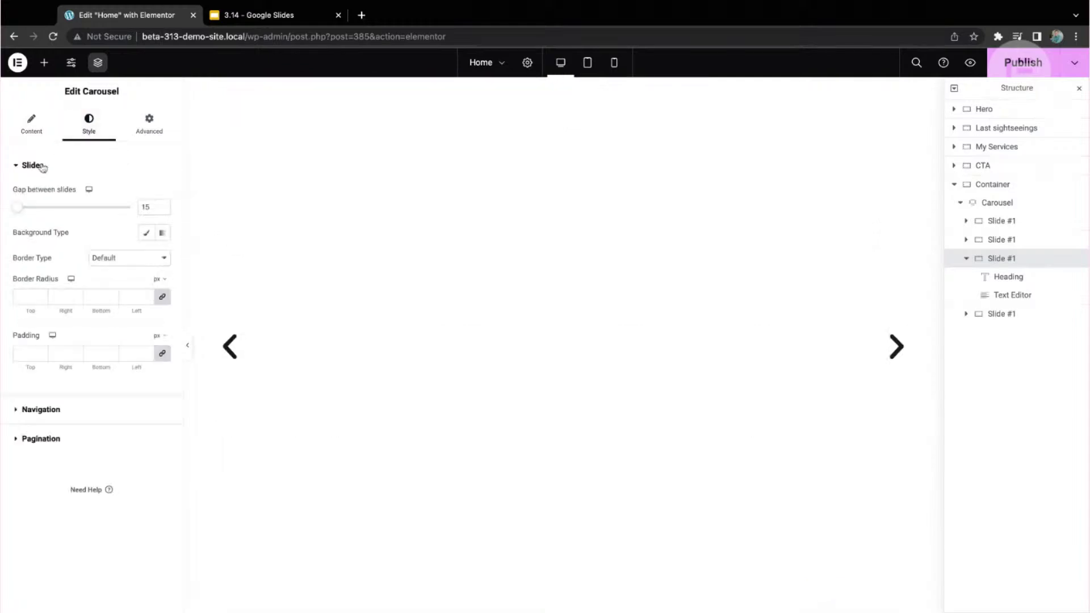
left_click(44, 166)
left_click(45, 225)
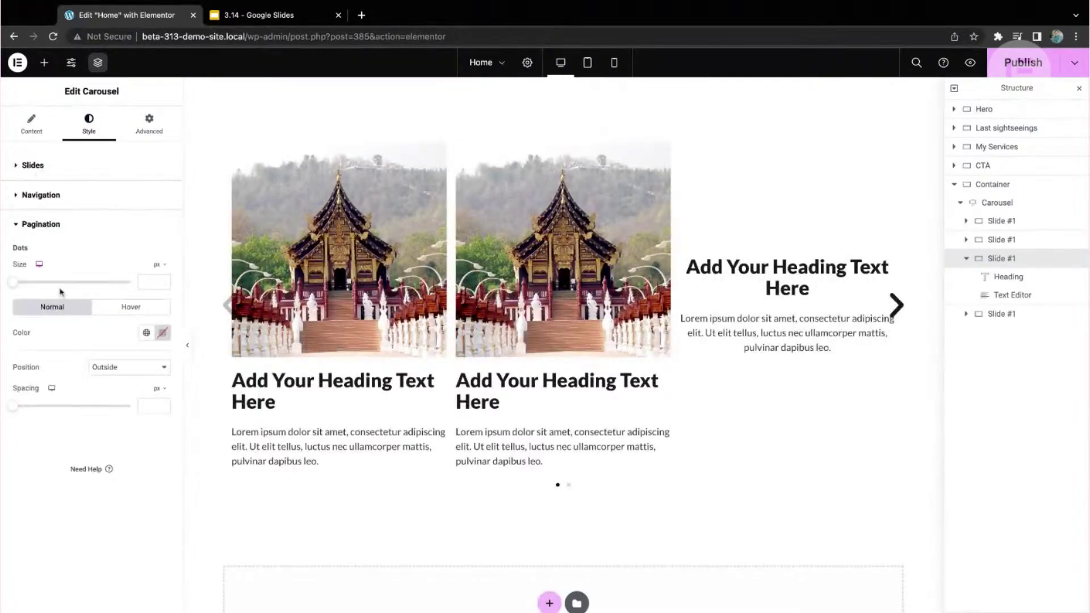
left_click(27, 282)
left_click(16, 283)
left_click(163, 285)
left_click(162, 285)
left_click(163, 286)
left_click(164, 286)
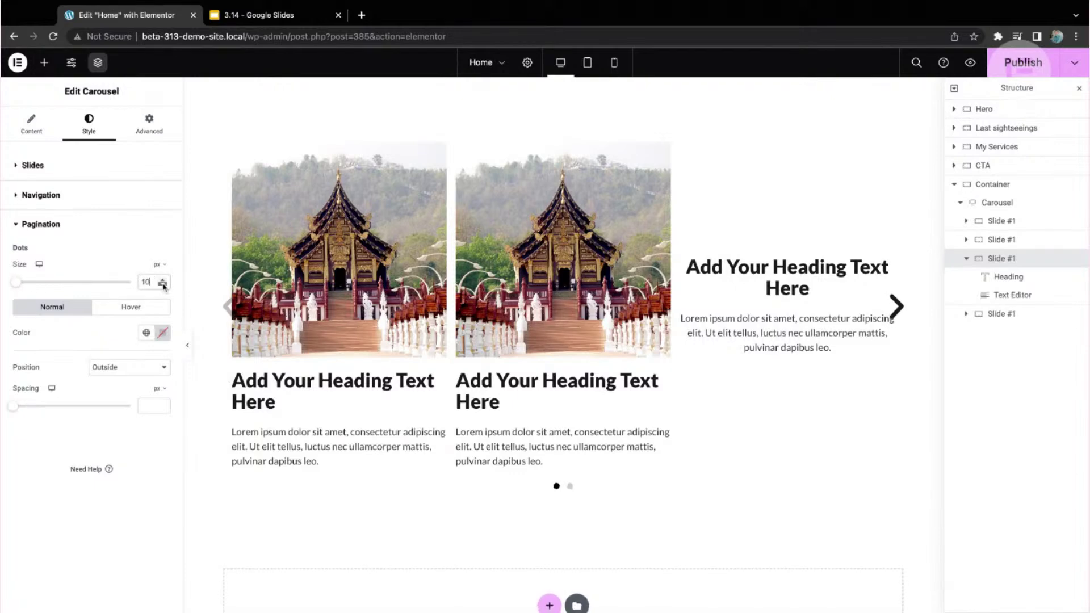
Delete the container that holds the carousel from the Home page
left_click(52, 225)
scroll(350, 306, "up", 1)
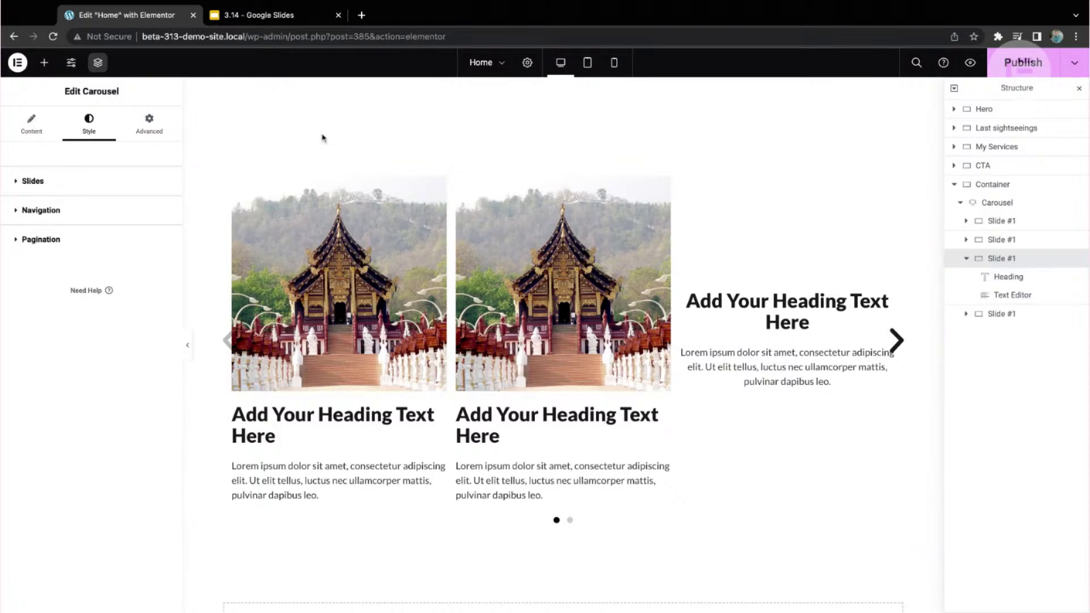
scroll(548, 162, "up", 1)
left_click(578, 148)
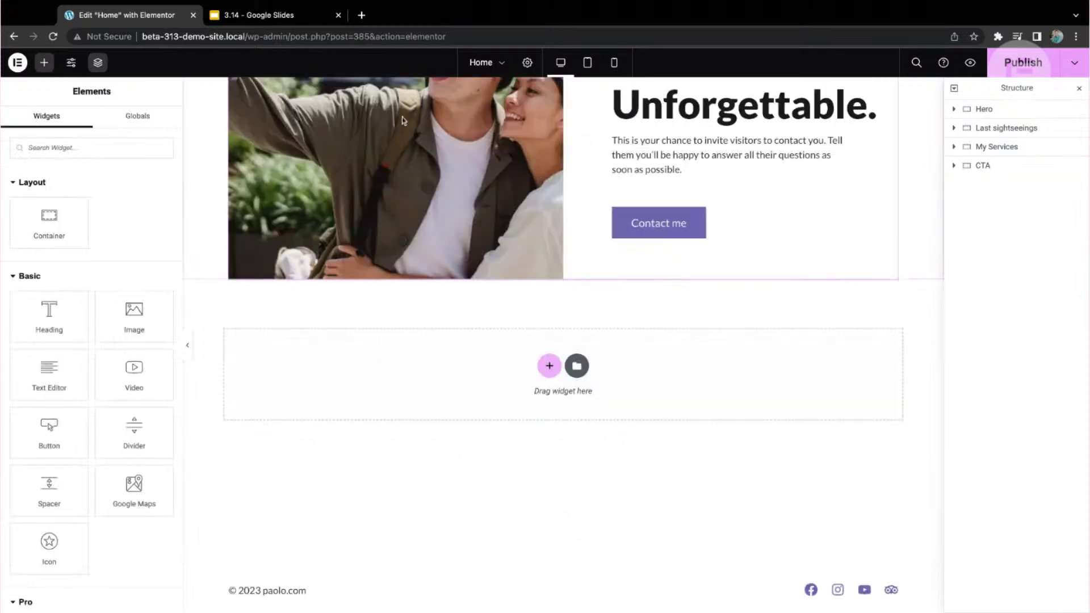
Create a new page from the Home page's document list and save the changes made to Home
scroll(344, 173, "up", 1)
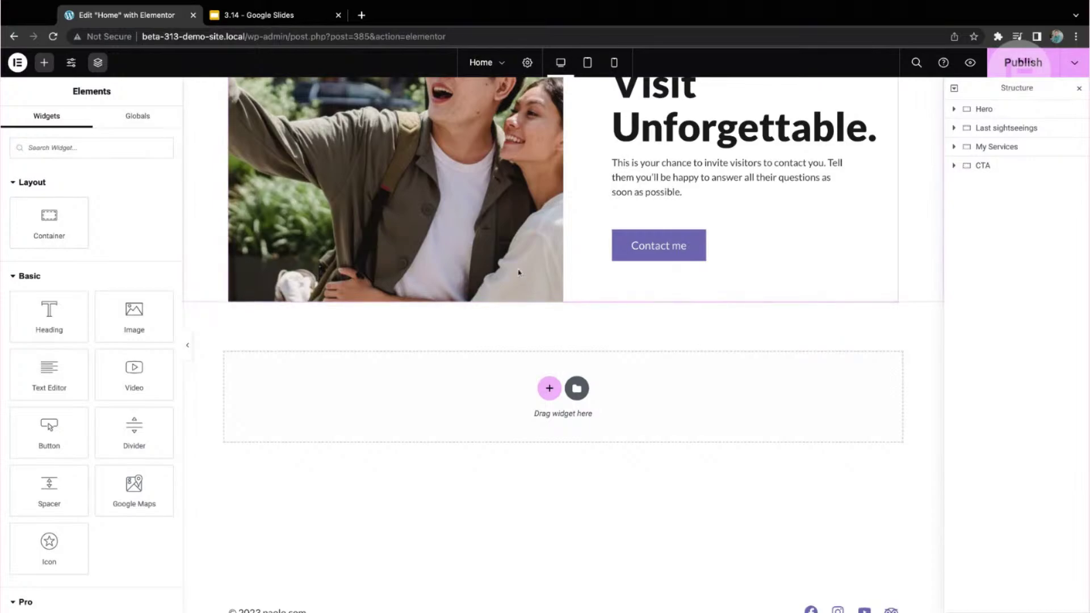
scroll(480, 250, "up", 5)
scroll(480, 250, "up", 10)
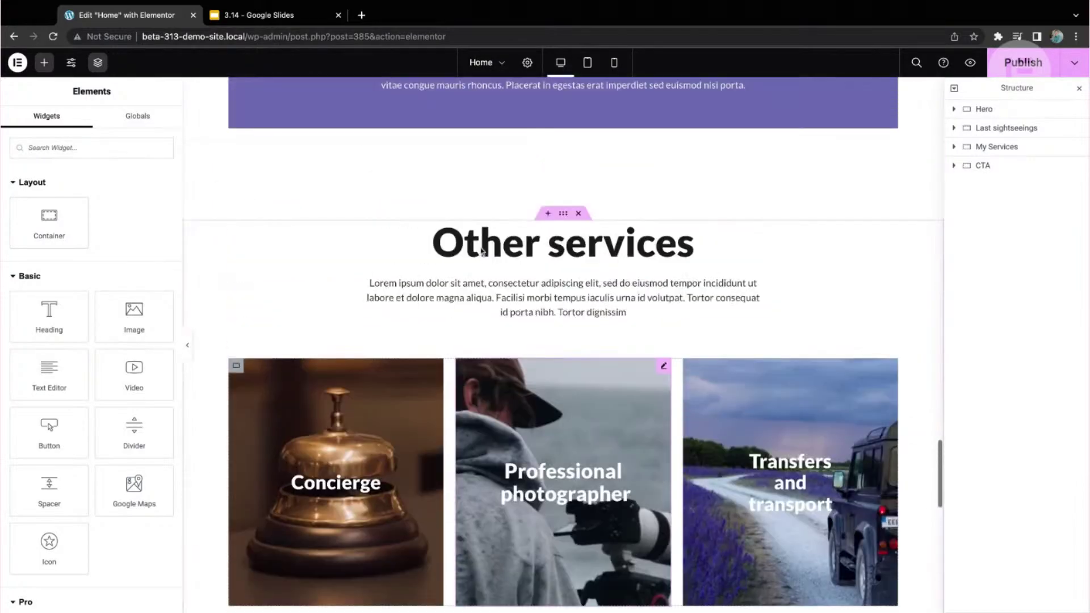
scroll(480, 250, "up", 15)
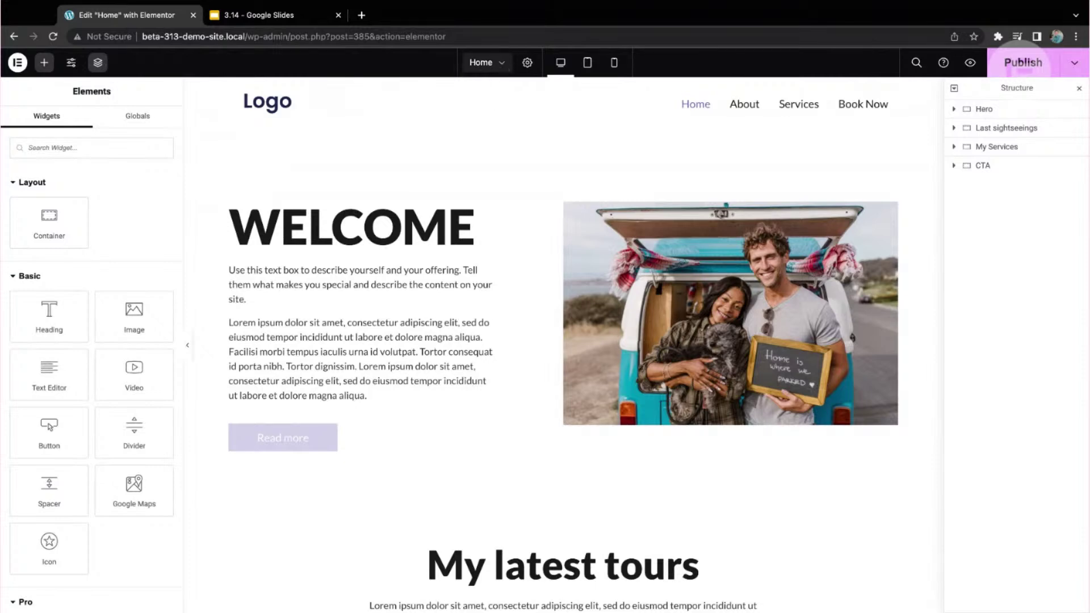
left_click(486, 62)
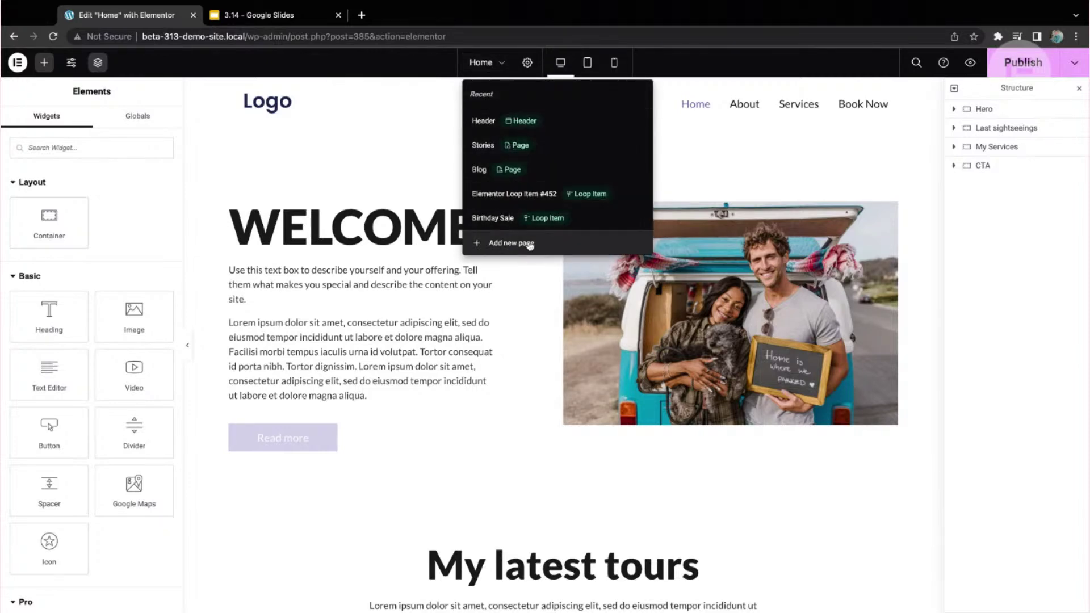
left_click(511, 244)
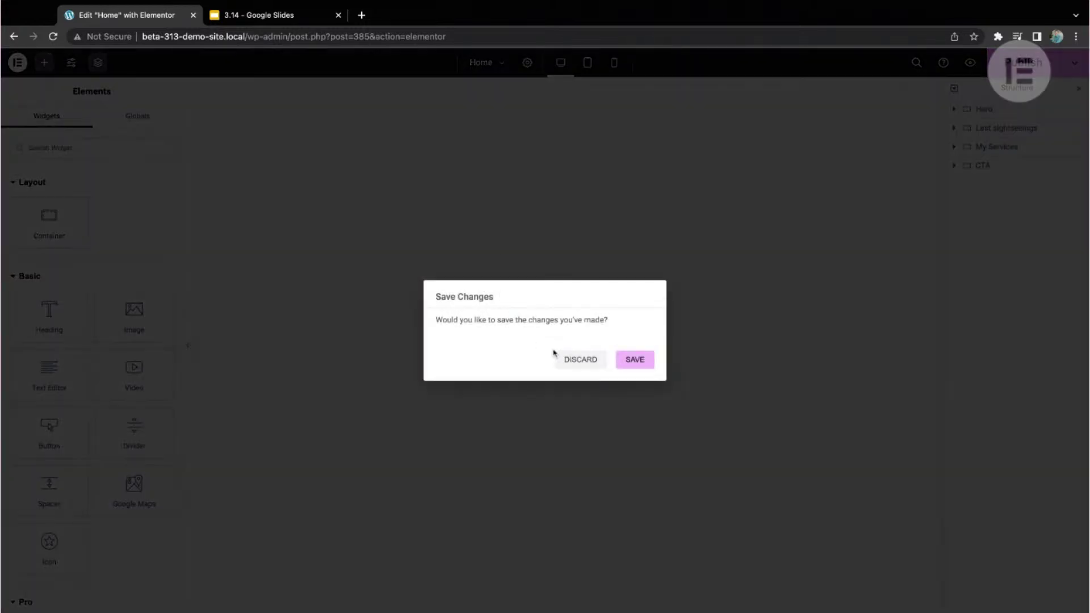
left_click(638, 364)
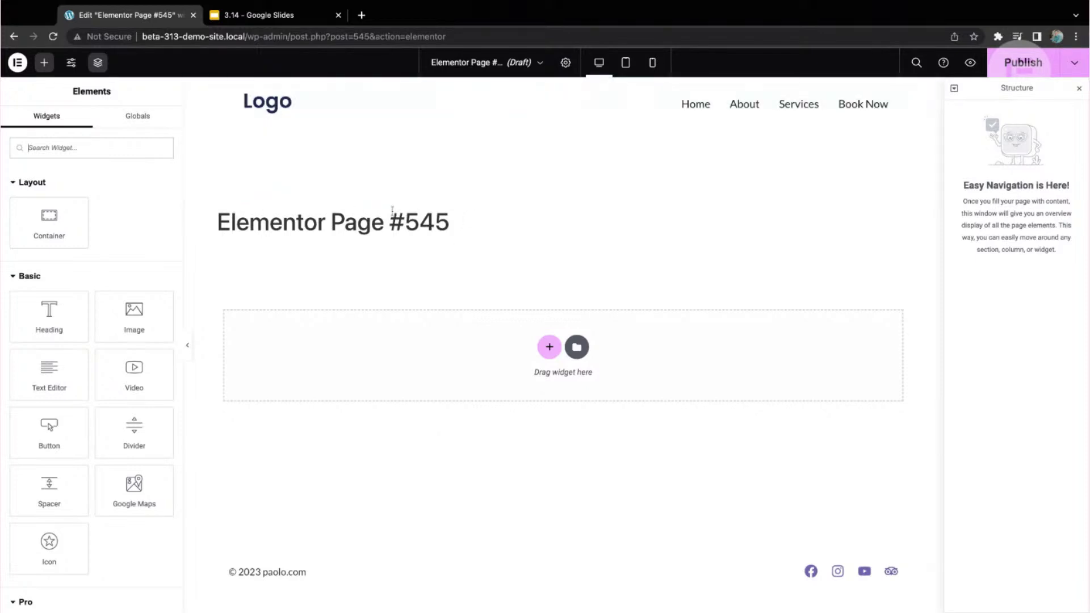
Set the new page's title to "Static item" in the page settings
left_click(566, 63)
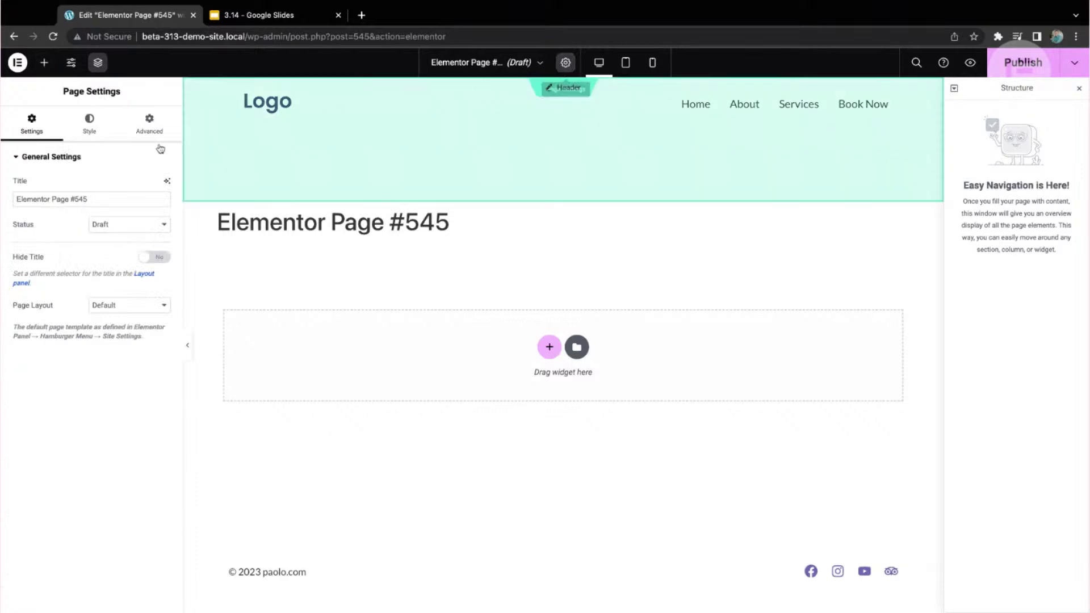
triple_click(116, 198)
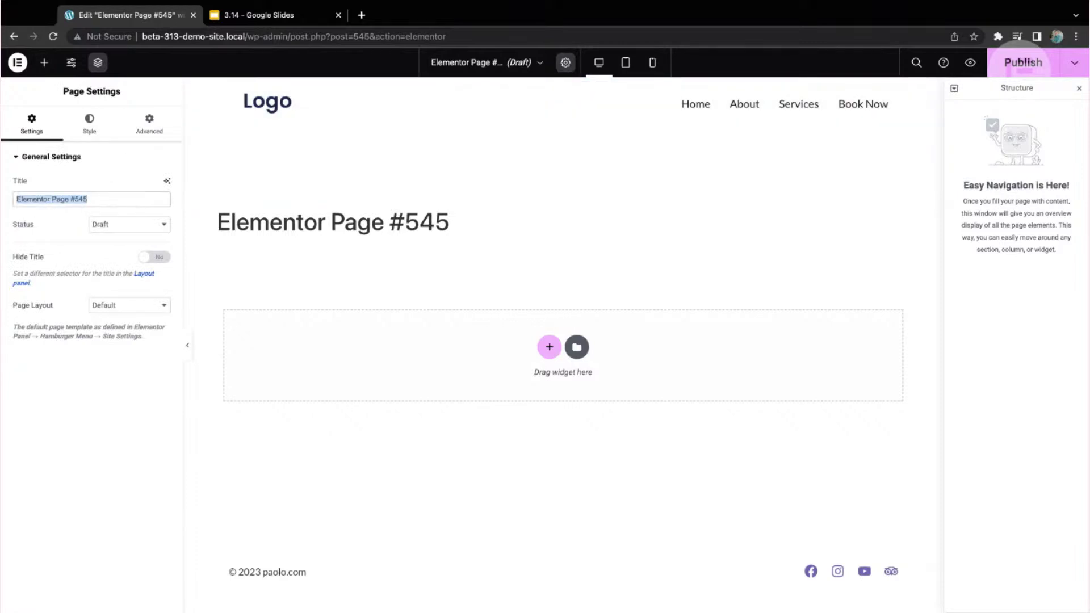
type("Stat")
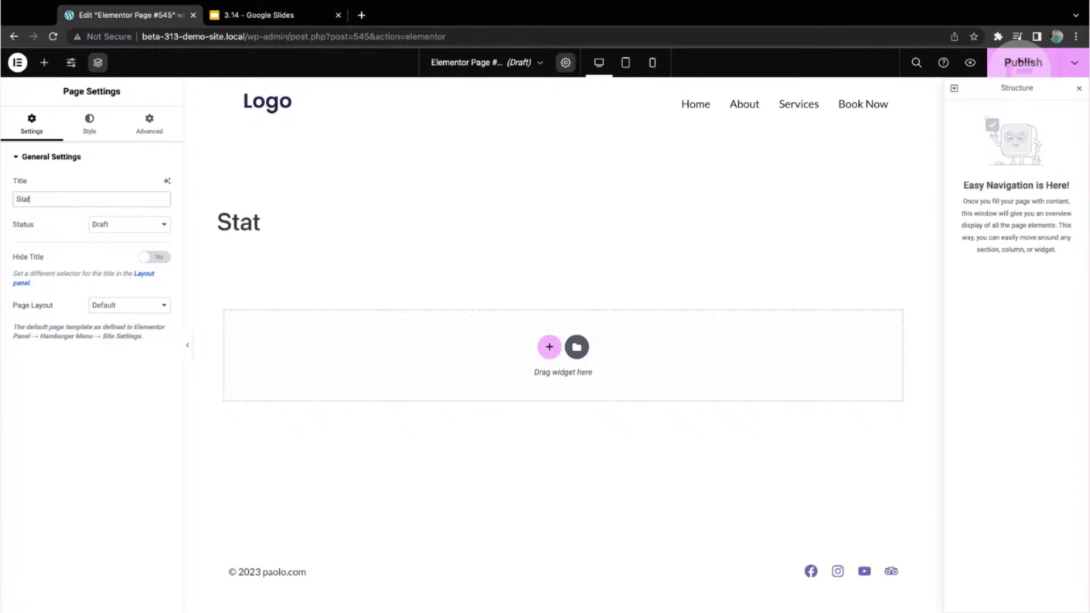
type("ic ite,")
key("BackSpace")
type("m")
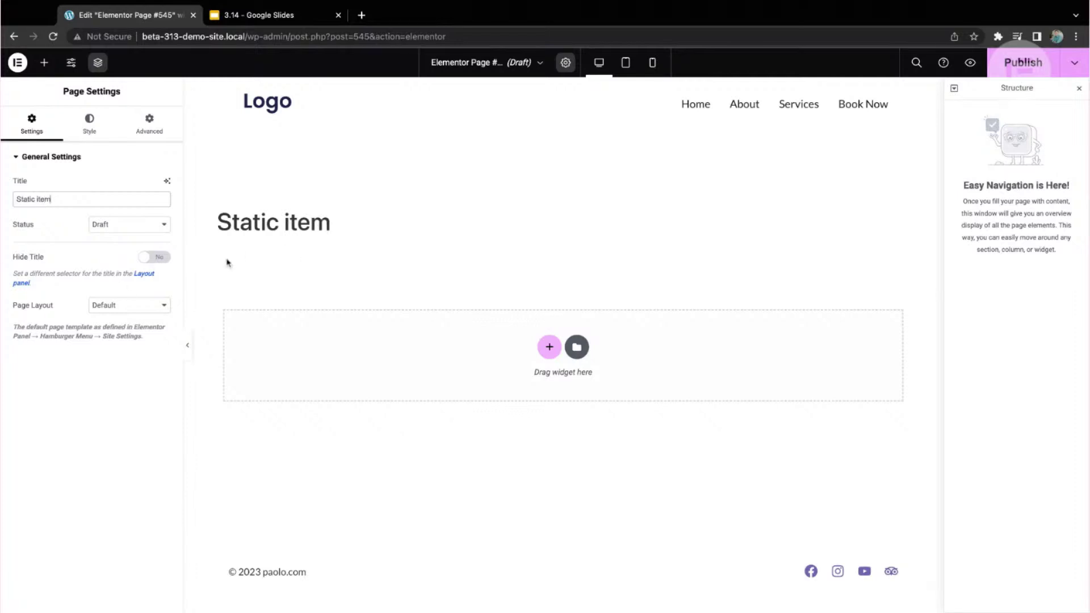
Add an empty container to the Static item page
left_click(44, 62)
left_click(52, 222)
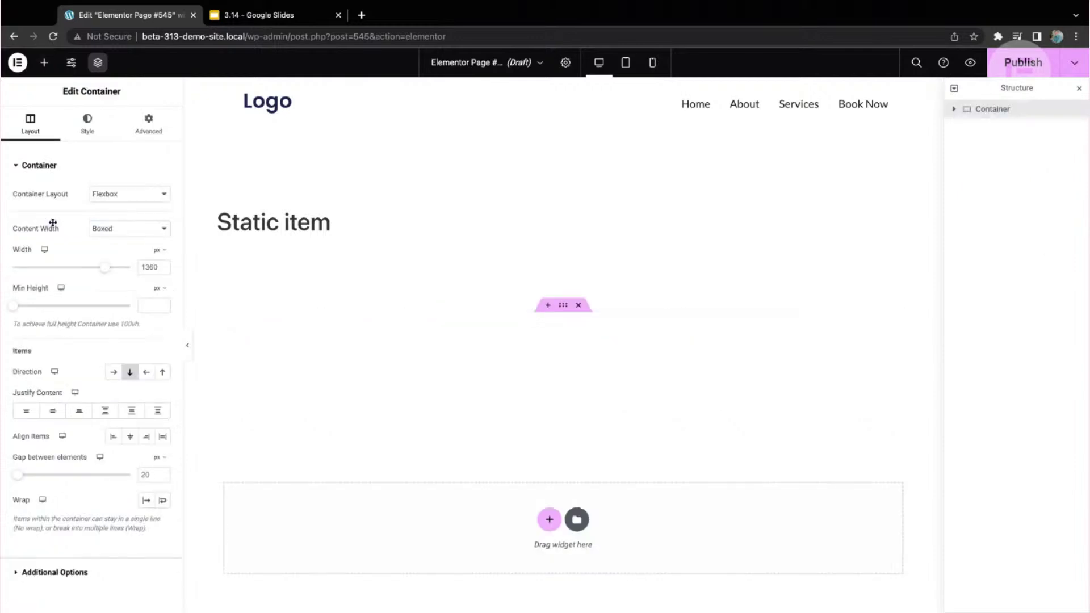
scroll(414, 309, "down", 1)
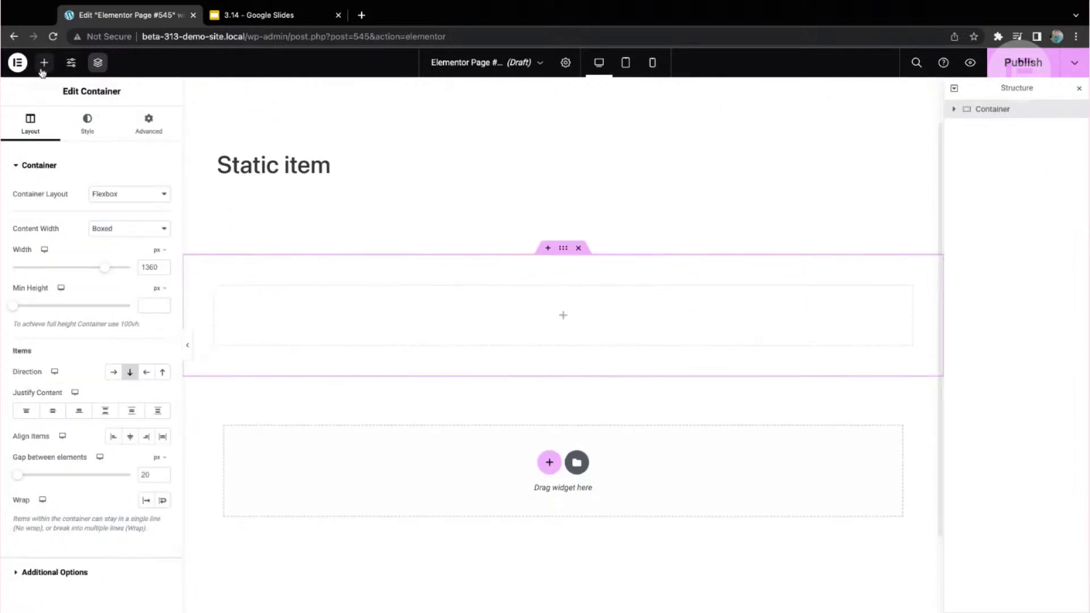
Search the widgets for "loop" and place a Loop Grid inside the new container
left_click(44, 66)
left_click(97, 146)
type("ioop")
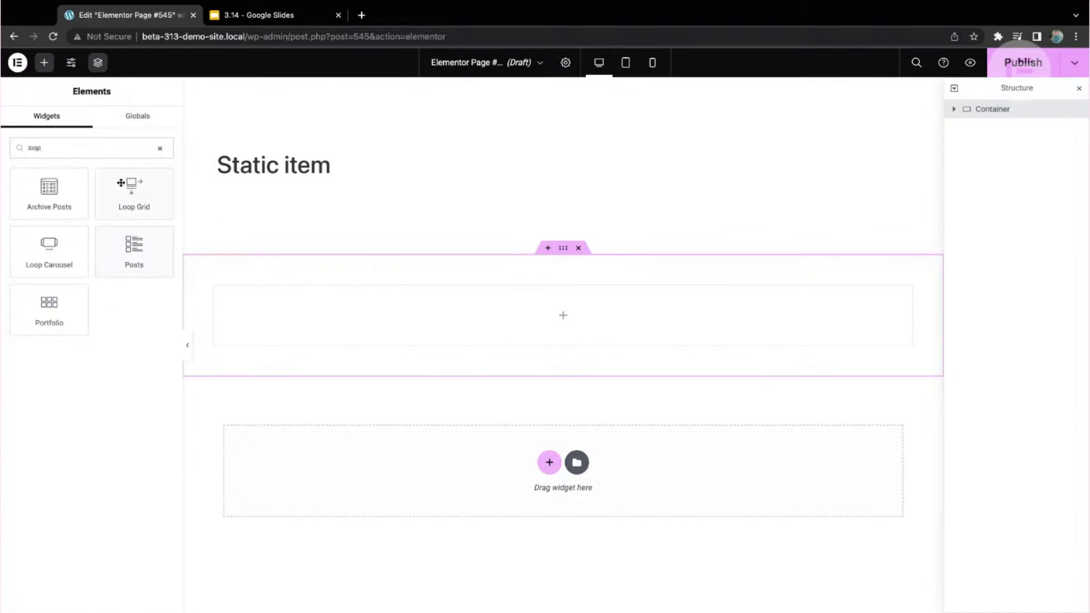
left_click_drag(125, 187, 562, 315)
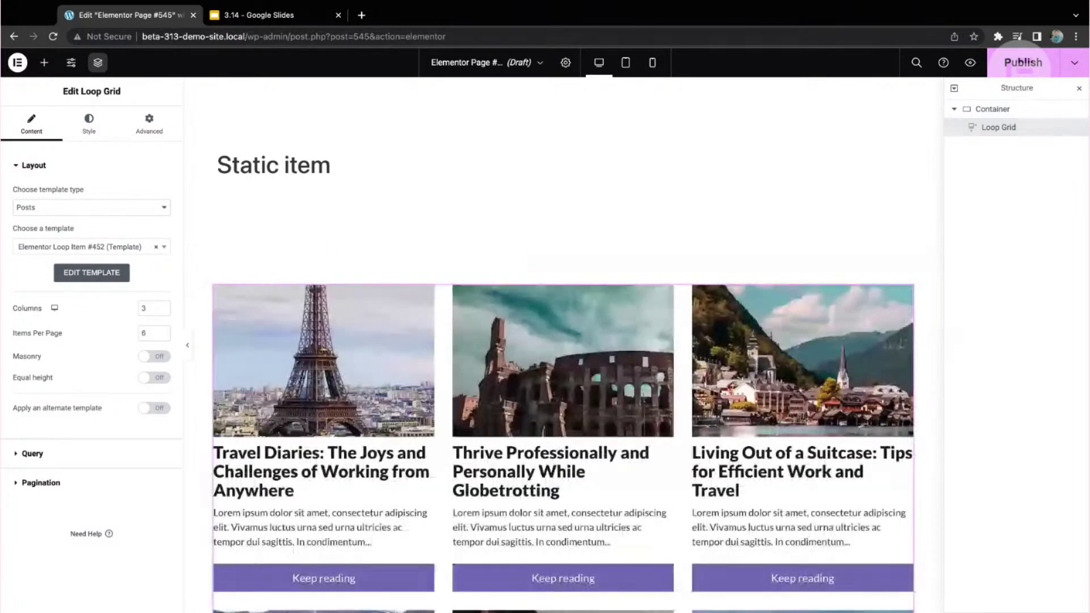
Look over the Loop Grid's post cards and turn on Apply an alternate template for the grid
scroll(324, 341, "down", 2)
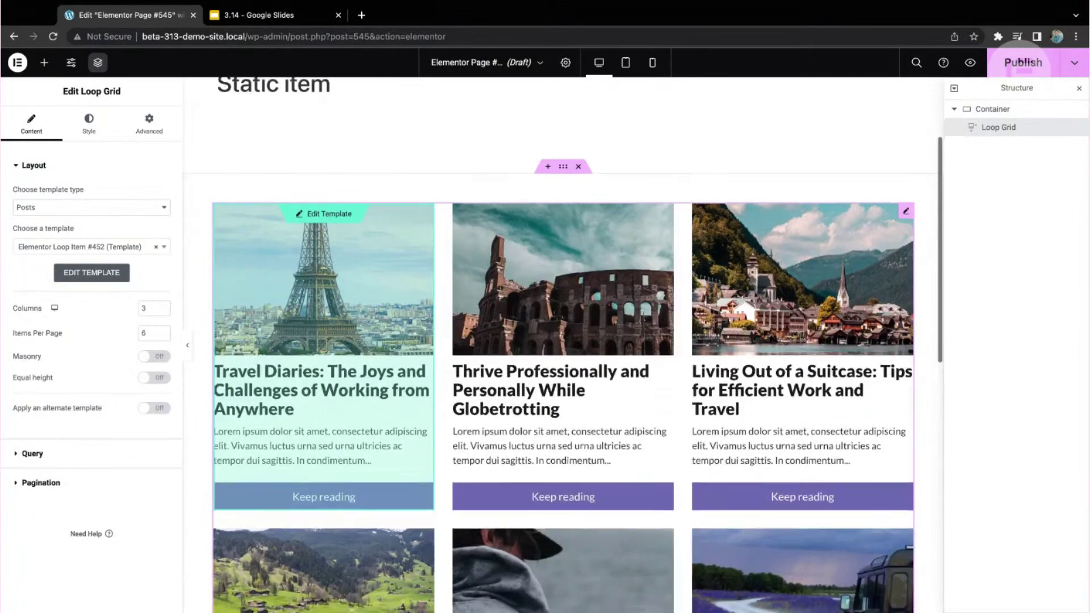
scroll(574, 344, "down", 3)
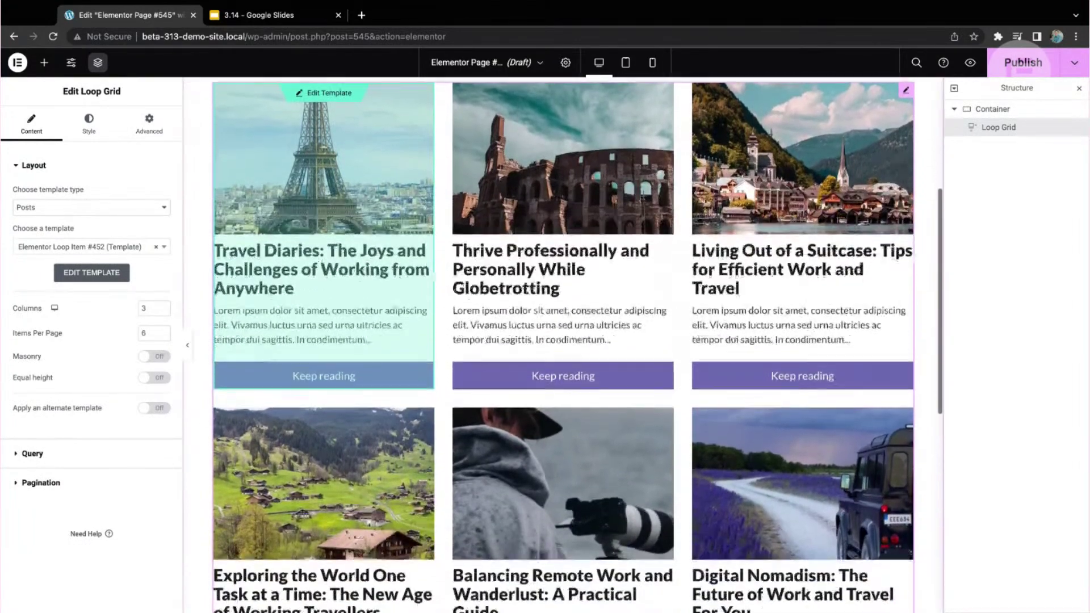
scroll(436, 223, "up", 1)
scroll(436, 222, "up", 1)
scroll(435, 222, "up", 1)
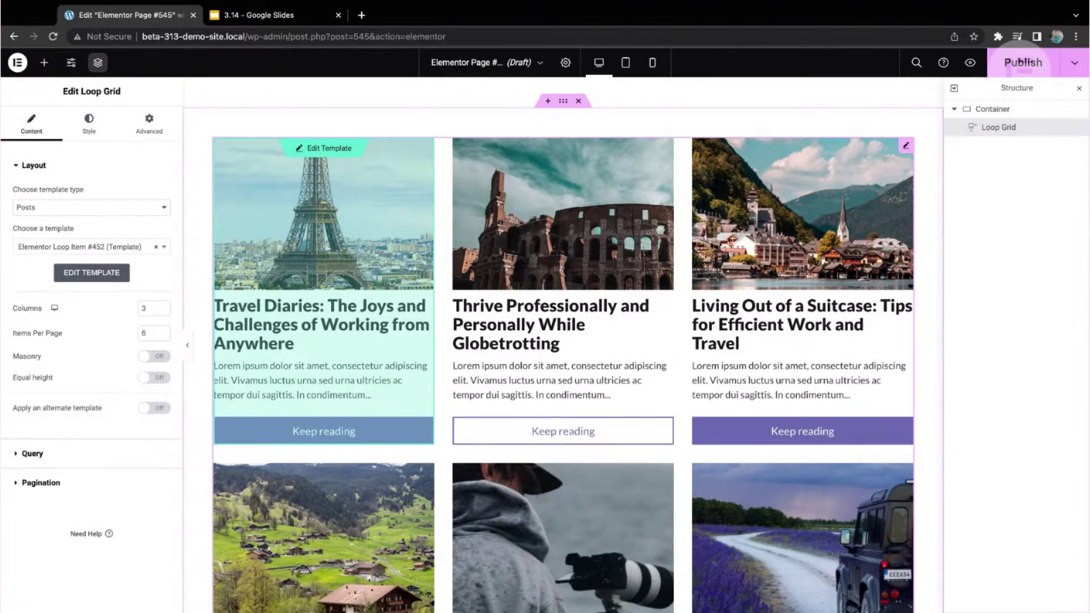
scroll(345, 261, "down", 1)
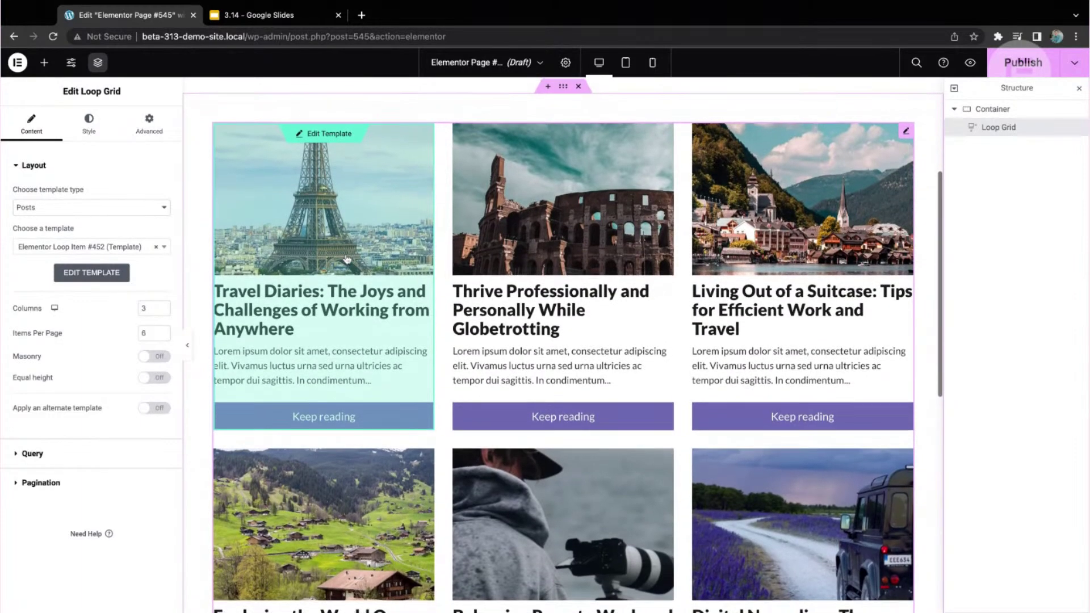
scroll(345, 260, "up", 1)
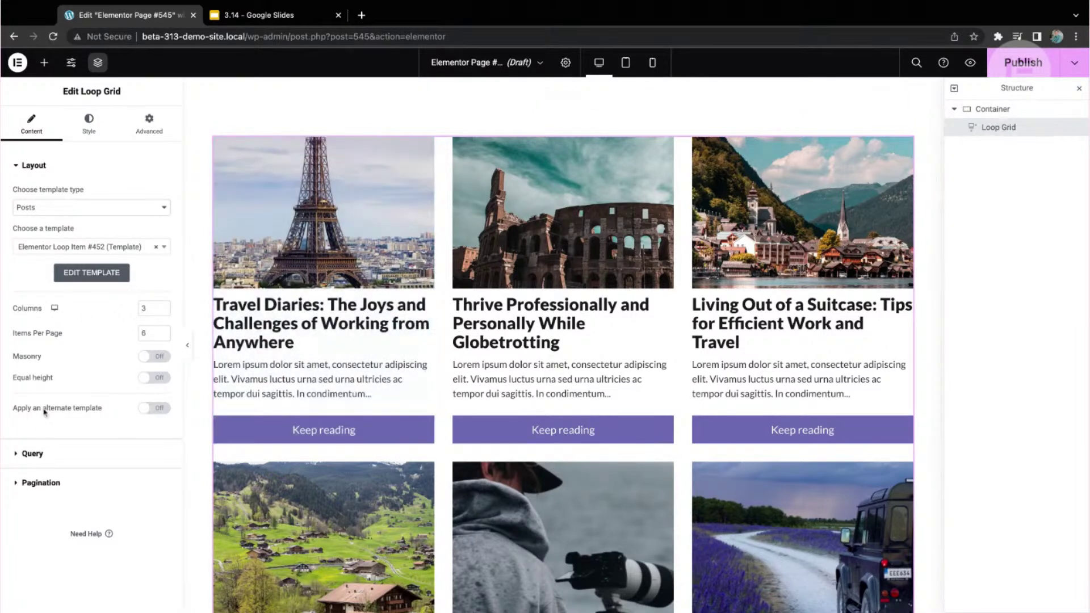
left_click(152, 410)
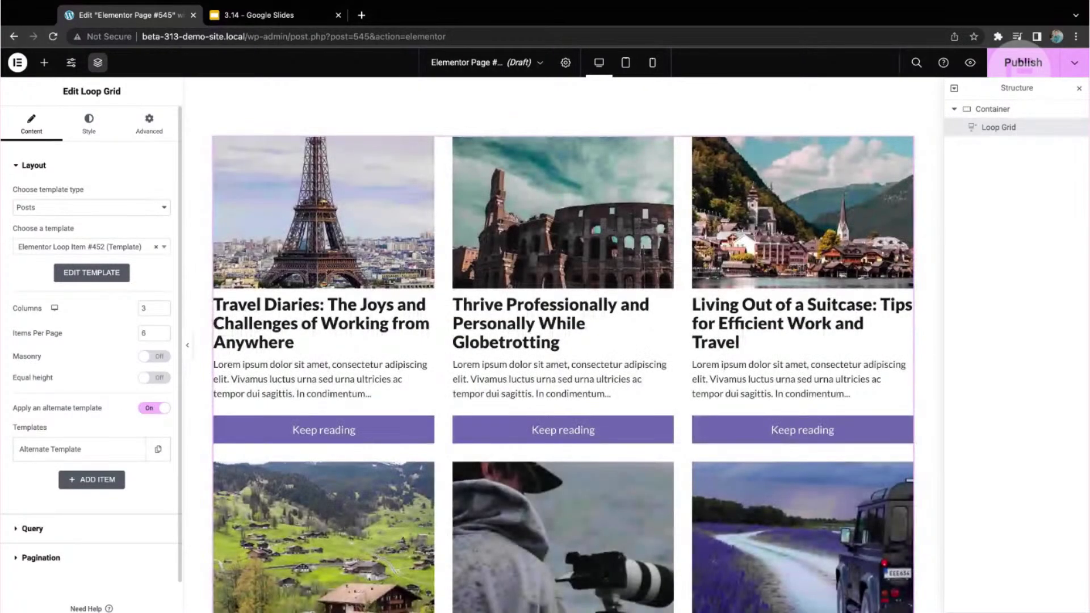
Search the alternate template's choices for "birth" and assign the Birthday Sale template to it
scroll(82, 394, "down", 1)
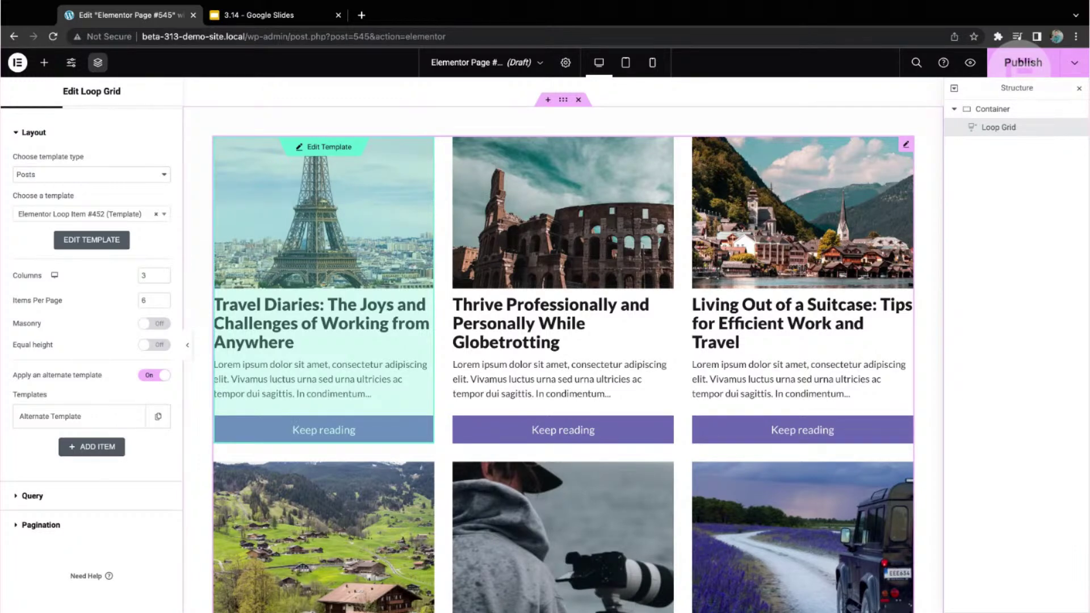
left_click(47, 419)
scroll(59, 364, "down", 2)
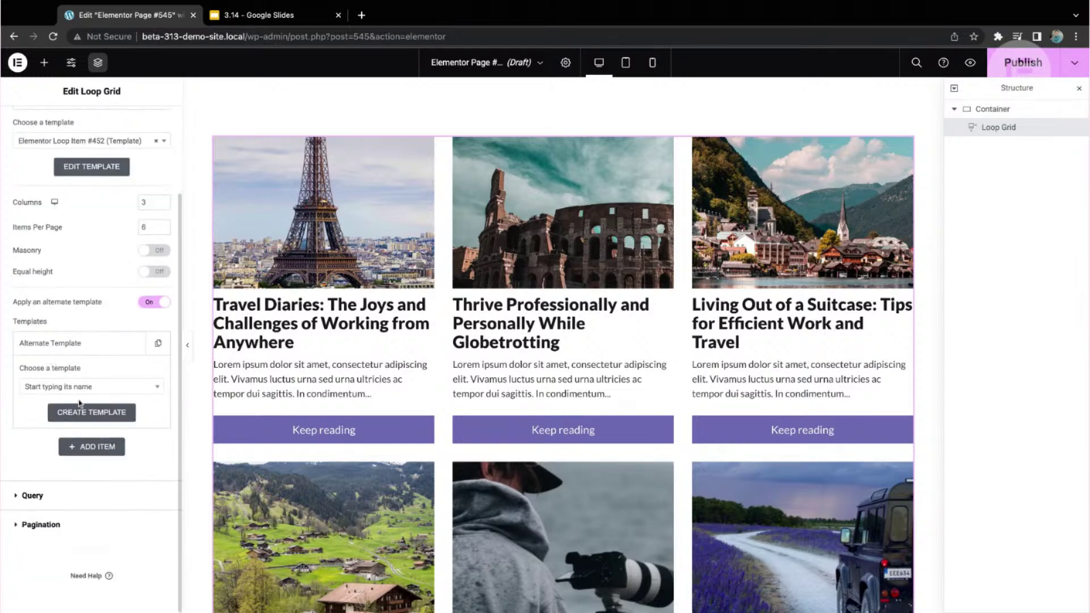
left_click(154, 393)
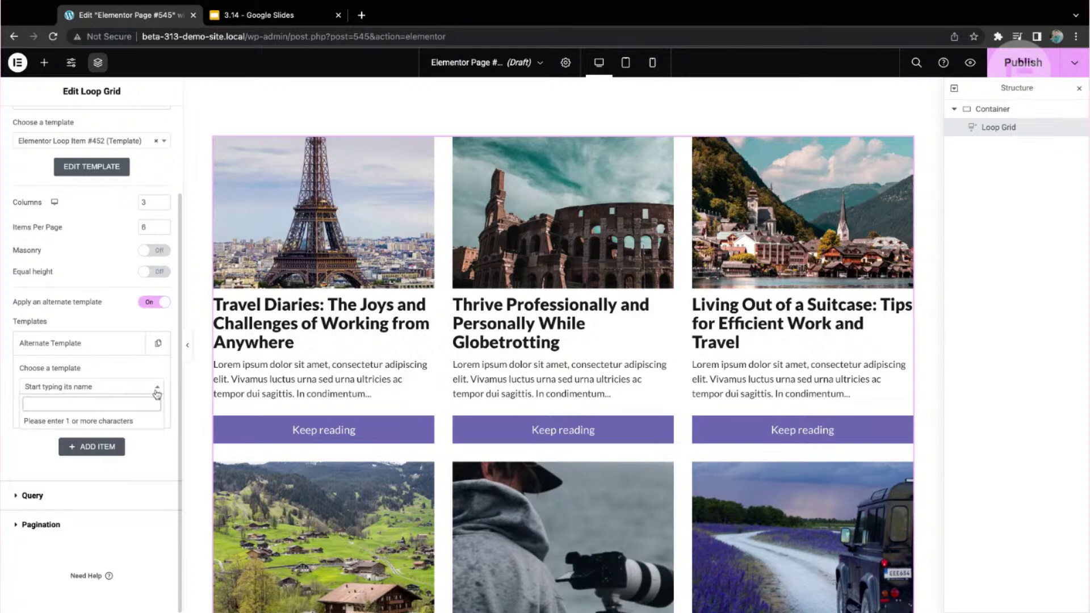
left_click(109, 386)
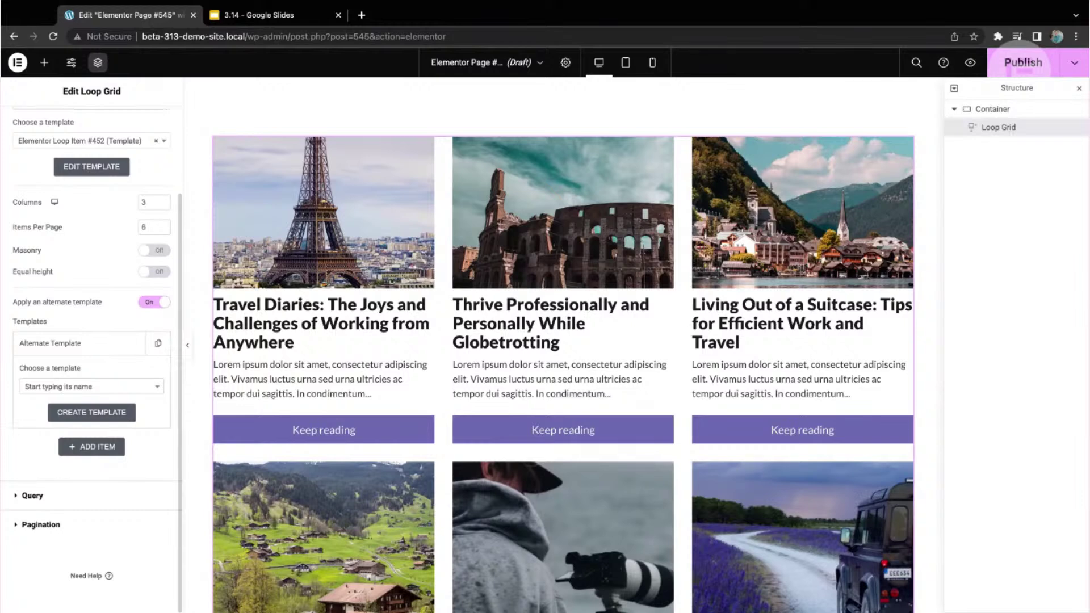
left_click(96, 389)
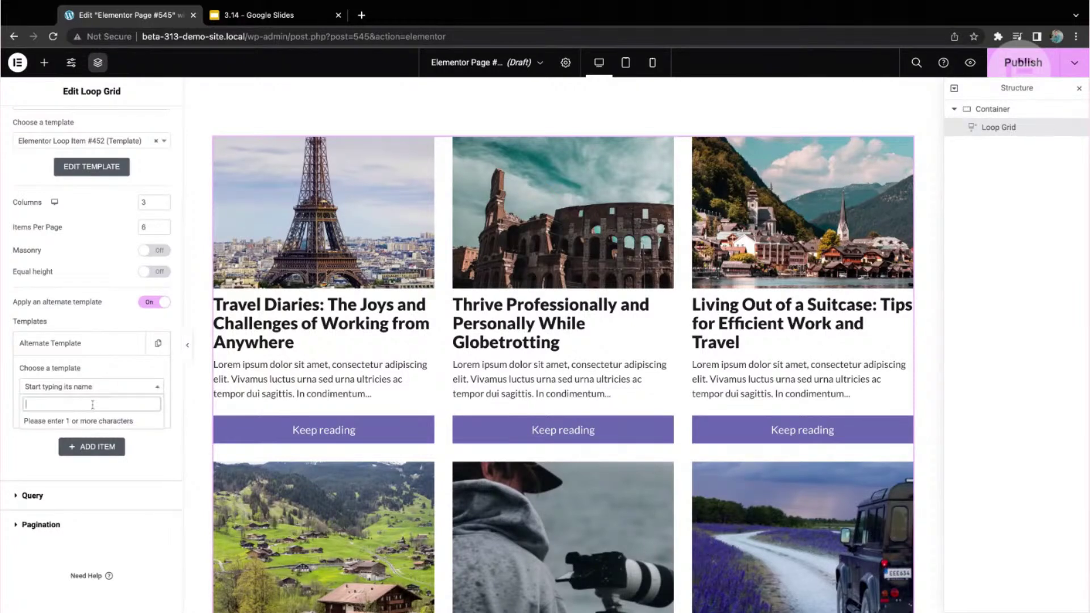
type("birth")
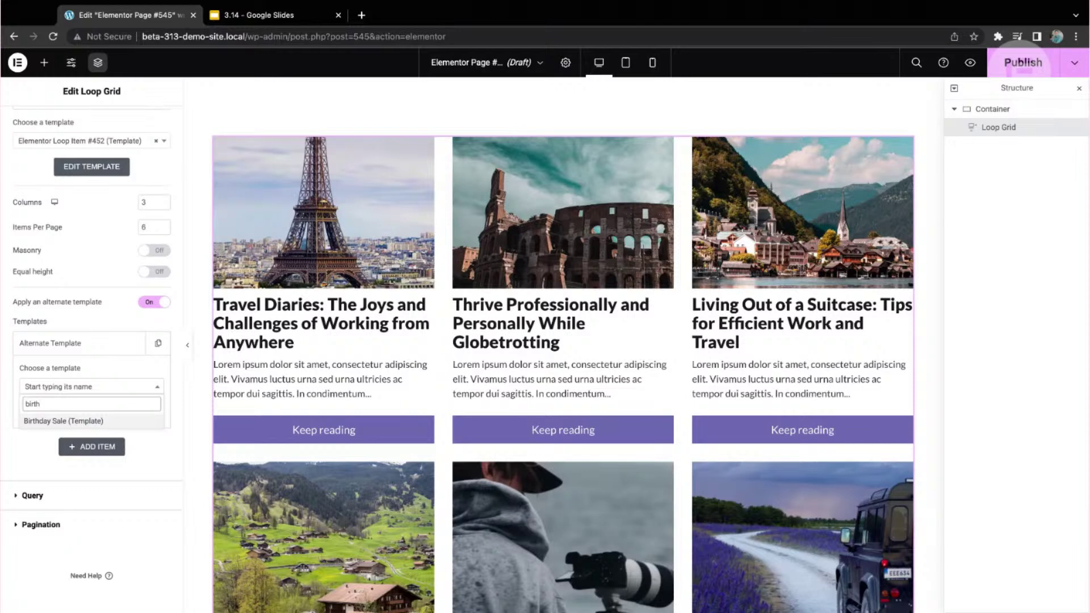
left_click(45, 422)
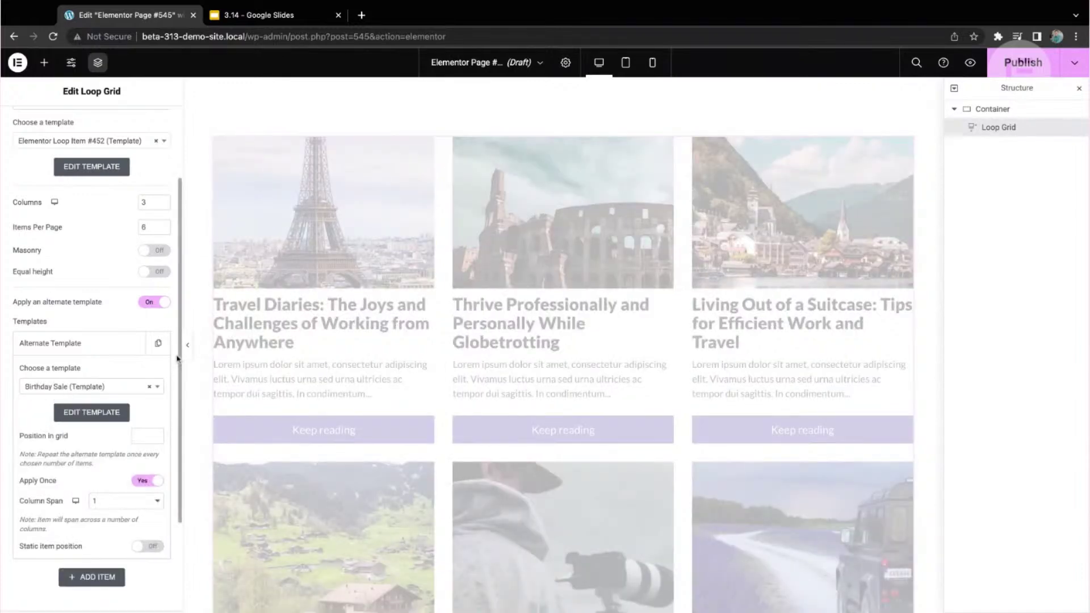
Turn on Static item position for the Birthday Sale alternate template
scroll(405, 395, "down", 2)
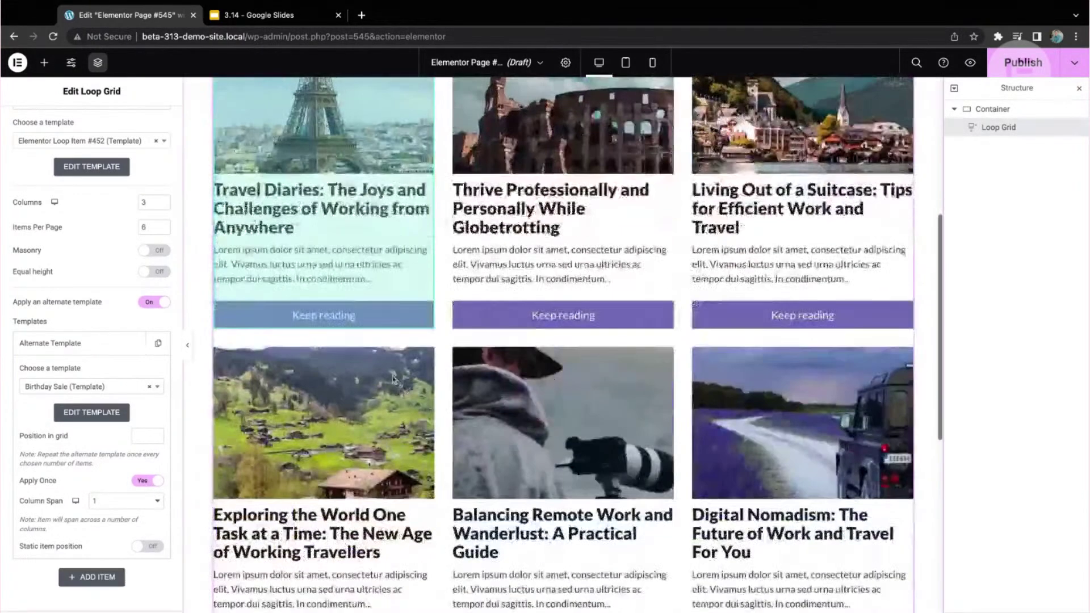
scroll(392, 376, "up", 1)
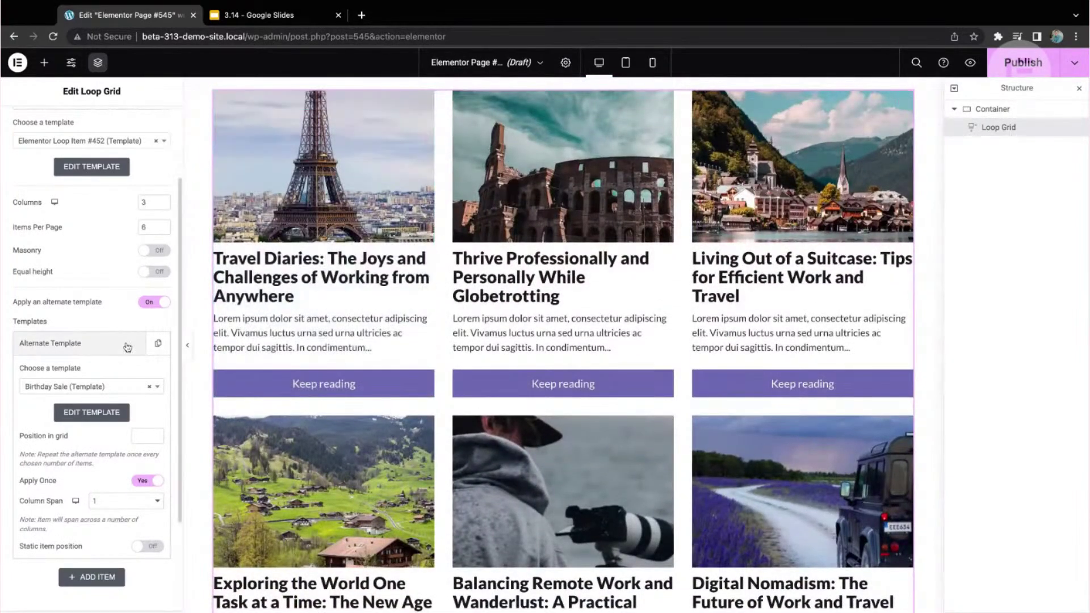
scroll(36, 376, "down", 2)
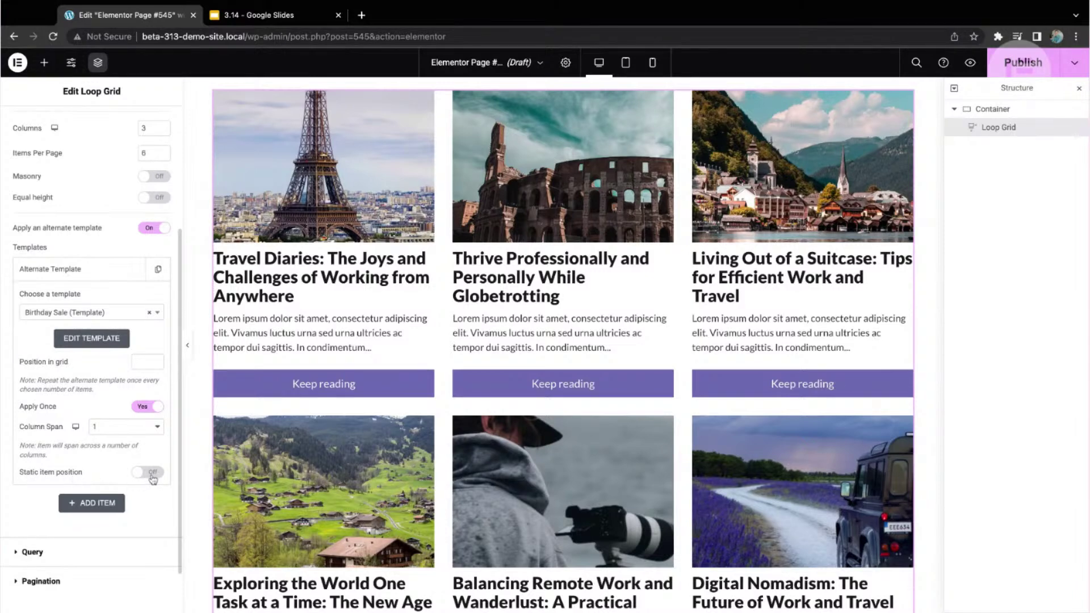
scroll(152, 478, "up", 1)
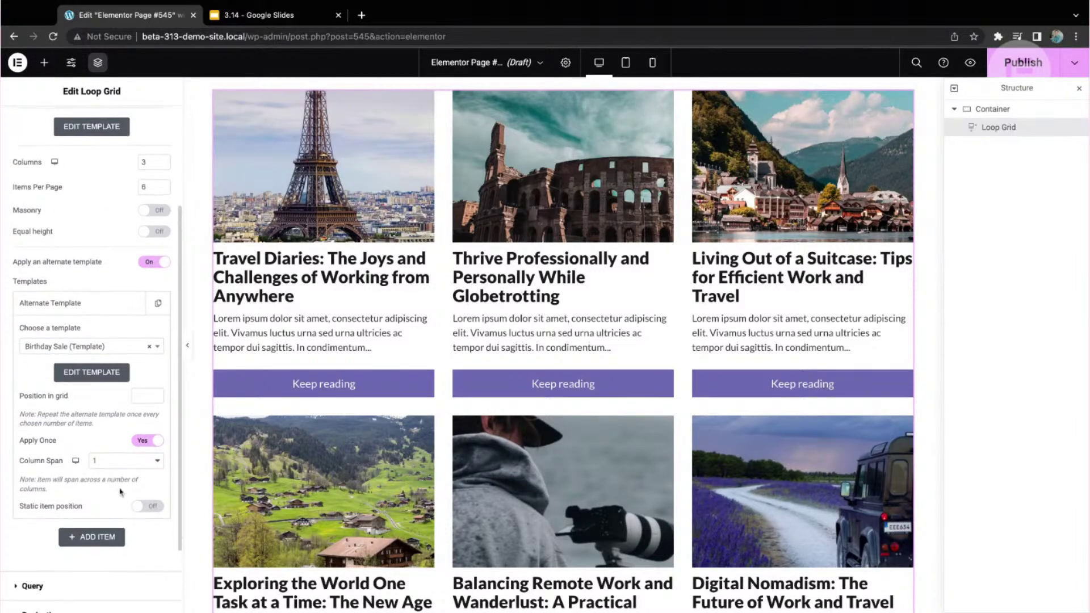
left_click(147, 506)
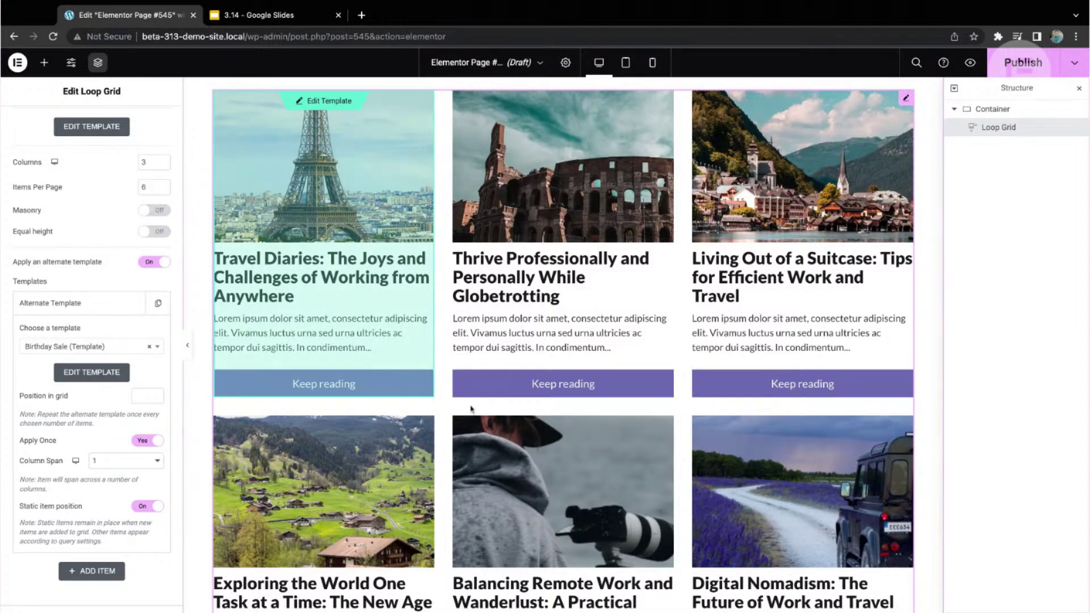
Set the Birthday Sale template's position in the grid to 2
scroll(471, 406, "up", 2)
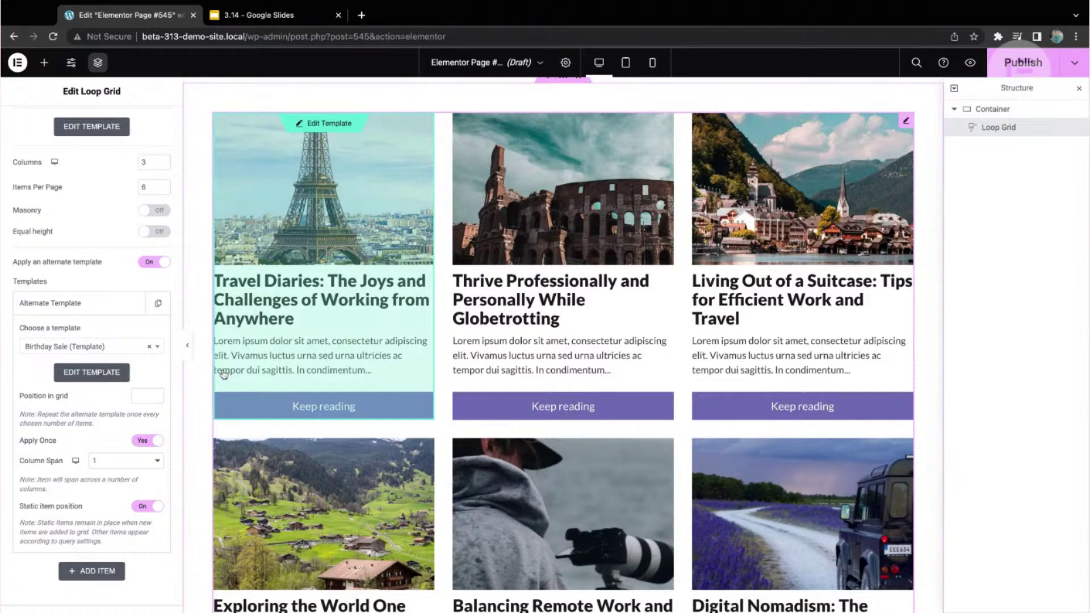
left_click(142, 394)
type("2")
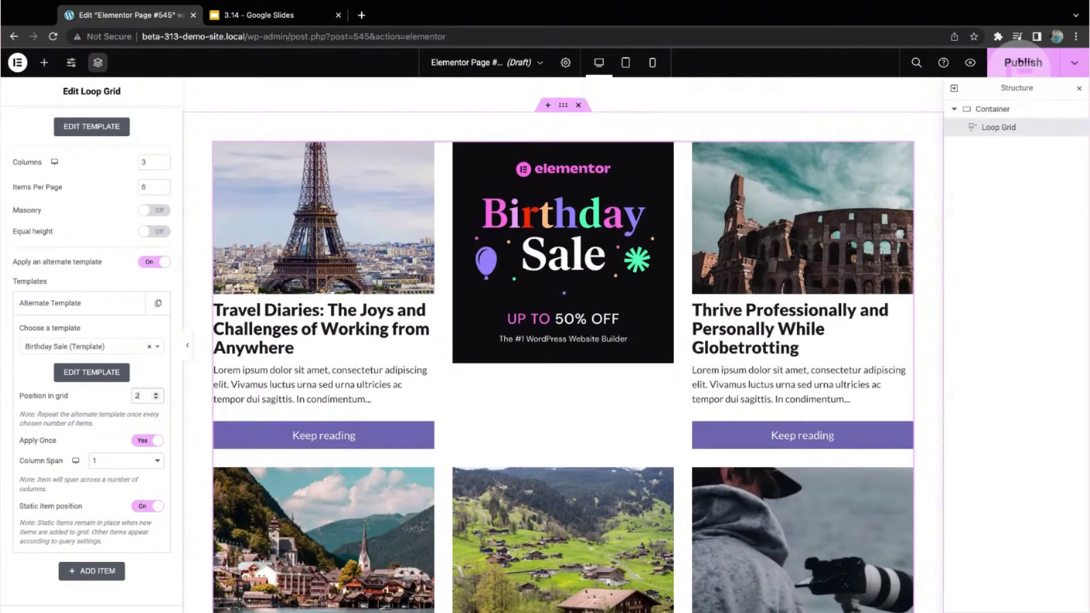
left_click(187, 344)
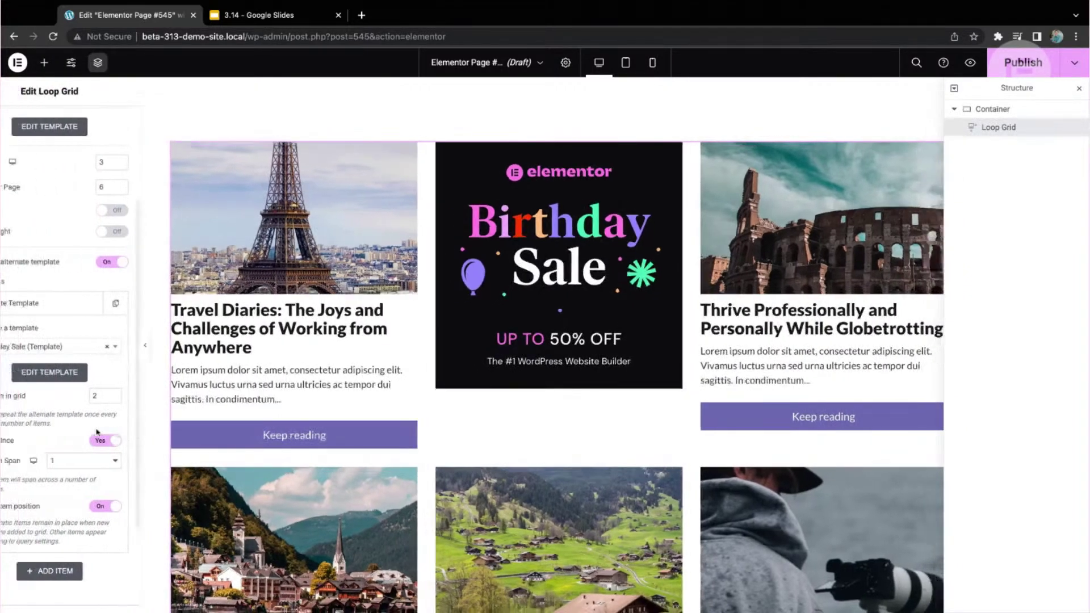
Turn off Apply Once to look at the Birthday Sale item repeating in the grid, and turn it back on
scroll(71, 397, "down", 1)
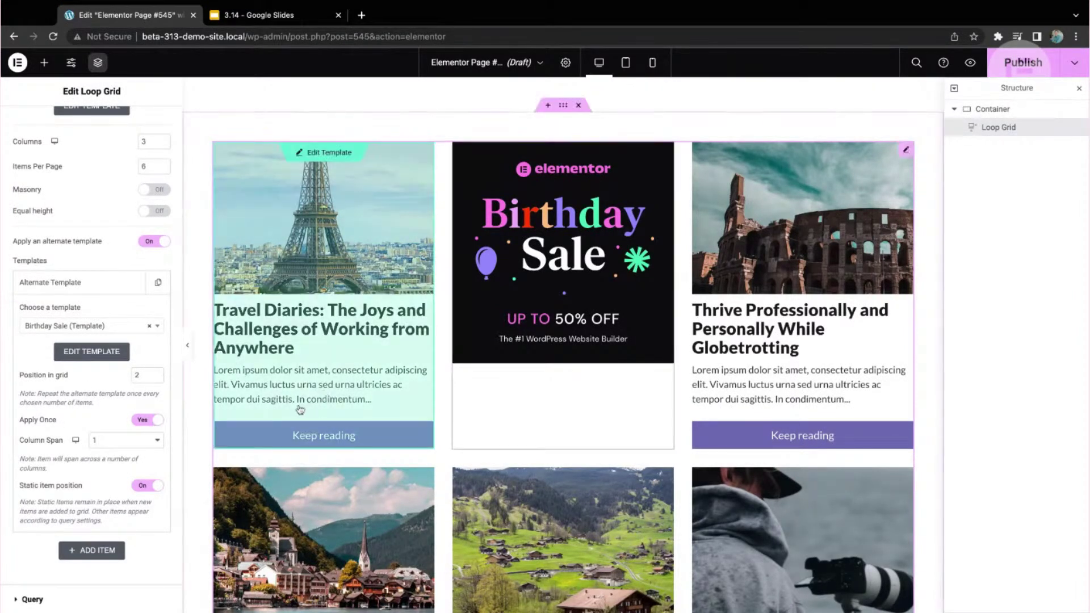
left_click(146, 421)
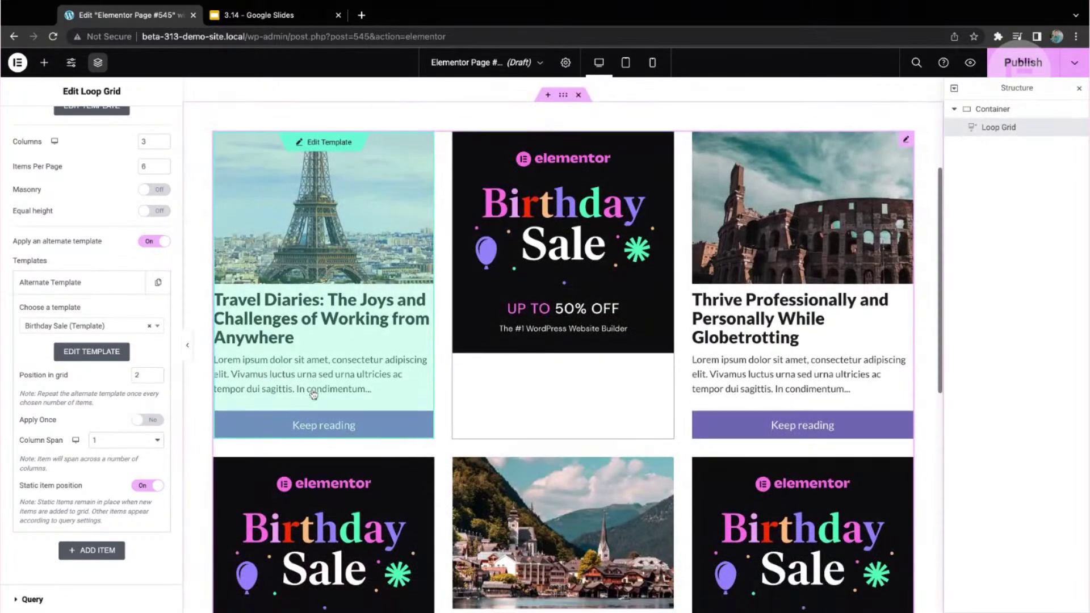
scroll(559, 207, "down", 3)
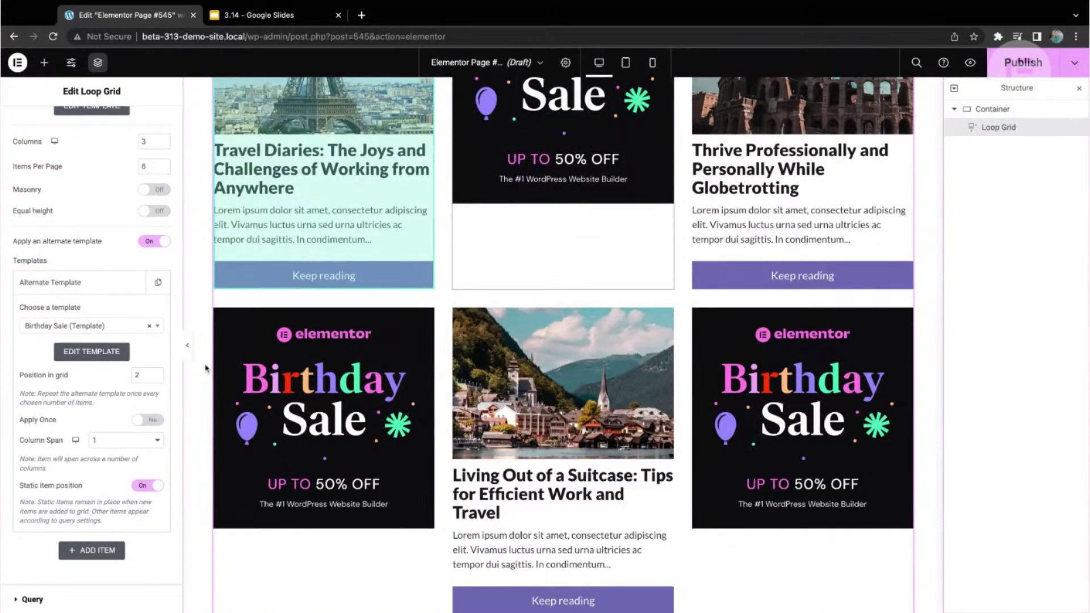
left_click(149, 422)
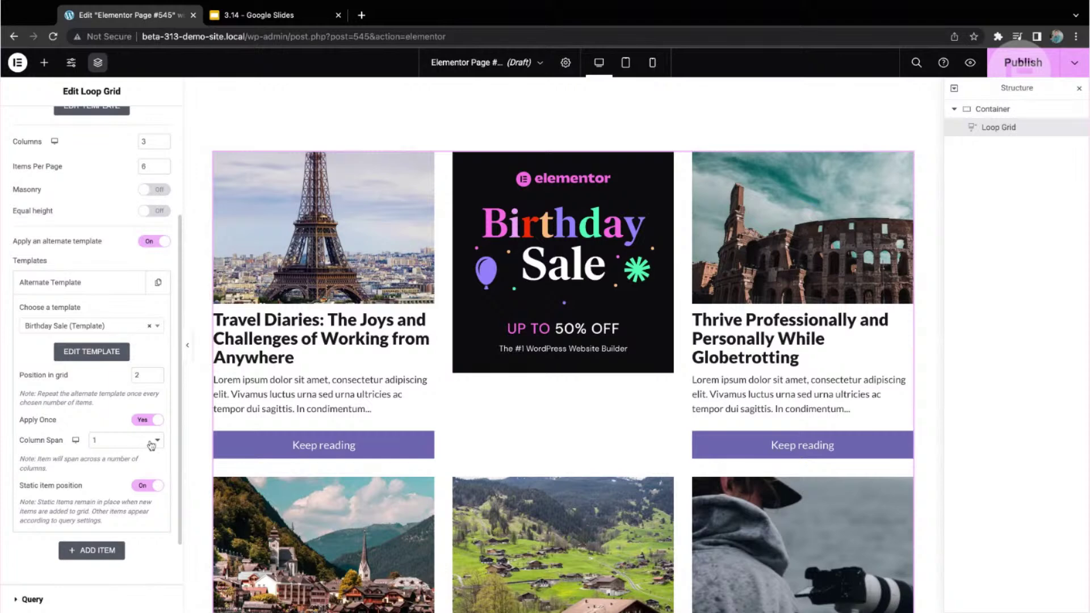
Try a Column Span of 2 for the Birthday Sale item in preview, and return the span to 1
scroll(151, 445, "up", 1)
left_click(151, 446)
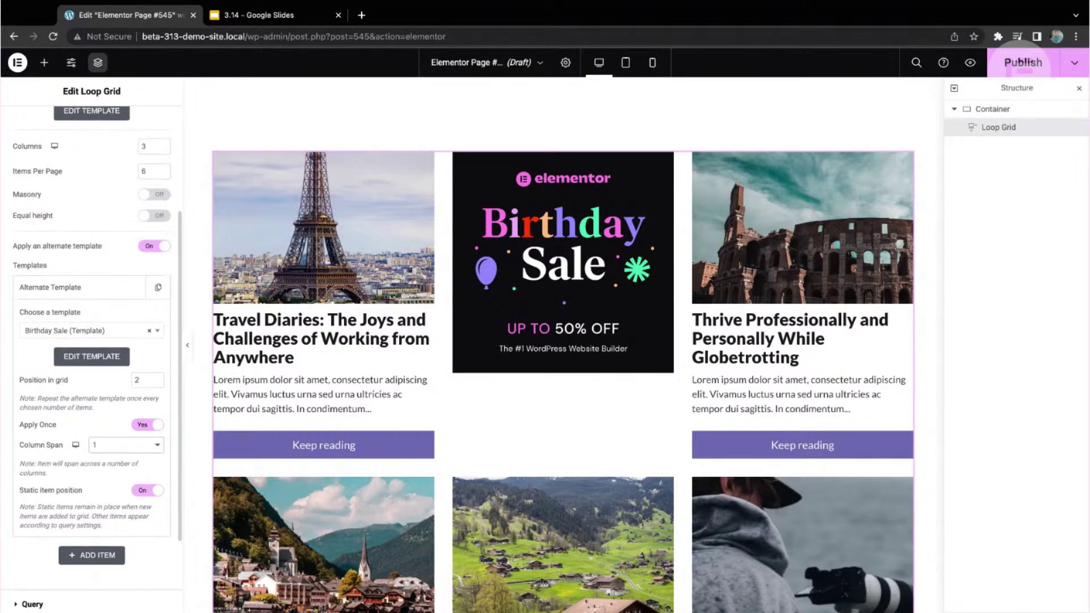
left_click(125, 457)
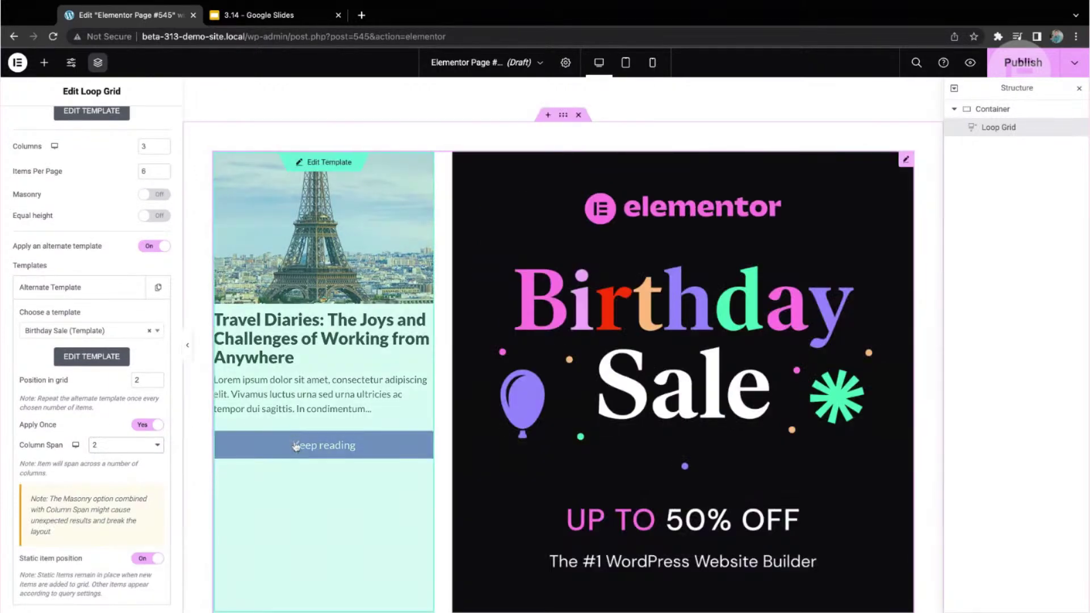
scroll(301, 454, "down", 1)
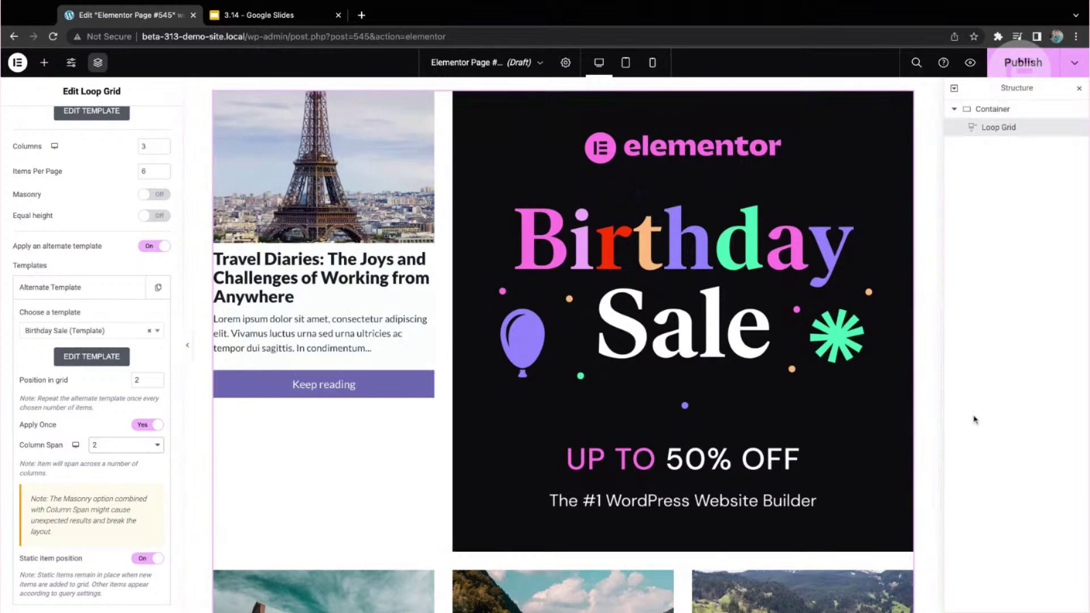
key("ctrl+p")
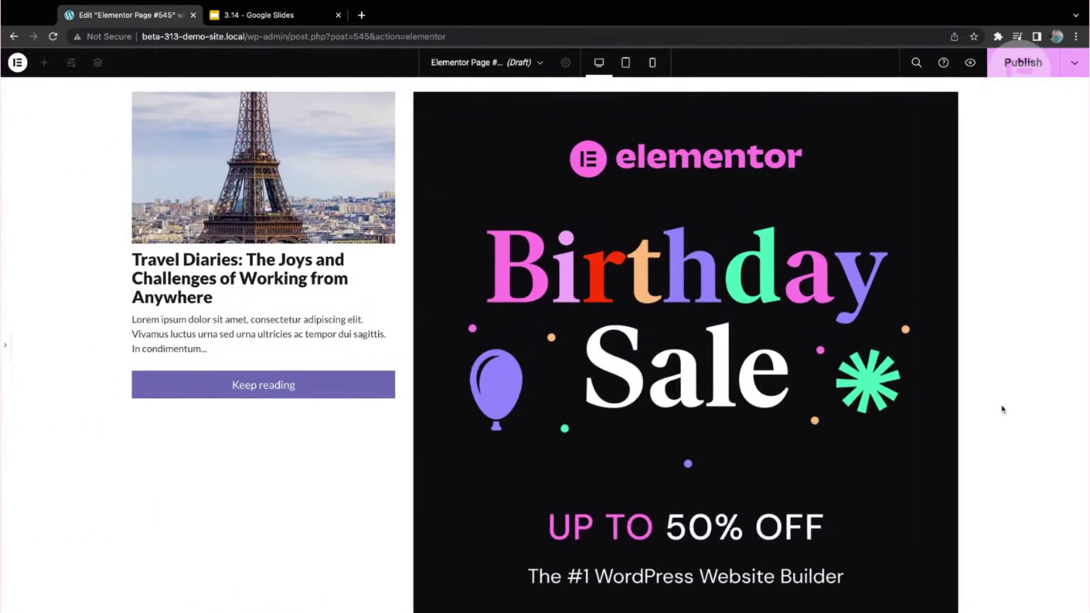
key("ctrl+p")
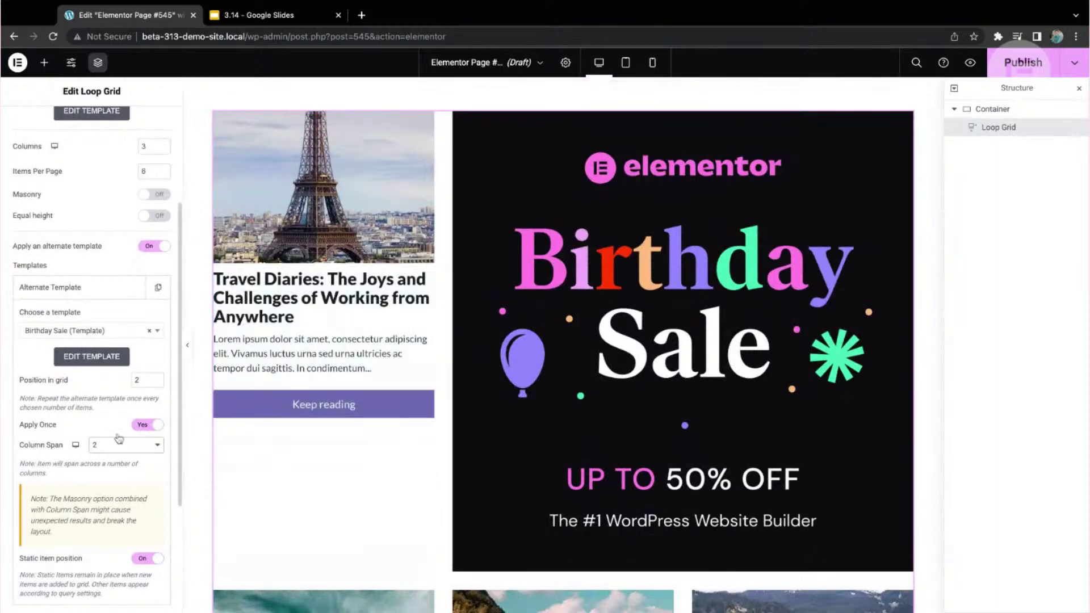
left_click(95, 428)
scroll(443, 426, "up", 1)
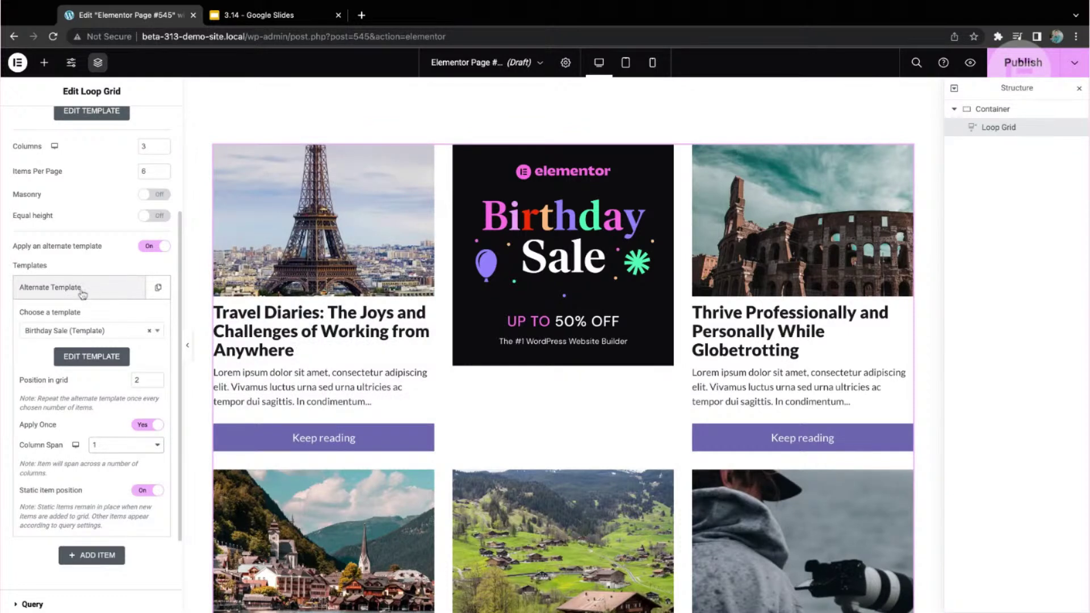
left_click(82, 288)
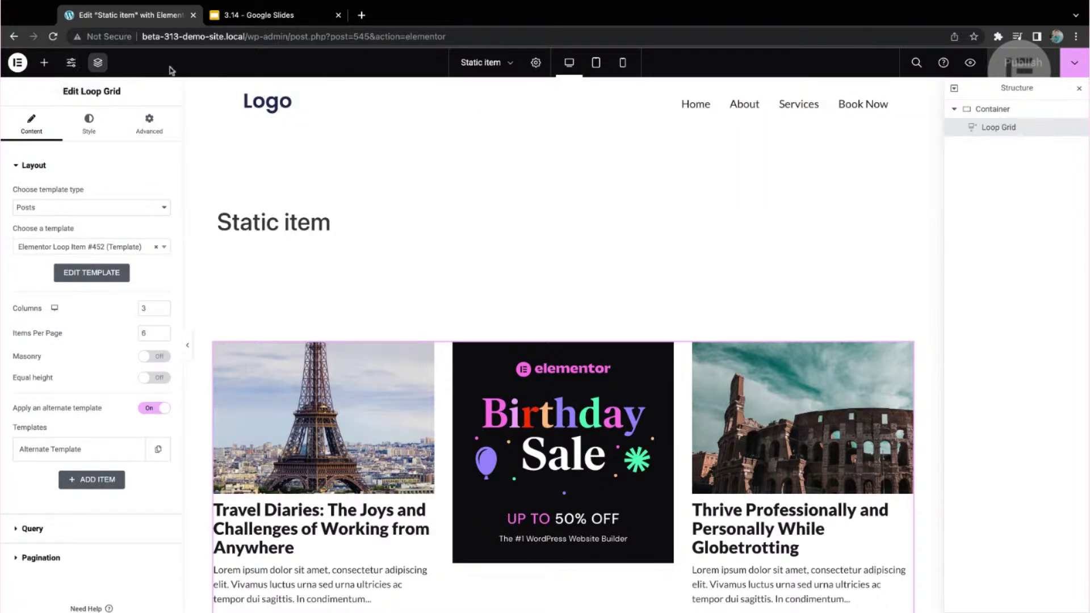
Open the Global Colors in the Site Settings to show the Style Guide Preview
left_click(71, 64)
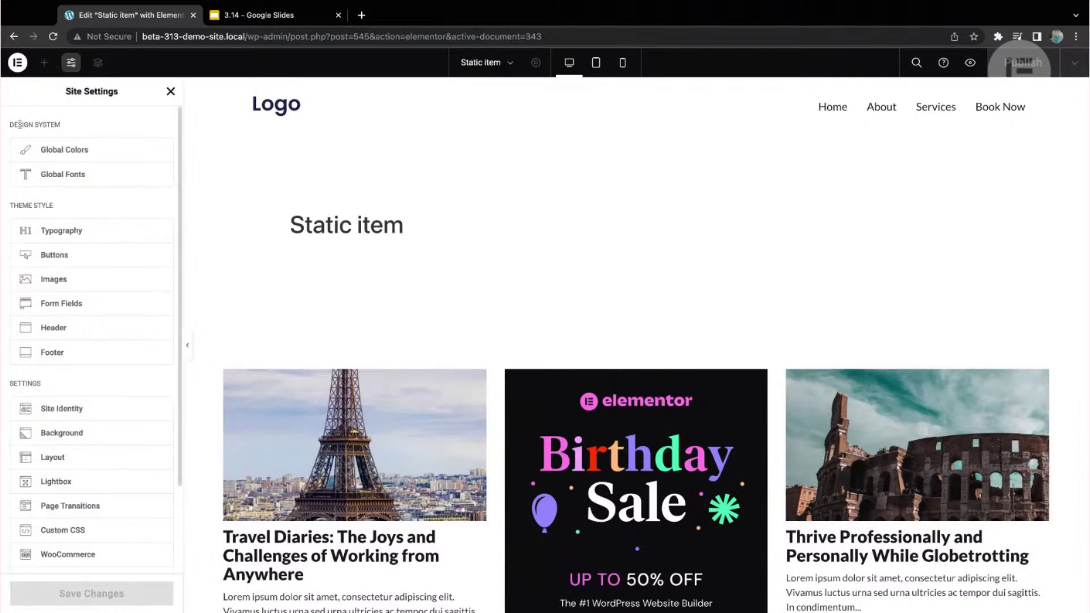
left_click_drag(11, 127, 61, 127)
left_click(67, 129)
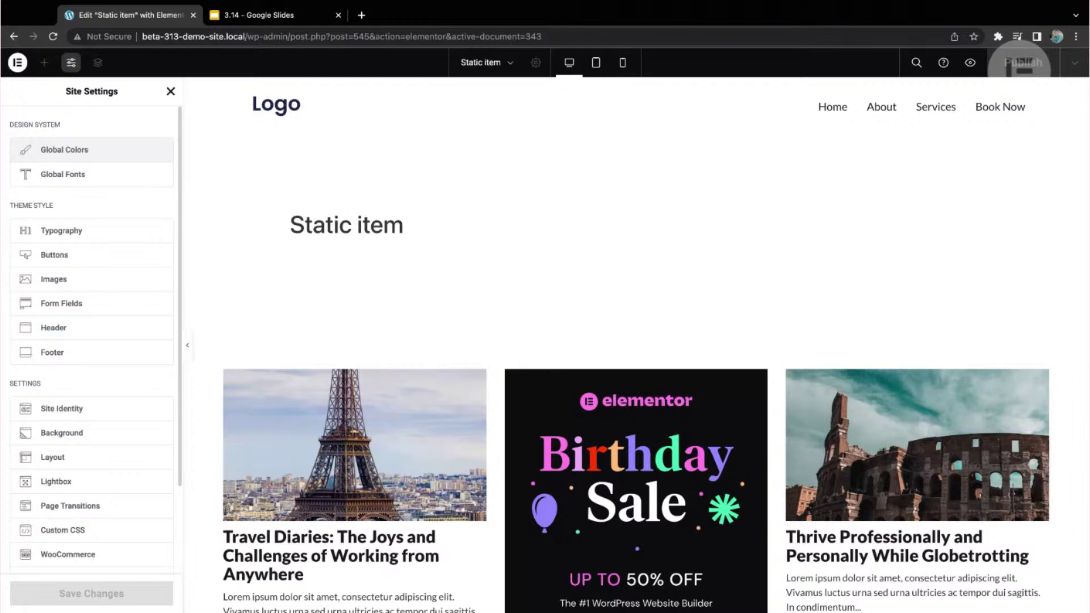
left_click(89, 143)
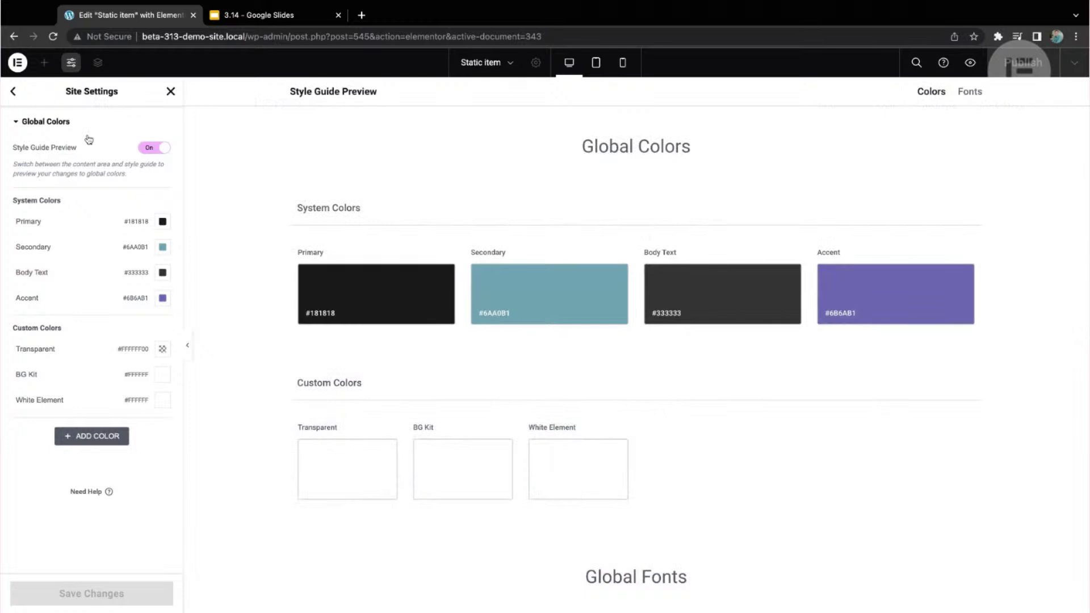
Examine the Style Guide Preview's system and custom colors and its global fonts
mouse_move(134, 396)
left_click(972, 96)
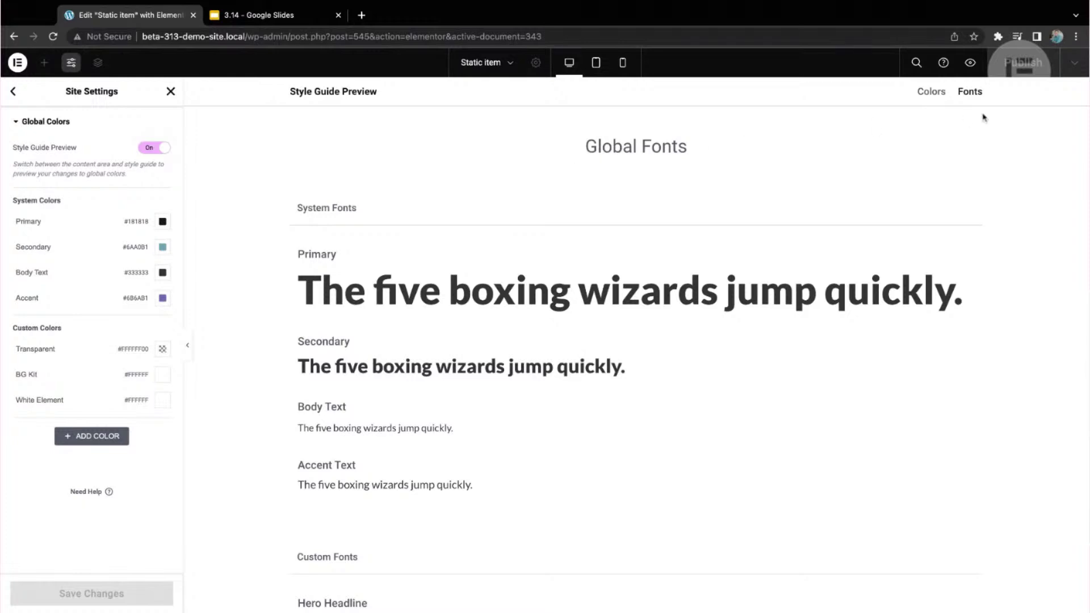
left_click(932, 92)
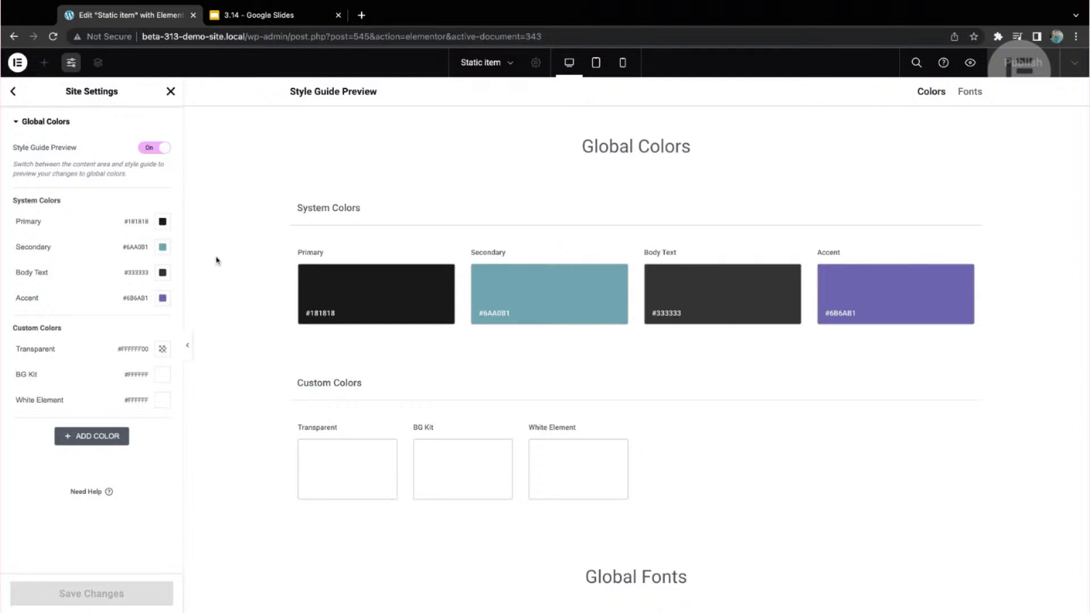
scroll(229, 262, "down", 8)
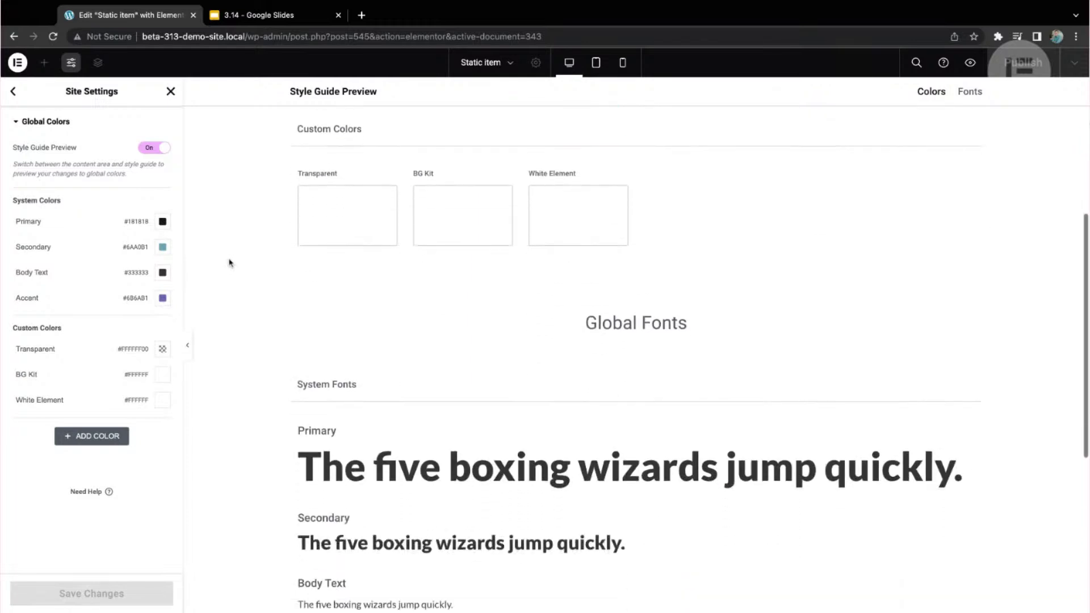
scroll(227, 261, "down", 2)
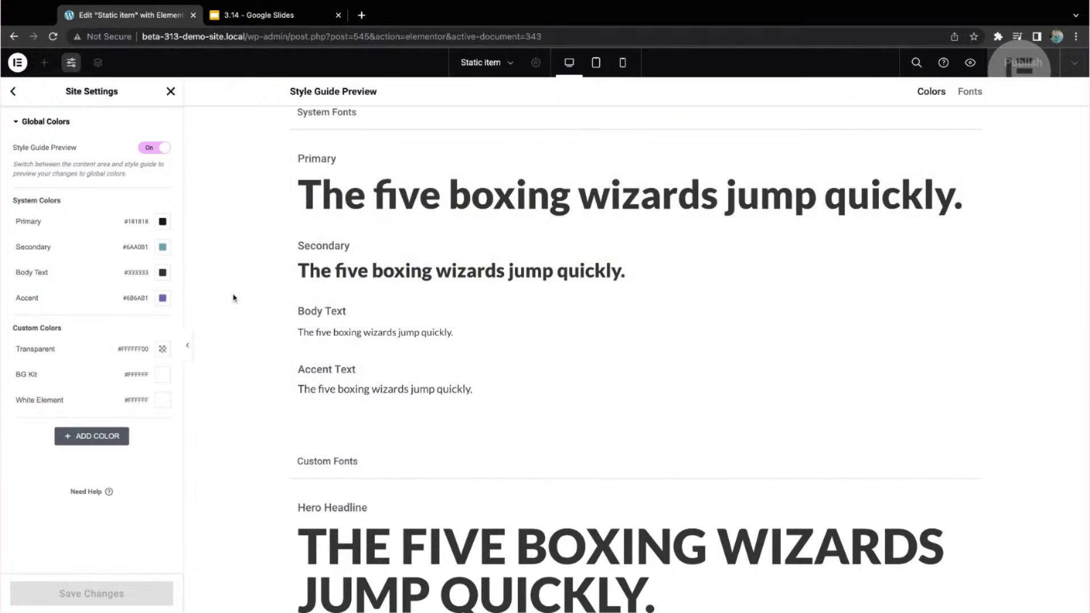
scroll(233, 298, "down", 1)
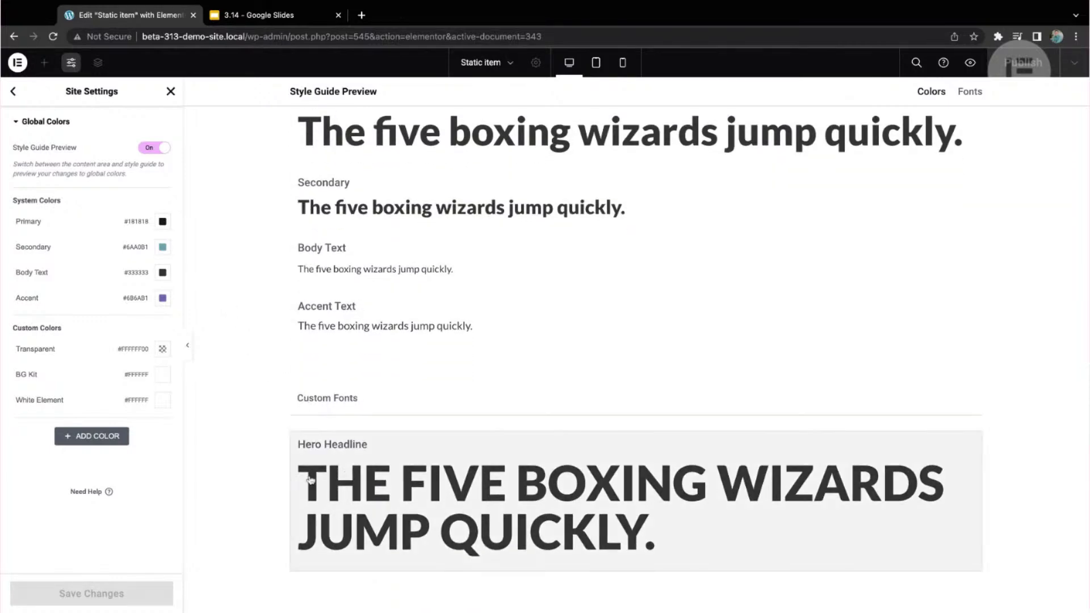
scroll(244, 410, "up", 2)
scroll(244, 410, "up", 8)
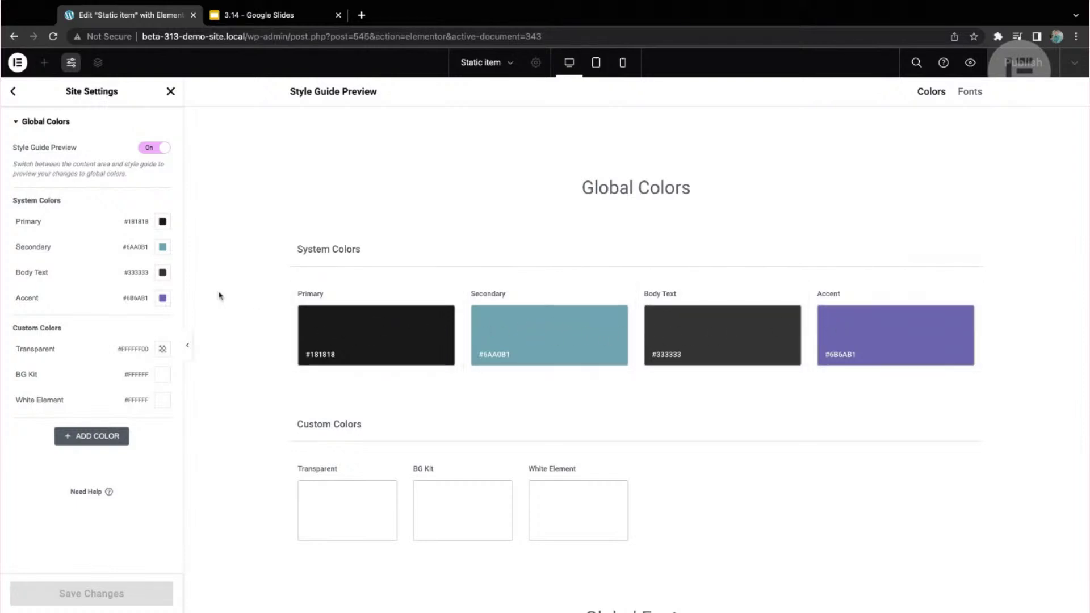
Open the Primary system color's picker from the Style Guide Preview, close it, and open it again from the Primary color's own swatch
scroll(232, 287, "down", 1)
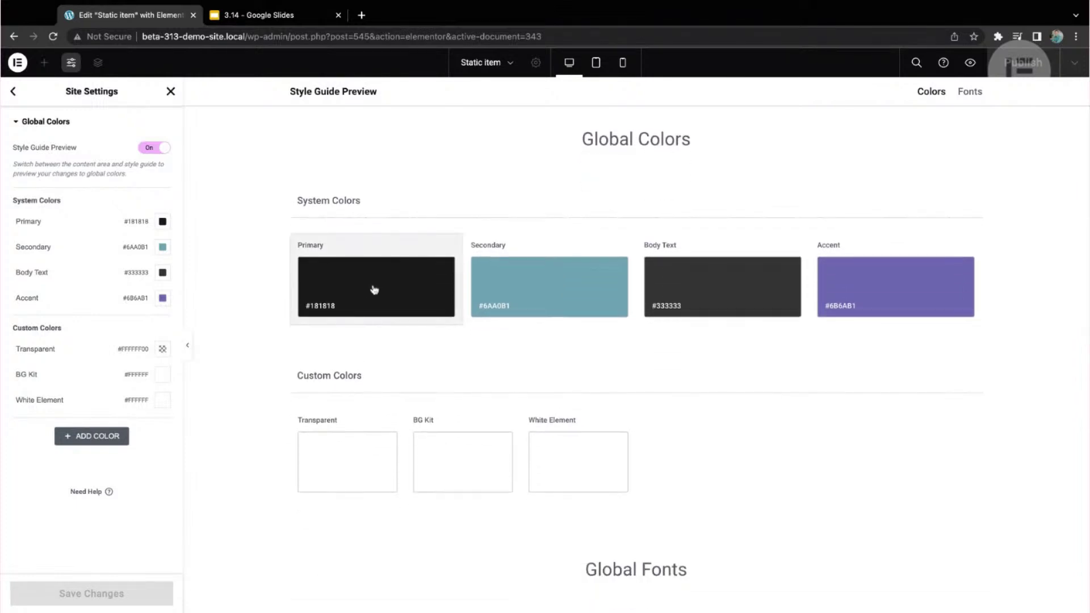
left_click(373, 291)
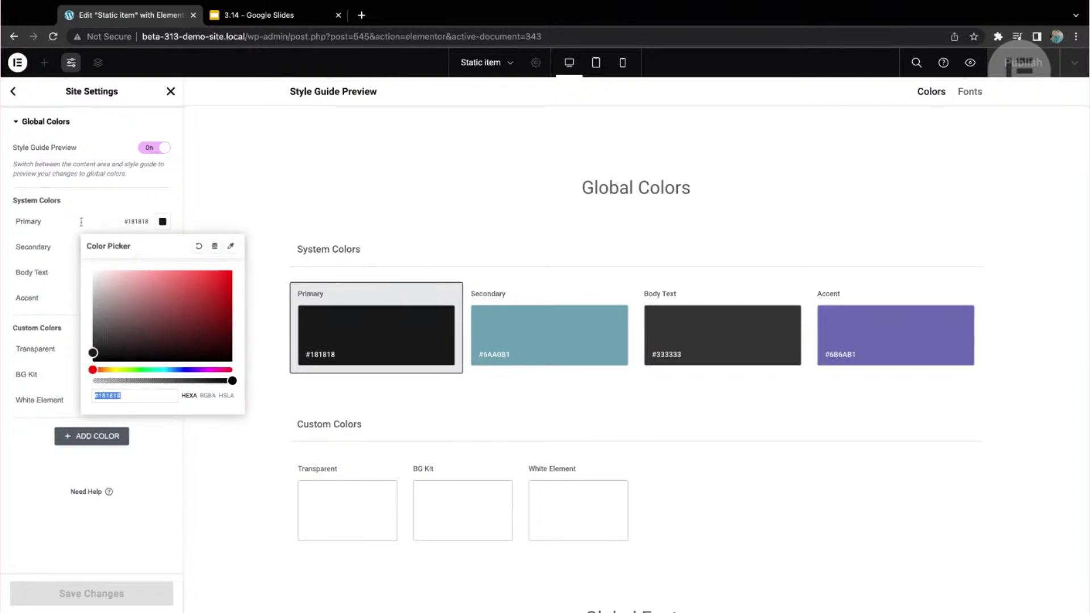
left_click(11, 239)
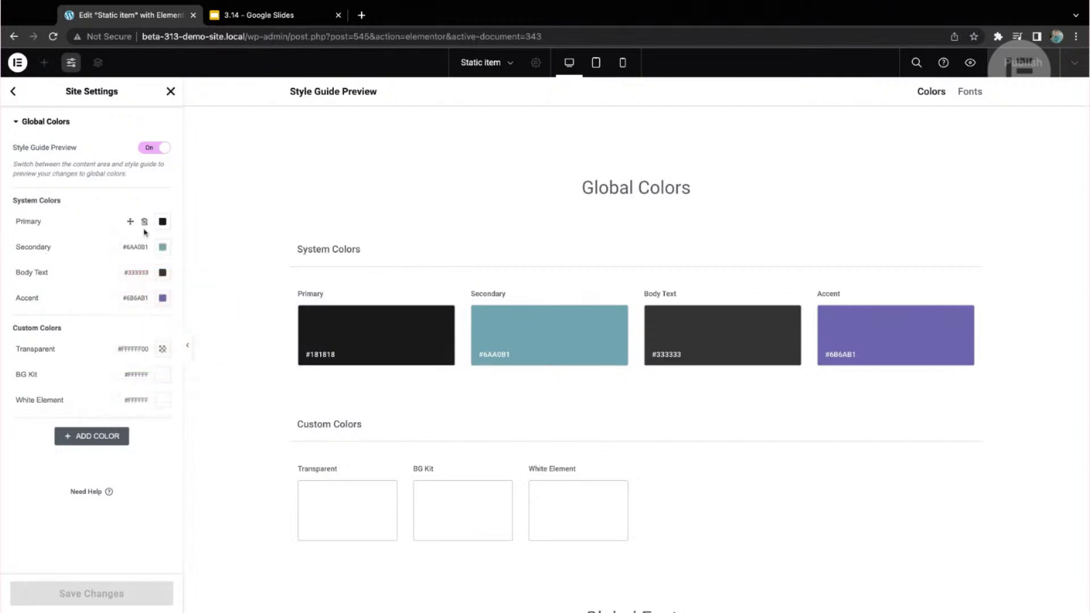
left_click(161, 222)
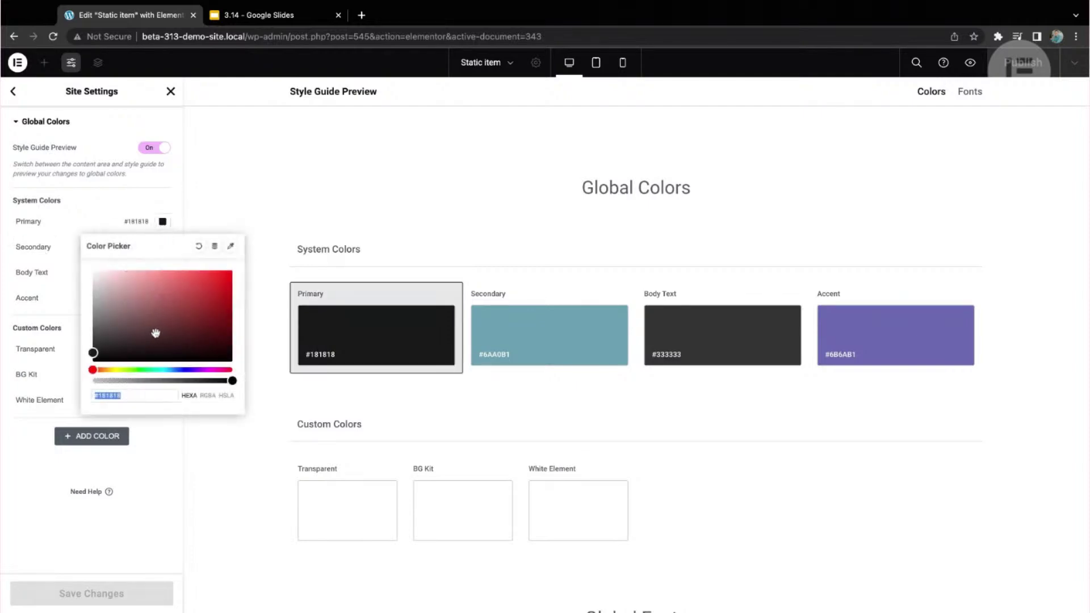
left_click(301, 293)
Try a size of 34 px for the Secondary system font selected in the Style Guide Preview, and return the size to 32 px
scroll(492, 324, "down", 10)
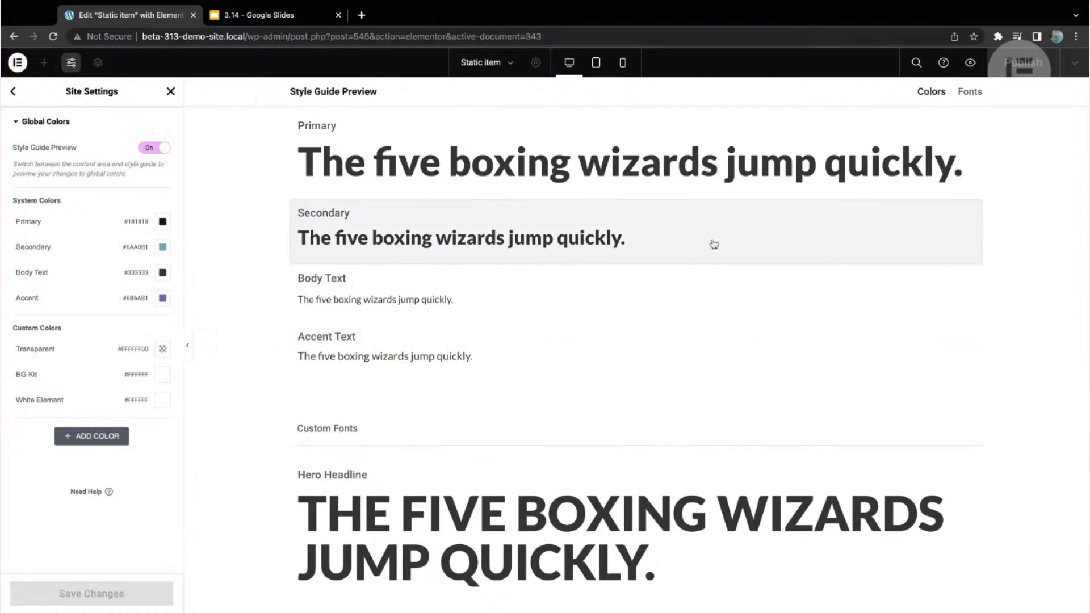
left_click(714, 244)
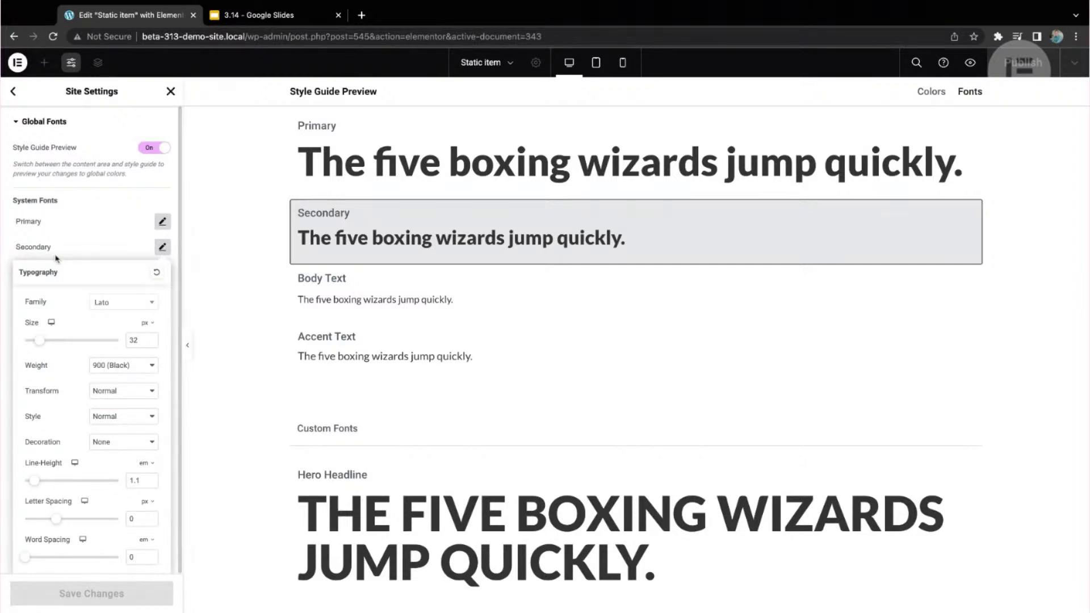
left_click(151, 337)
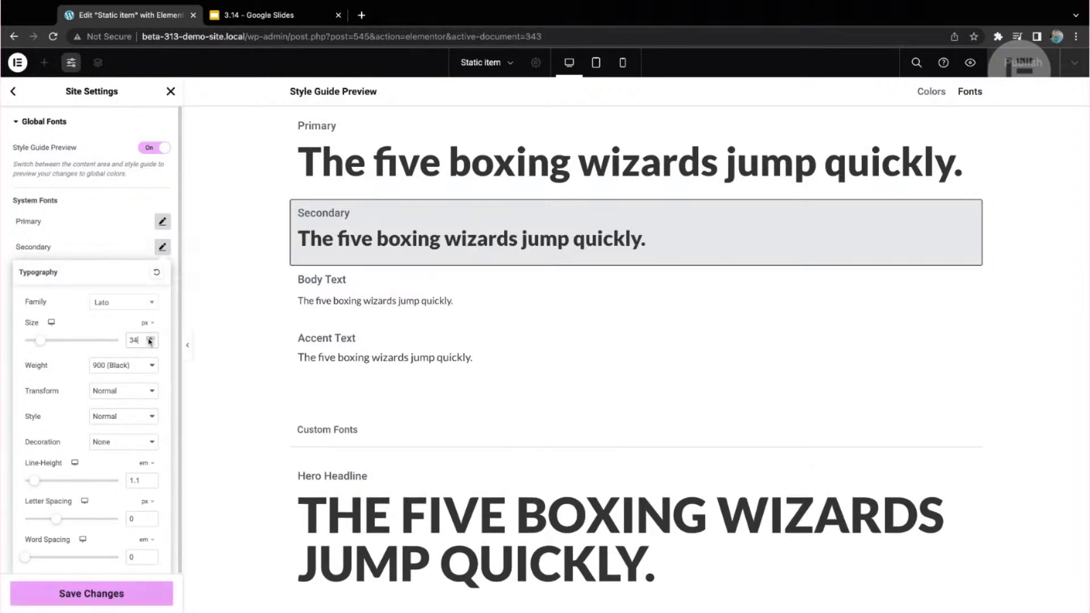
left_click(150, 343)
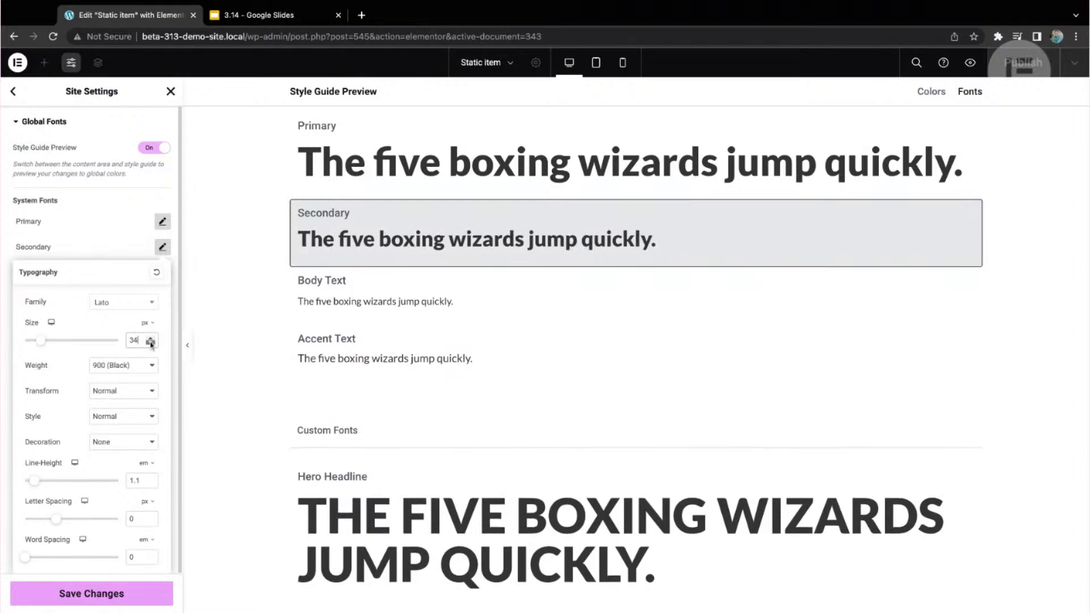
left_click(105, 250)
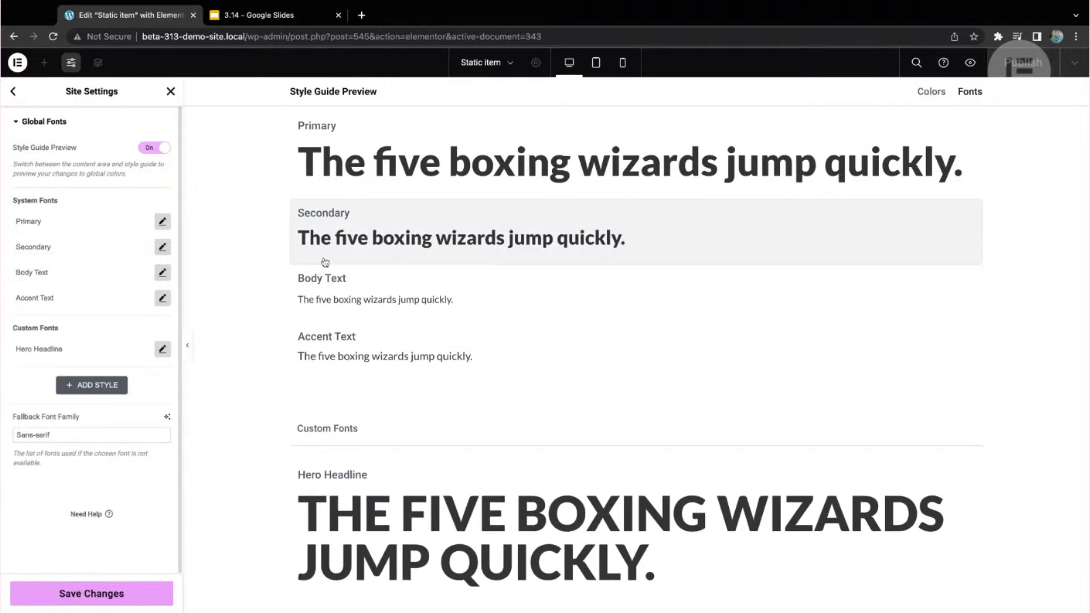
Save the Site Settings changes, and switch from the Static item page to the Home page for editing
scroll(357, 263, "up", 10)
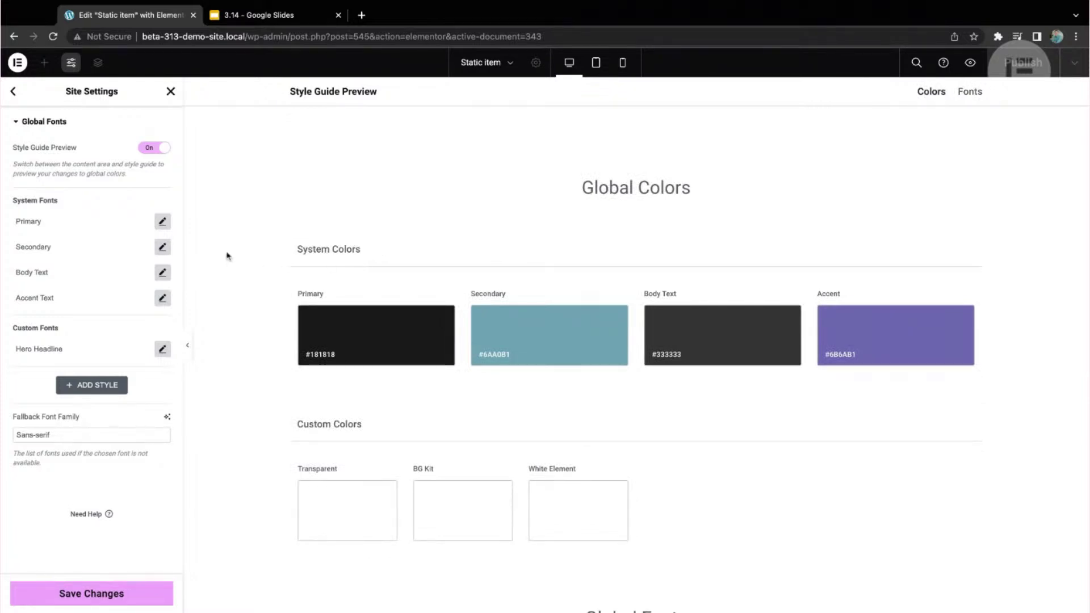
left_click(106, 593)
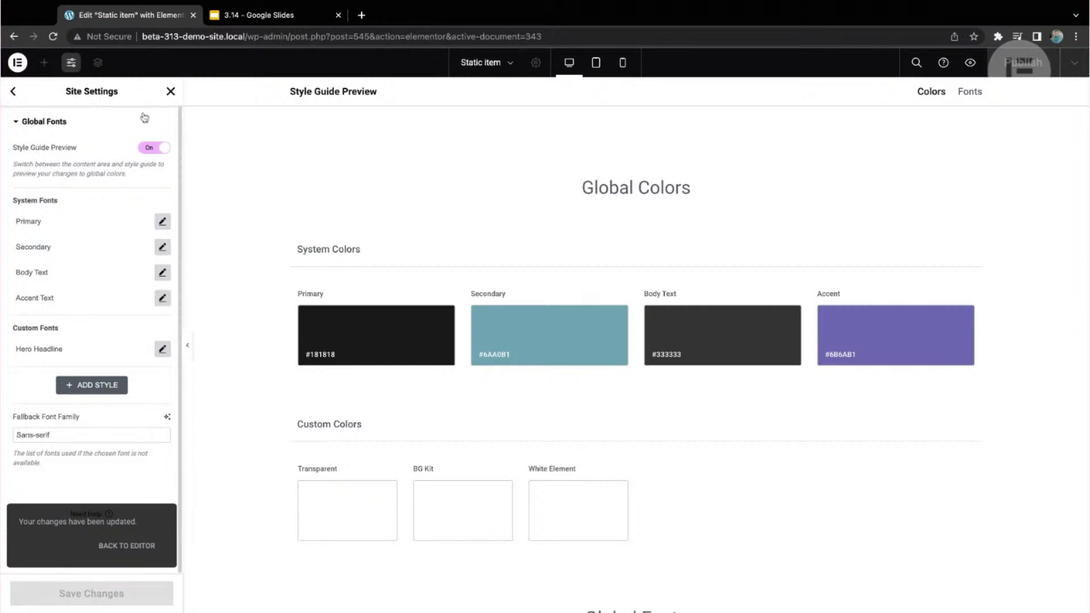
left_click(171, 93)
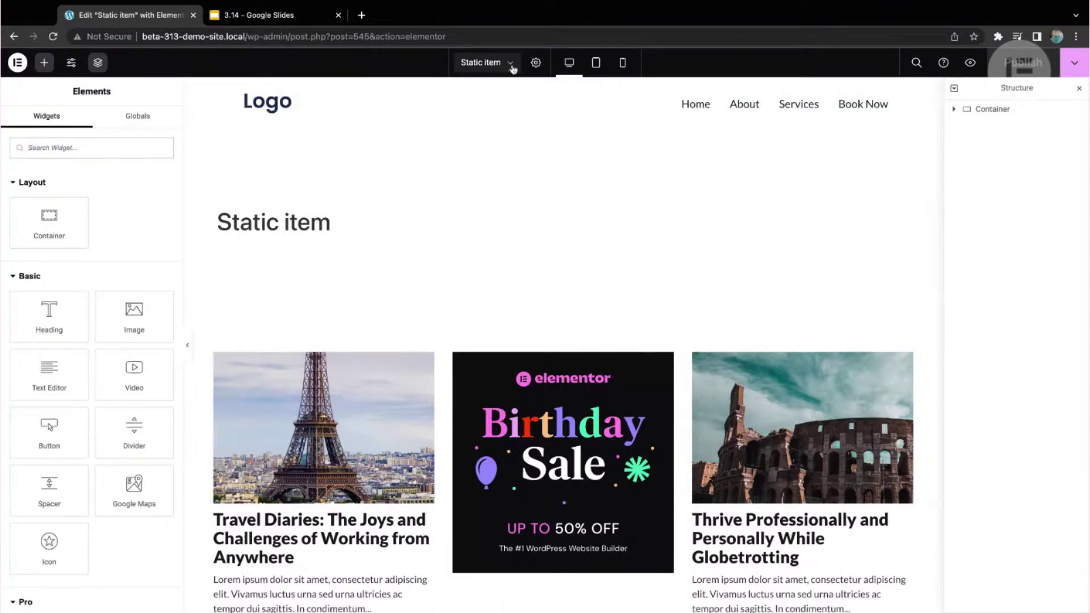
left_click(511, 65)
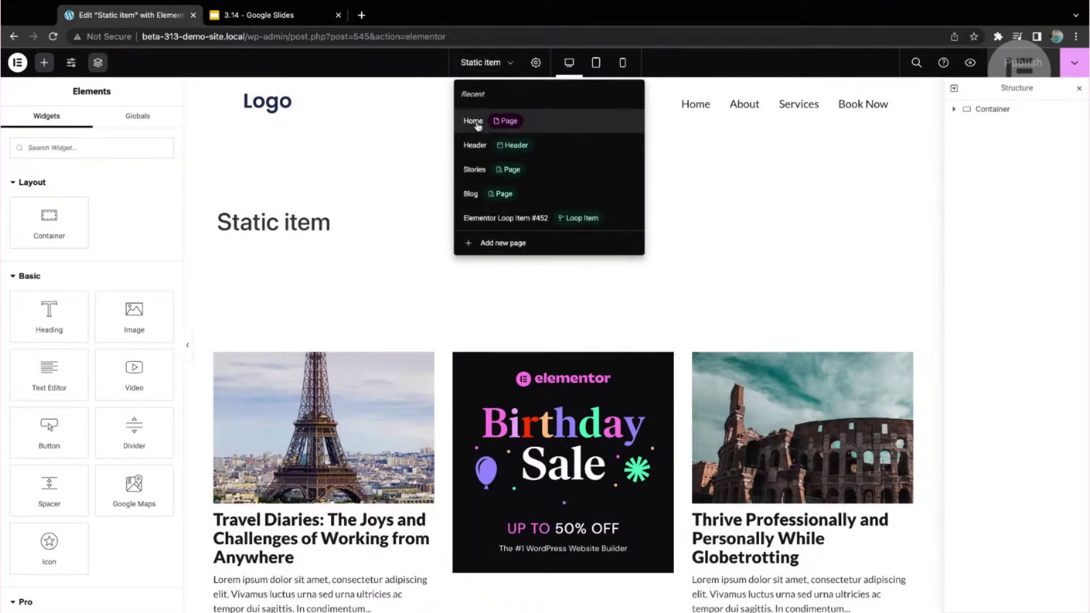
left_click(557, 124)
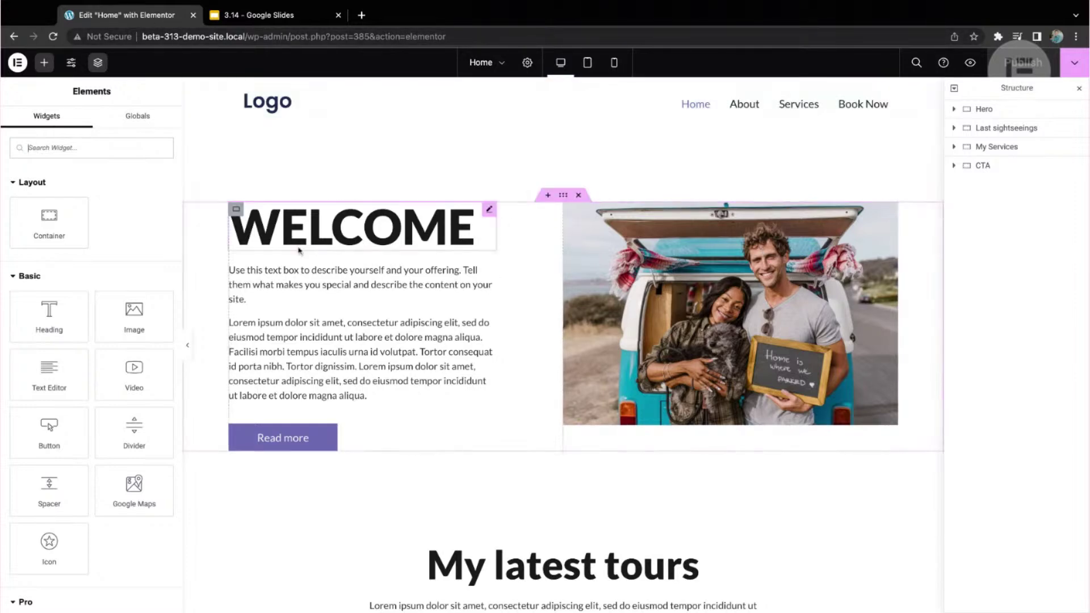
Add a new container at the end of the Home page, after the CTA section
scroll(300, 251, "down", 10)
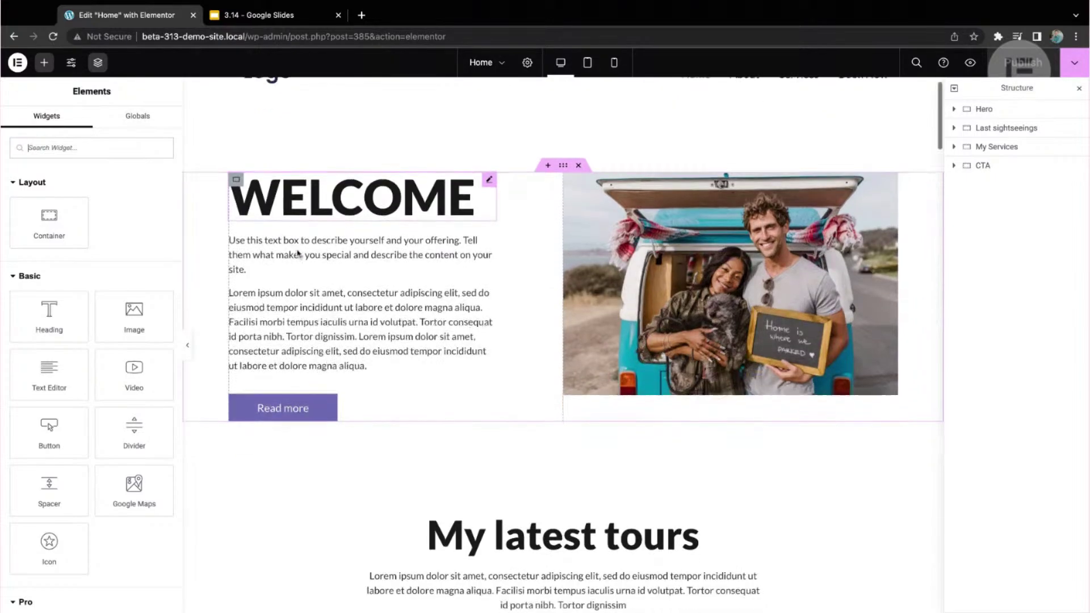
scroll(298, 253, "down", 15)
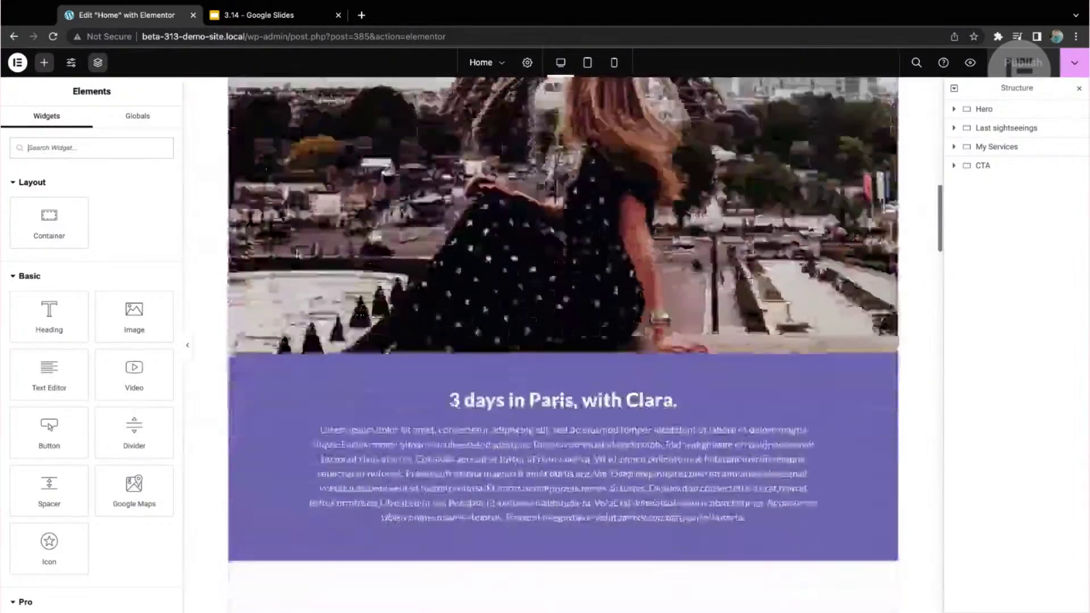
scroll(562, 341, "down", 15)
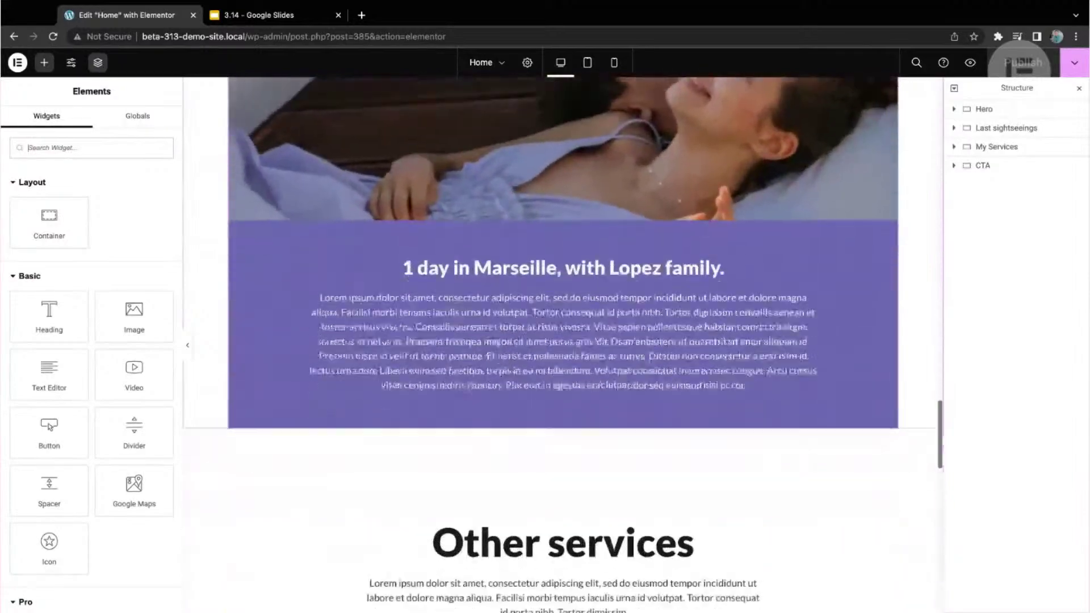
scroll(562, 341, "down", 3)
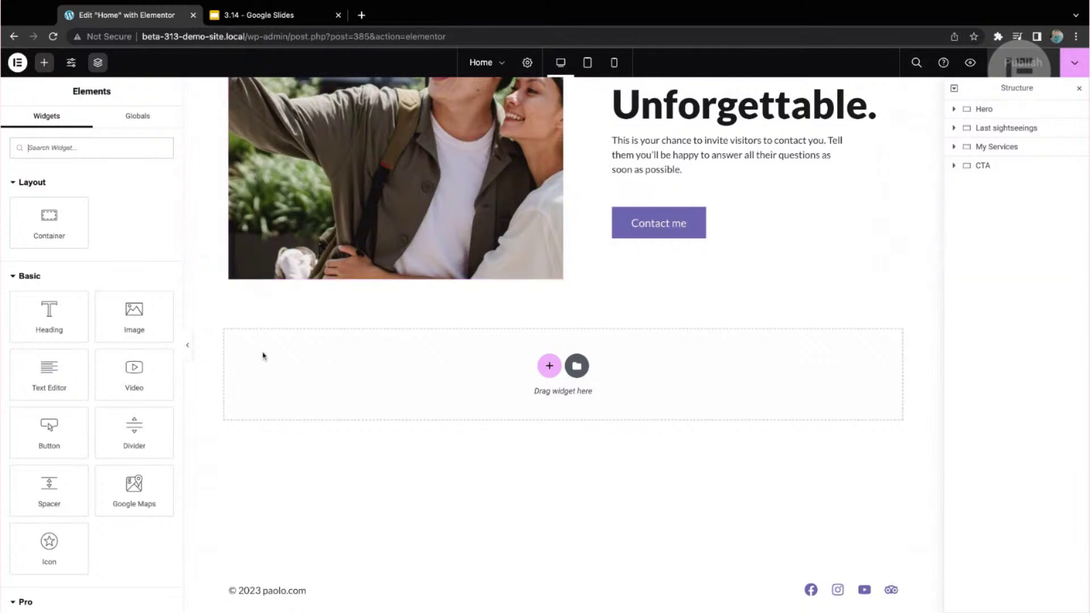
left_click(49, 215)
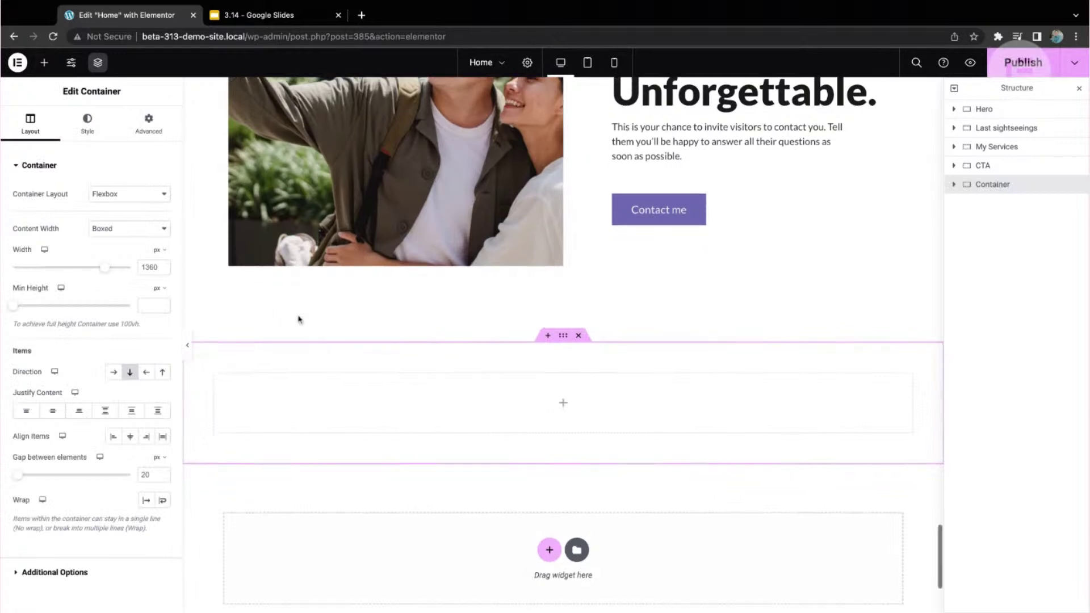
Add a Heading widget to the new empty container, and delete that heading
left_click(45, 64)
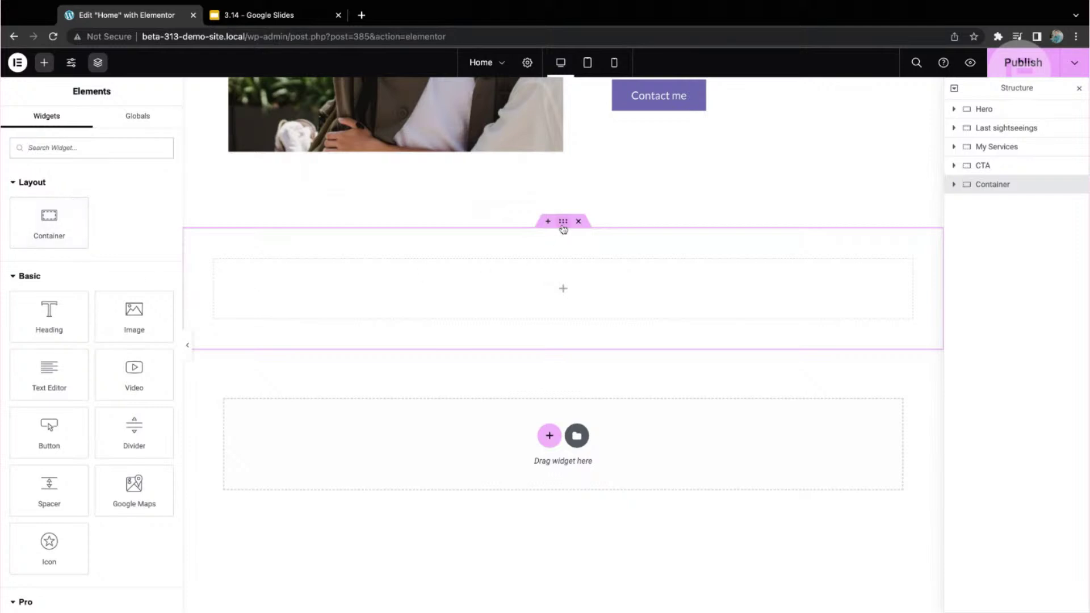
left_click(667, 267)
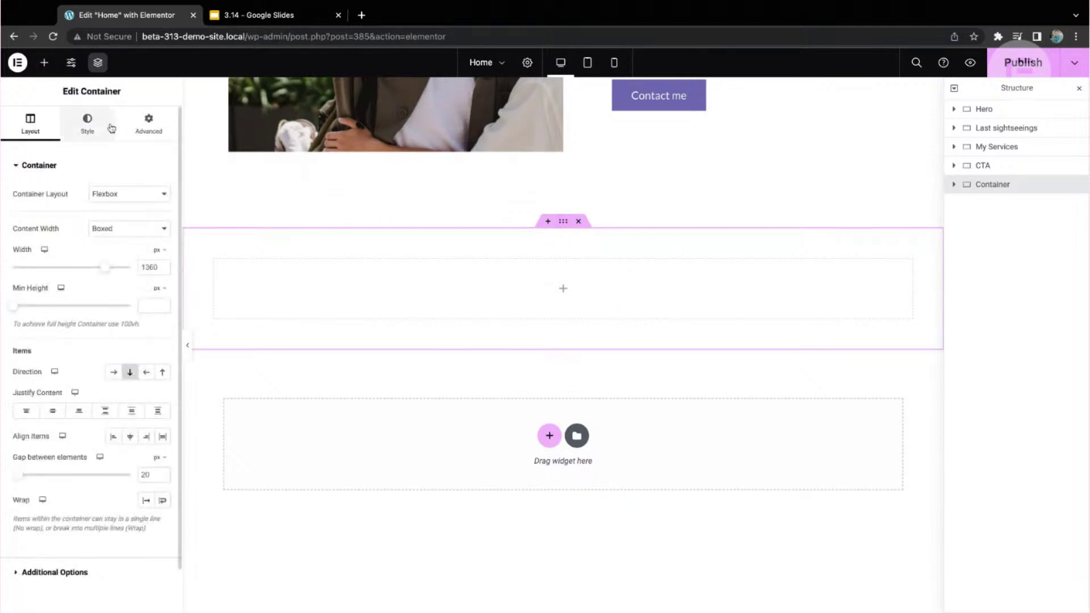
left_click(44, 62)
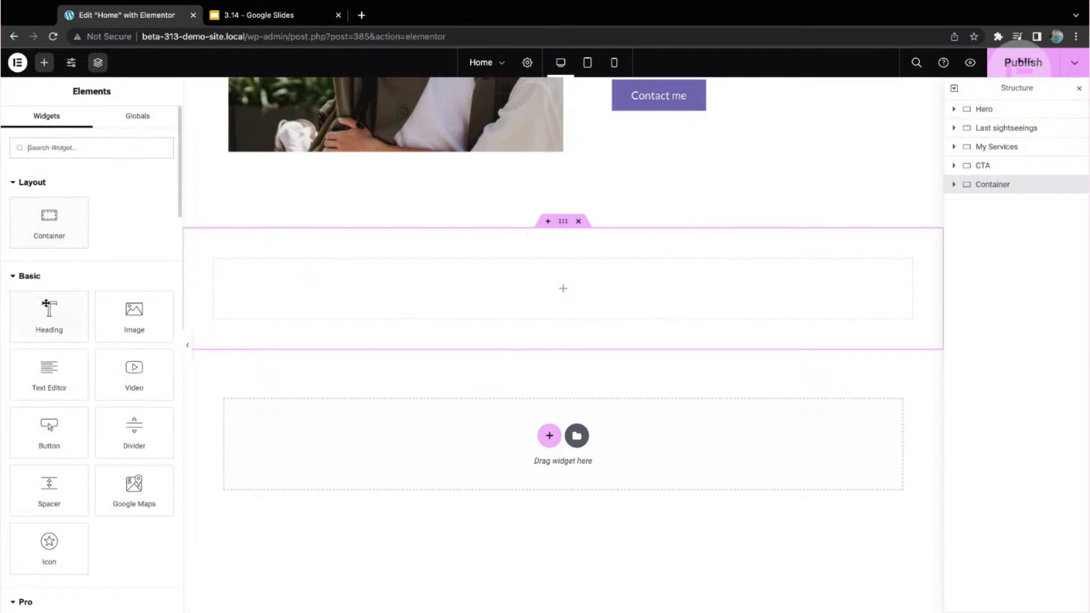
left_click_drag(44, 318, 414, 280)
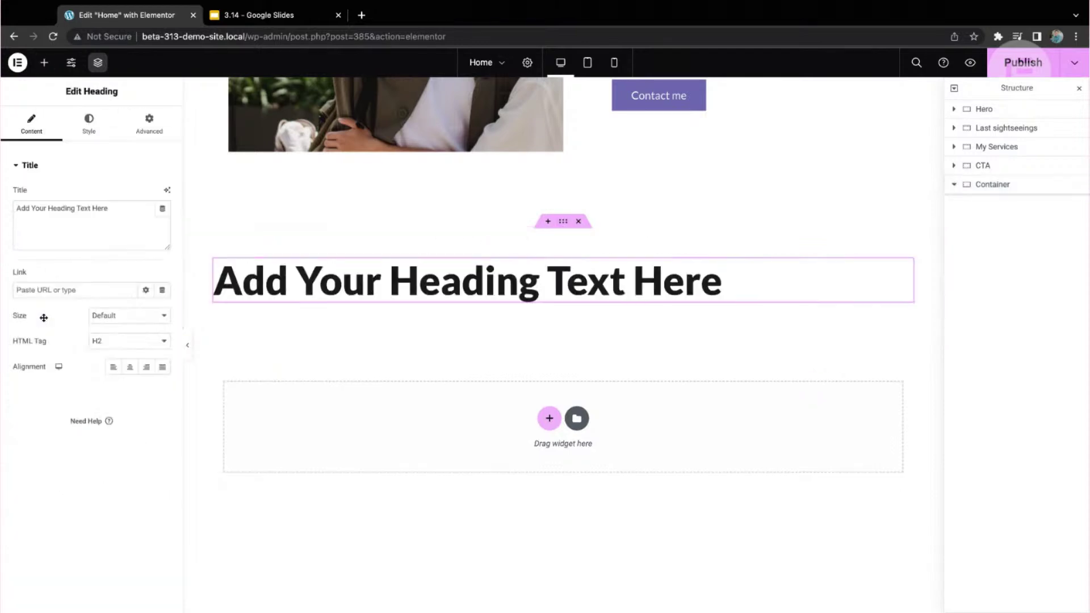
right_click(415, 279)
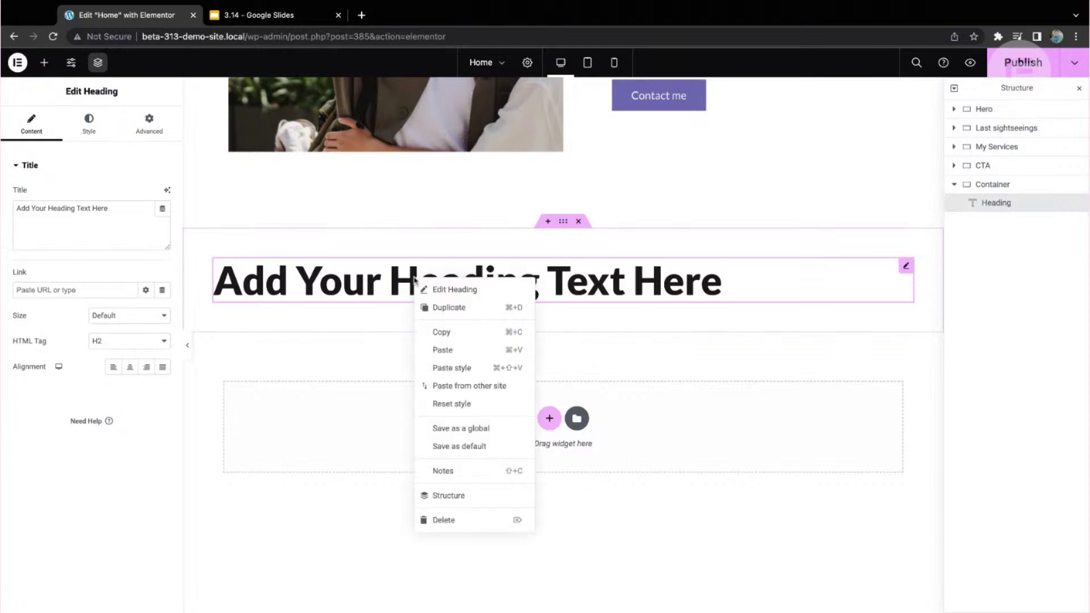
left_click(461, 520)
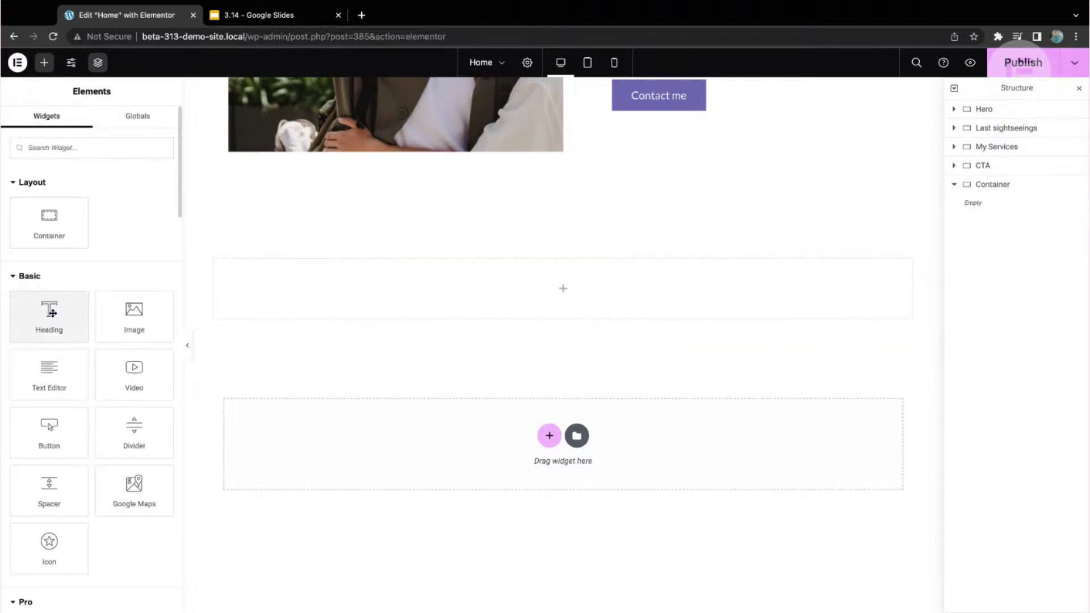
Select the empty container and add two Heading widgets to it, one below the other
left_click(562, 221)
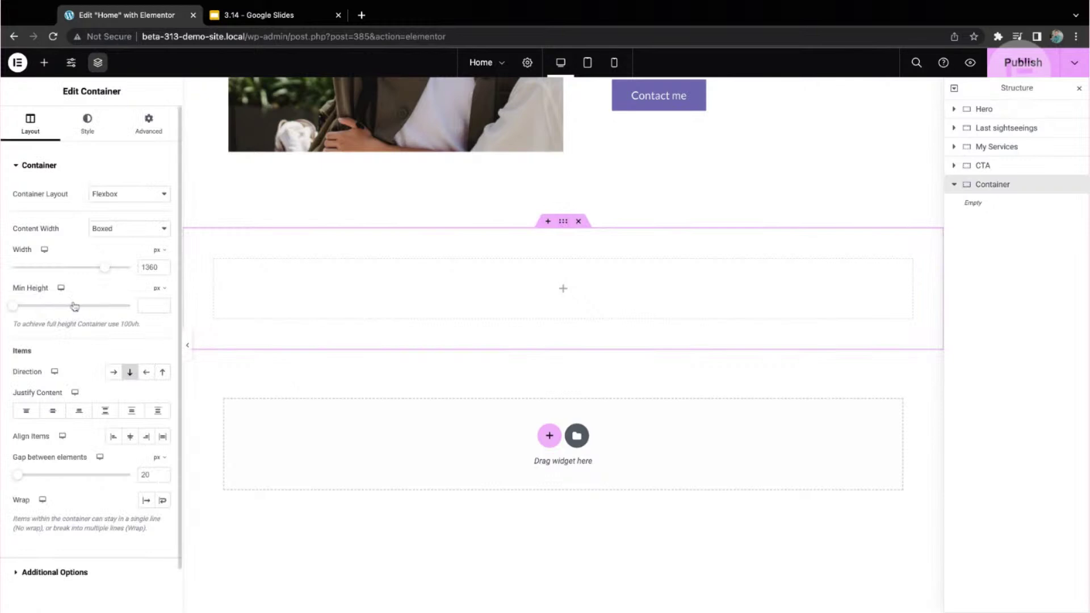
left_click(43, 62)
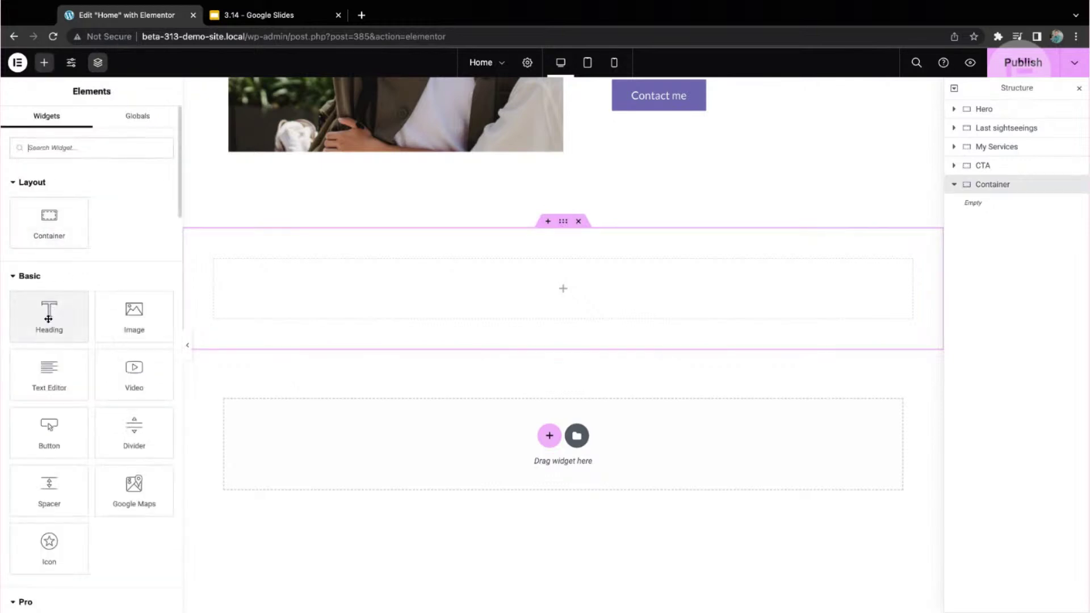
left_click(48, 318)
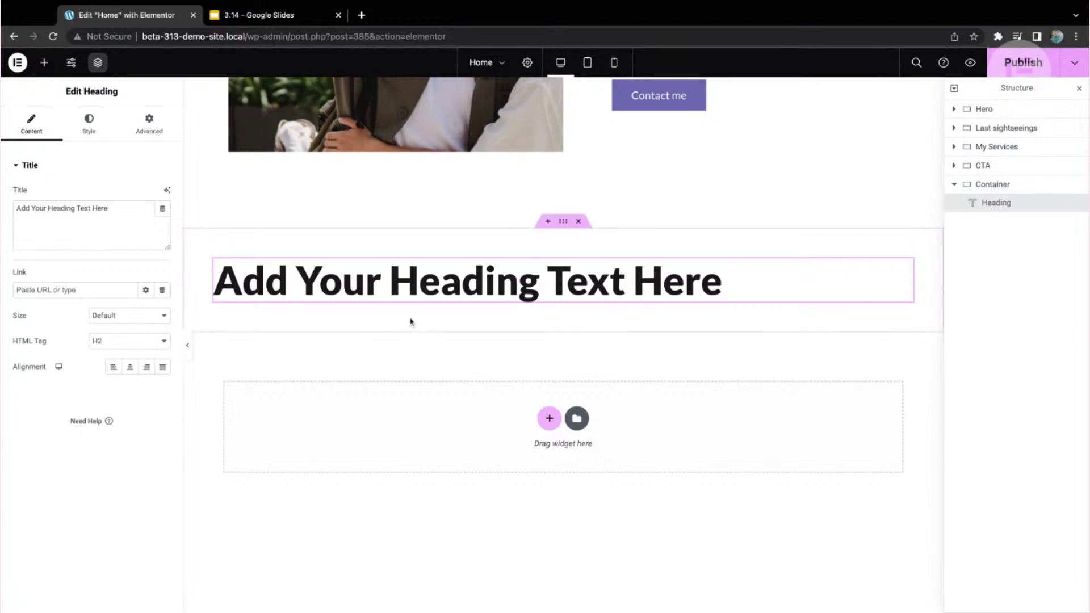
left_click(44, 63)
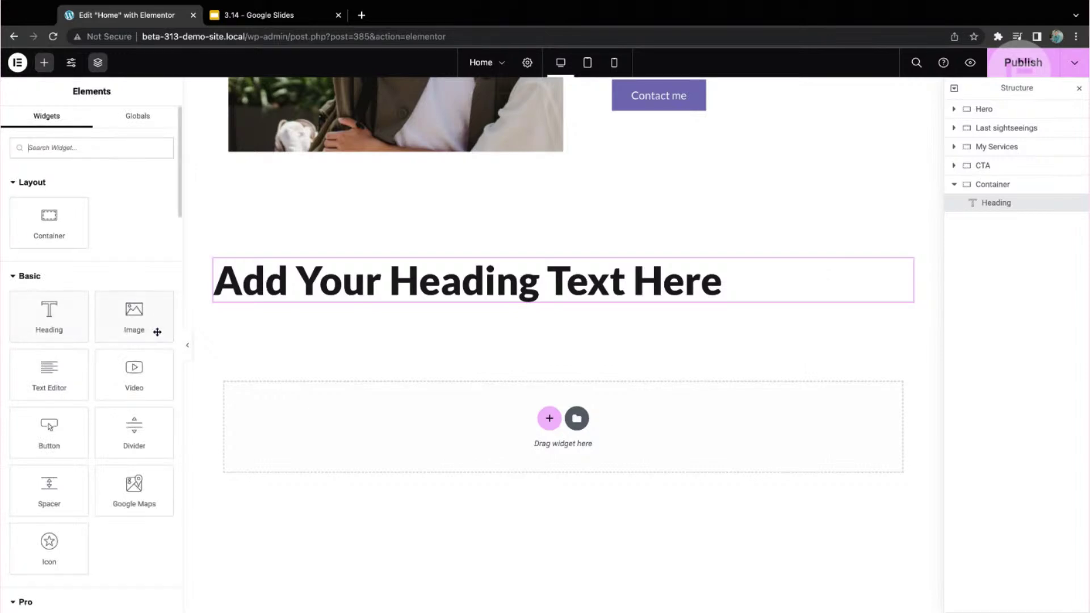
left_click(56, 316)
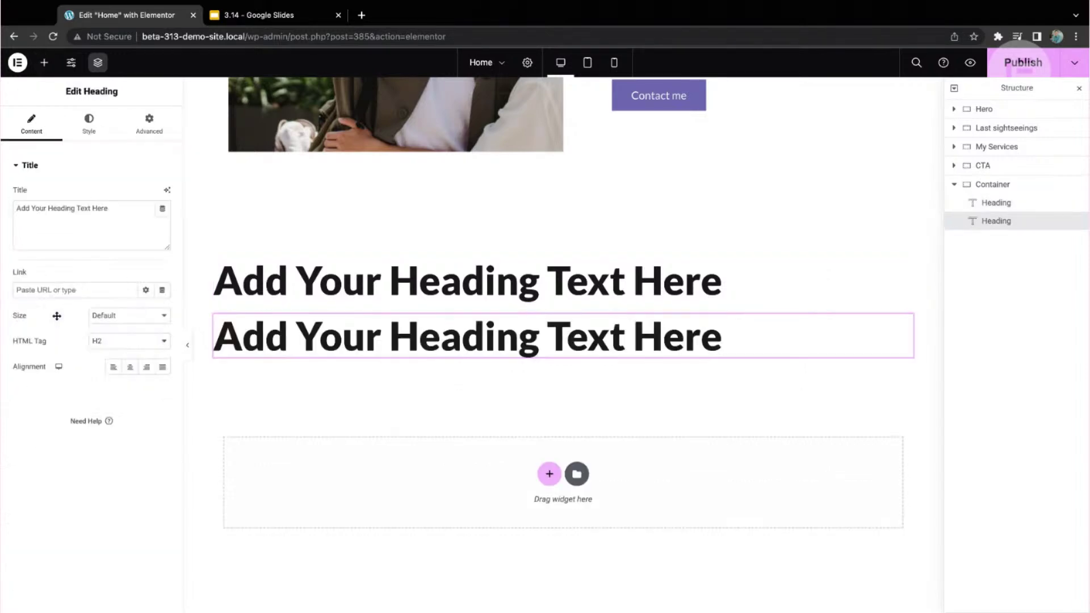
Add a Text Editor widget and a Button widget below the two headings in the container
left_click(45, 62)
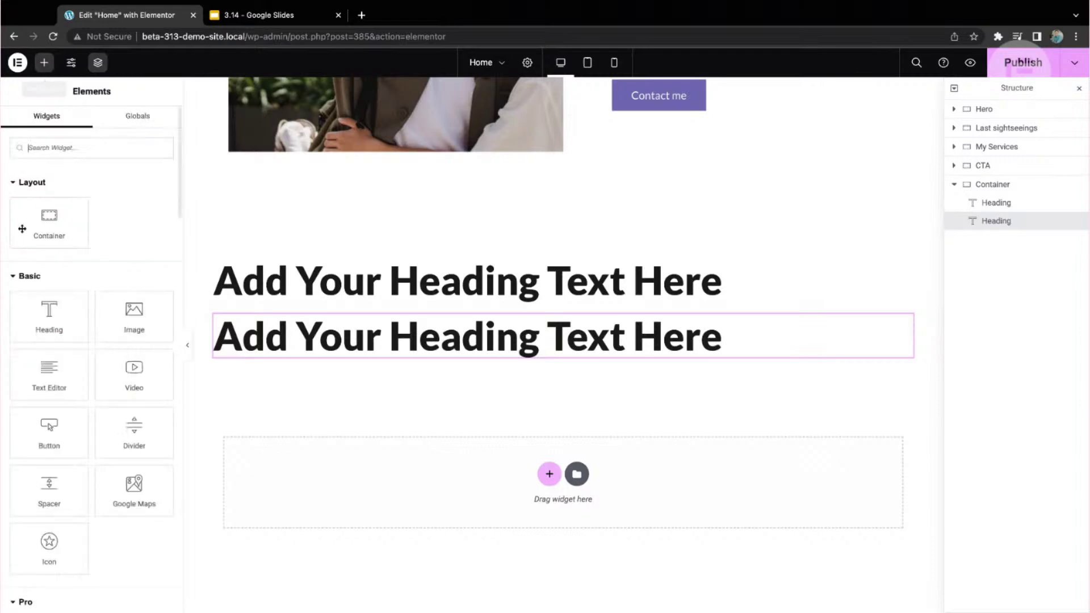
left_click(55, 375)
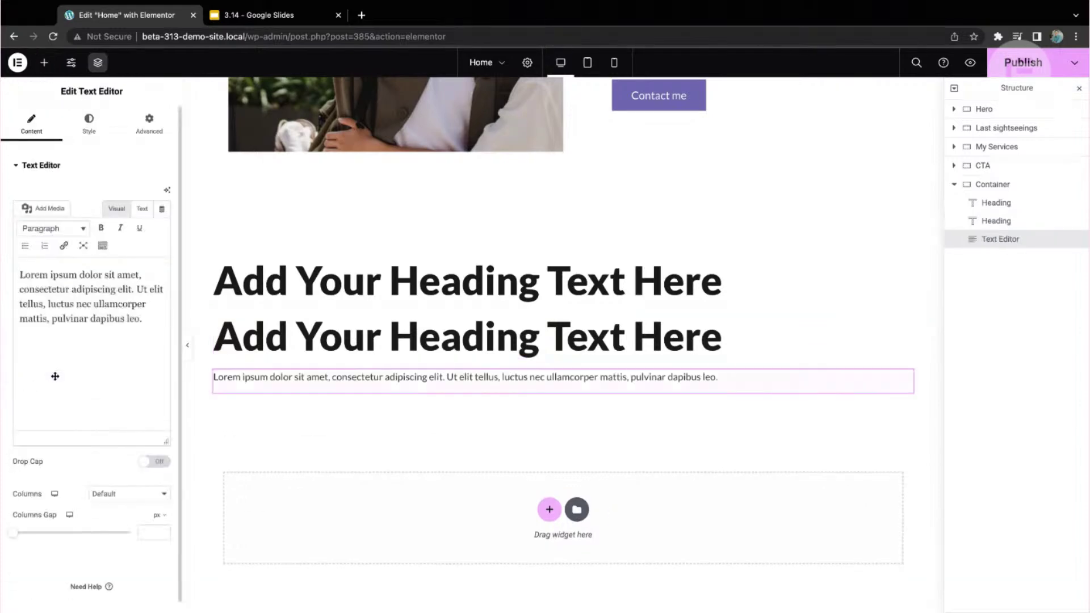
left_click(45, 63)
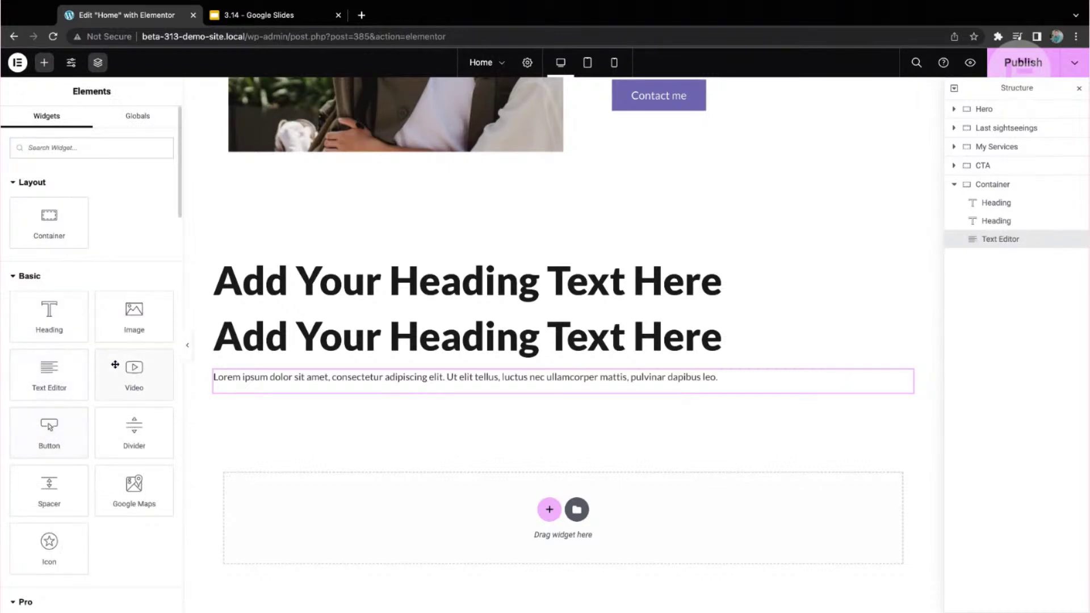
left_click(47, 437)
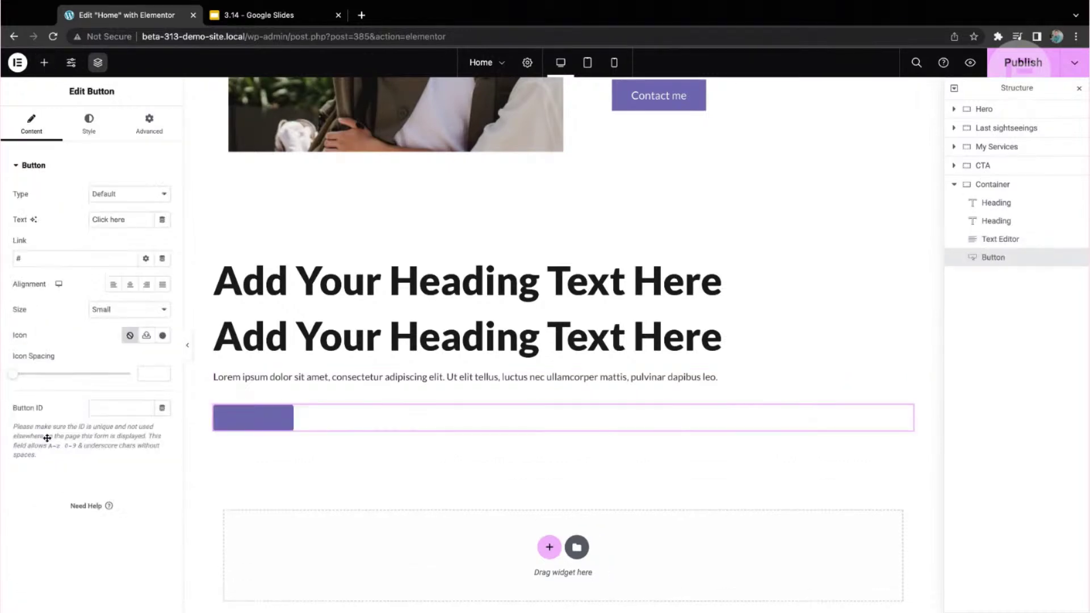
Delete the Button, both Headings and the Text Editor from the last container
right_click(348, 419)
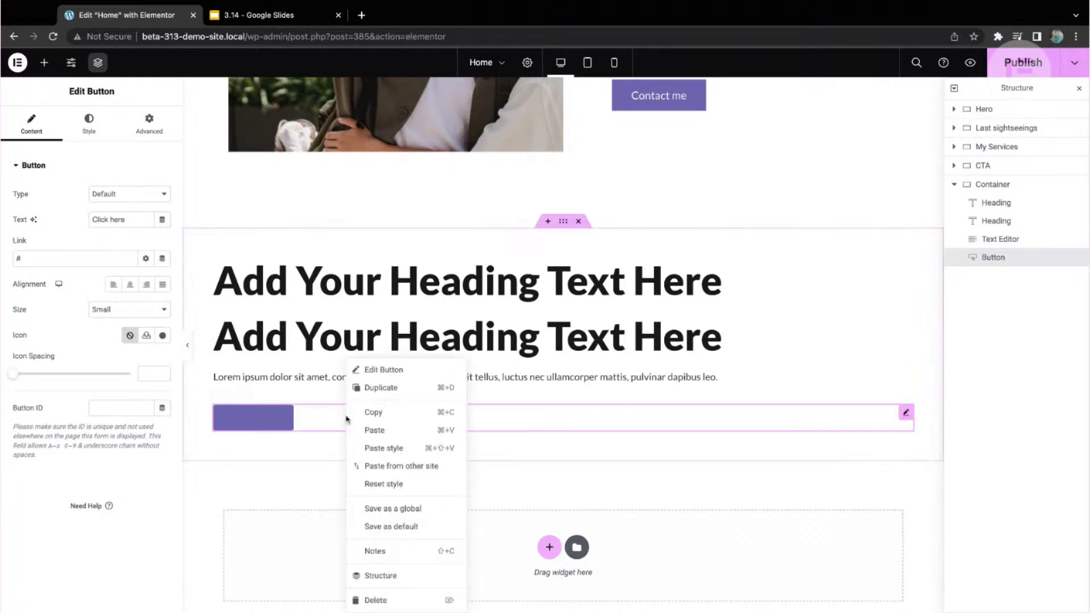
left_click(380, 590)
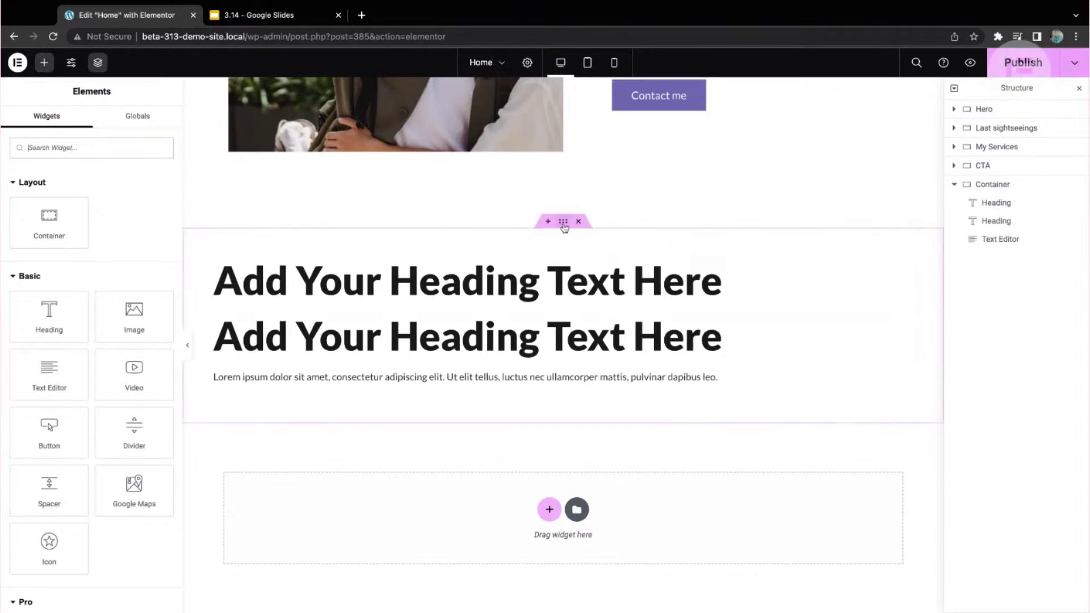
left_click(563, 227)
right_click(731, 283)
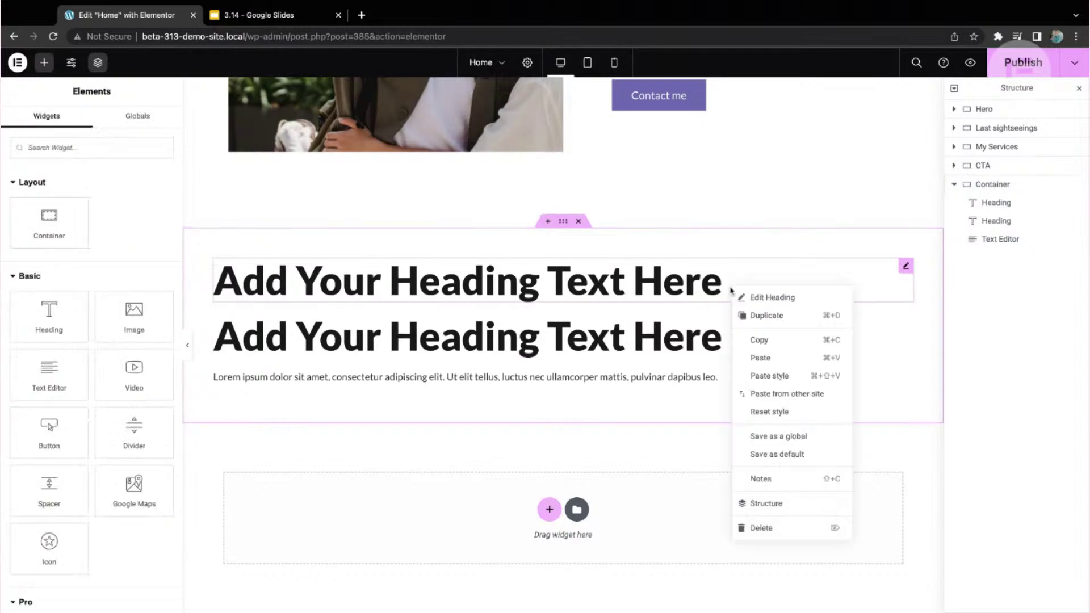
left_click(762, 527)
right_click(727, 292)
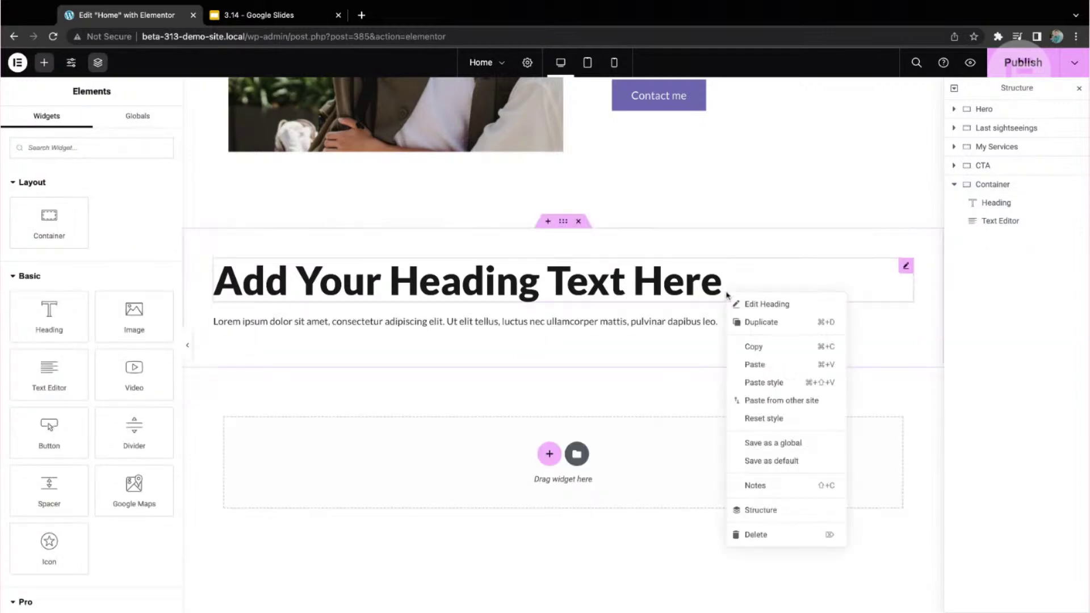
left_click(760, 535)
right_click(699, 268)
left_click(744, 512)
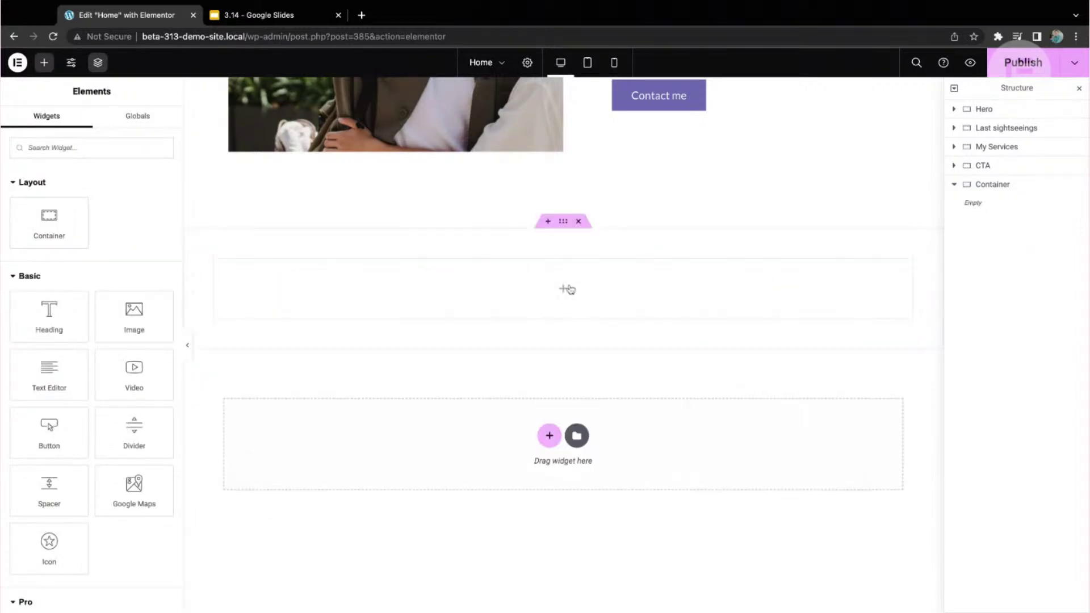
Select the empty container, add a Heading widget to it, and delete that heading
left_click(563, 228)
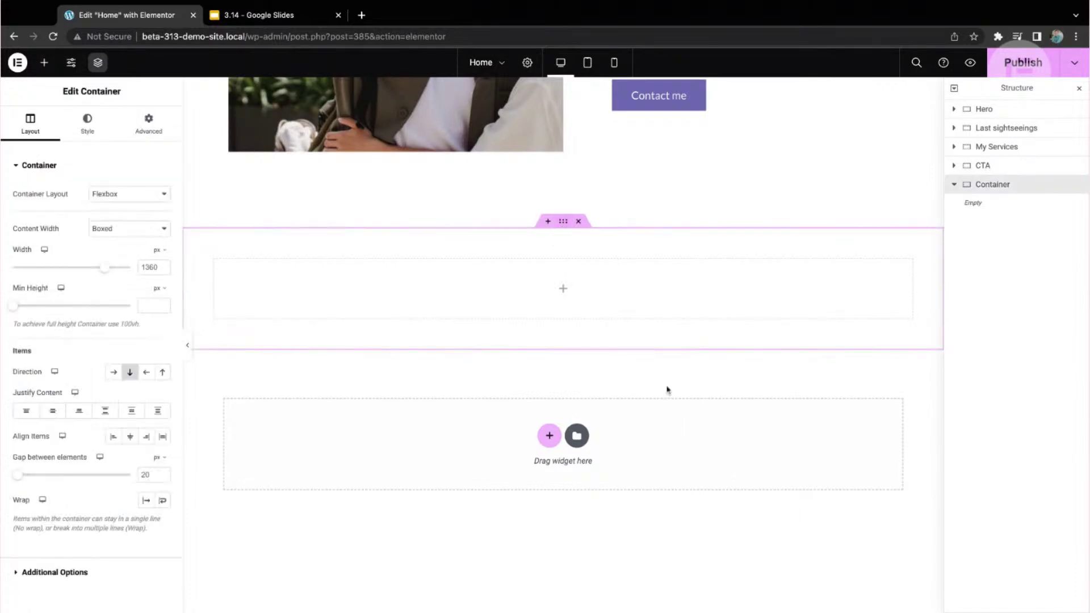
left_click(44, 63)
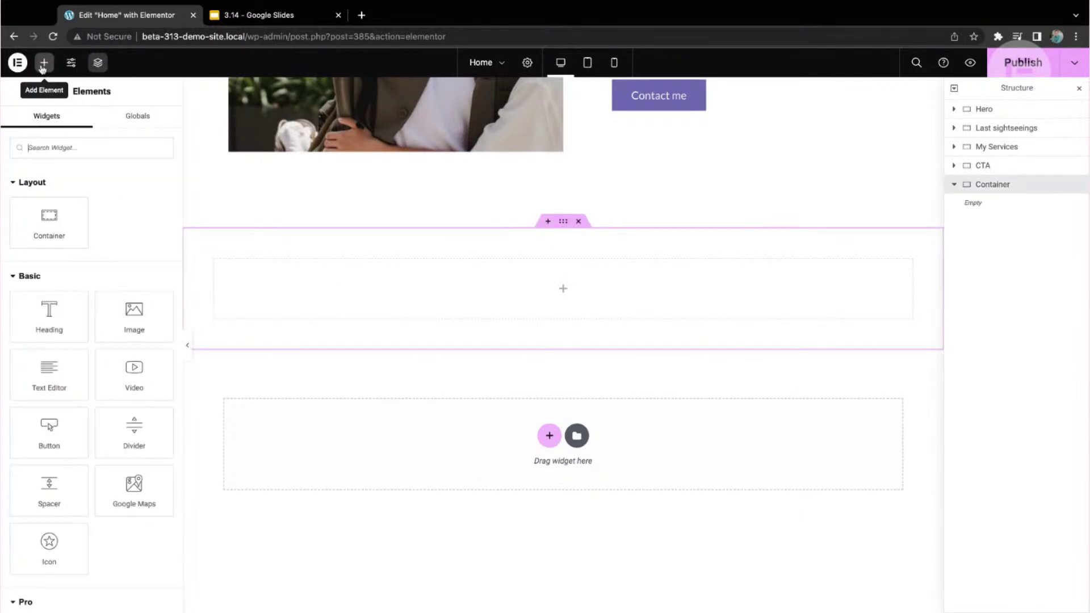
left_click(54, 319)
right_click(905, 270)
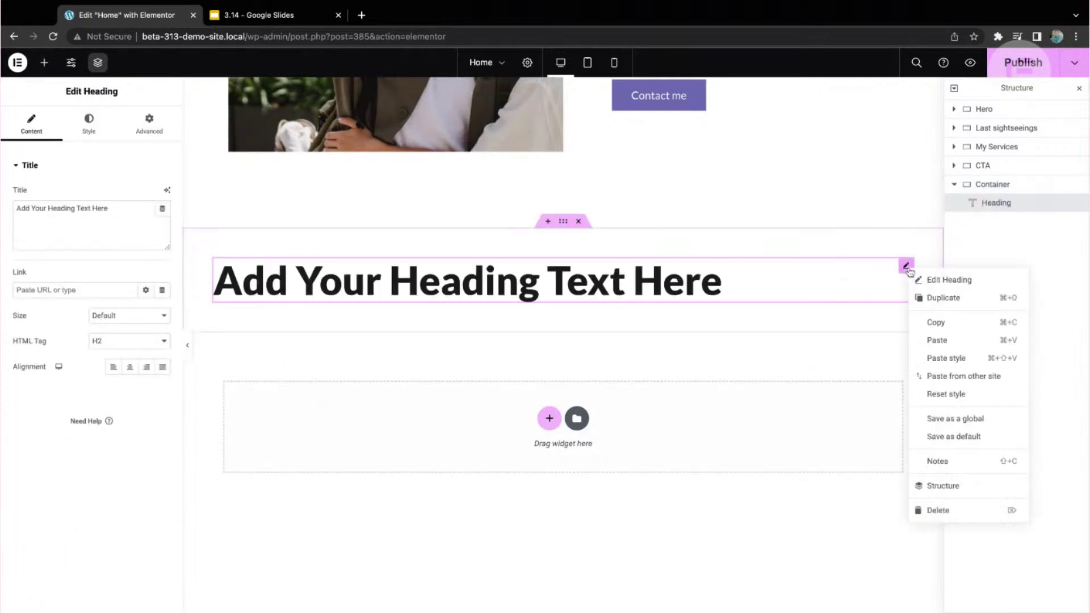
left_click(938, 511)
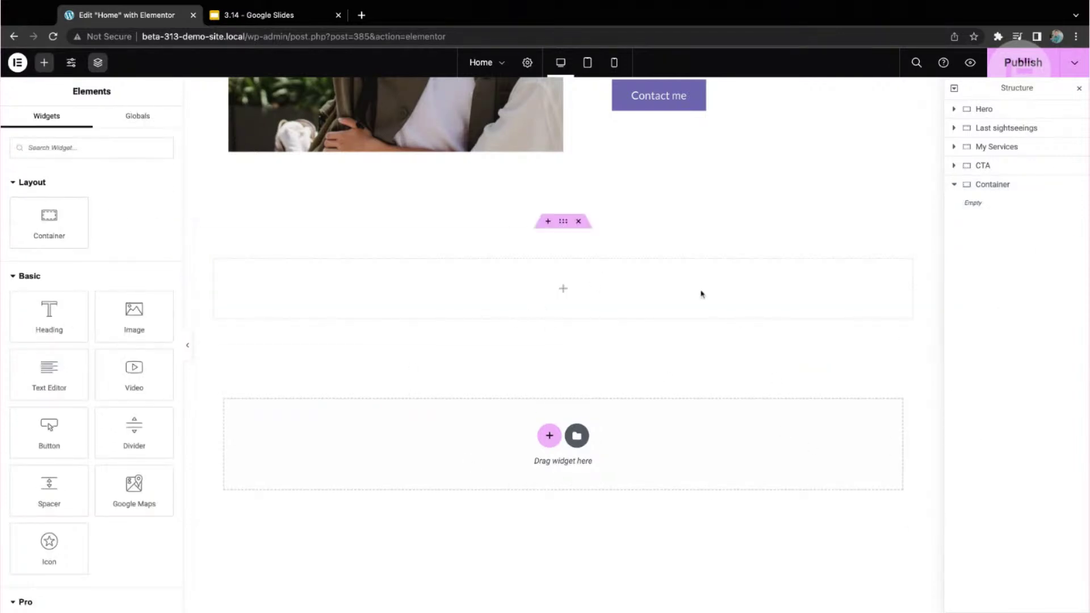
Add a Heading widget with no container selected, and delete the new container that holds it
left_click(54, 319)
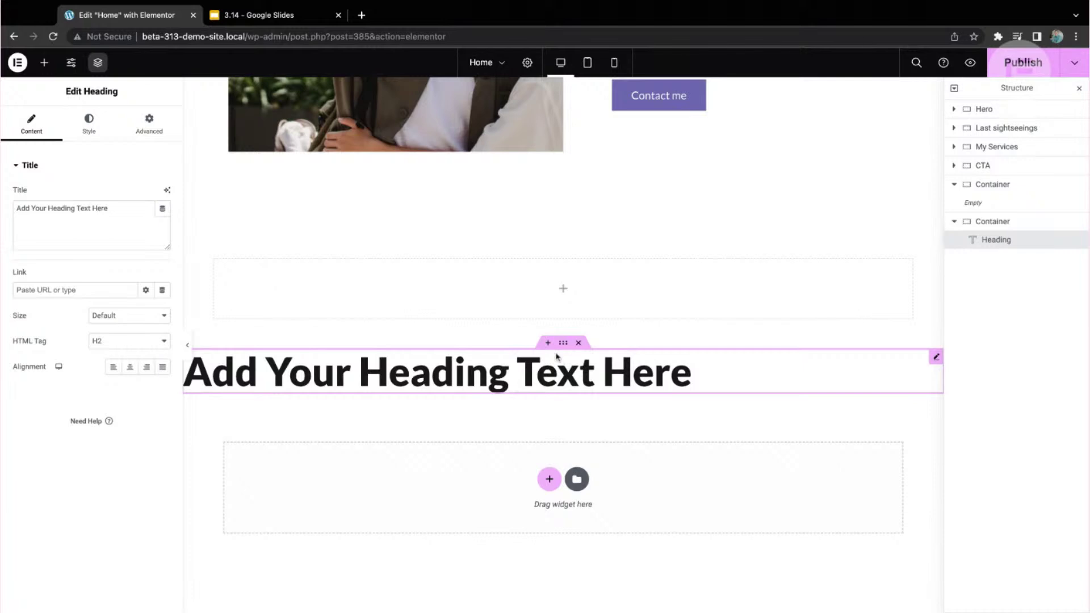
left_click(579, 343)
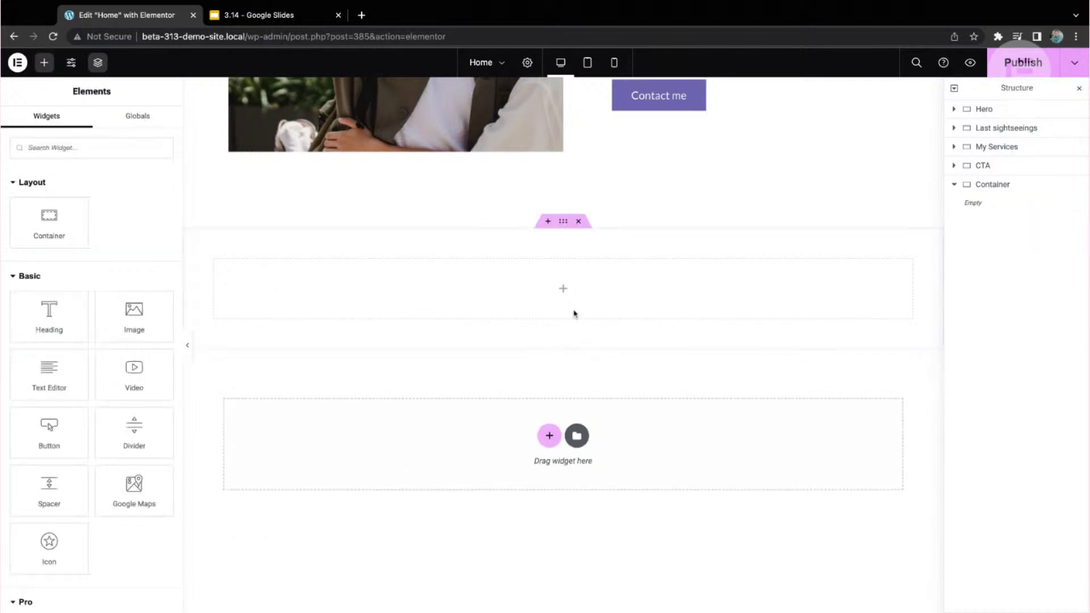
Select the remaining empty container and add two Heading widgets in a row to it
left_click(564, 227)
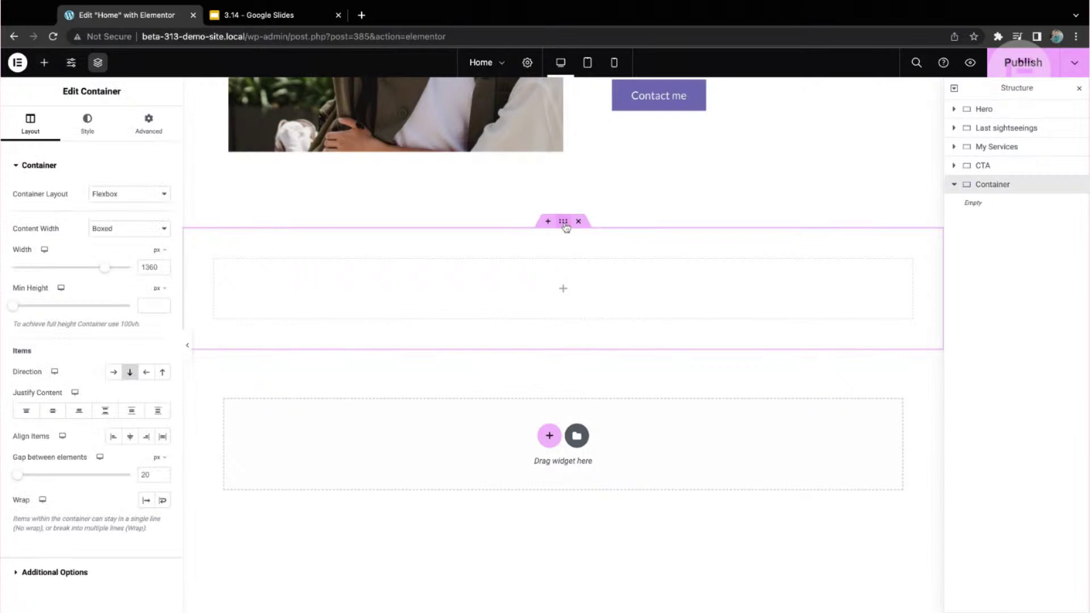
left_click(44, 62)
left_click(45, 321)
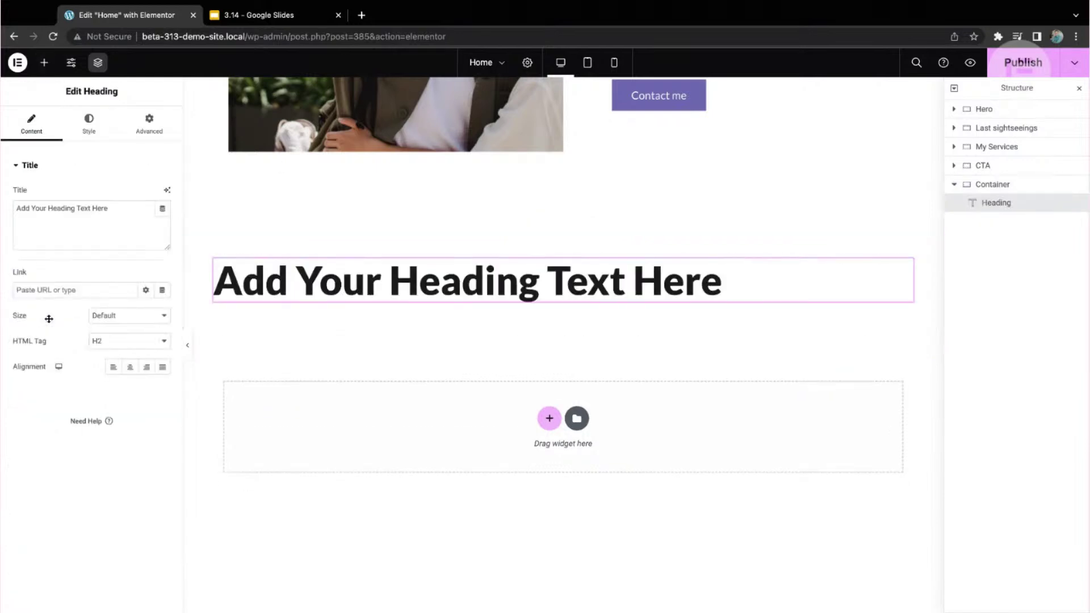
left_click(44, 62)
left_click(57, 309)
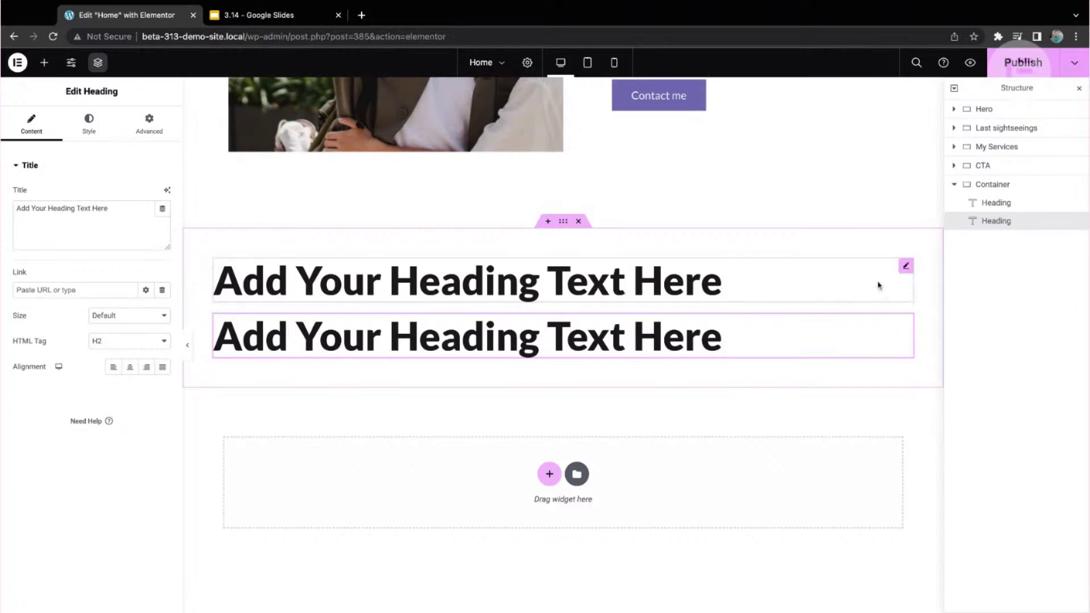
Select the first heading in the container and insert an Image widget directly after it, then review the widget order
left_click(906, 268)
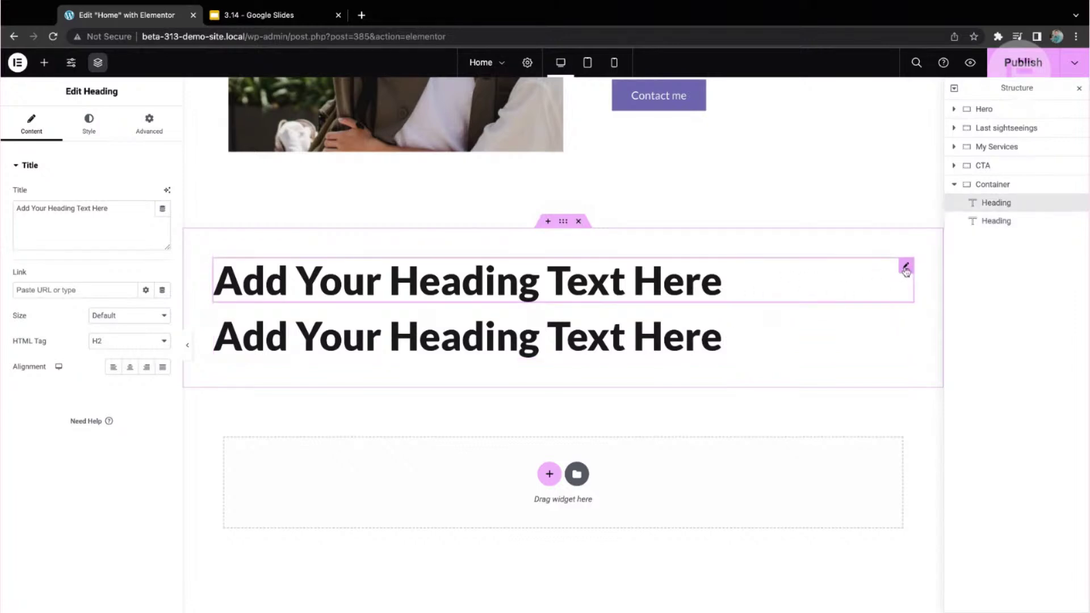
left_click(43, 62)
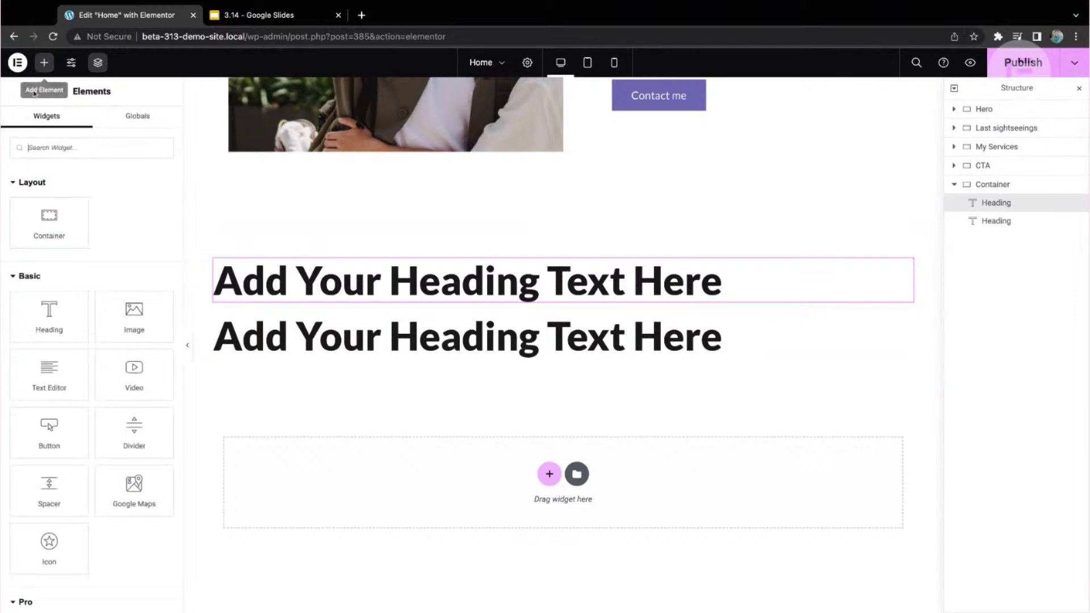
left_click(134, 309)
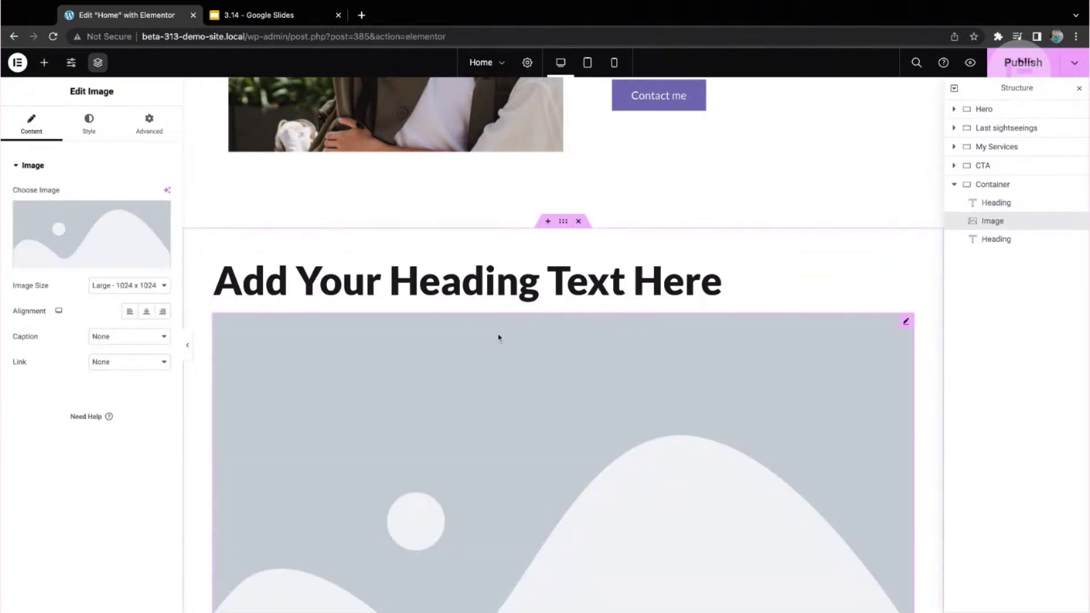
scroll(498, 338, "down", 10)
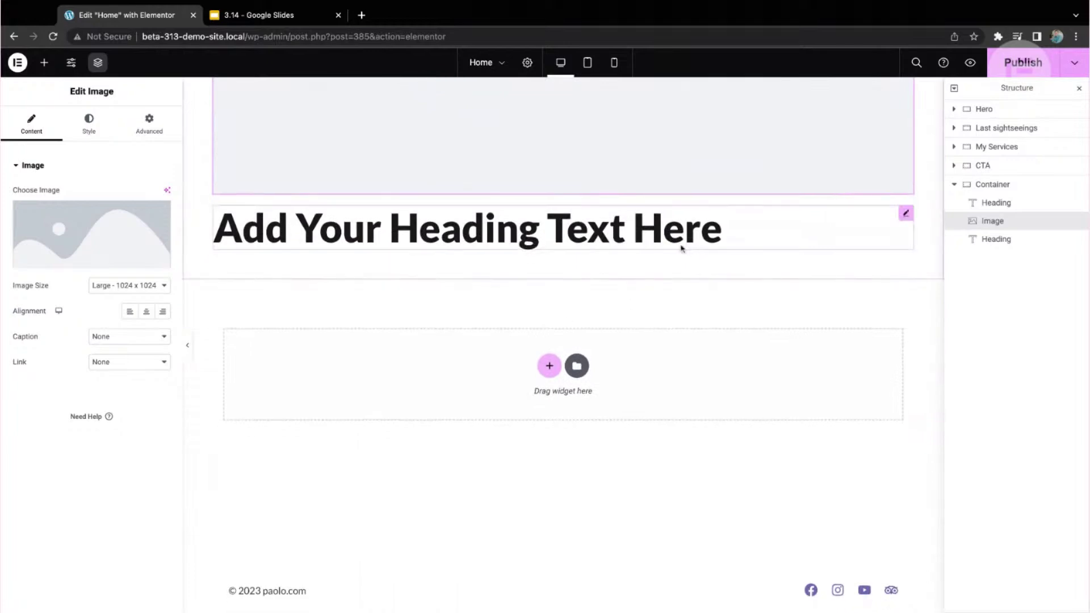
scroll(682, 248, "up", 1)
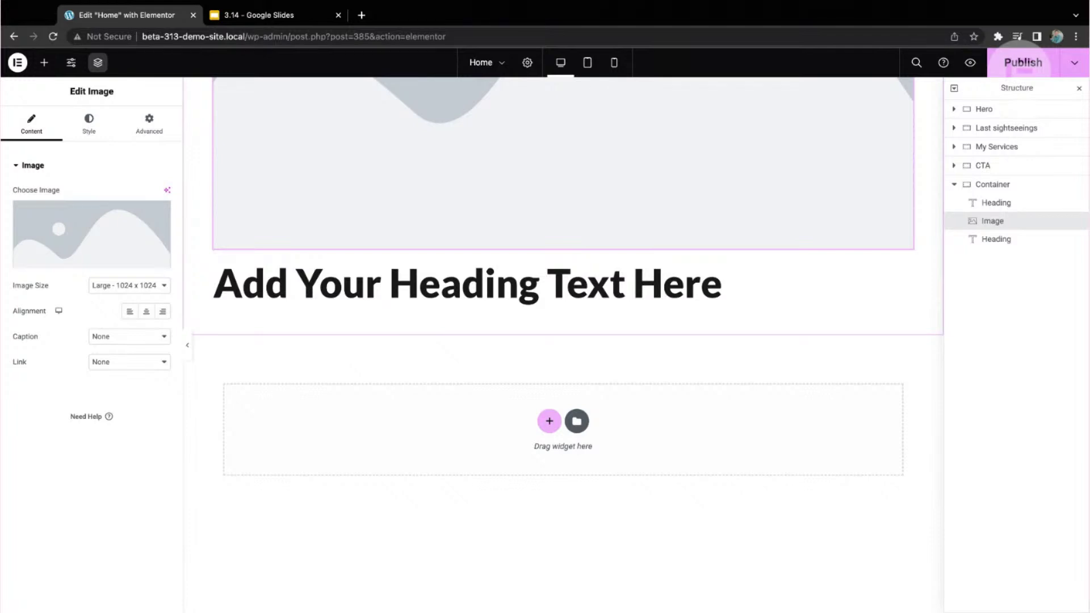
scroll(728, 309, "up", 1)
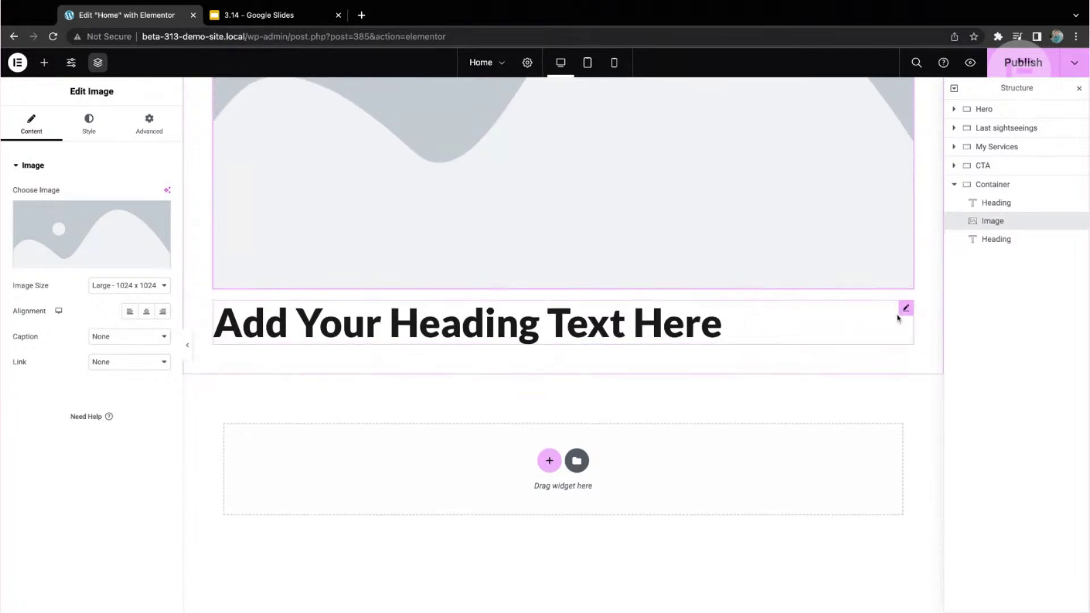
scroll(898, 316, "up", 5)
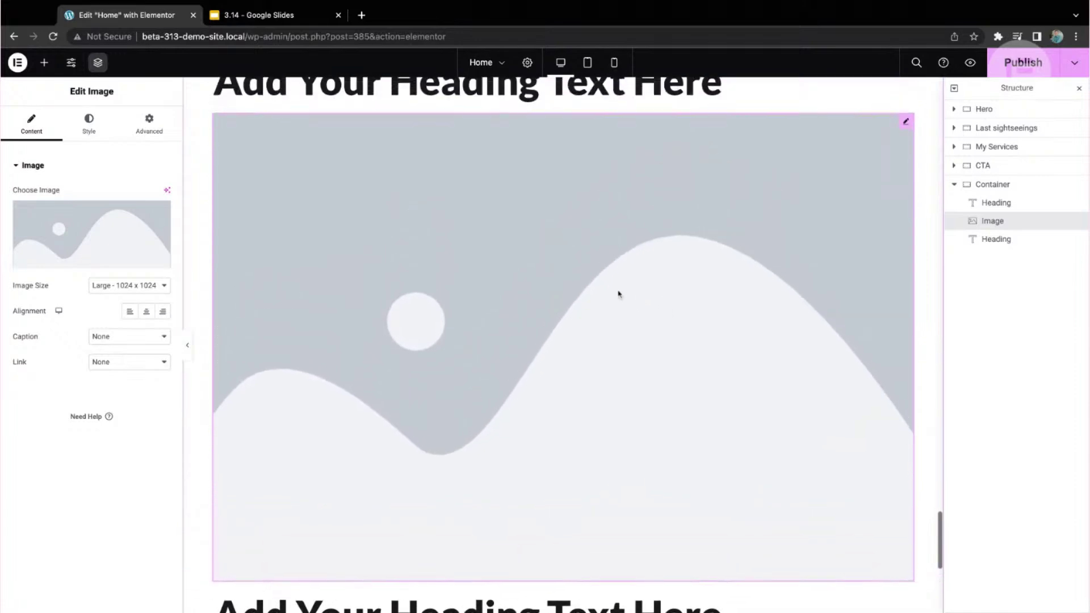
scroll(536, 250, "up", 1)
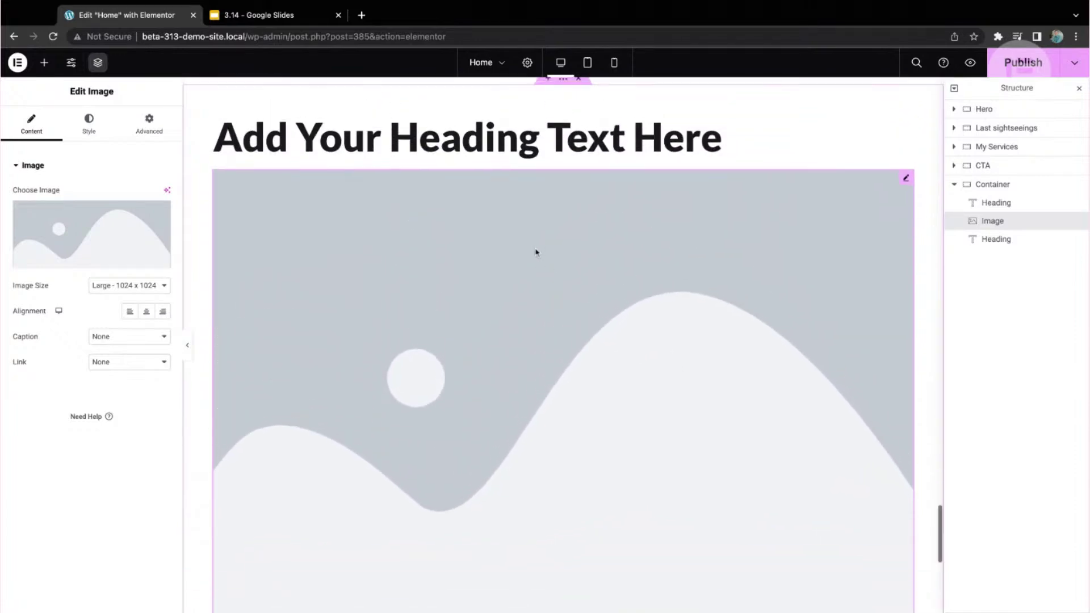
scroll(537, 250, "up", 1)
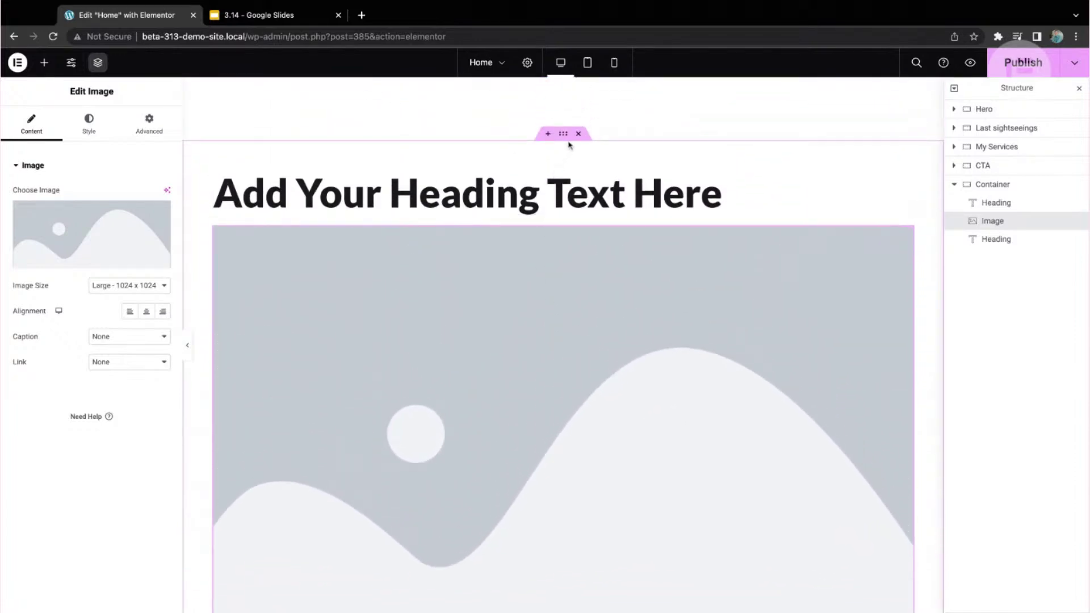
Delete the lower Heading, the Image and the upper Heading from the container
scroll(755, 248, "down", 5)
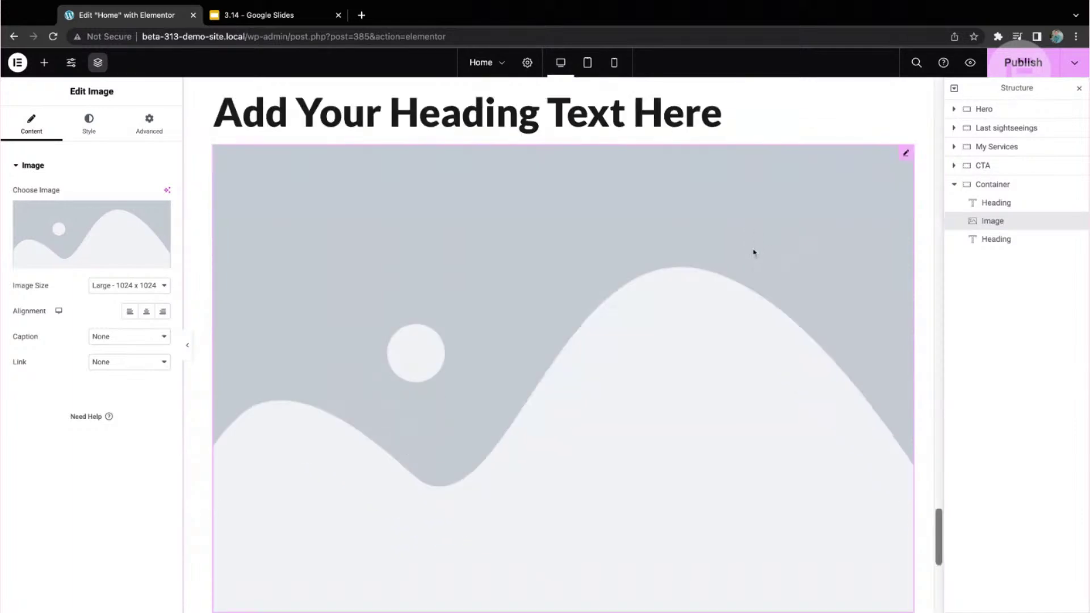
right_click(745, 408)
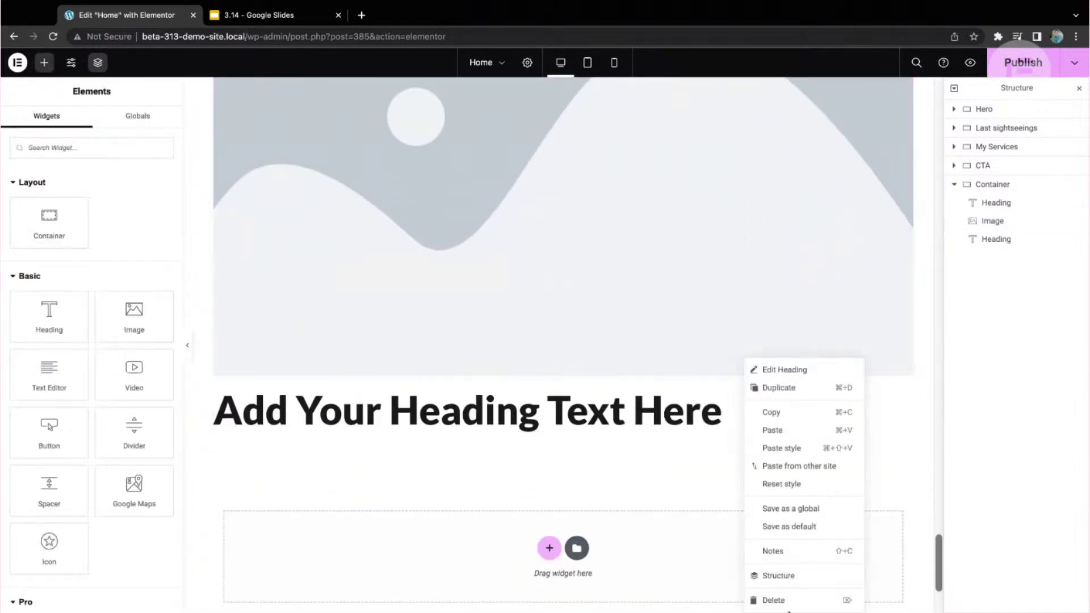
left_click(783, 602)
right_click(657, 278)
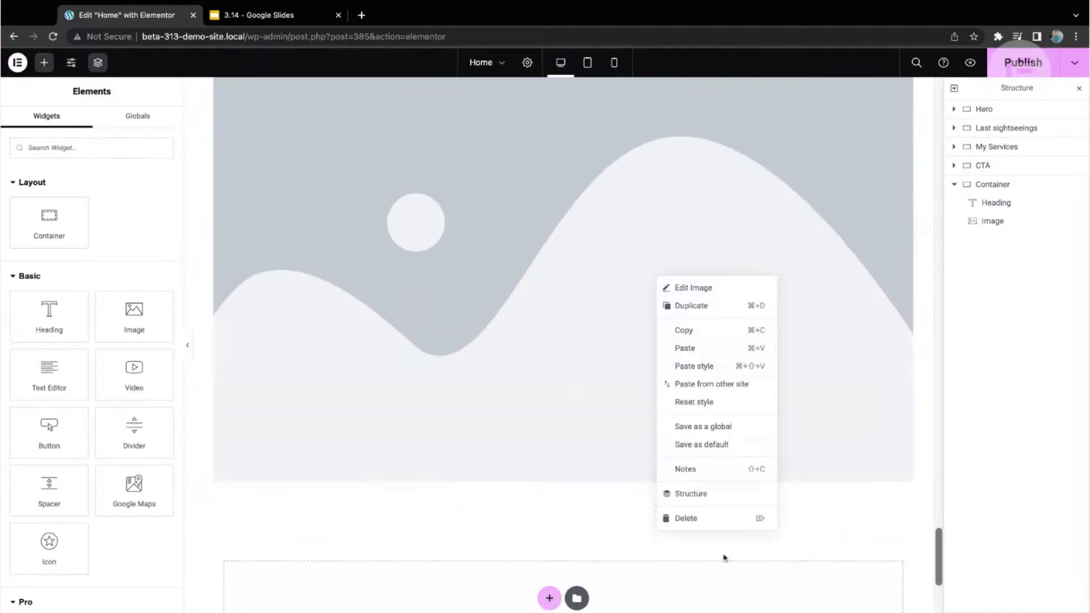
left_click(704, 518)
scroll(735, 385, "up", 3)
right_click(744, 451)
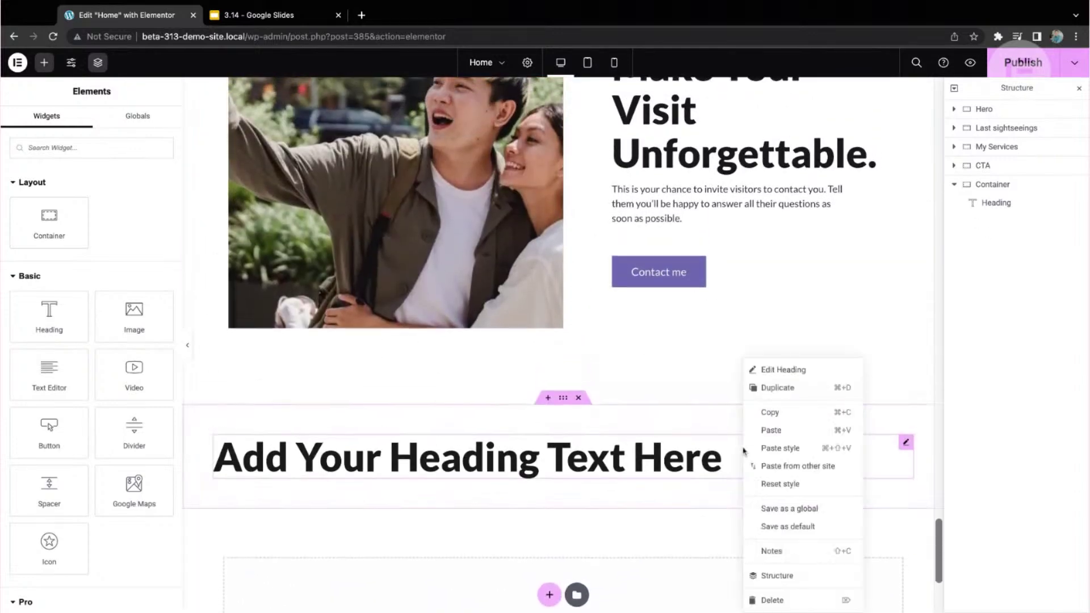
left_click(784, 599)
Place a Button widget in the empty container below the CTA section
scroll(273, 262, "down", 2)
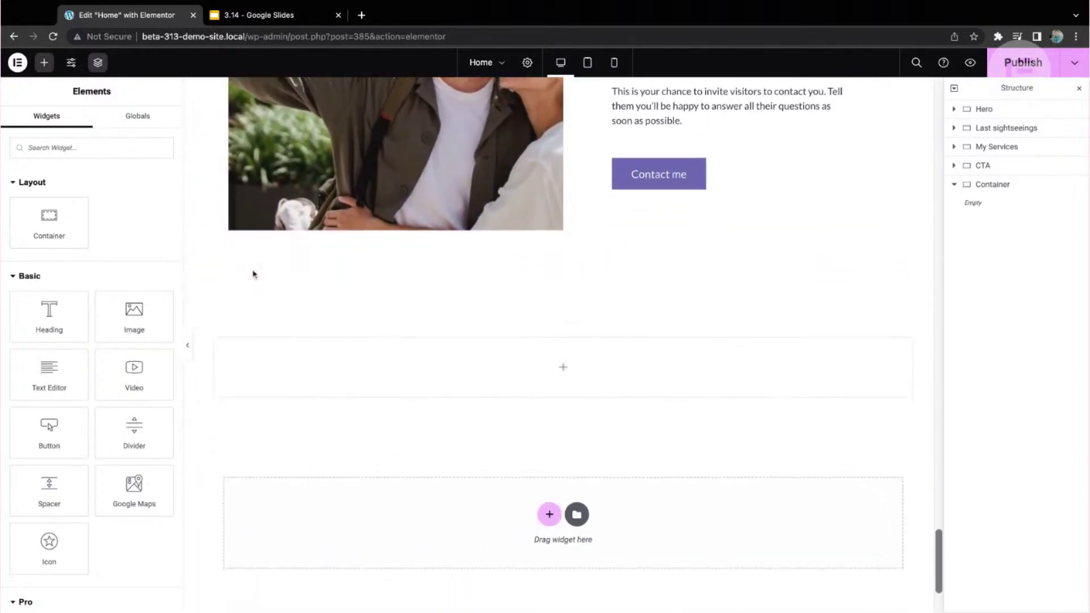
scroll(338, 345, "down", 1)
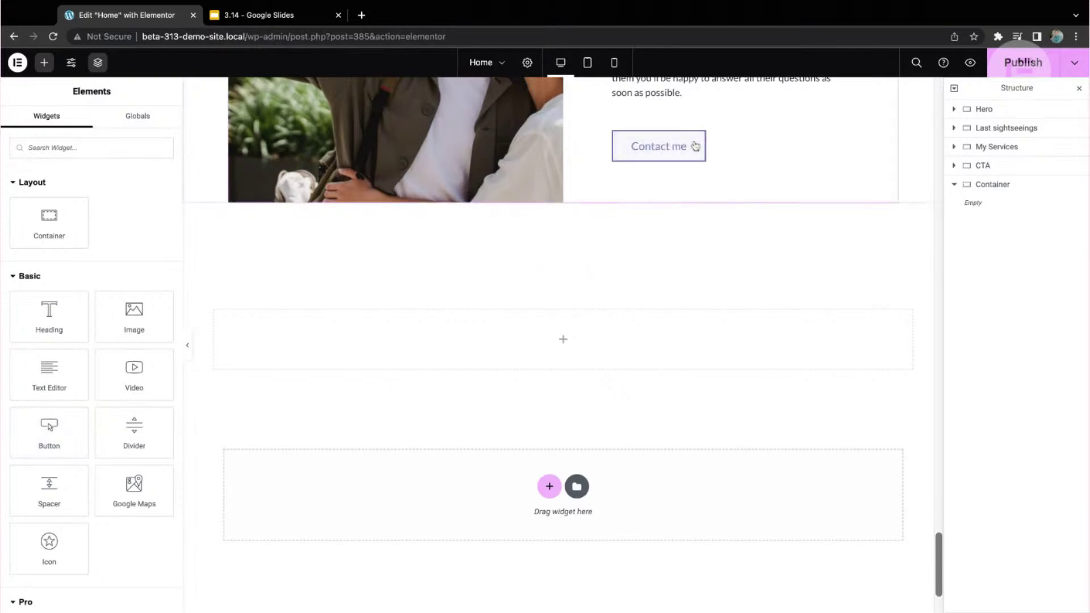
left_click_drag(44, 429, 563, 341)
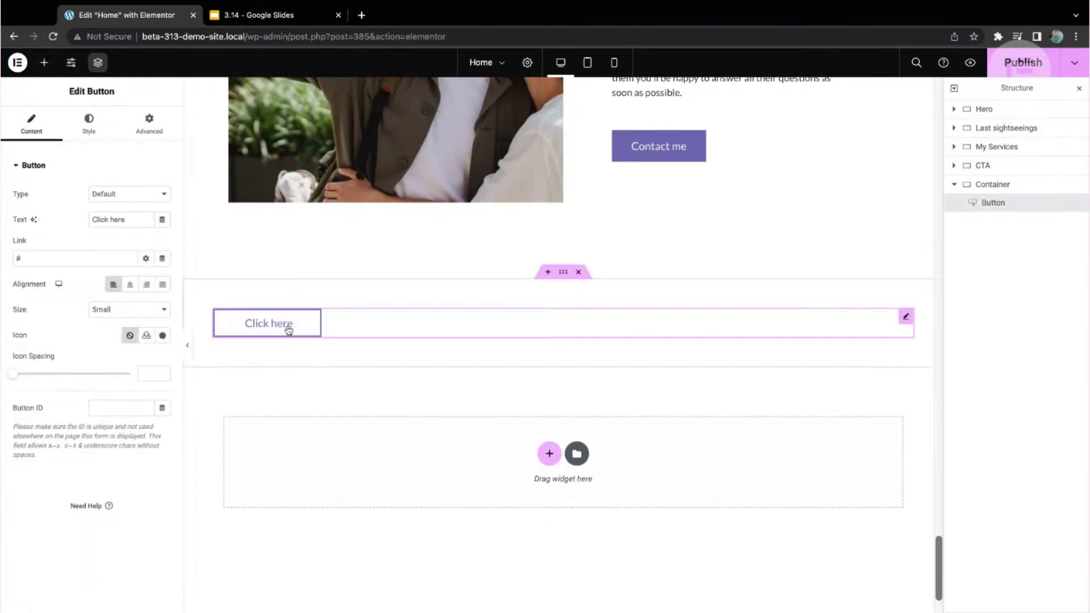
Add a second Button widget beneath the "Click here" button and delete it again
left_click(44, 62)
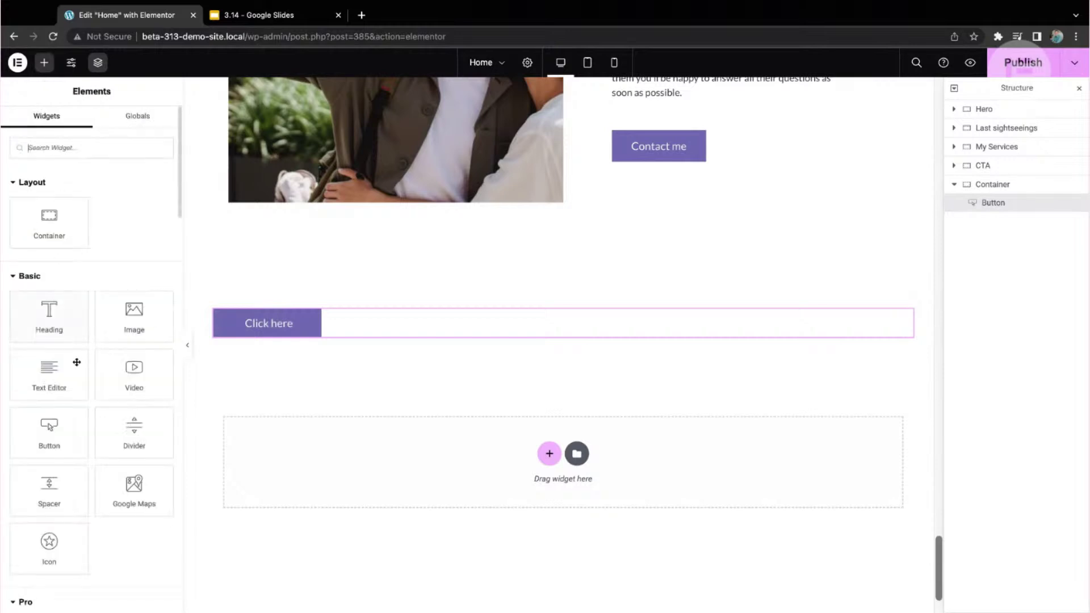
left_click(47, 428)
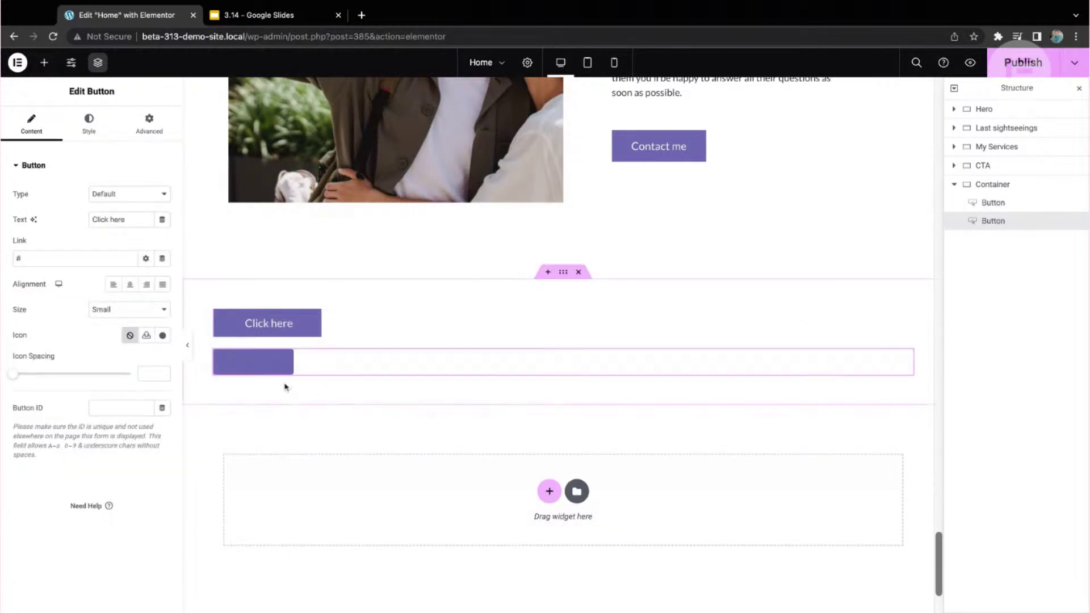
right_click(316, 366)
left_click(356, 600)
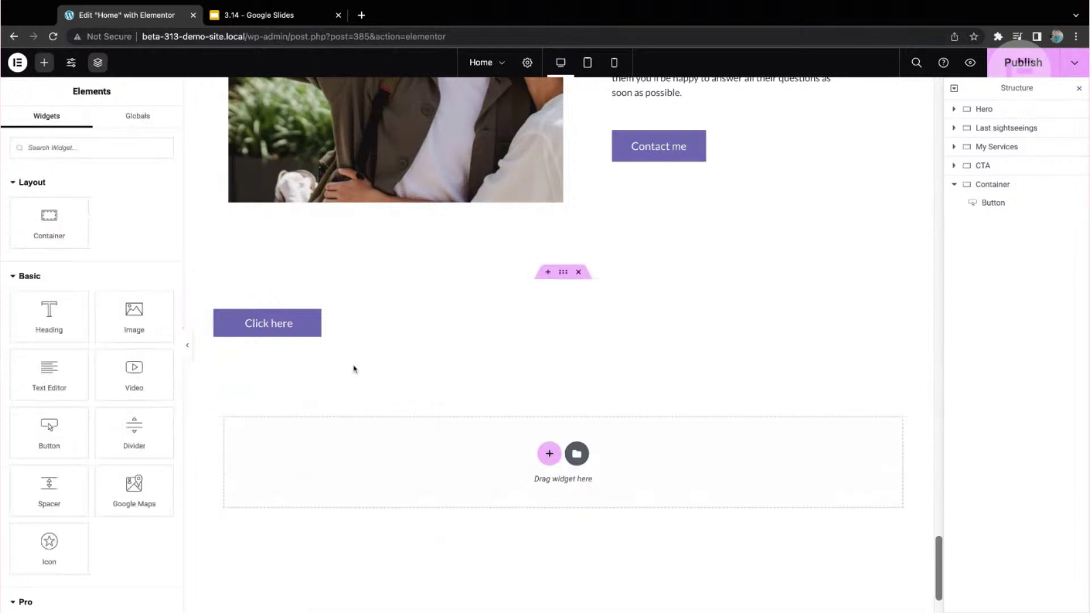
Clear the area below the CTA section by deleting the remaining button, a trial button placed beneath its container, and both containers
right_click(341, 332)
left_click(369, 571)
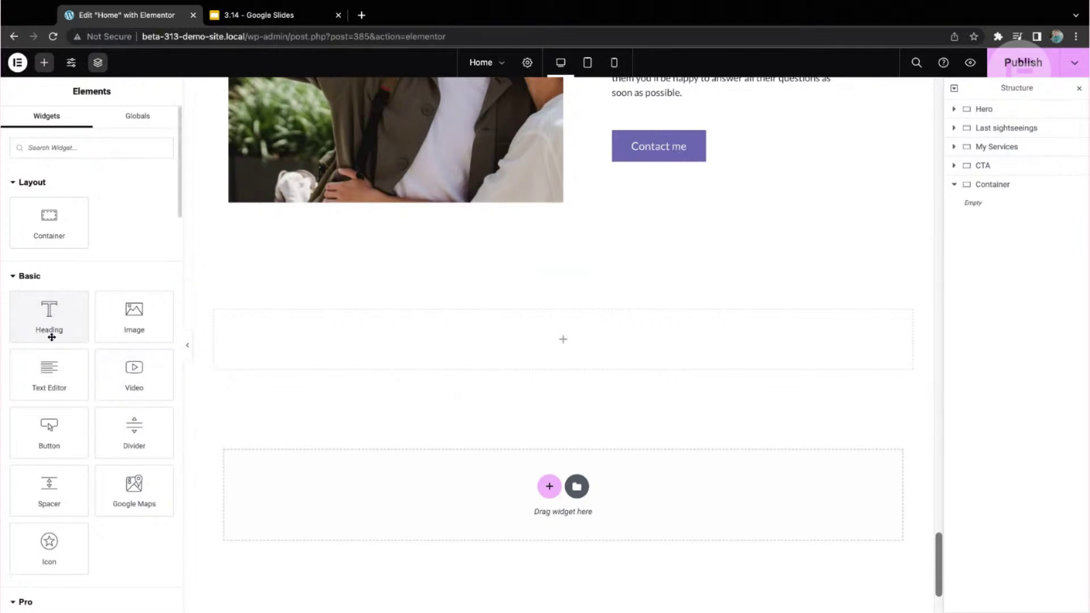
left_click_drag(51, 433, 369, 401)
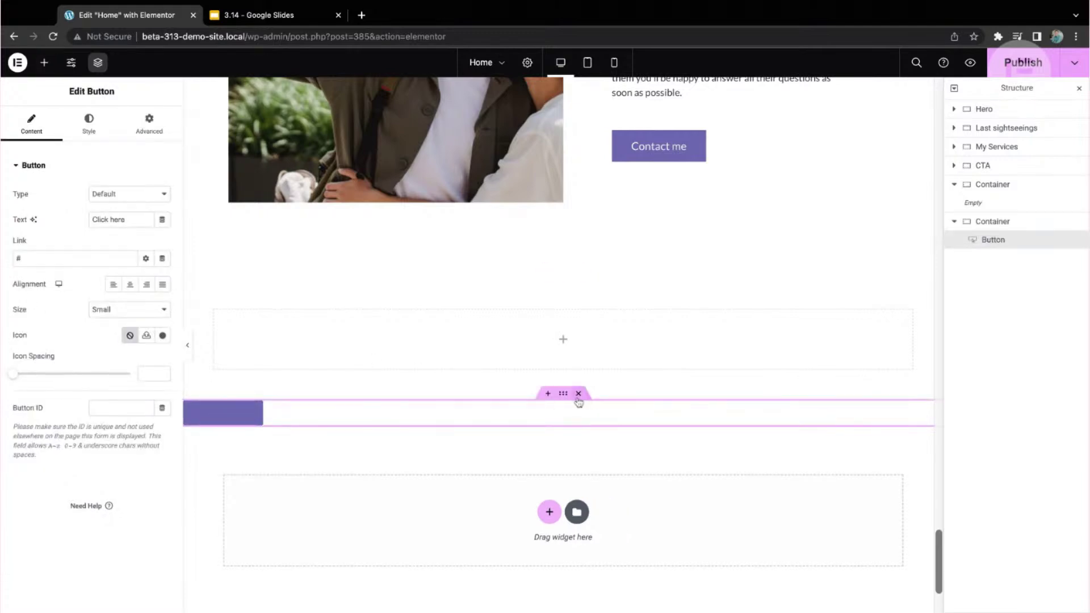
left_click(578, 394)
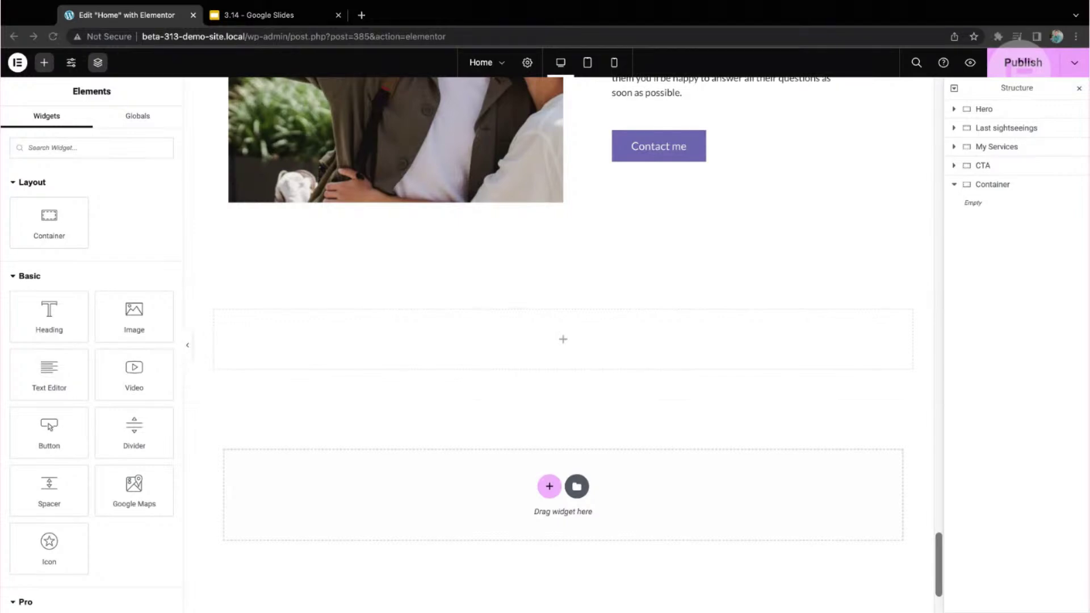
left_click(580, 270)
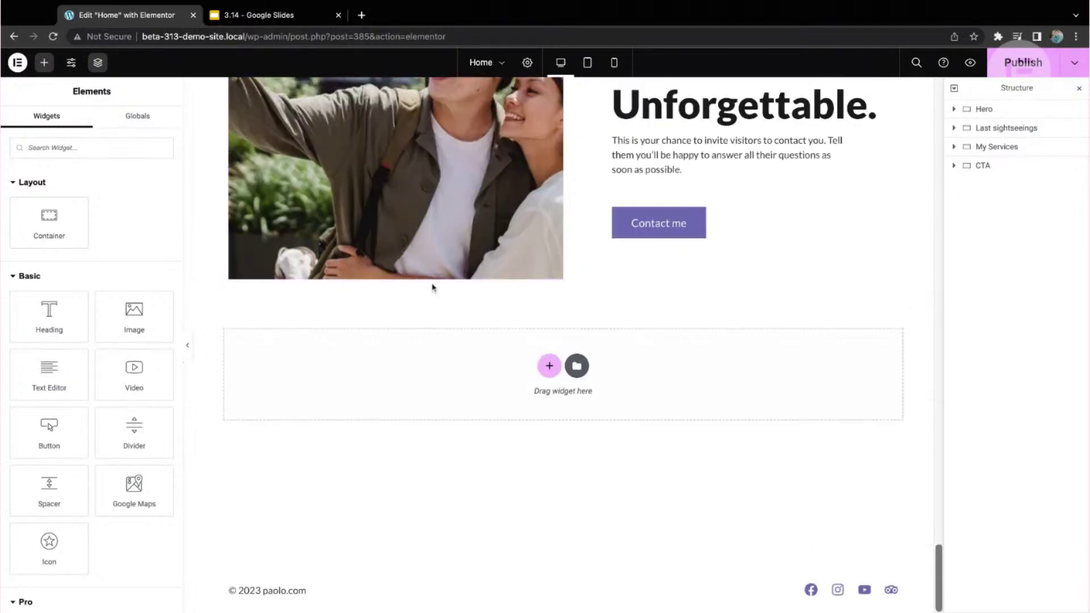
Look through the Home page between its header, content sections and footer
scroll(428, 290, "up", 4)
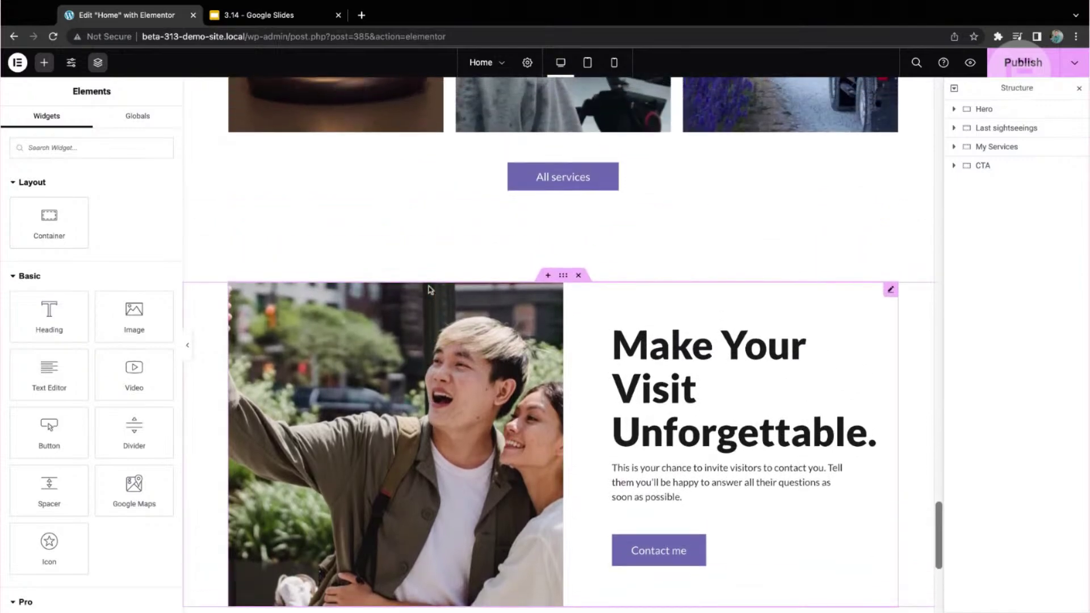
scroll(205, 340, "up", 6)
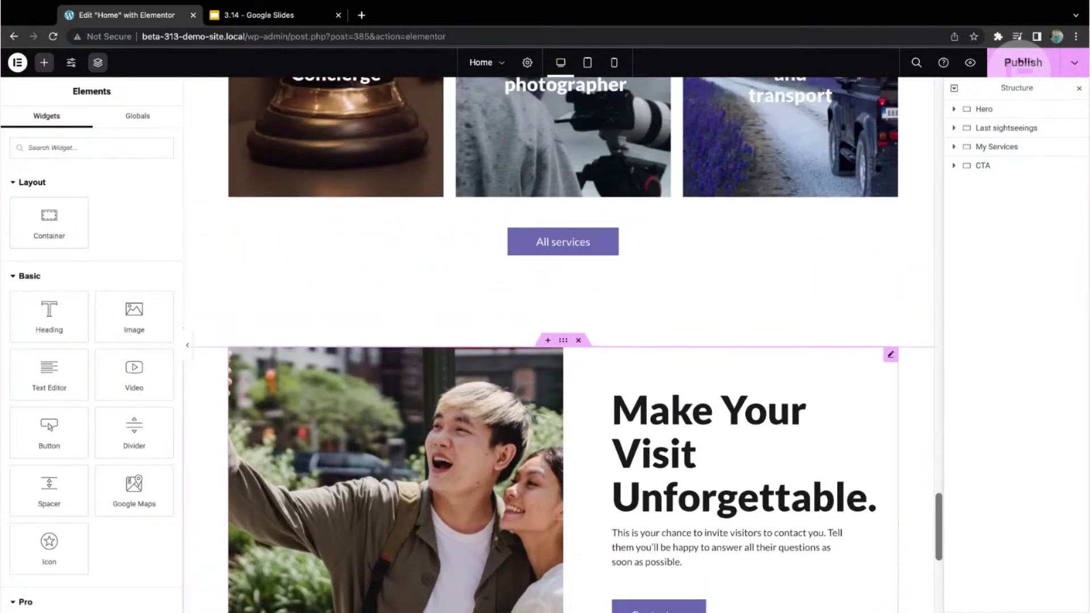
scroll(204, 340, "up", 10)
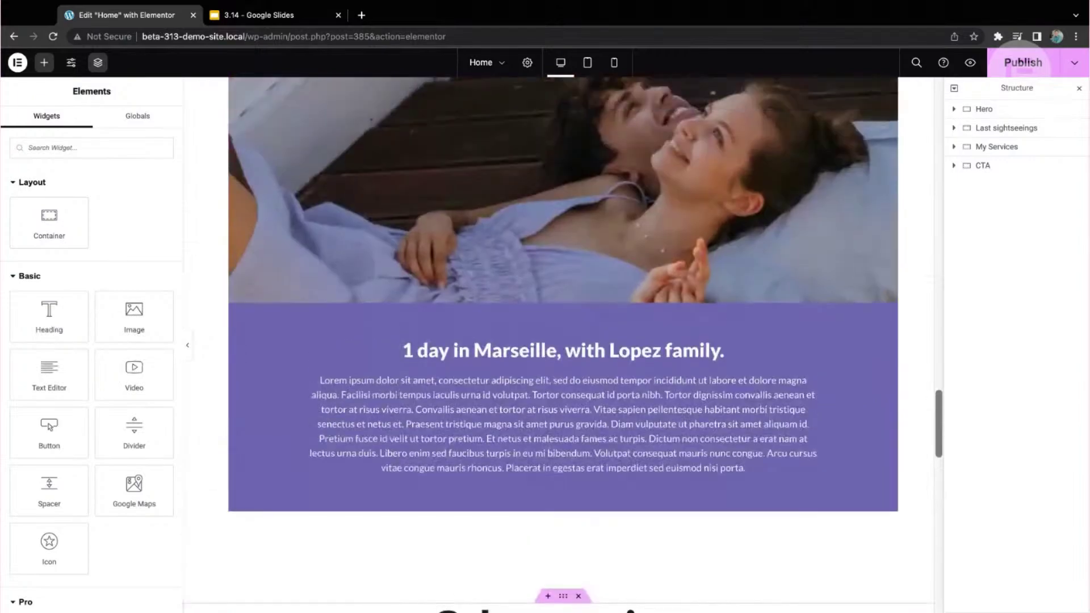
scroll(432, 306, "up", 15)
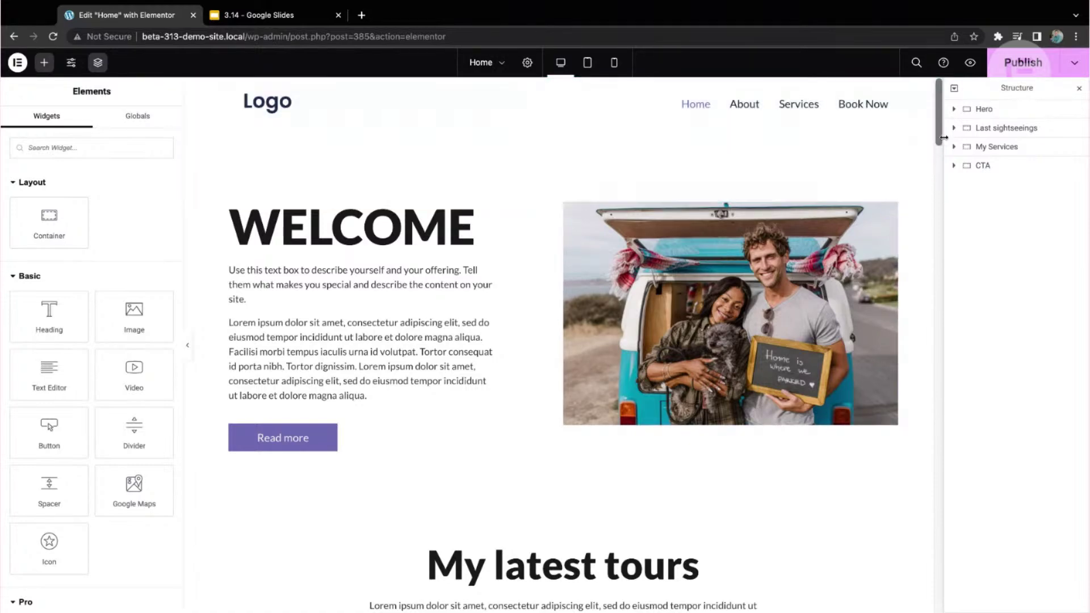
scroll(941, 138, "down", 15)
scroll(941, 138, "down", 20)
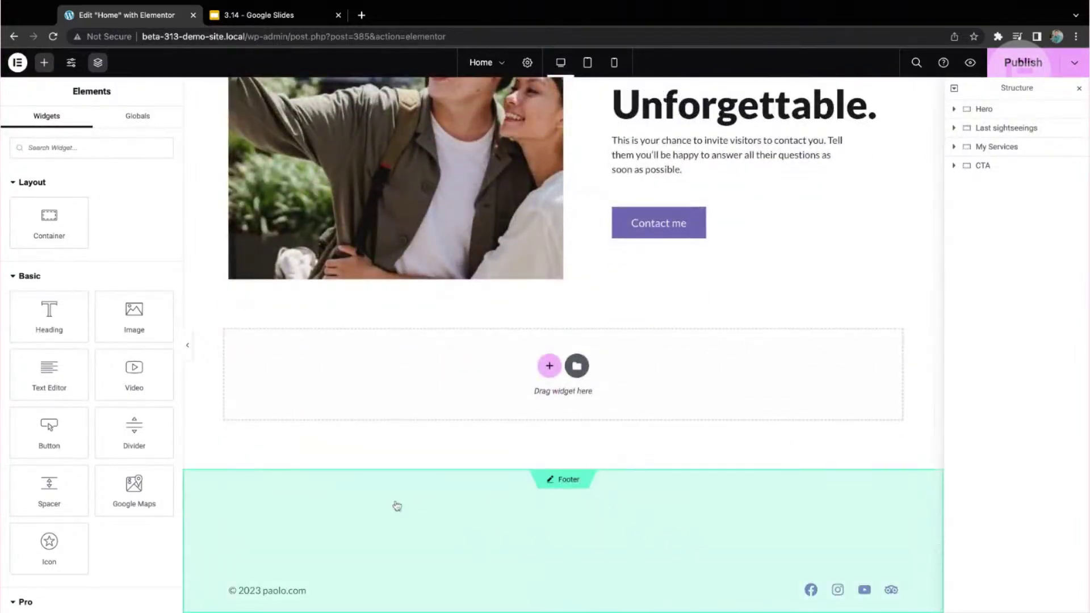
scroll(860, 494, "up", 15)
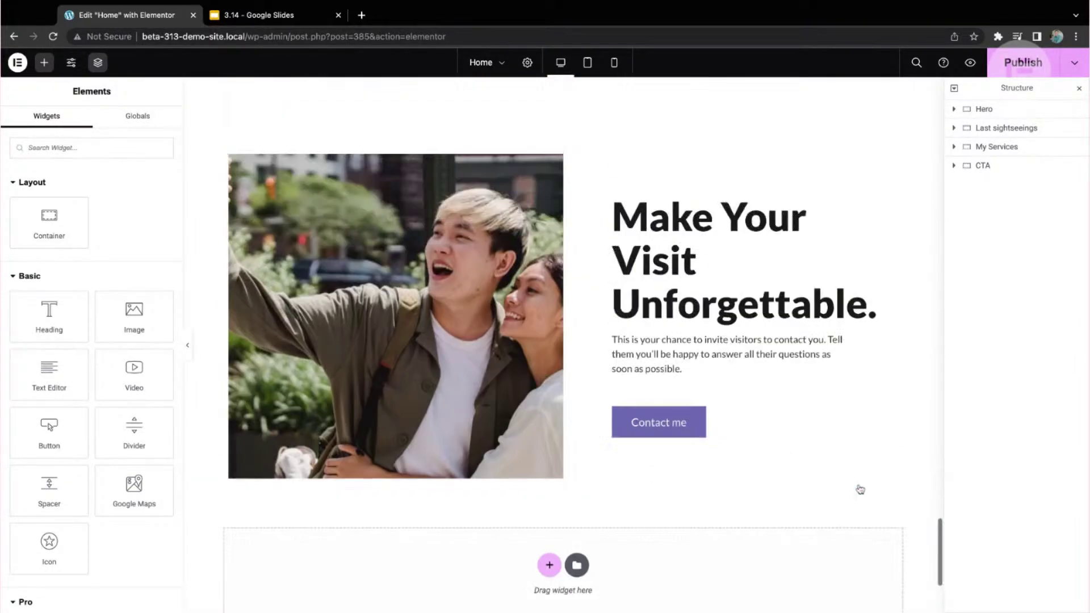
scroll(860, 500, "up", 10)
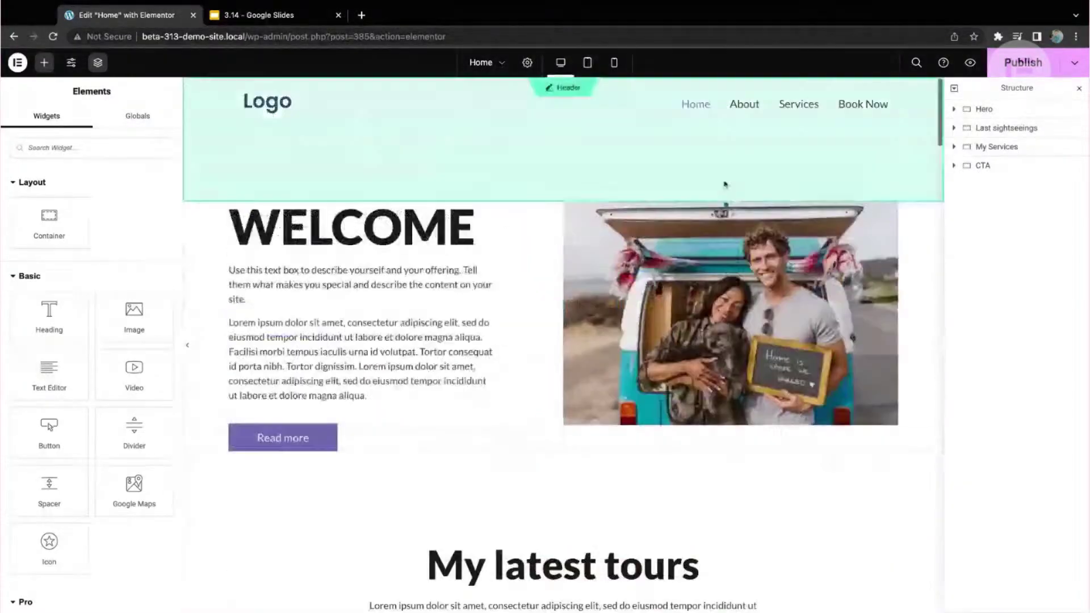
Switch to editing the Header, saving the page changes, and return to editing the Home page
left_click(565, 91)
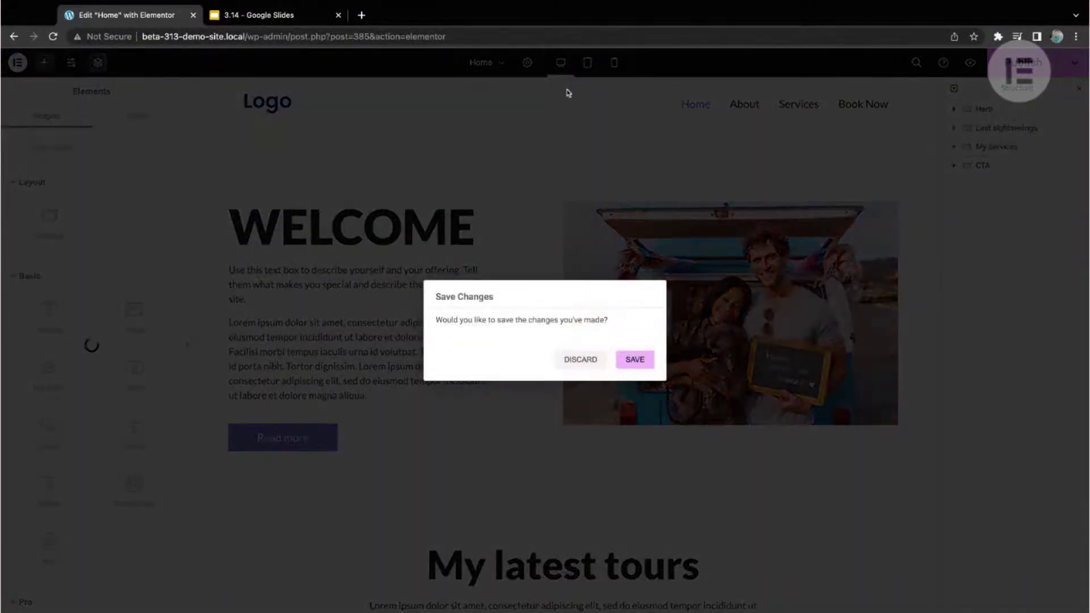
left_click(634, 360)
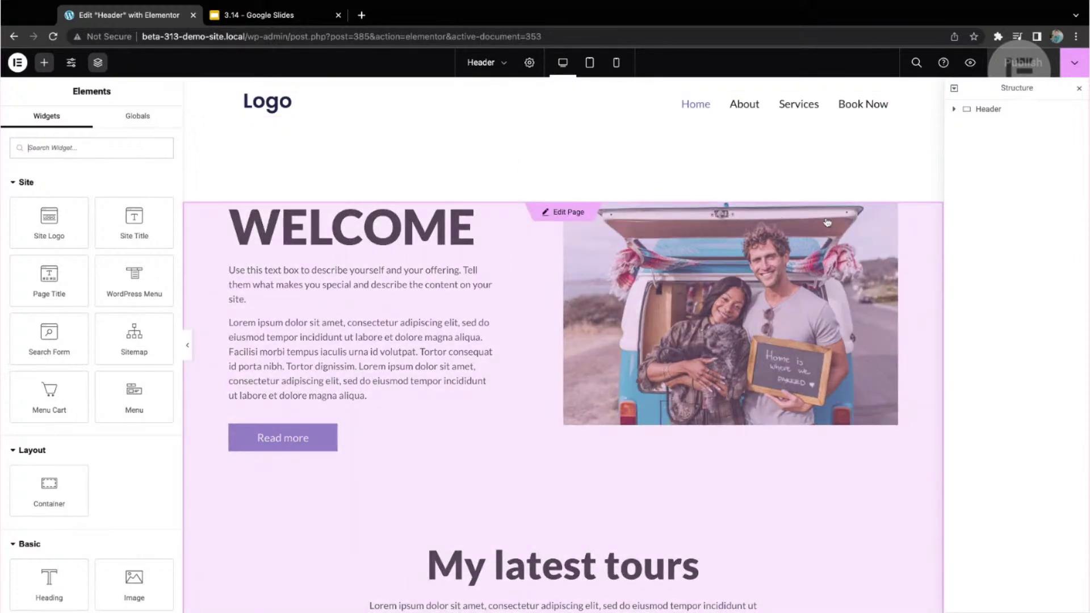
left_click(566, 218)
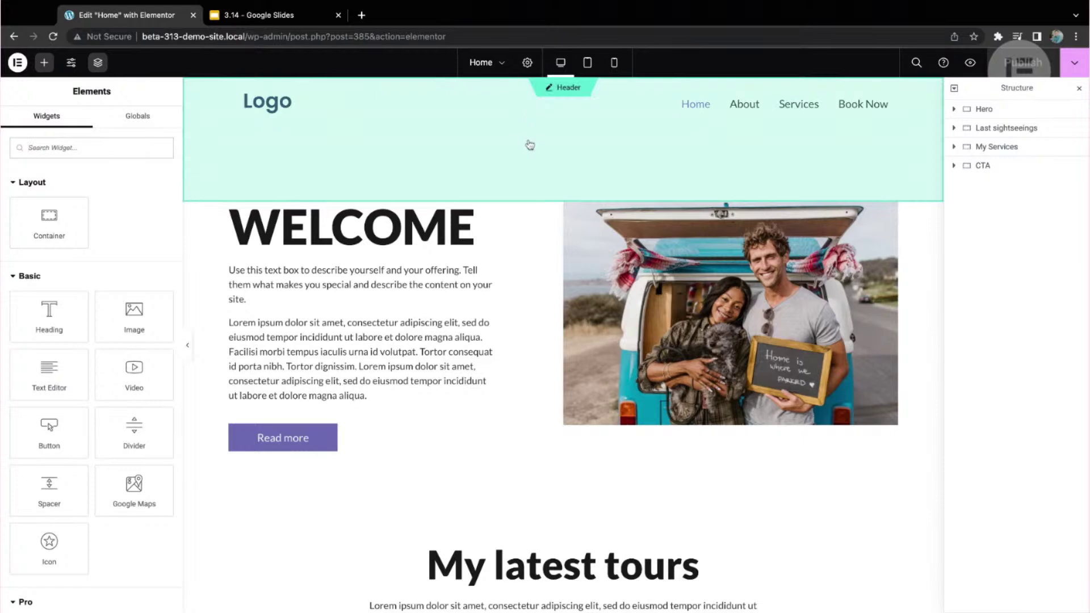
Create a new page from within the editor and highlight its default title
left_click(499, 63)
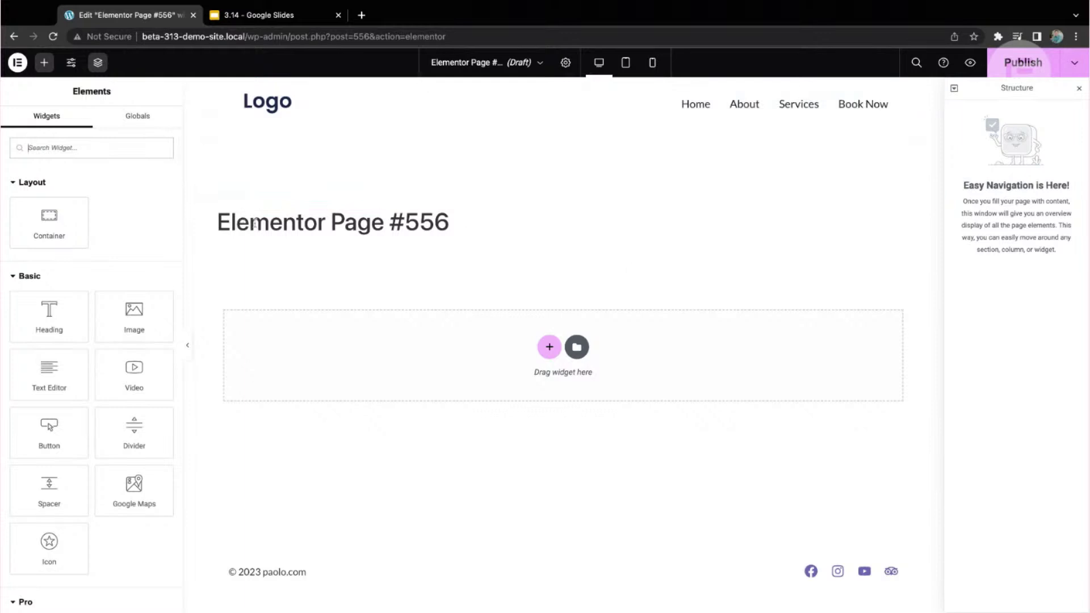
left_click_drag(220, 228, 448, 226)
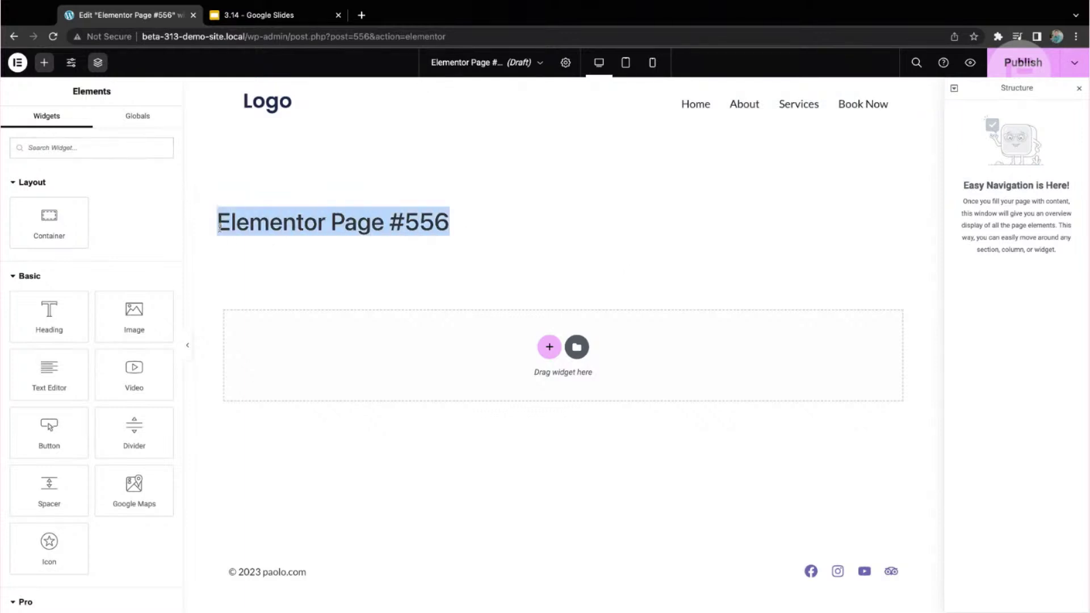
left_click(447, 226)
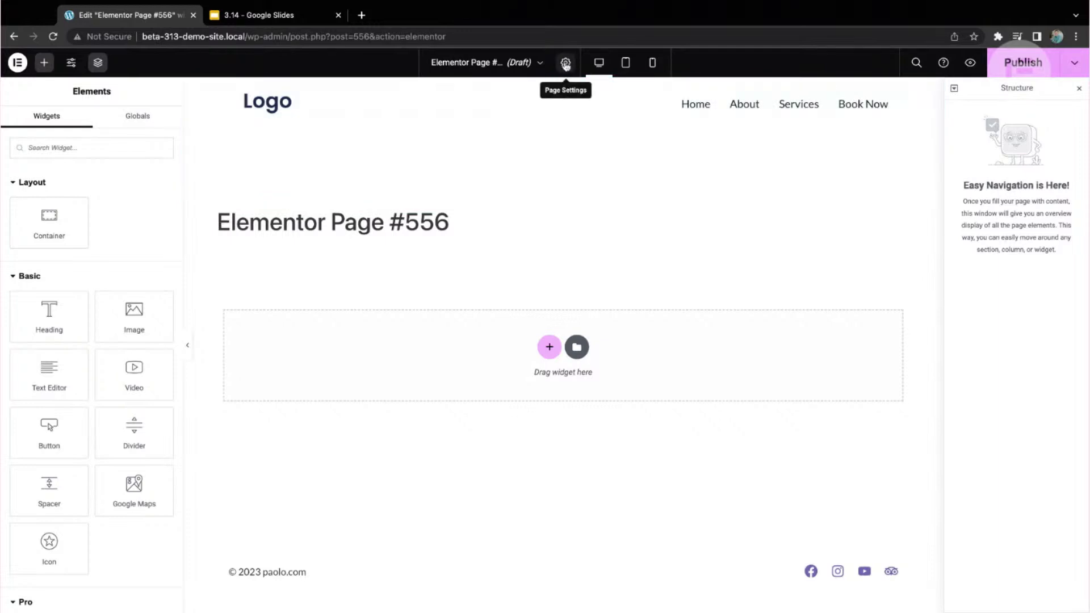
Open the new page's settings and set its title to Shop
left_click(565, 63)
triple_click(129, 198)
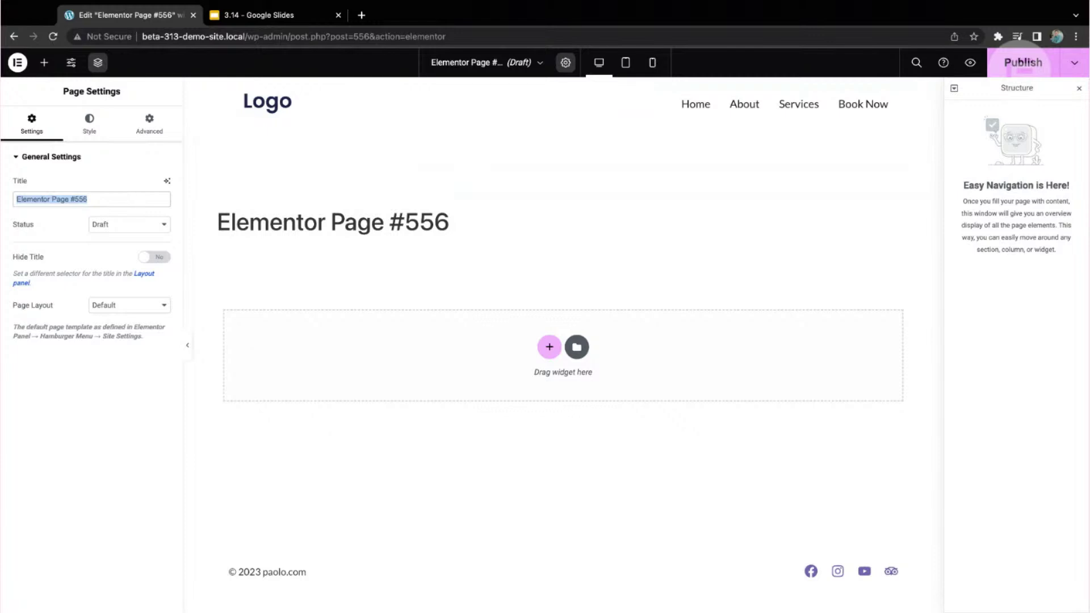
type("Shop")
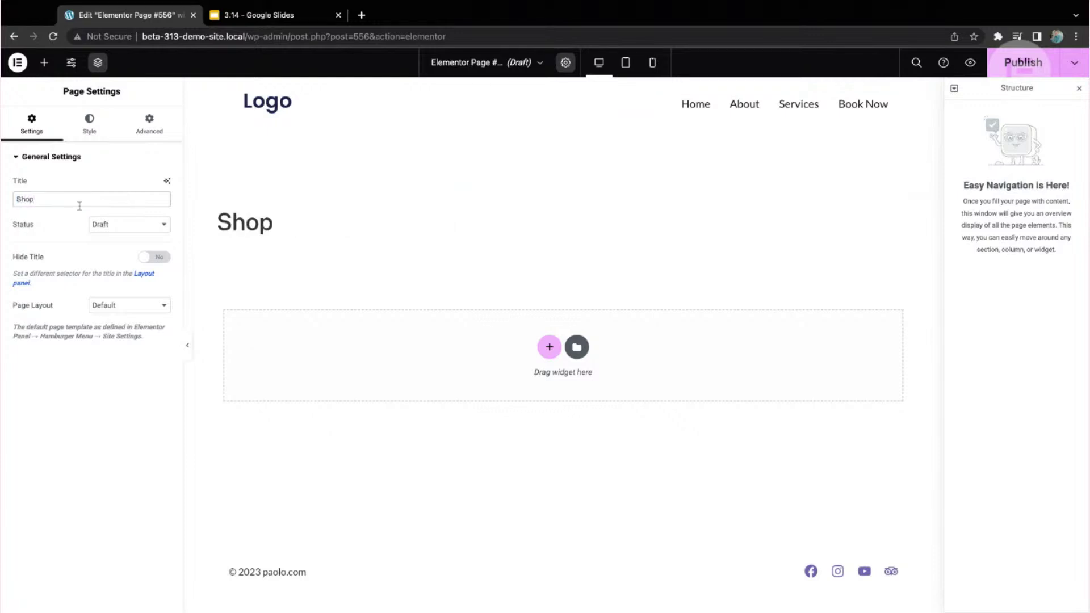
Replace the page title with Products and publish the page
key("ctrl+a")
key("BackSpace")
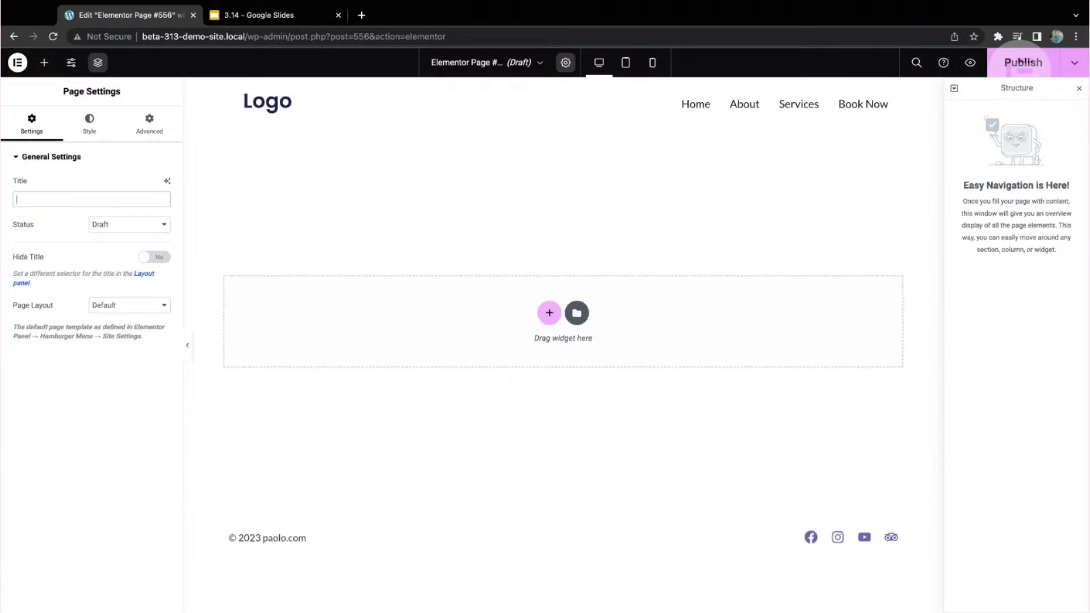
type("Prod")
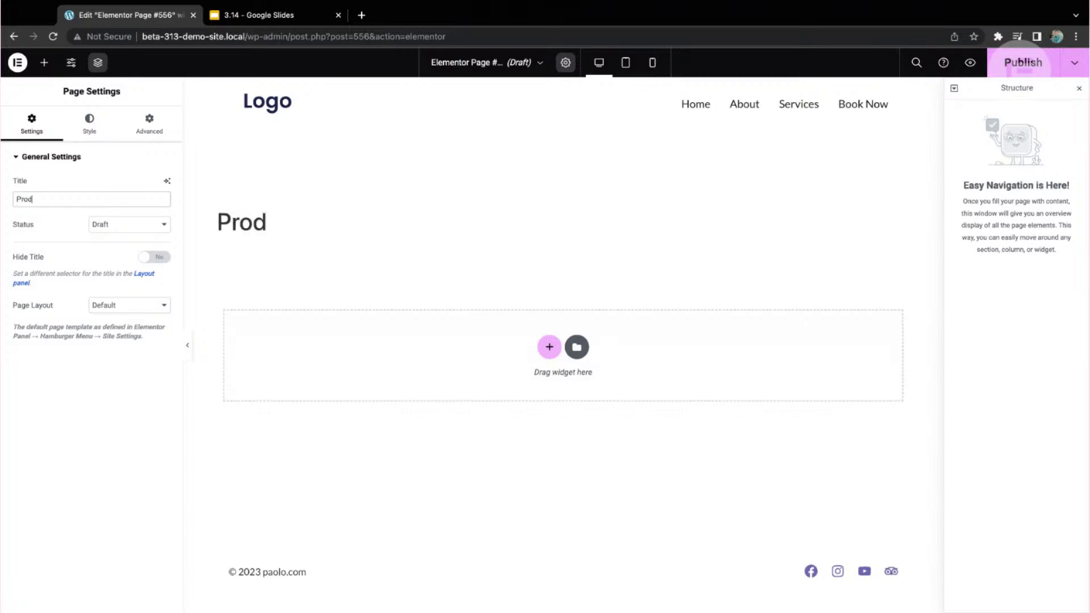
type("ucts")
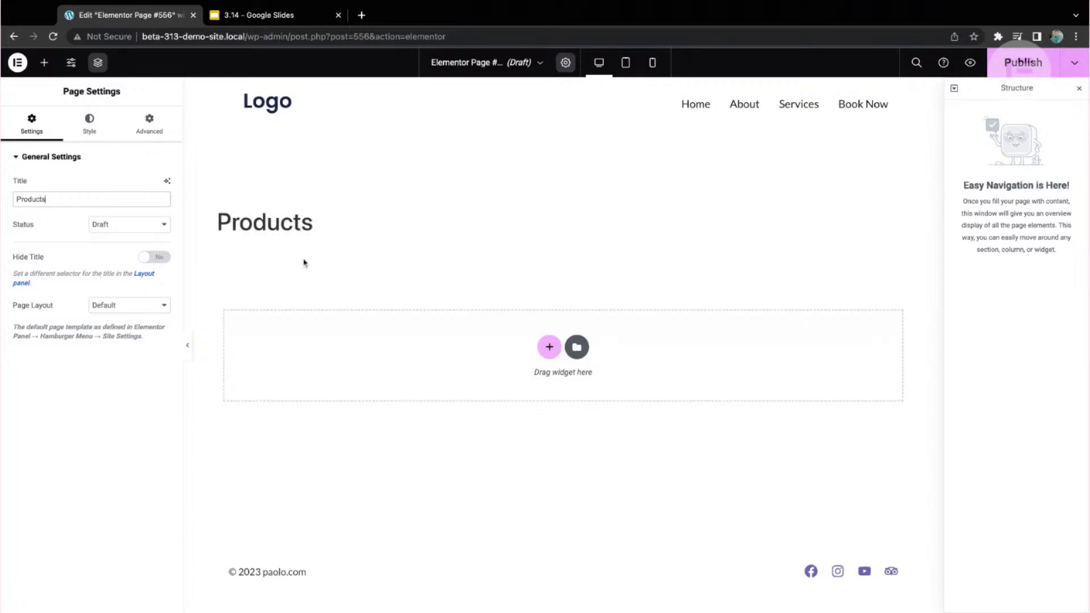
left_click(1016, 64)
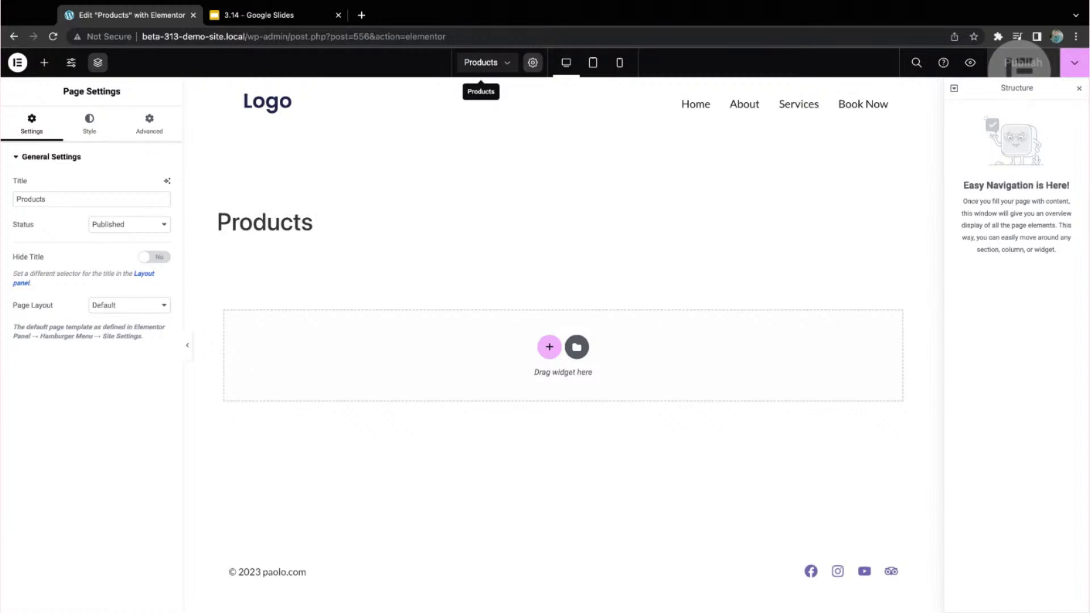
Check the list of recently edited documents and exit the editor to WordPress
left_click(506, 65)
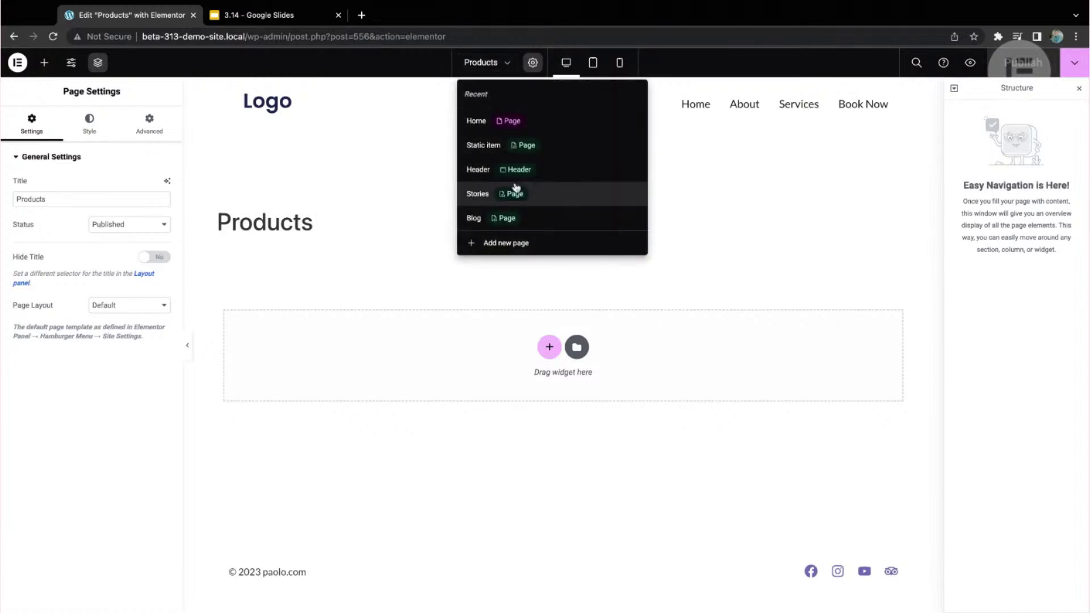
left_click(409, 70)
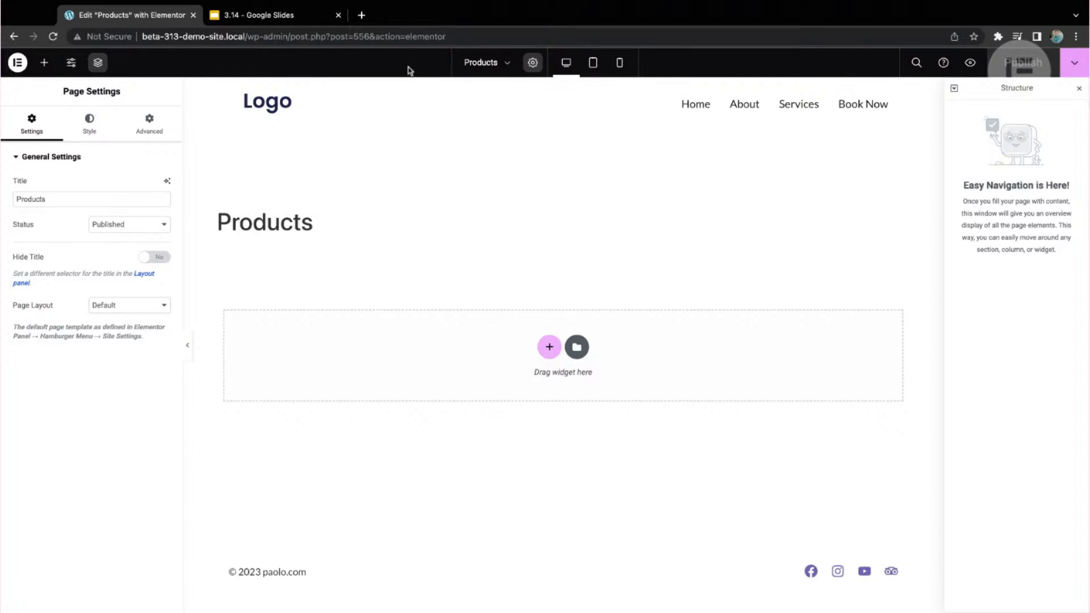
left_click(18, 66)
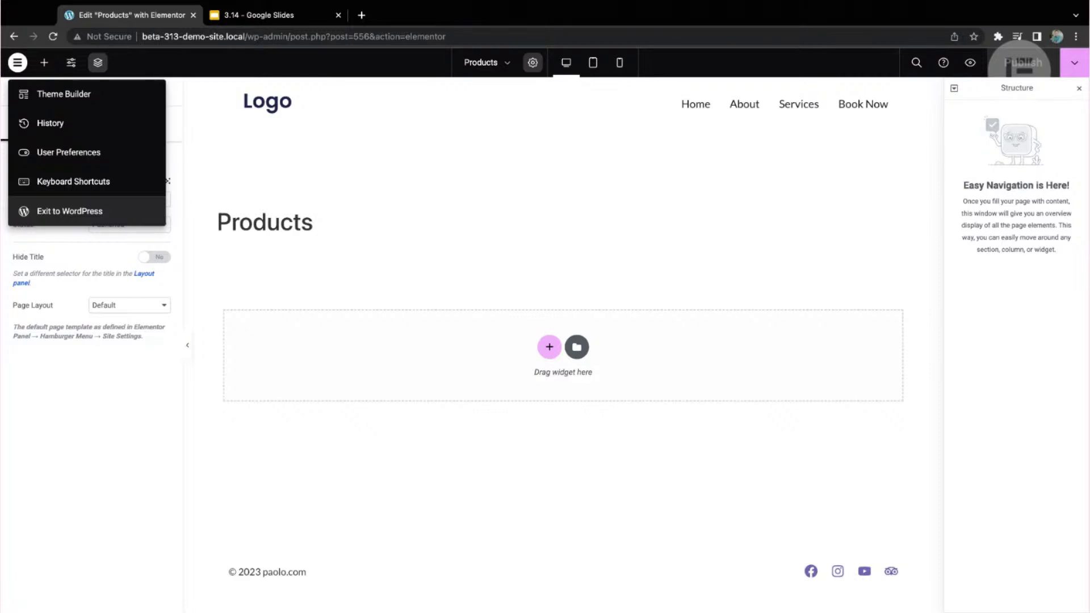
left_click(67, 212)
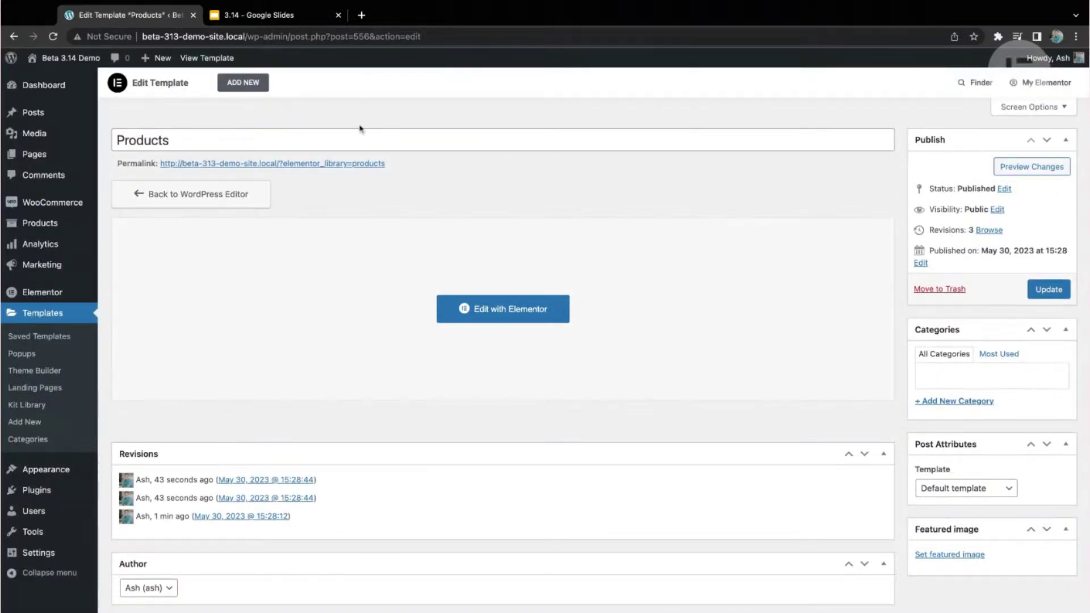
left_click(195, 142)
key("shift+Left")
key("shift+Left")
key("shift+Left")
key("shift+Left")
key("shift+Left")
key("shift+Left")
key("shift+Left")
key("shift+Left")
left_click(170, 137)
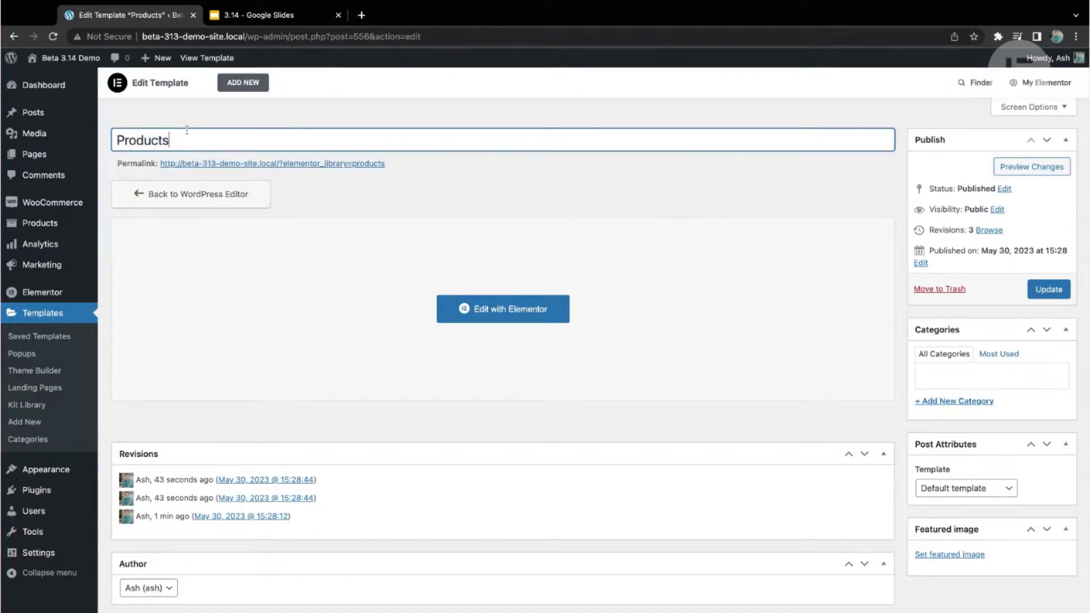
Go to the WordPress dashboard, search the Finder for "home" and open the Home page for editing
left_click(45, 86)
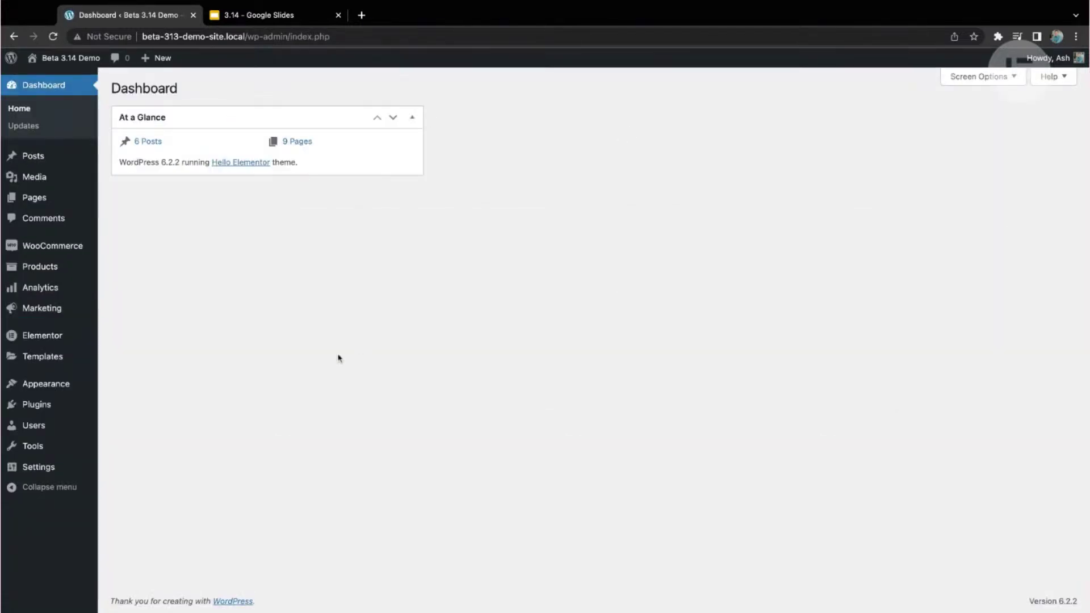
key("ctrl+e")
type("home")
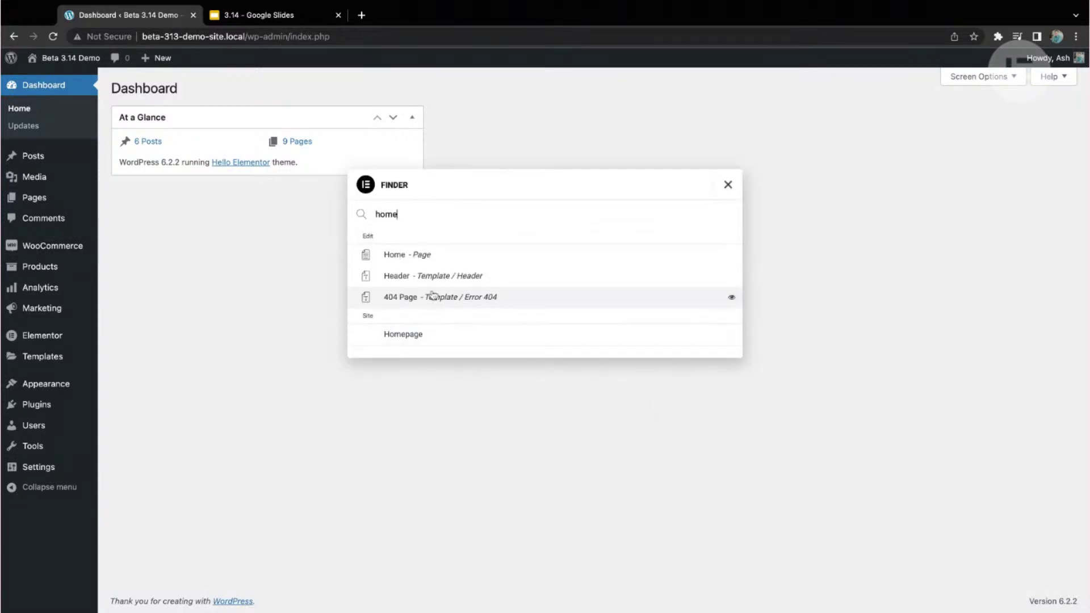
left_click(431, 260)
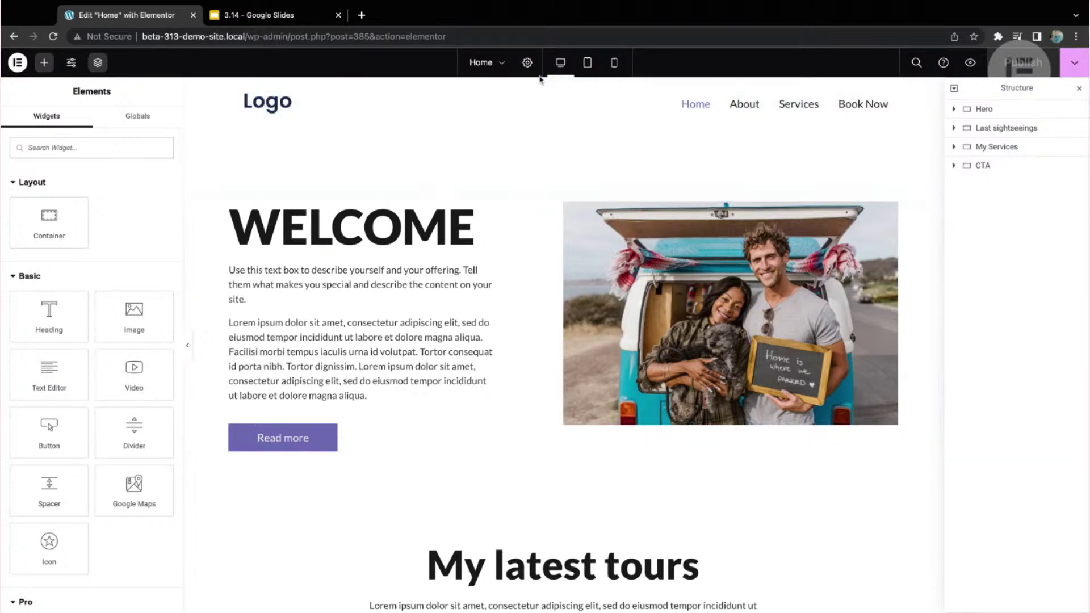
Set the WooCommerce Shop page to Shop in the site settings, save the changes and return to the editor
left_click(71, 63)
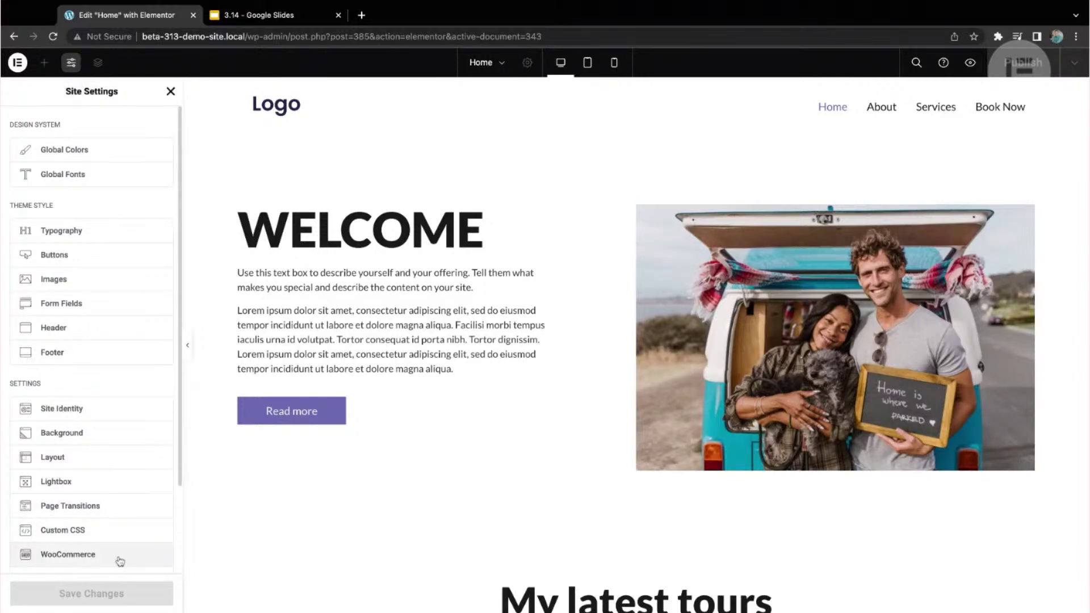
left_click(67, 555)
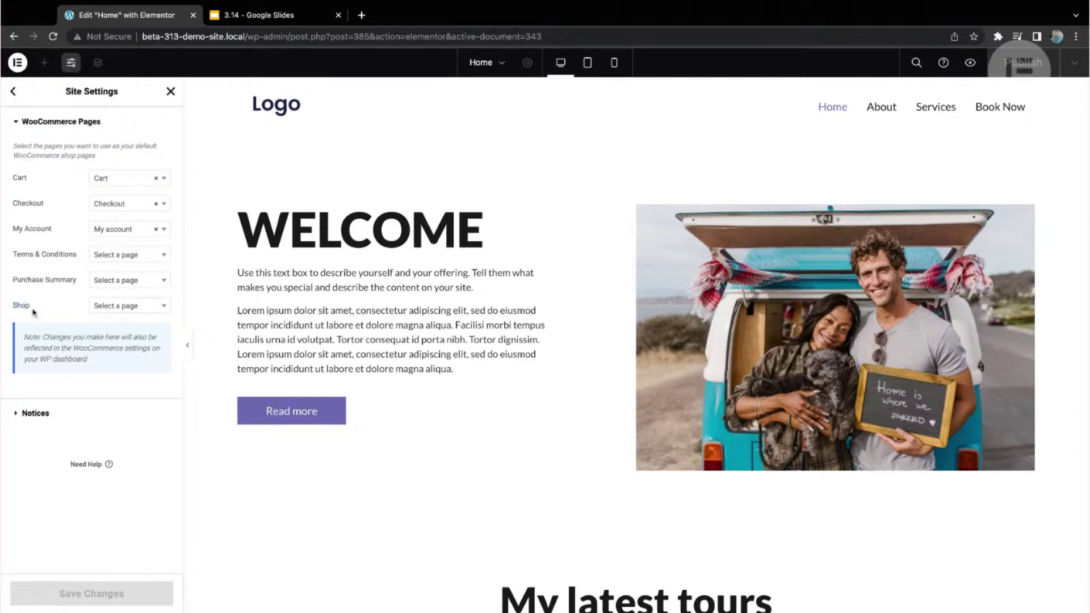
left_click(151, 306)
type("shop")
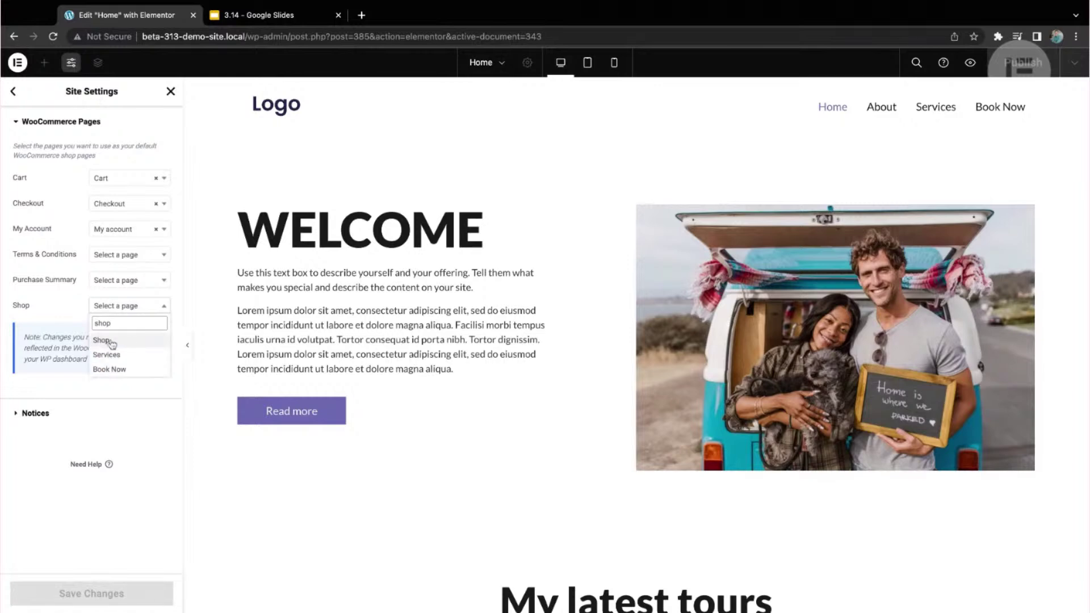
left_click(112, 342)
left_click(94, 594)
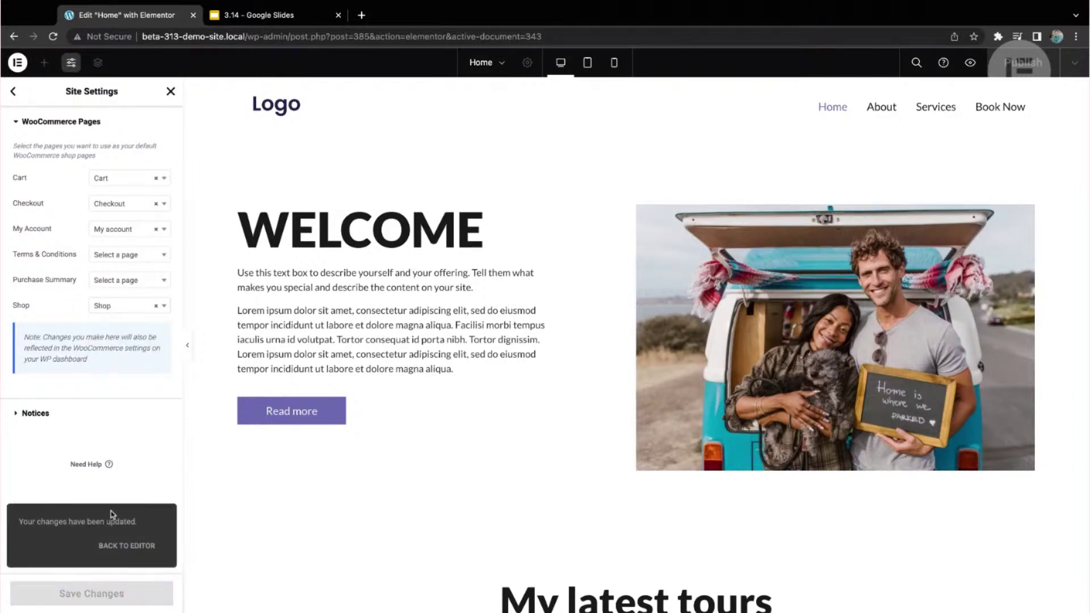
left_click(170, 91)
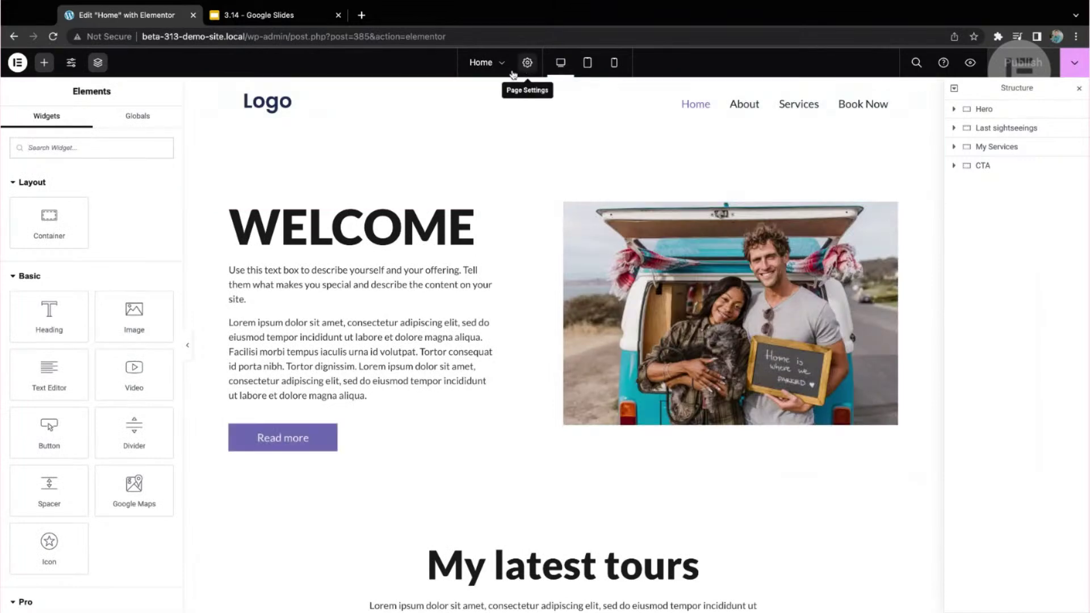
Allow comments in the Home page's settings and publish the change
left_click(528, 64)
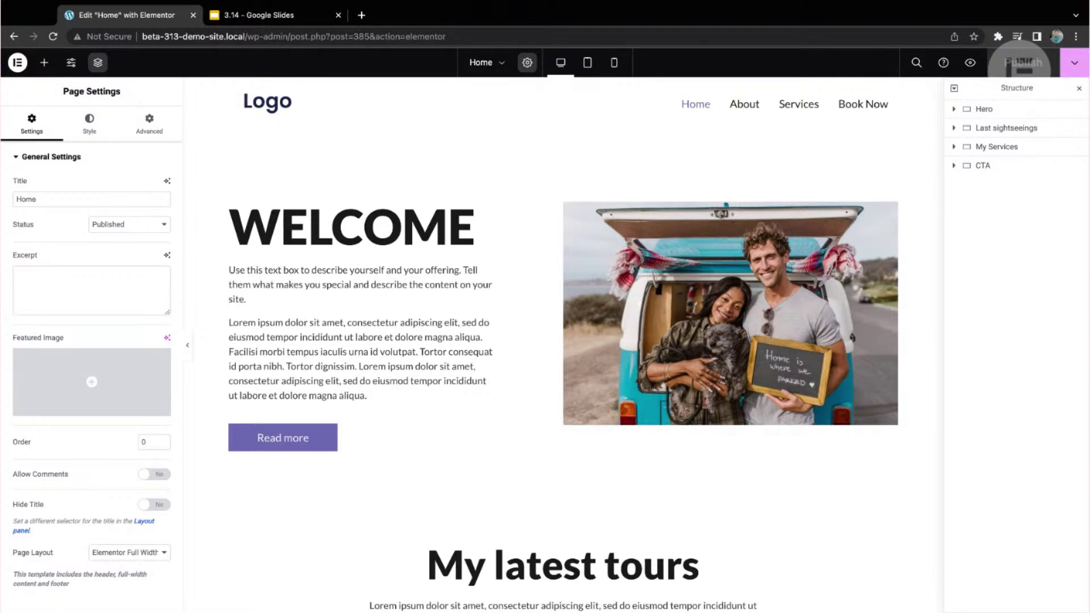
left_click(153, 475)
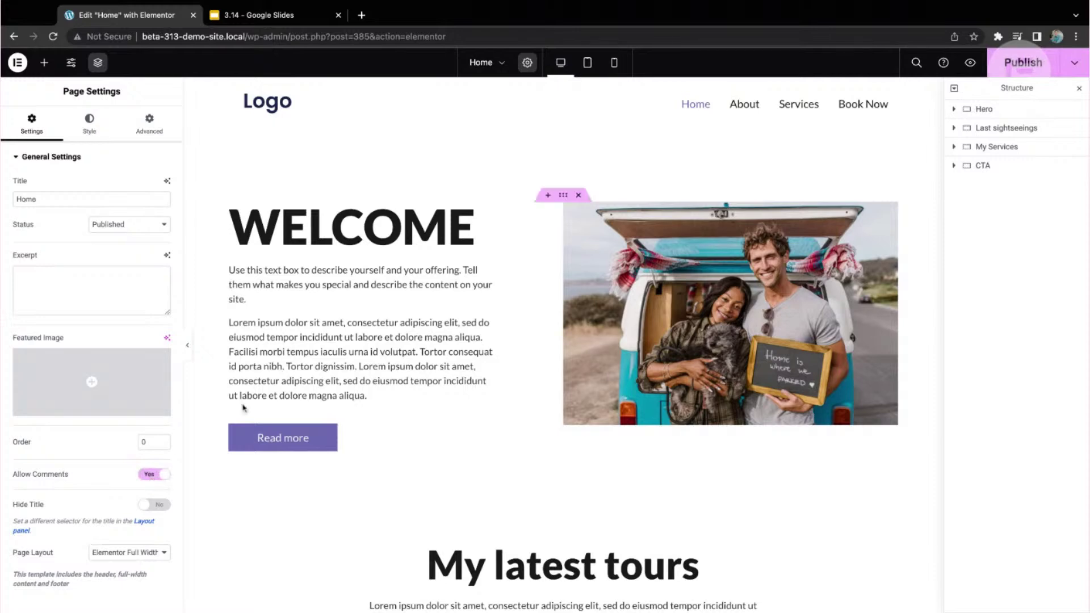
left_click(1018, 73)
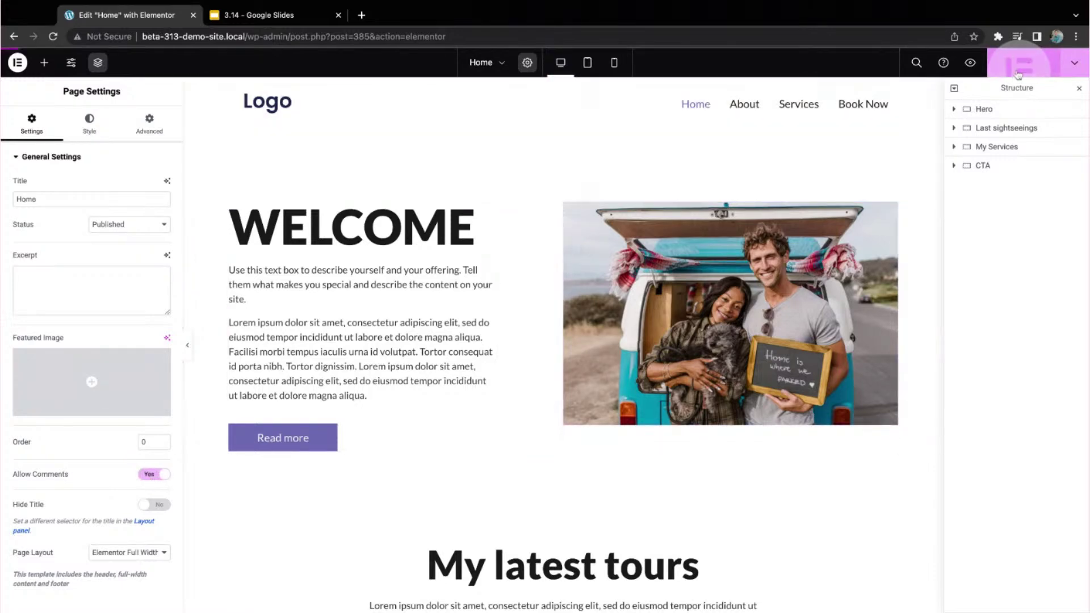
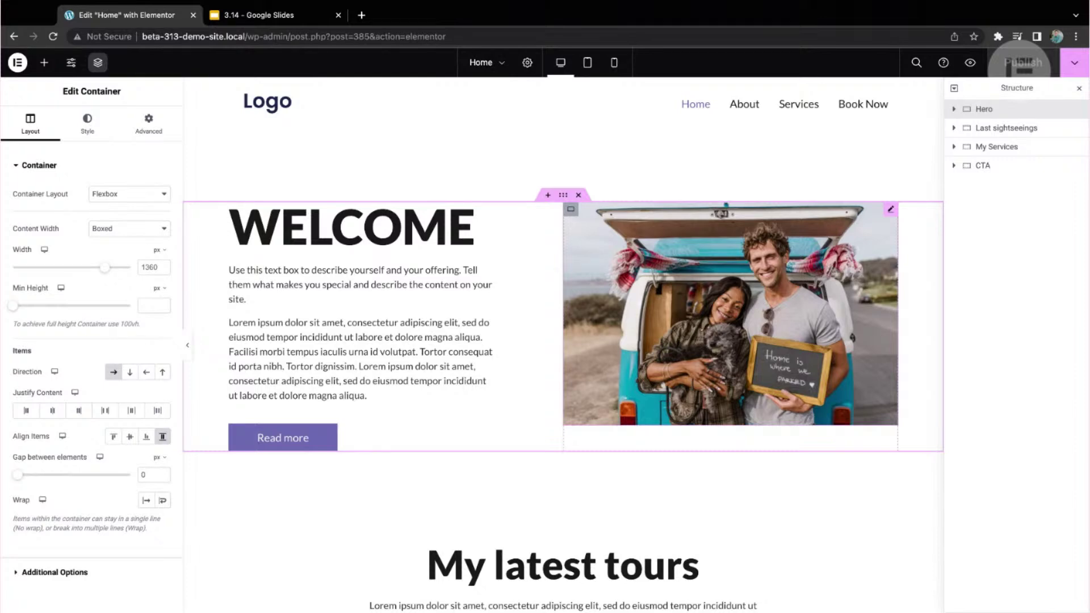
View the Home page's settings and the editor's user preferences
left_click(527, 63)
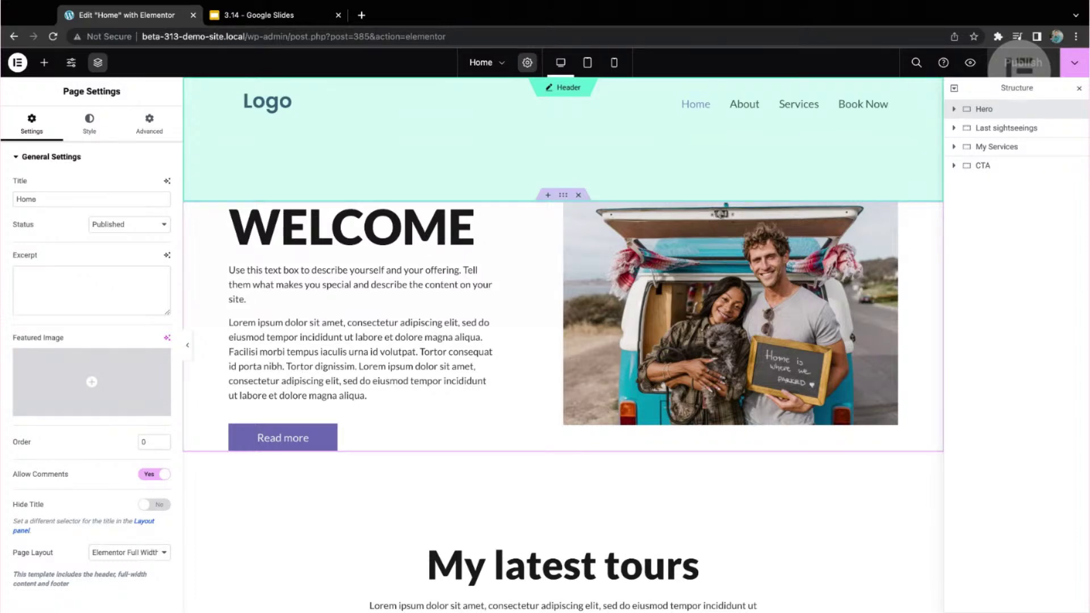
key("super+alt+u")
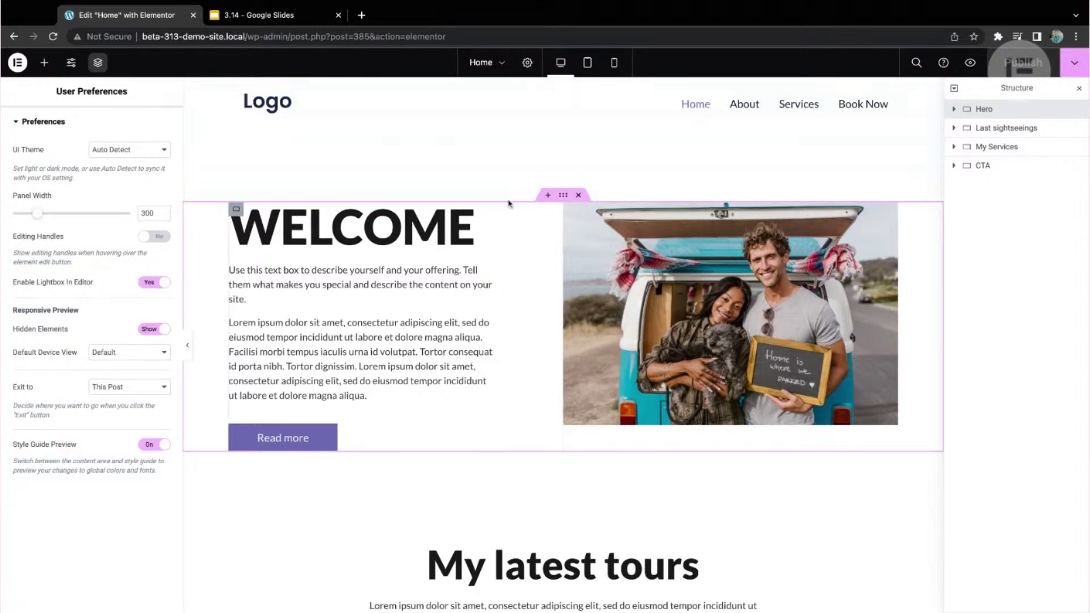
Add a new container in the empty area at the end of the Home page, above the footer
scroll(375, 224, "down", 7)
scroll(376, 227, "down", 15)
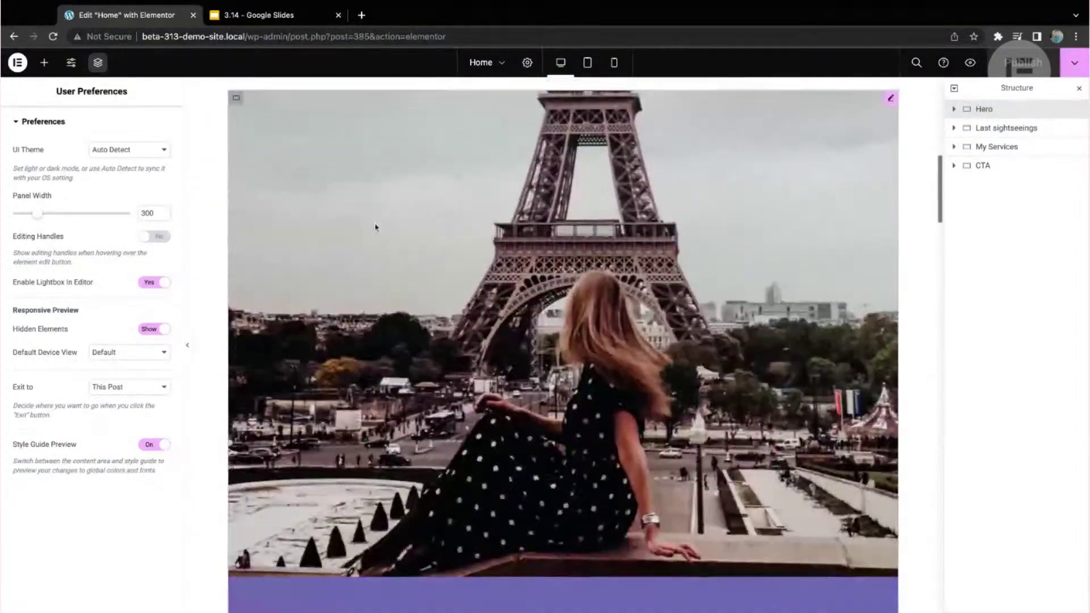
scroll(563, 341, "down", 20)
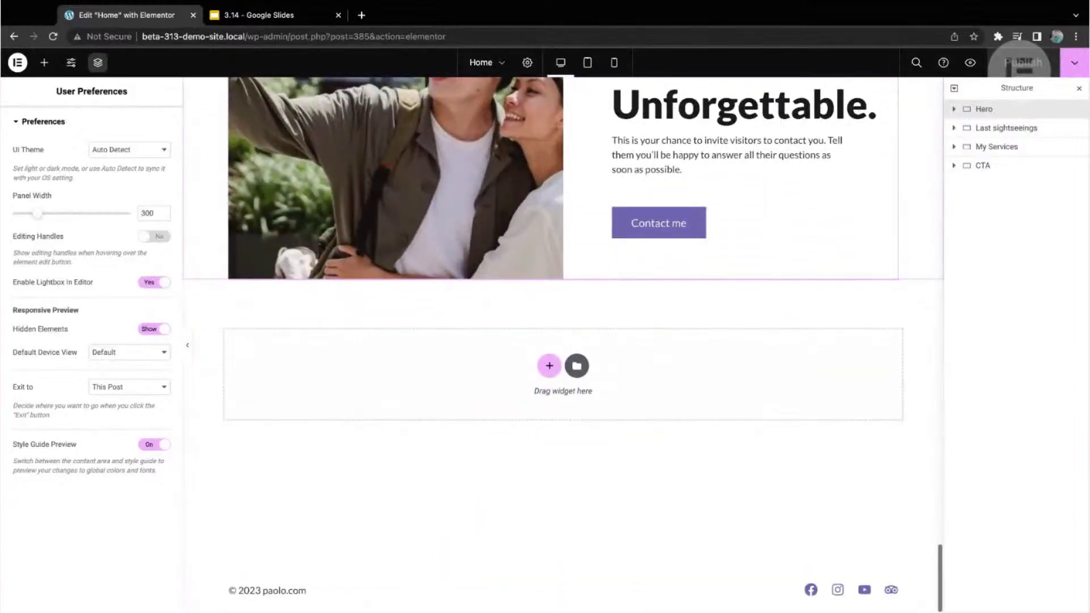
left_click(45, 63)
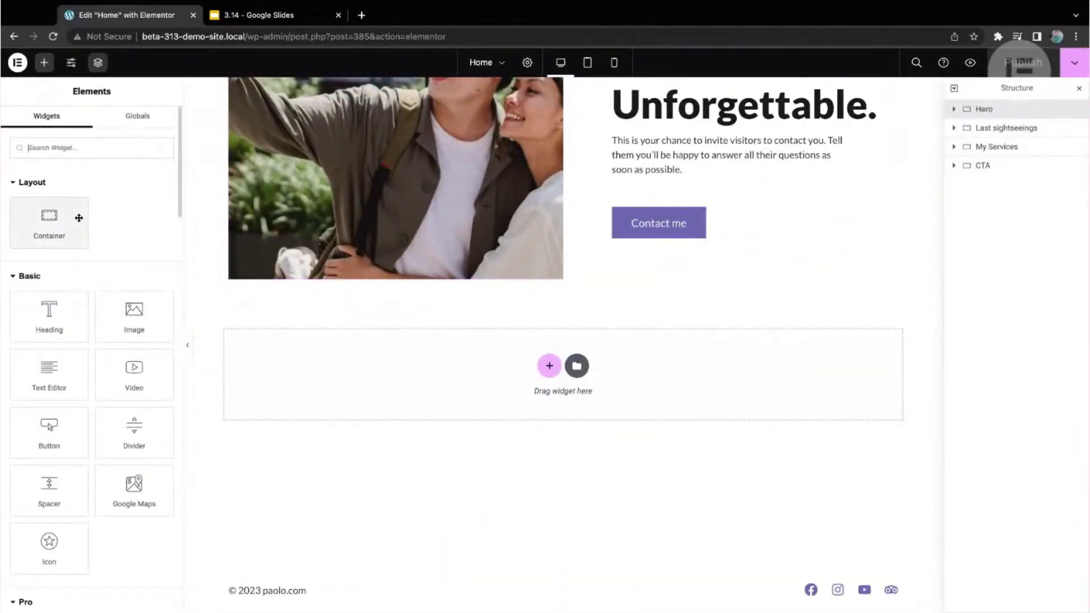
left_click_drag(39, 220, 442, 385)
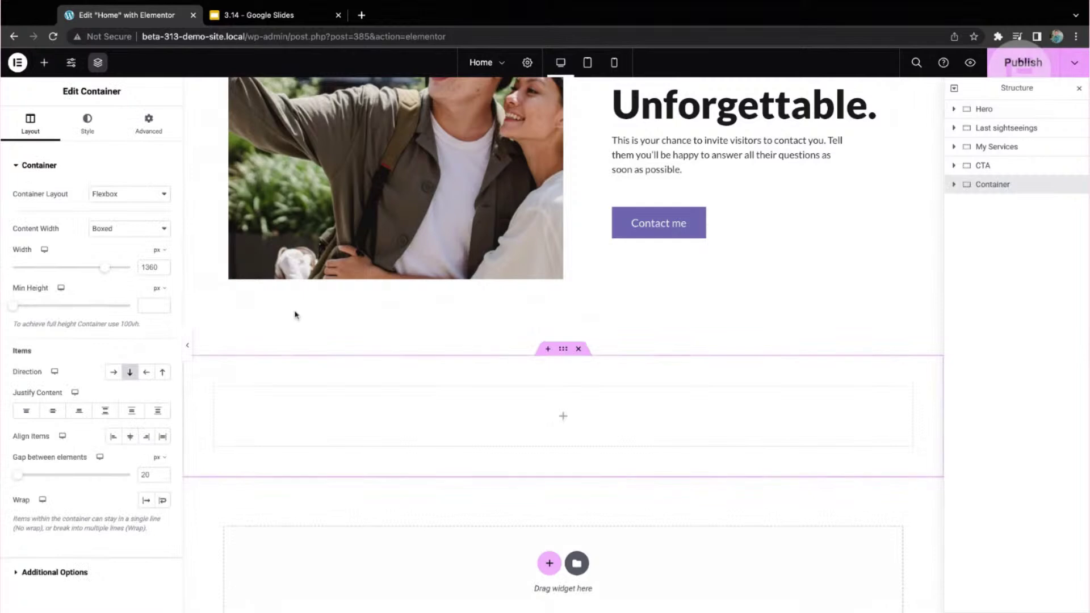
Search the widgets for "tabs" and place a Tabs widget inside the new container
scroll(294, 315, "down", 3)
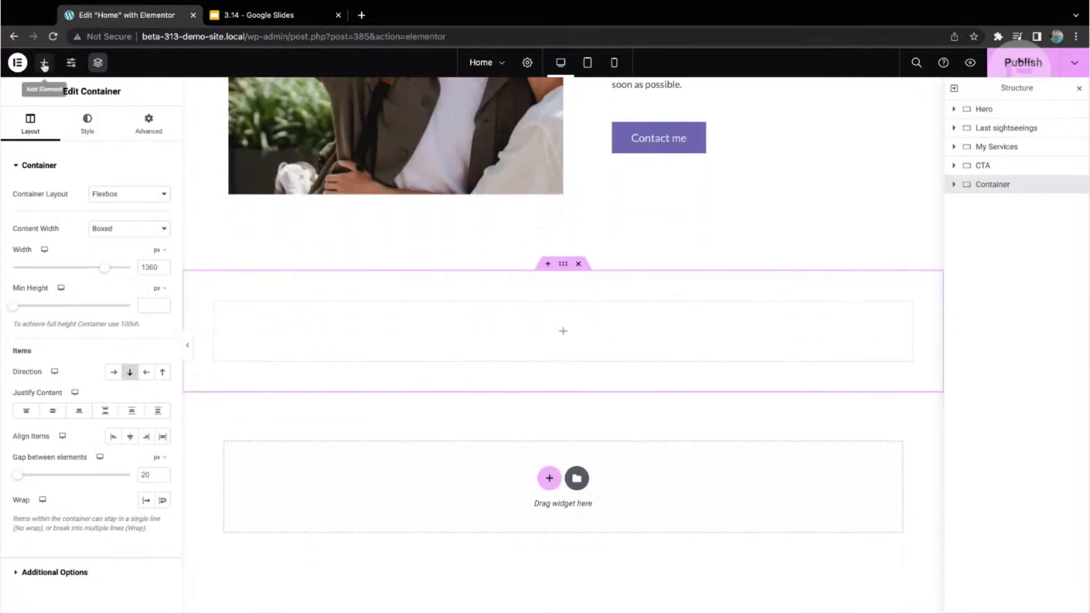
left_click(44, 62)
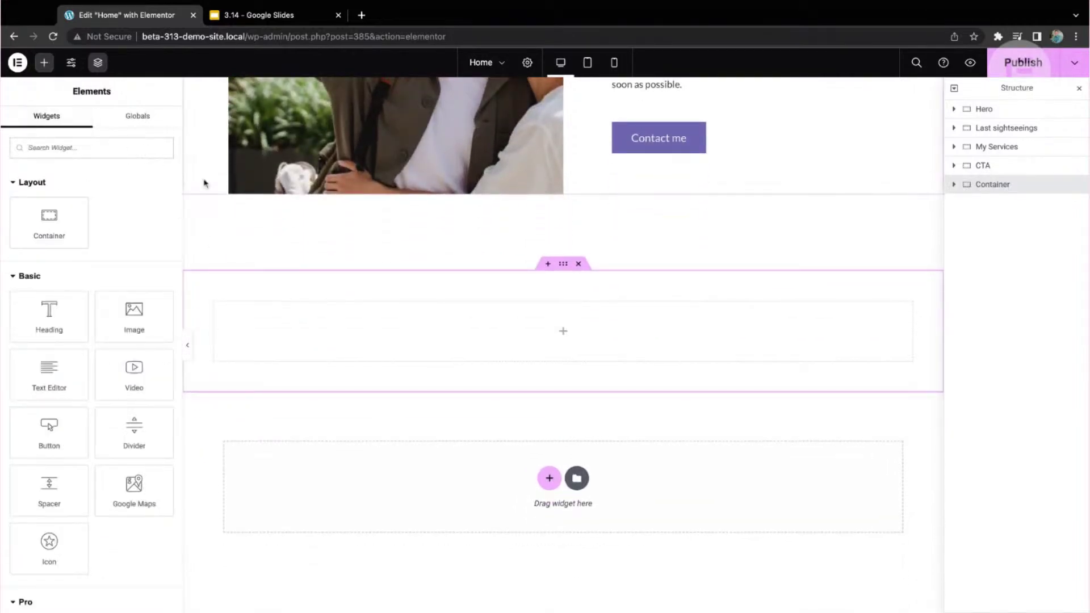
type("tabs")
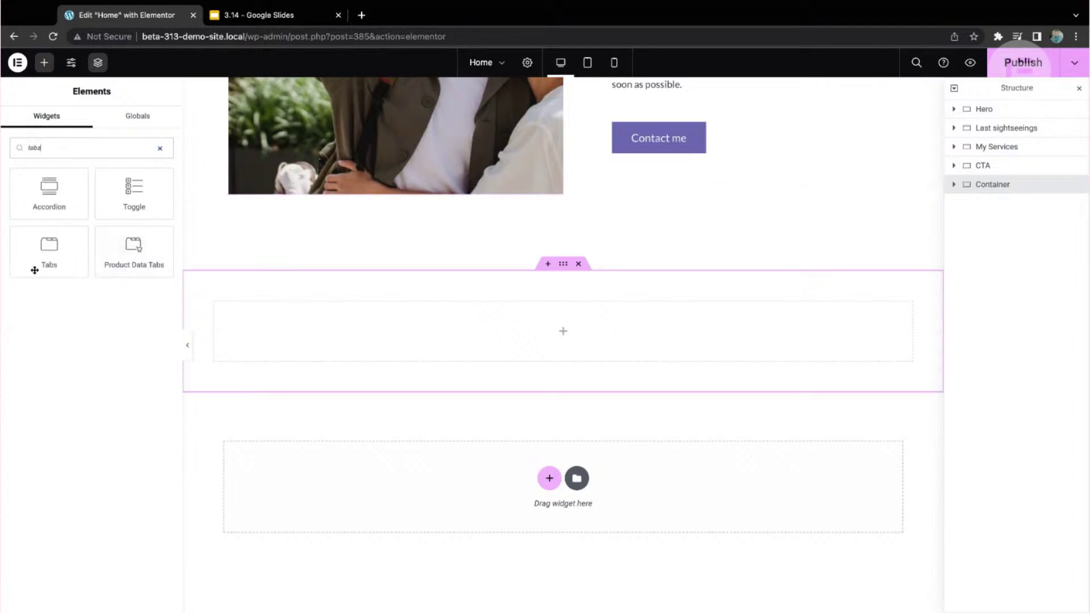
left_click_drag(46, 244, 343, 335)
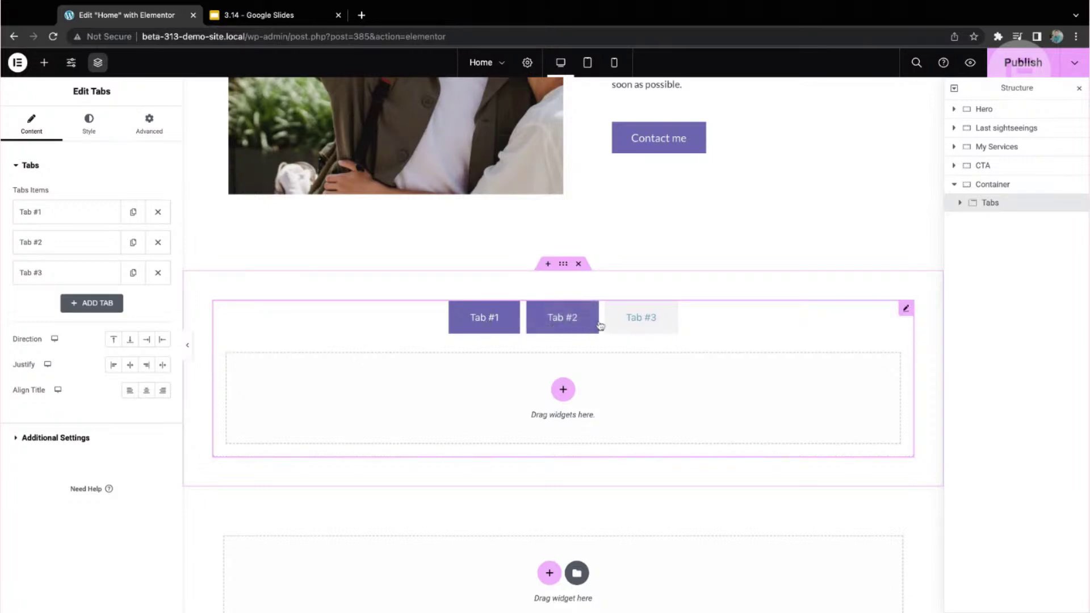
Switch through Tab #2, Tab #3 and Tab #1 of the Tabs widget on the canvas
left_click(569, 325)
left_click(640, 318)
left_click(480, 318)
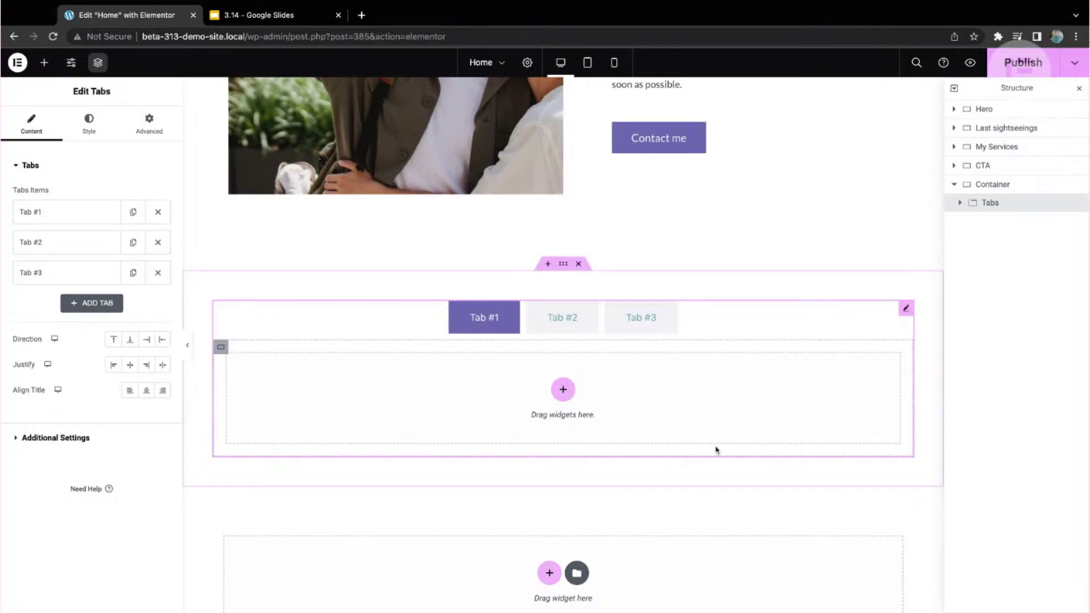
Preview the Tabs widget in tablet and mobile views, open each tab on mobile, widen the preview slightly and return to desktop view
left_click(587, 62)
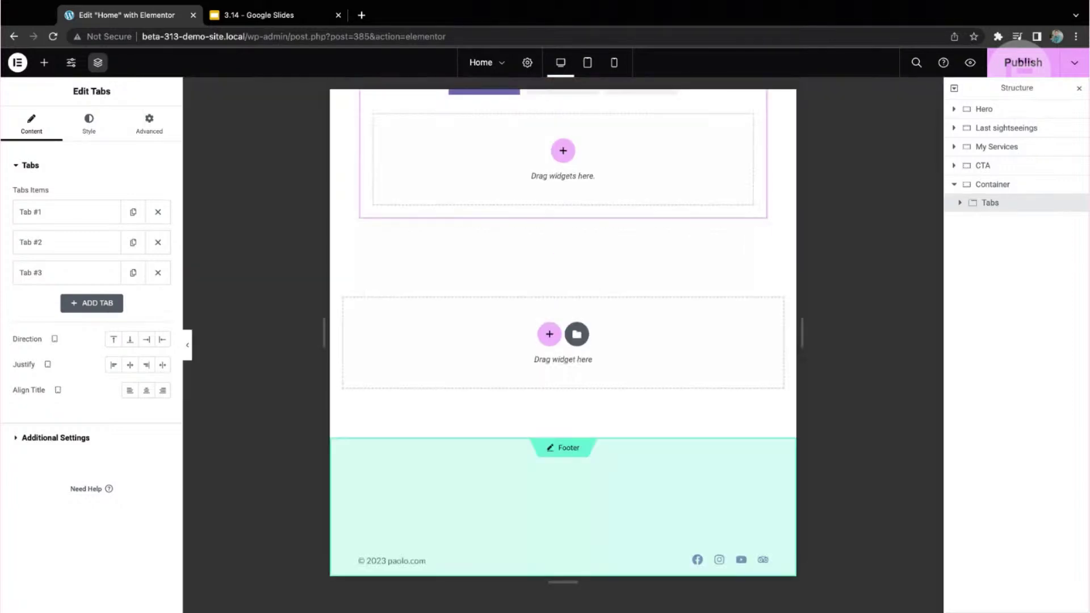
left_click(614, 63)
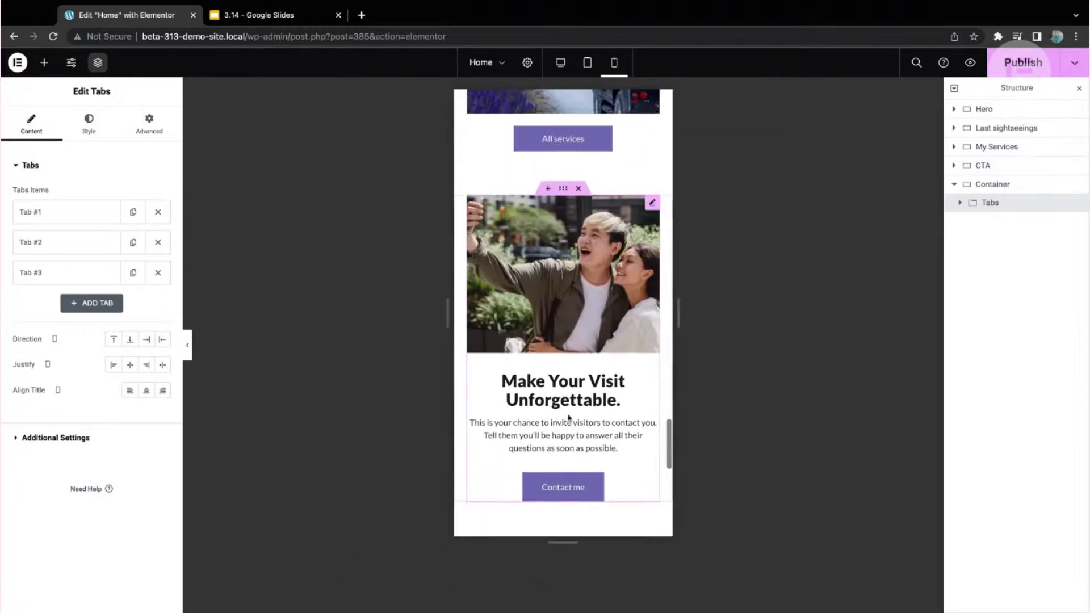
scroll(566, 419, "down", 6)
scroll(566, 418, "down", 1)
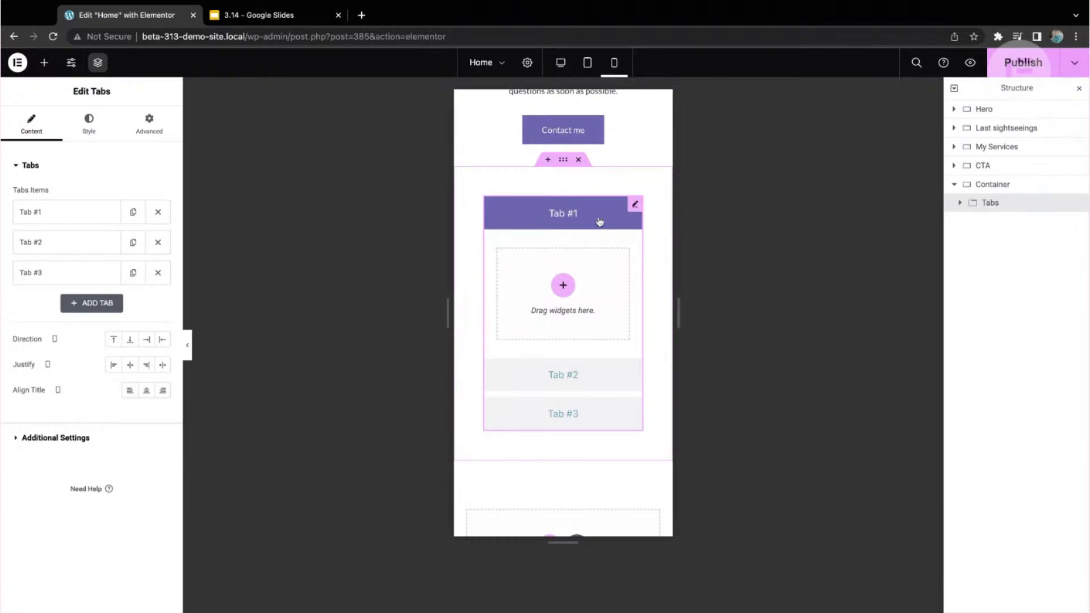
left_click(562, 376)
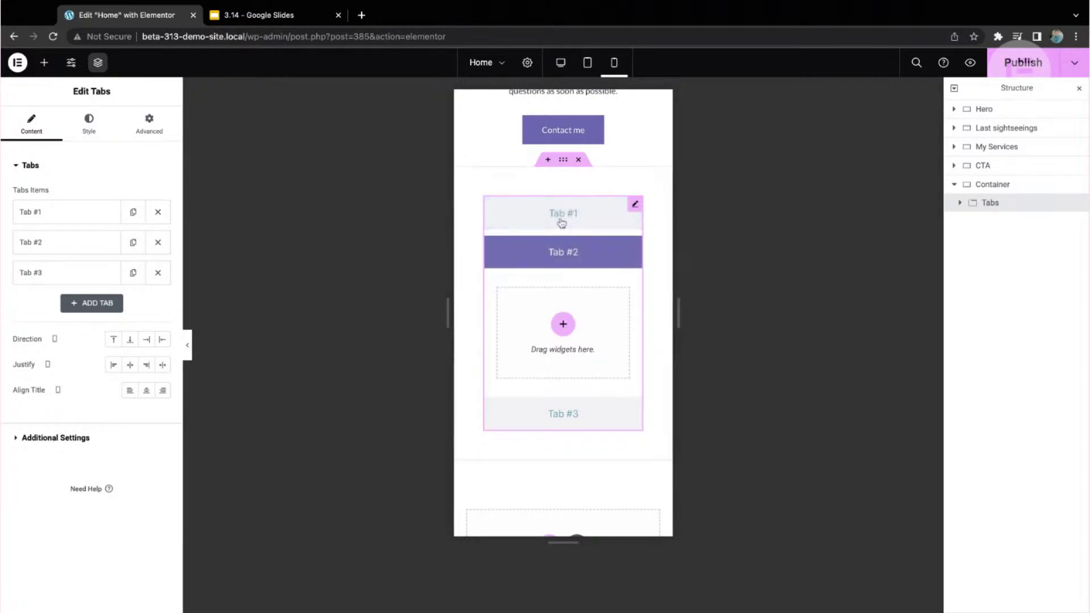
left_click(551, 413)
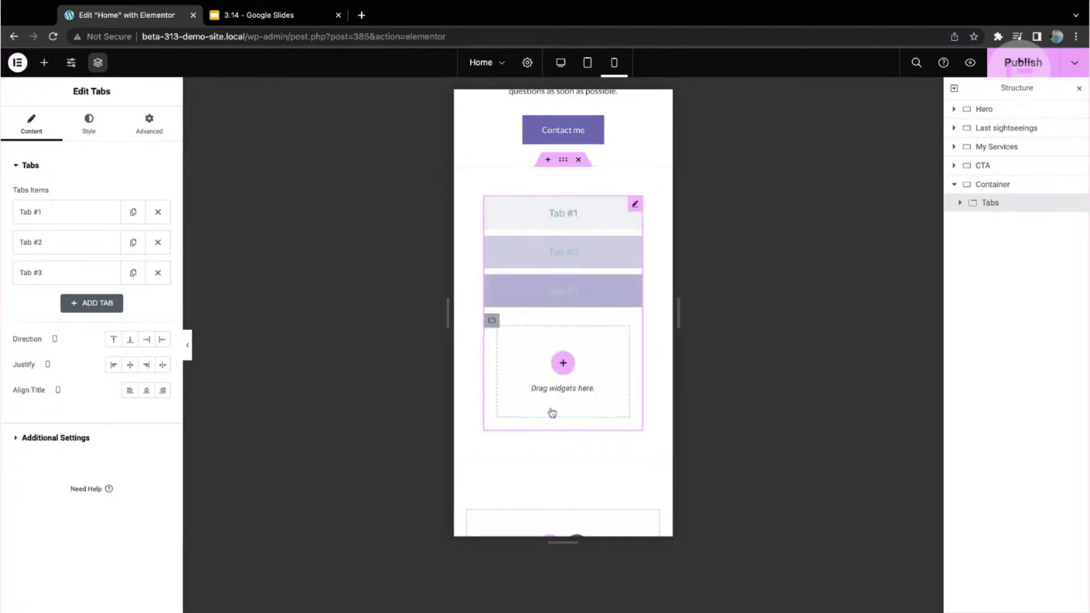
left_click(545, 255)
left_click(539, 214)
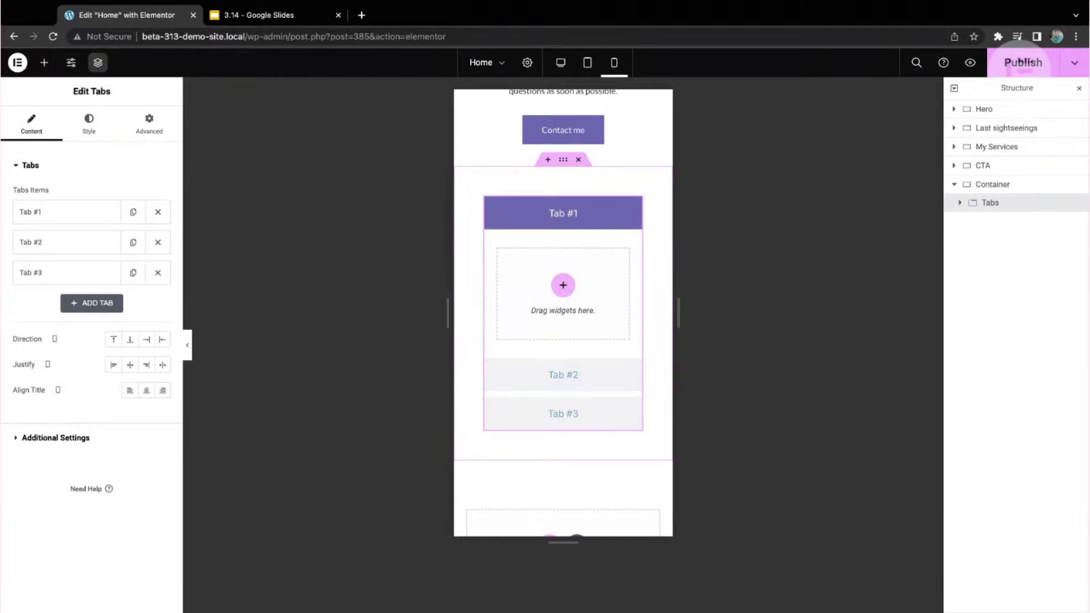
left_click_drag(677, 301, 675, 306)
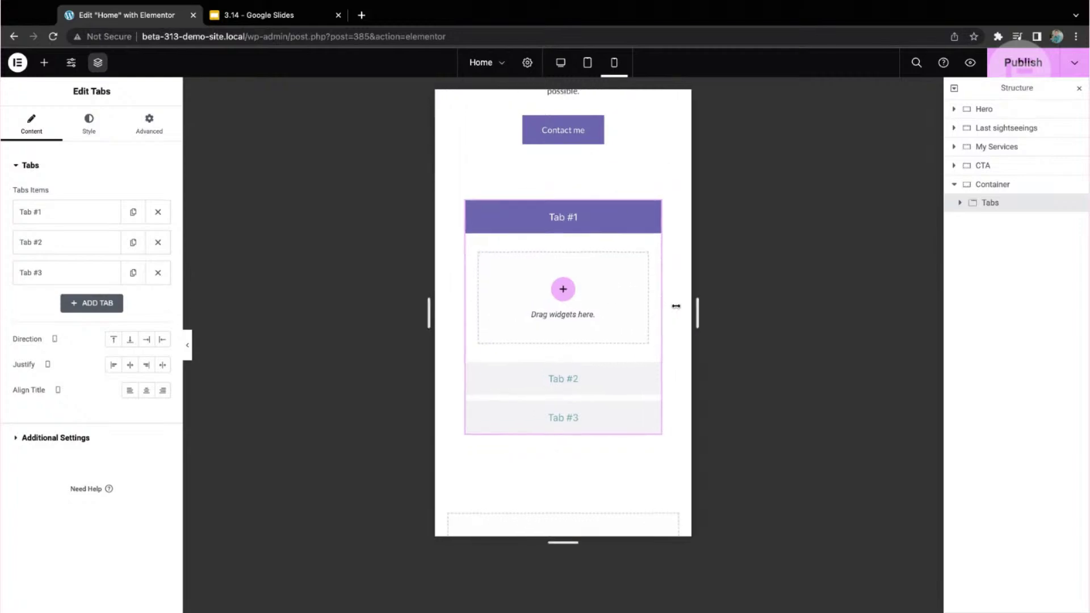
left_click(560, 62)
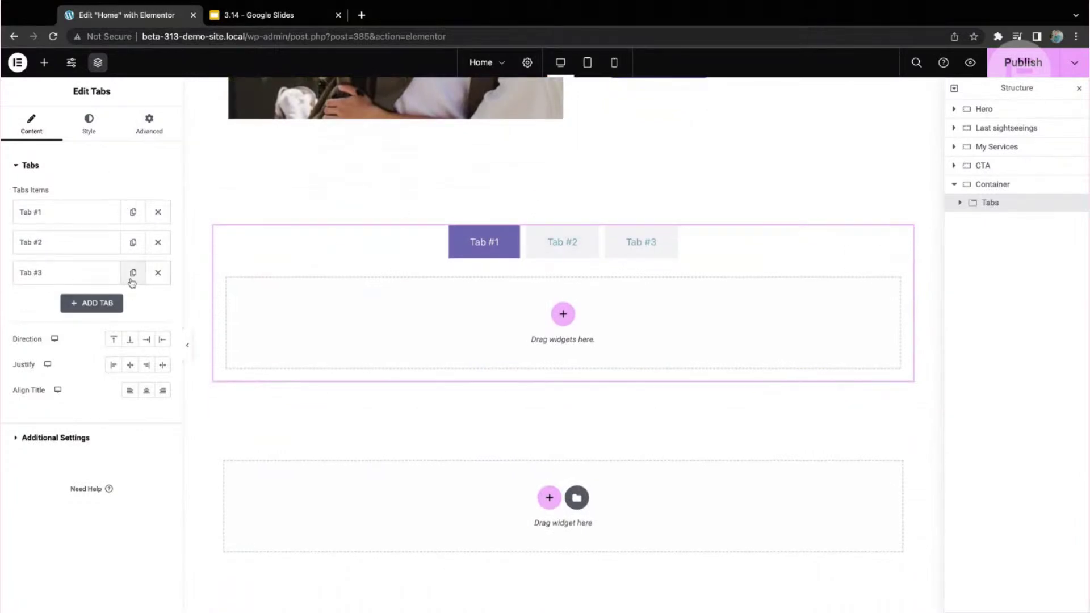
Duplicate Tab #3 in the Tabs widget and title the copy Tab #4
left_click(132, 273)
left_click(94, 304)
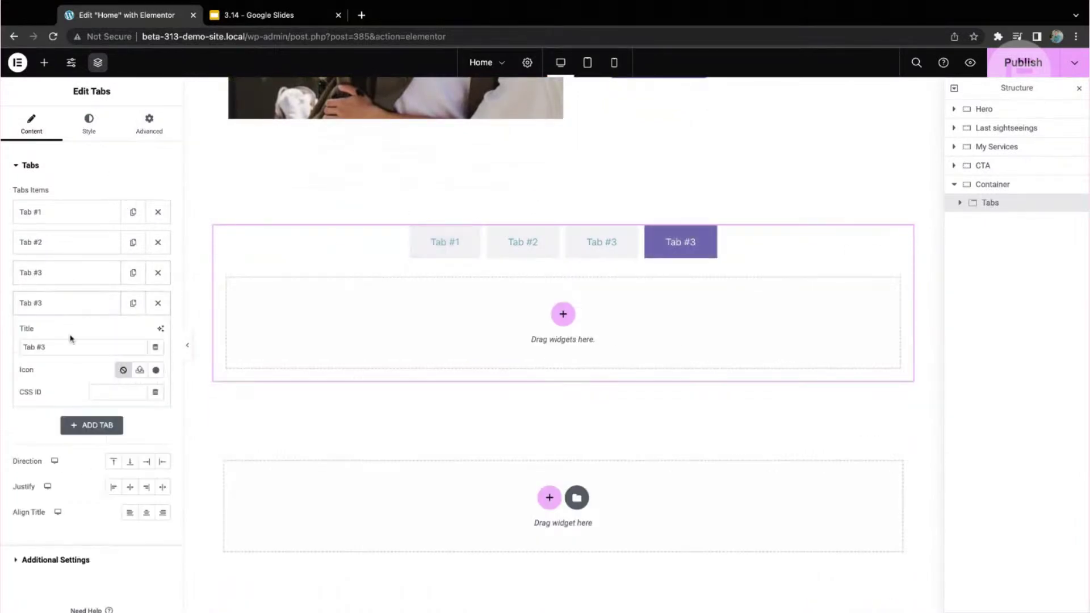
left_click(98, 348)
key("BackSpace")
type("4")
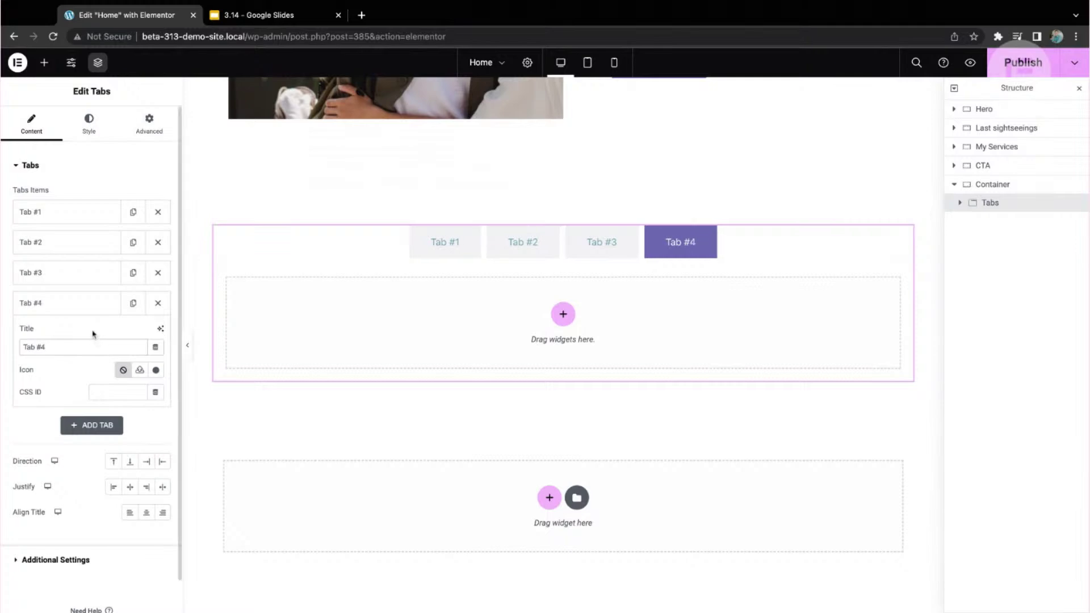
Duplicate Tab #4 and title the copy Tab #5
left_click(108, 306)
left_click(130, 311)
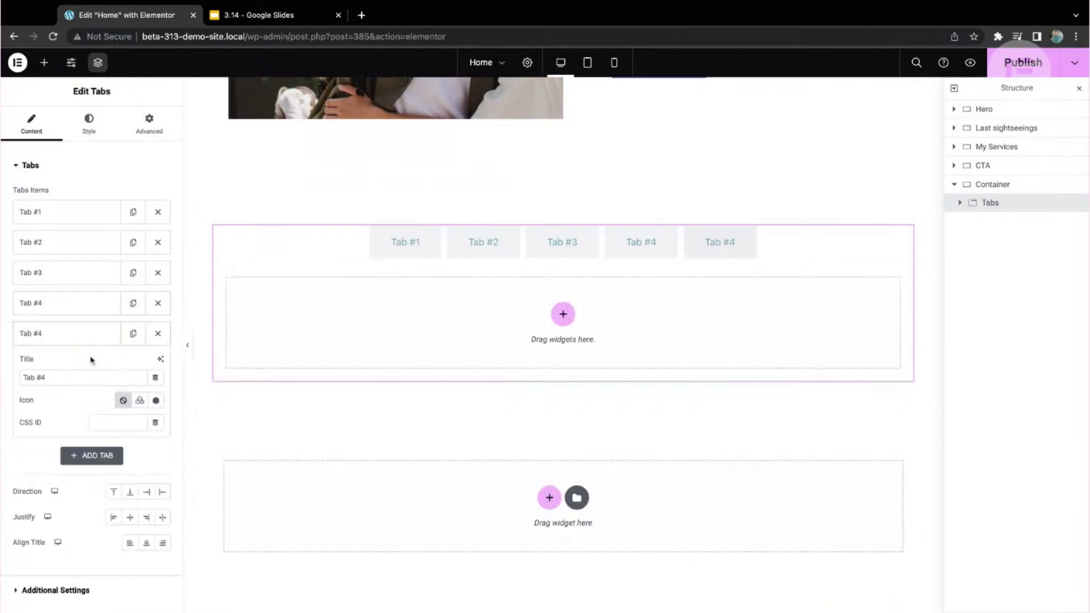
left_click(103, 375)
key("BackSpace")
type("5")
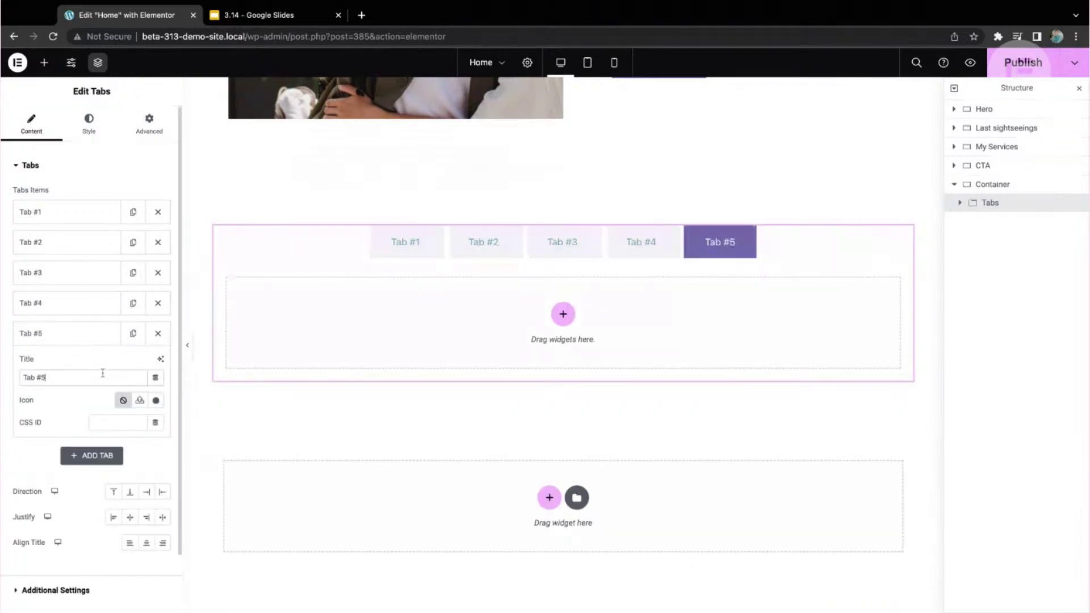
Duplicate Tab #5, title the copy Tab #6 and collapse its settings
left_click(74, 329)
left_click(133, 334)
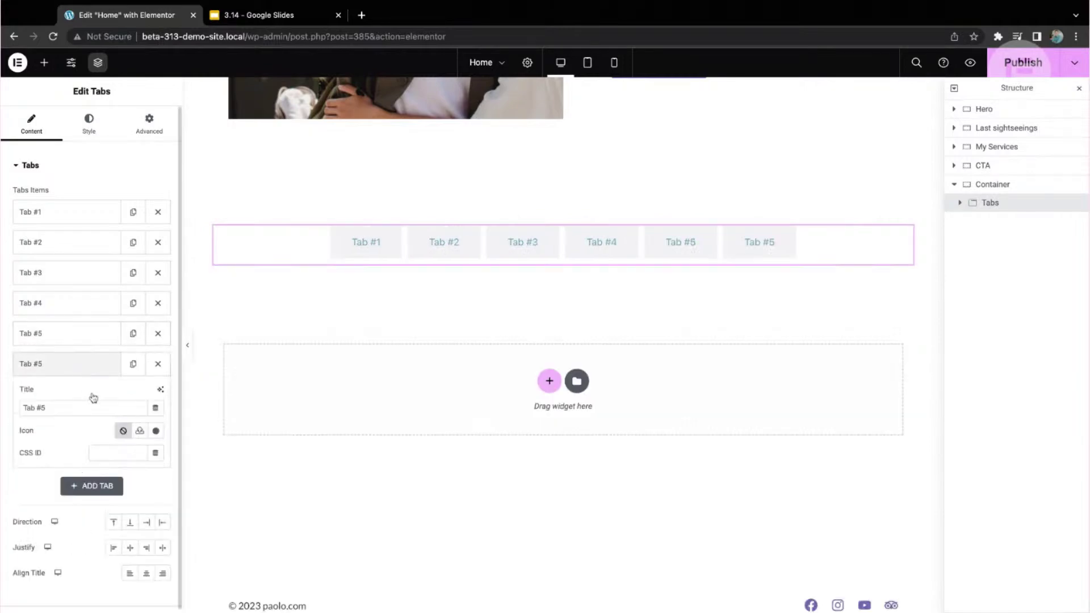
left_click(103, 406)
key("BackSpace")
type("6")
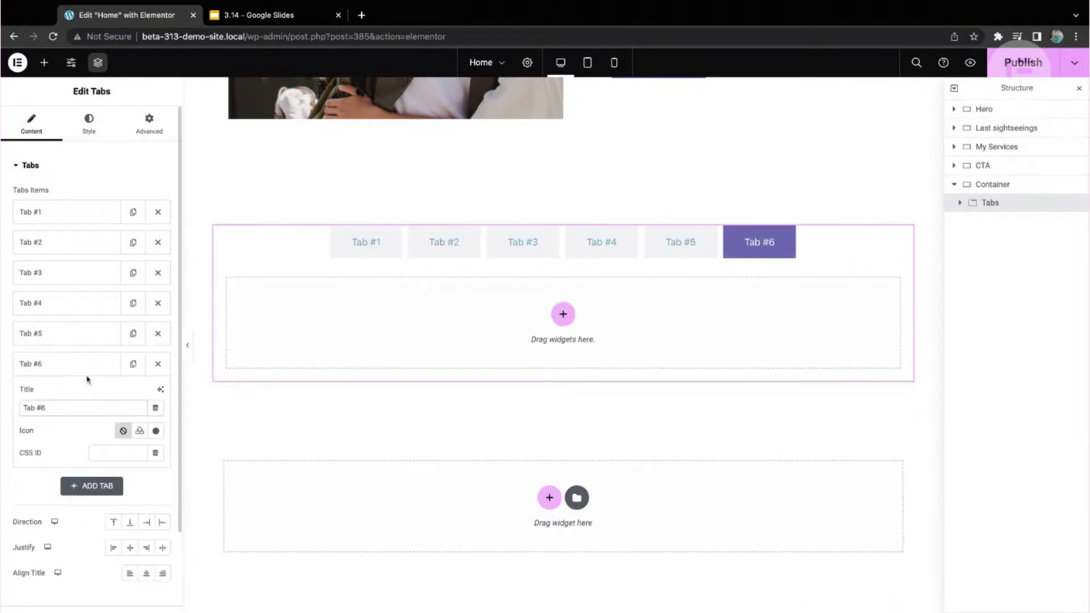
left_click(73, 365)
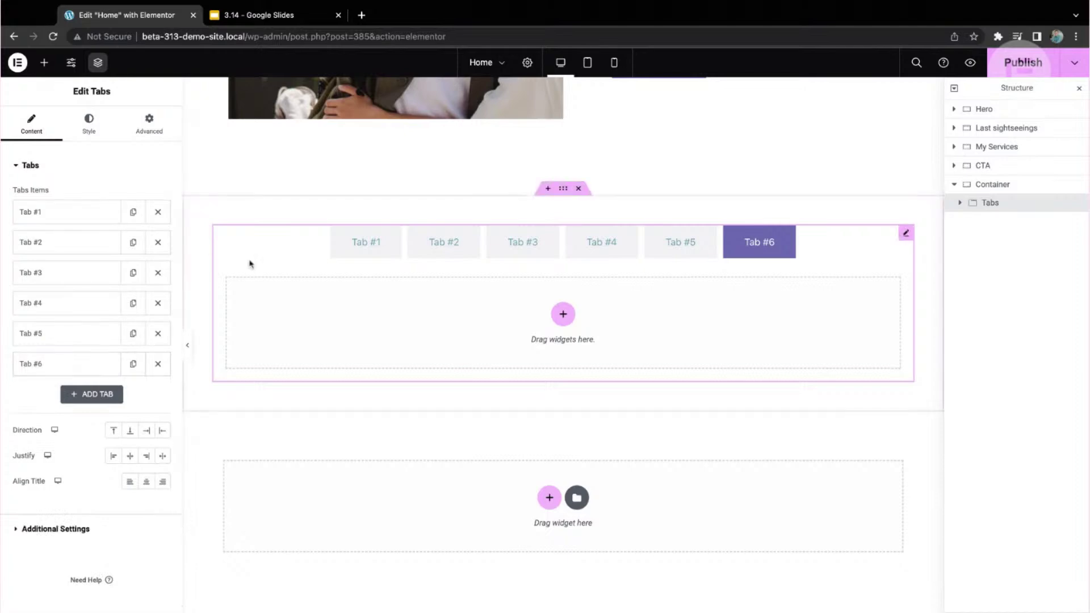
Preview the six-tab Tabs widget in mobile view and open several tabs, finishing on Tab #1
key("super+shift+m")
key("super+shift+m")
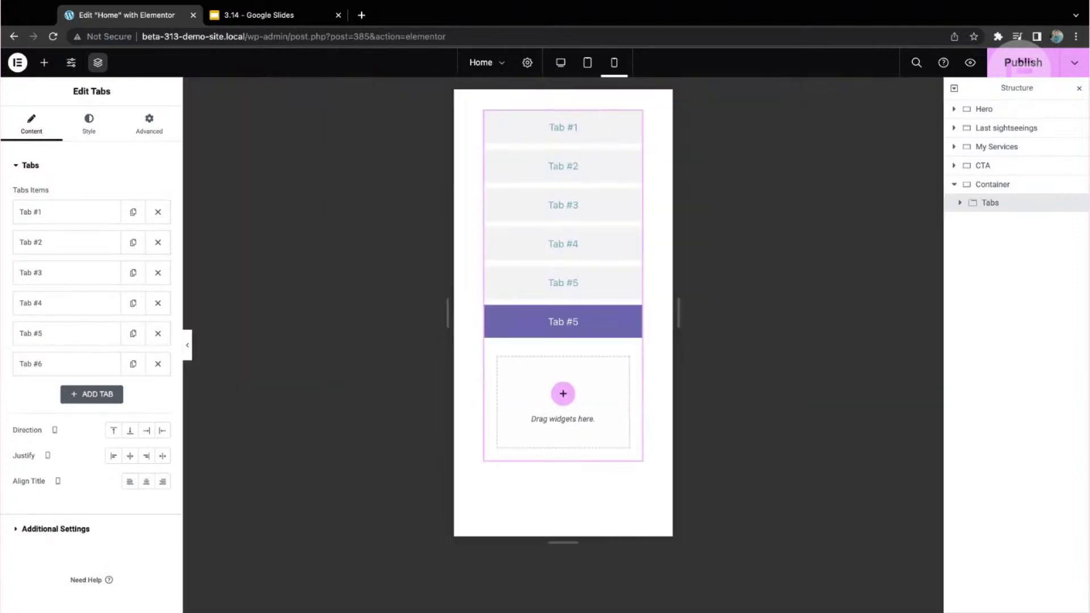
scroll(508, 236, "up", 2)
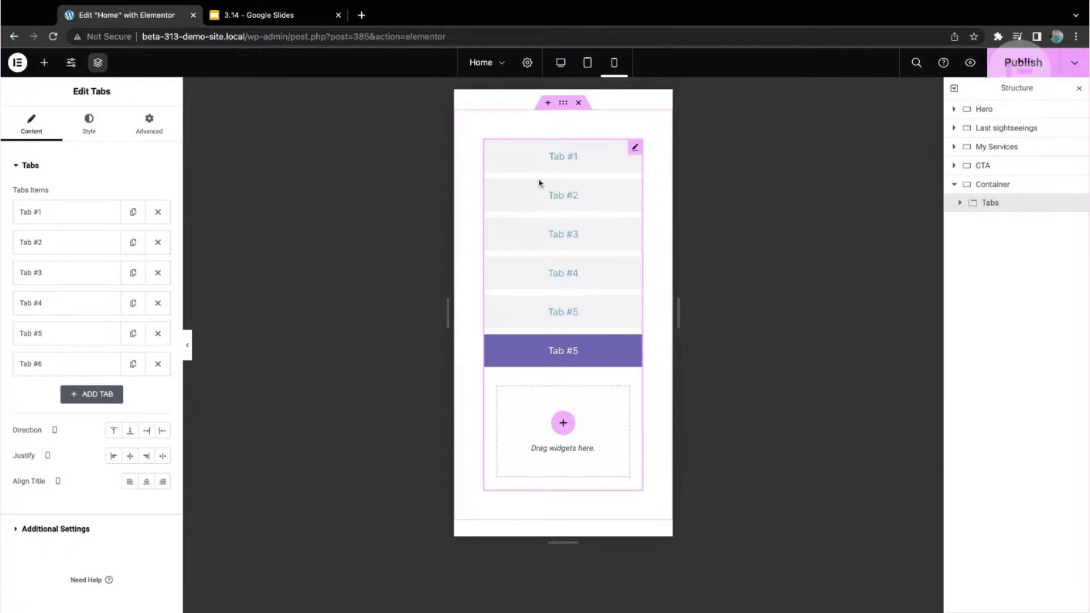
left_click(535, 167)
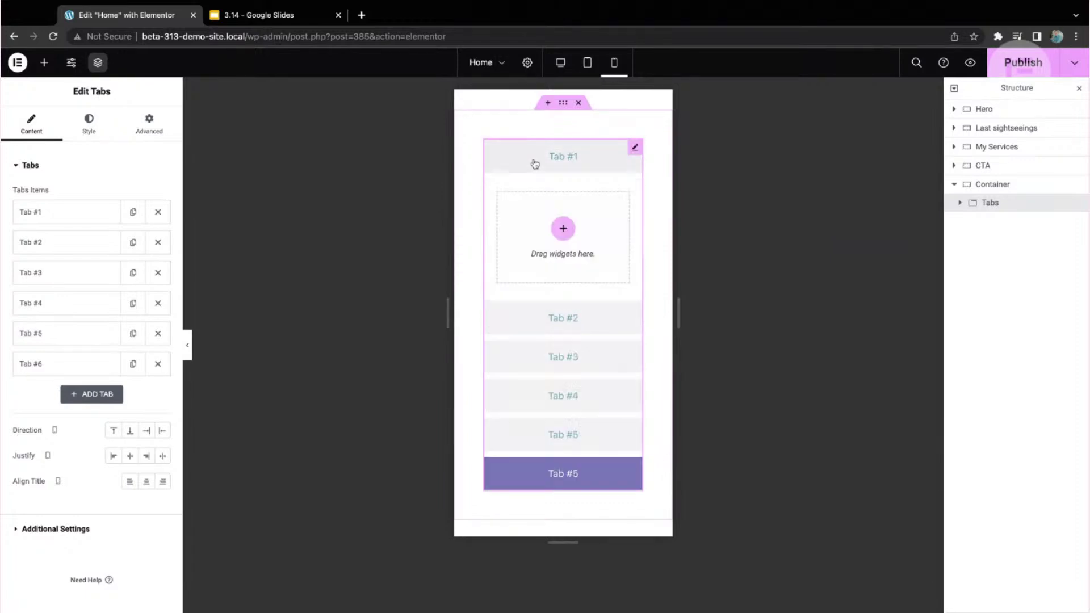
left_click(554, 316)
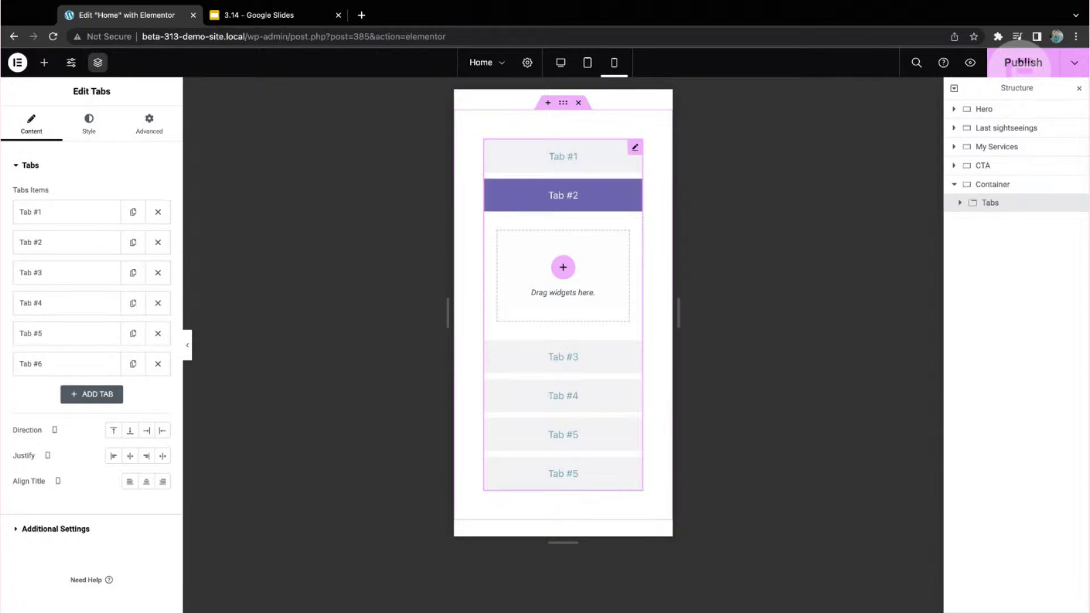
left_click(524, 364)
left_click(503, 190)
left_click(504, 169)
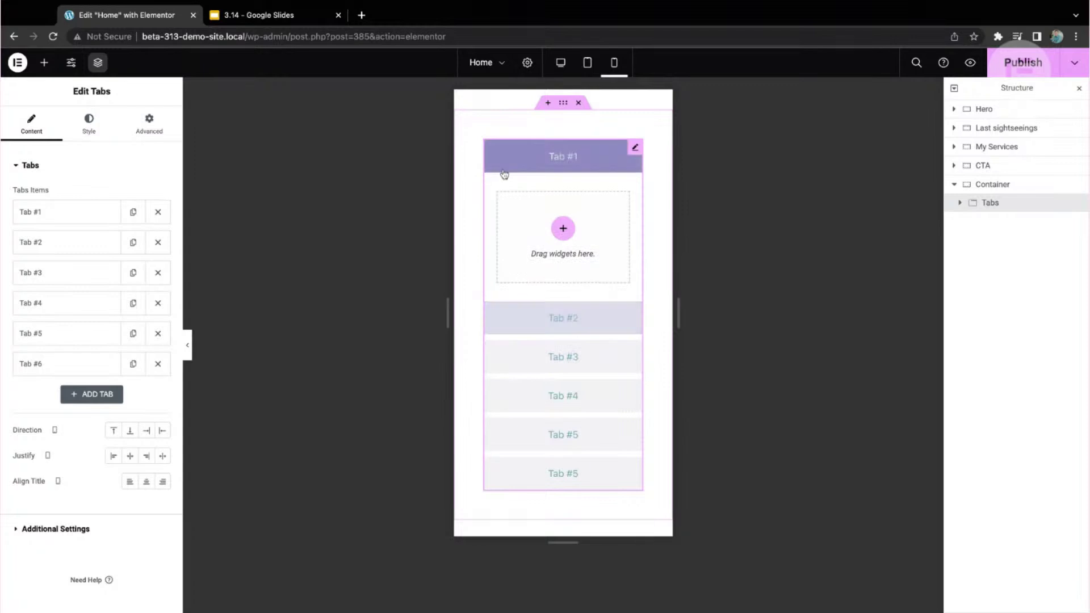
Widen the mobile preview slightly and switch the Tabs widget's breakpoint between None and Mobile Portrait, leaving it at None
left_click(45, 167)
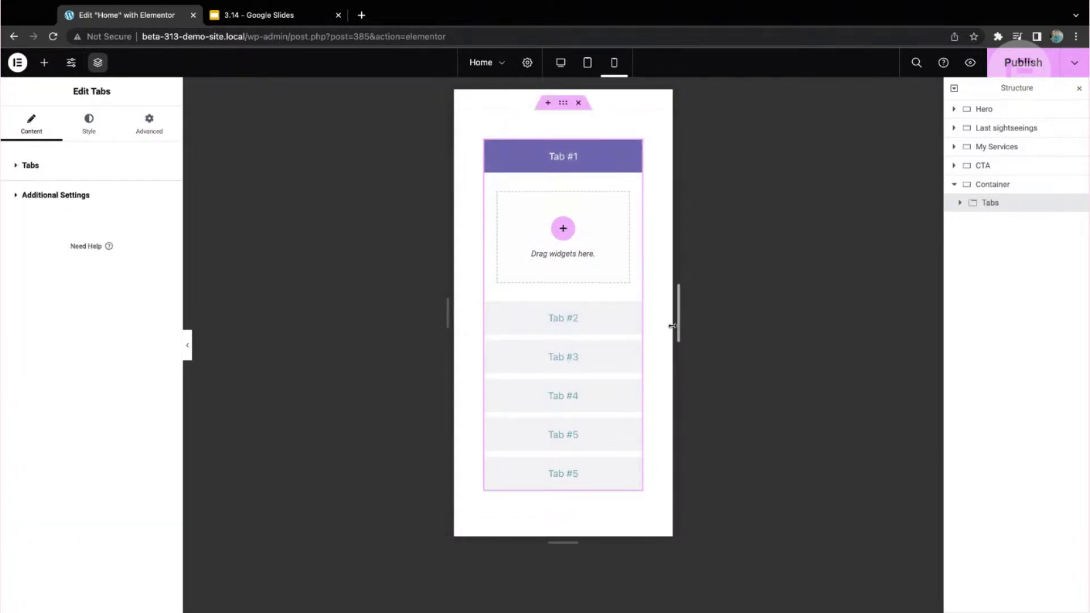
left_click_drag(675, 316, 691, 319)
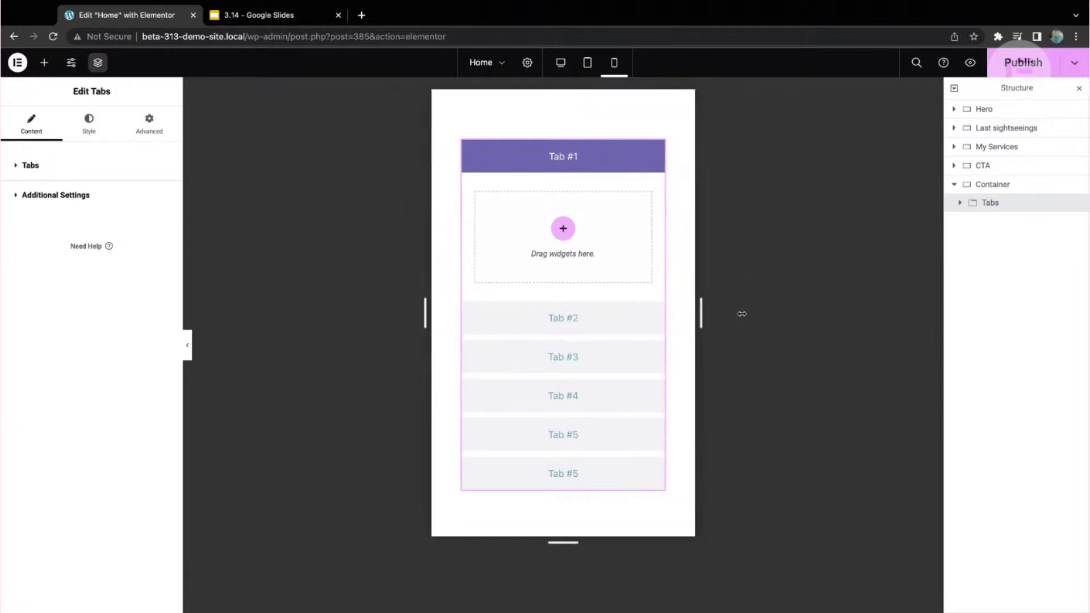
left_click(55, 199)
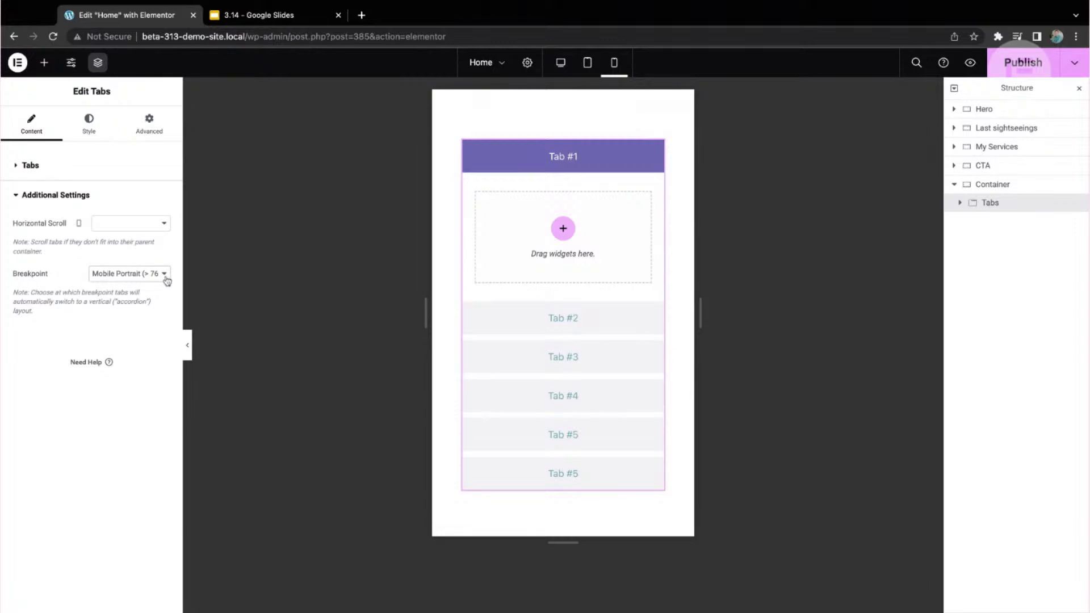
left_click(129, 274)
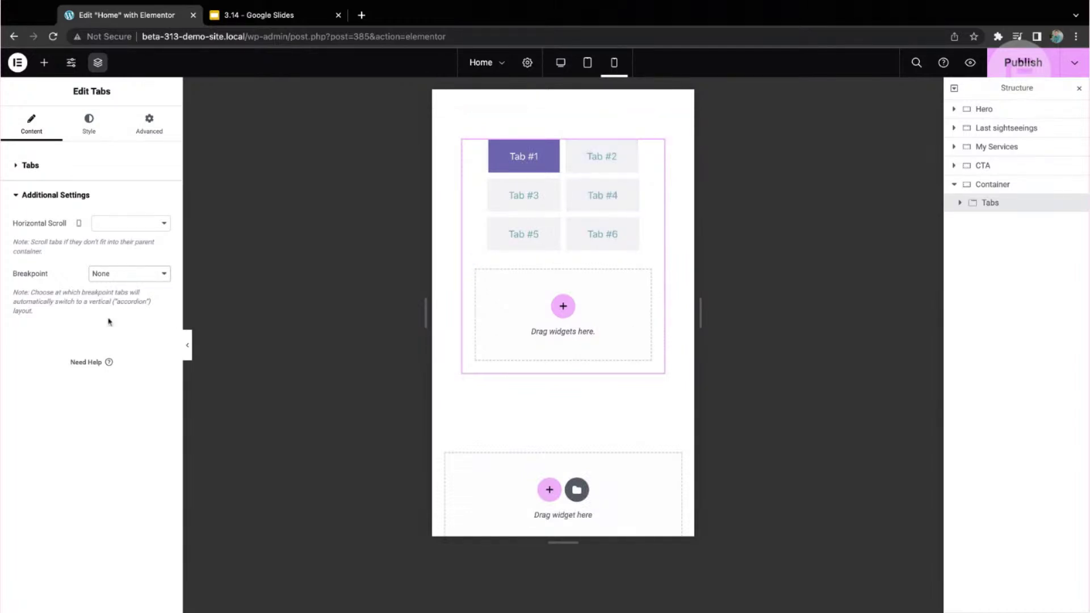
left_click(124, 275)
left_click(124, 287)
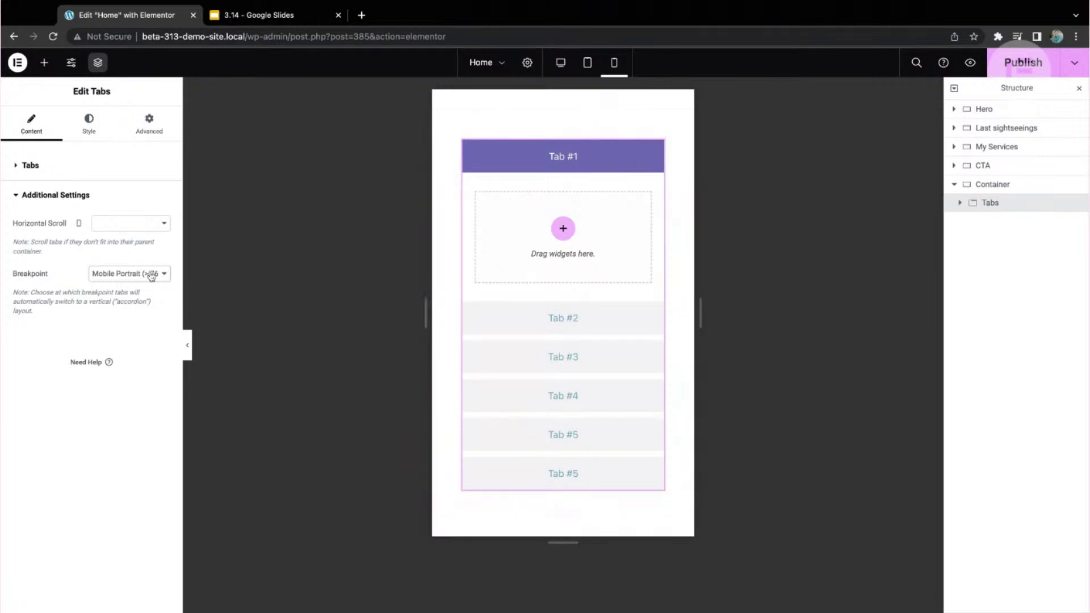
left_click(151, 276)
left_click(151, 263)
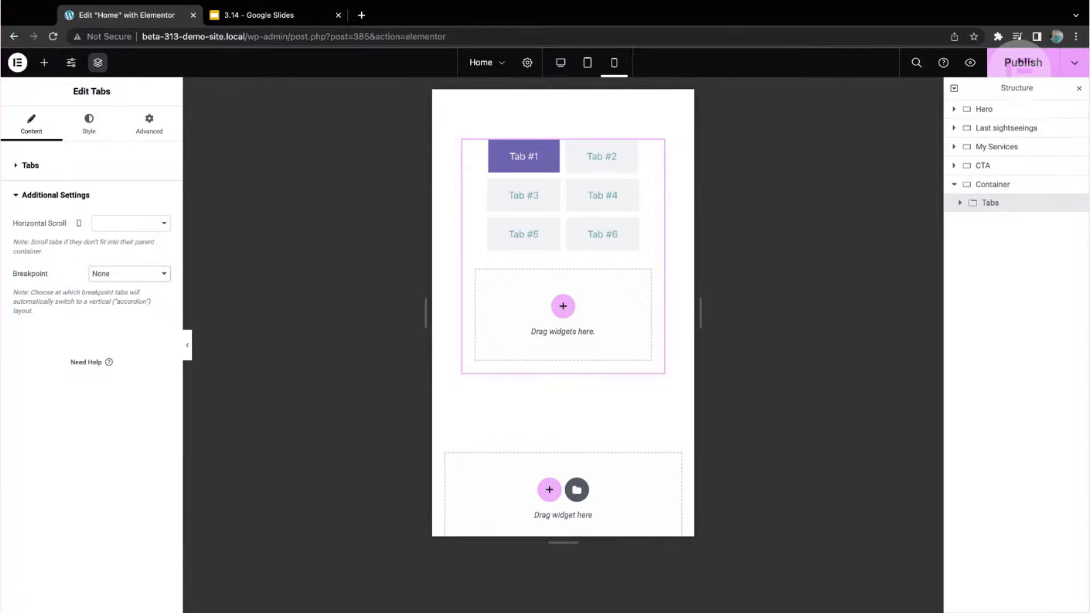
Enable Horizontal Scroll for the Tabs widget on mobile and test the tab row in both directions, narrowing the preview slightly
left_click(130, 223)
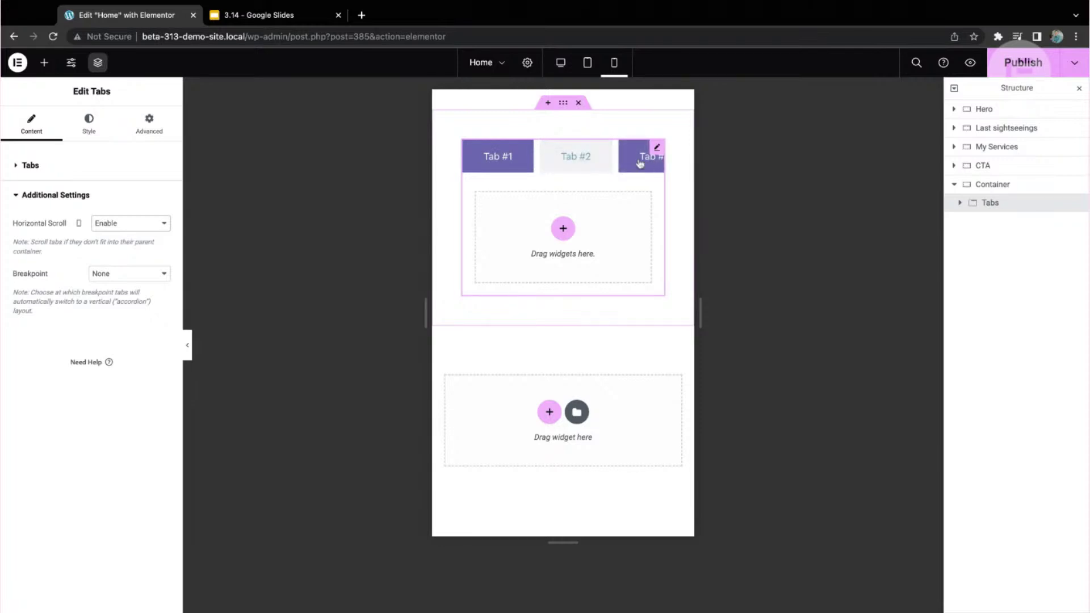
scroll(640, 164, "right", 2)
scroll(639, 164, "right", 1)
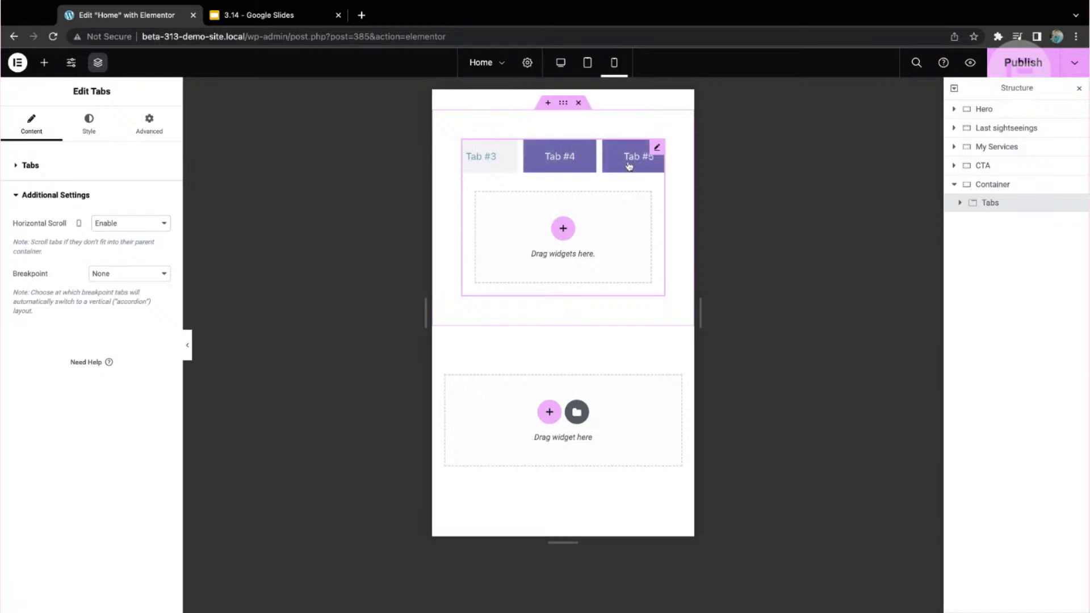
scroll(629, 166, "right", 1)
scroll(574, 164, "left", 3)
scroll(574, 164, "left", 1)
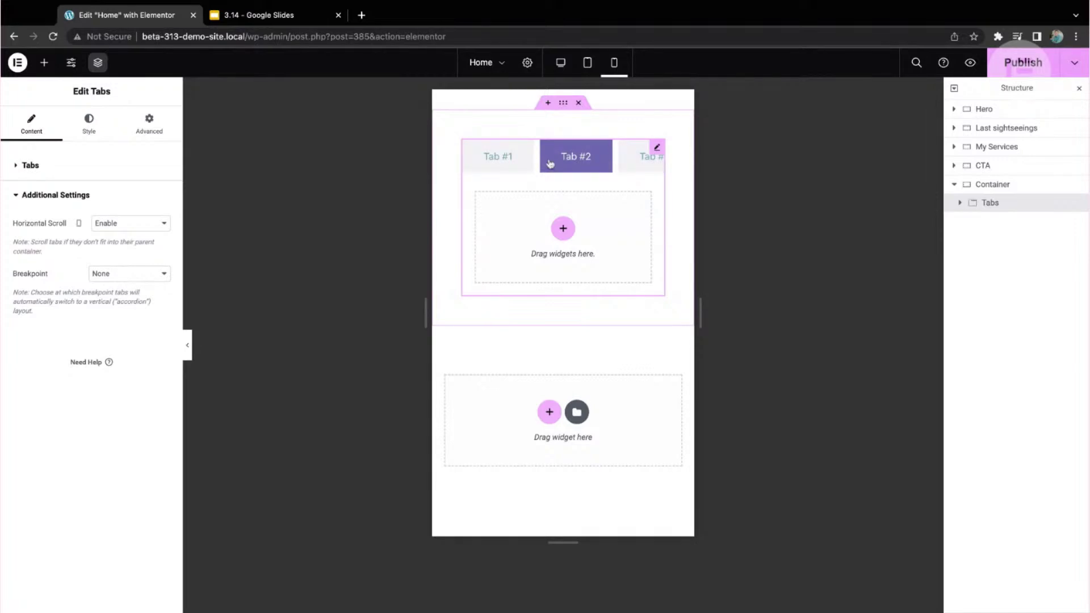
left_click(527, 163)
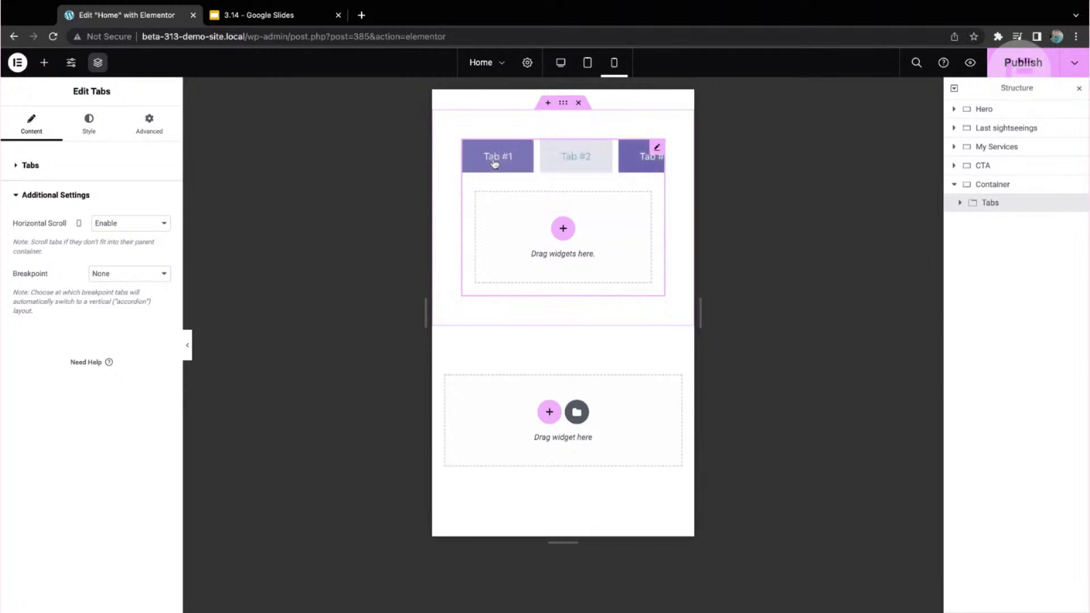
left_click_drag(701, 312, 682, 313)
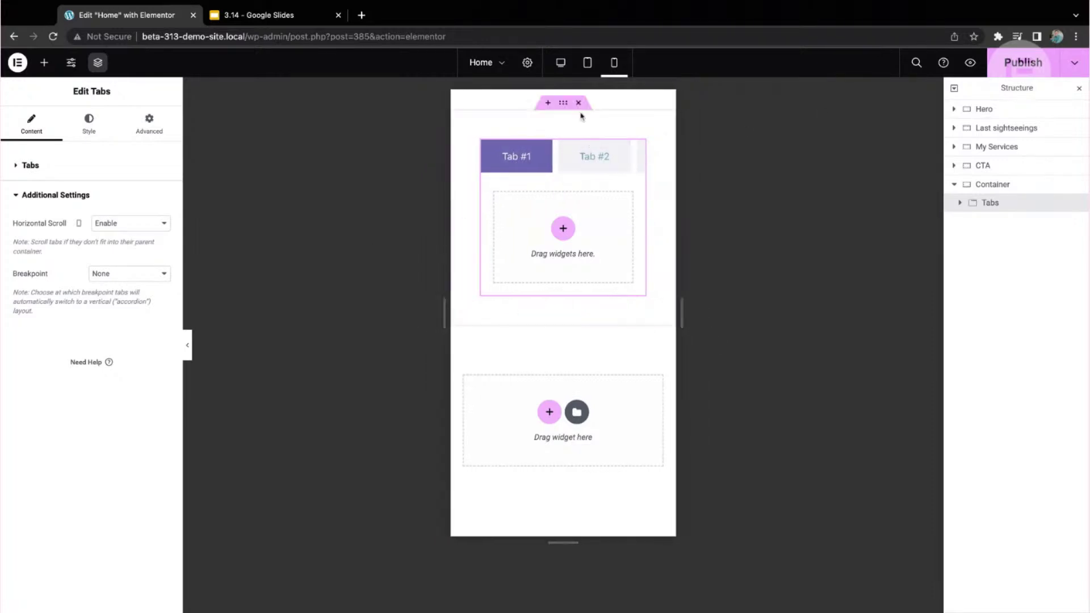
Return to desktop view and delete the Tabs widget from its container
left_click(560, 63)
scroll(317, 177, "up", 3)
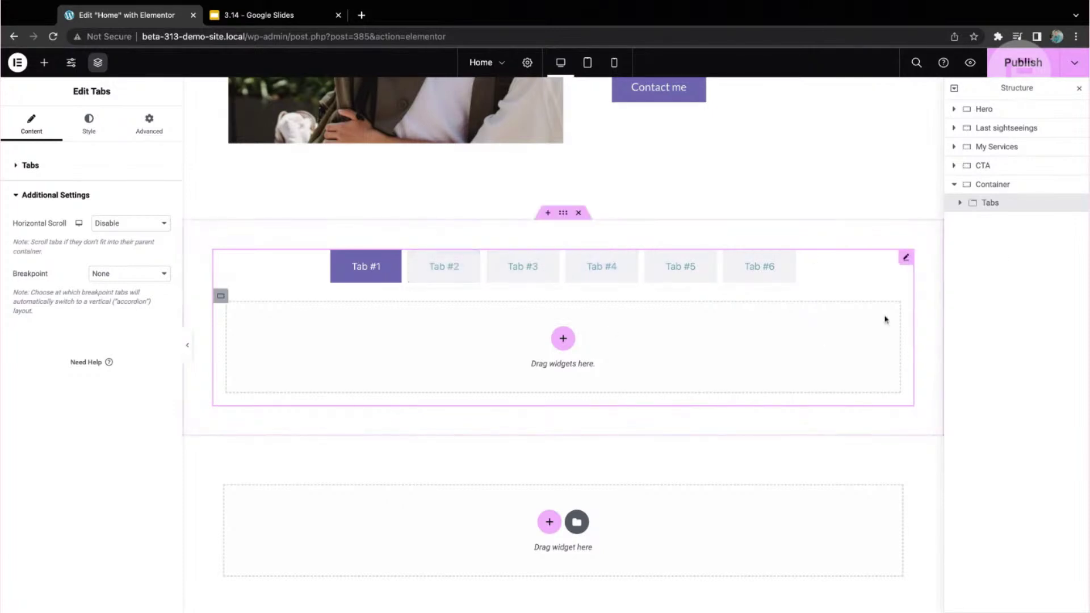
right_click(908, 261)
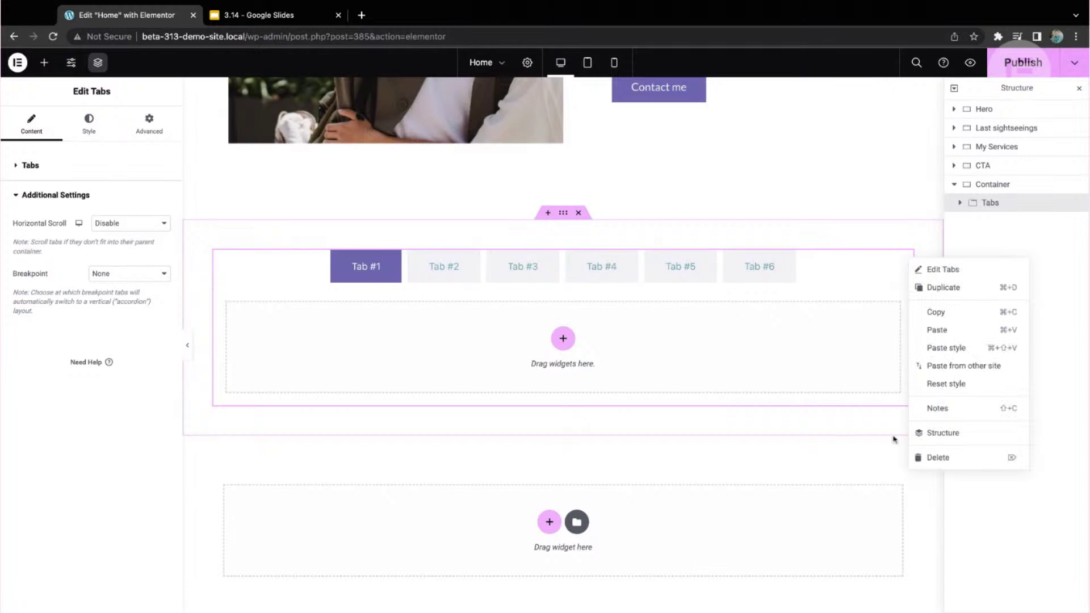
left_click(941, 457)
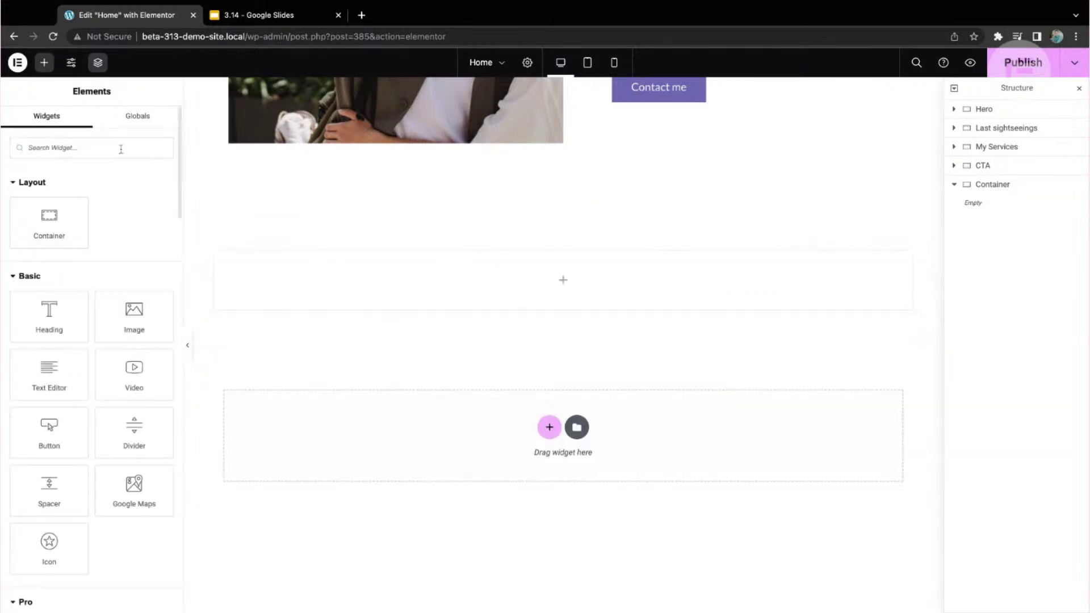
Add an Icon widget to the empty container and use Asset-1.svg from the media library as its graphic
type("icon")
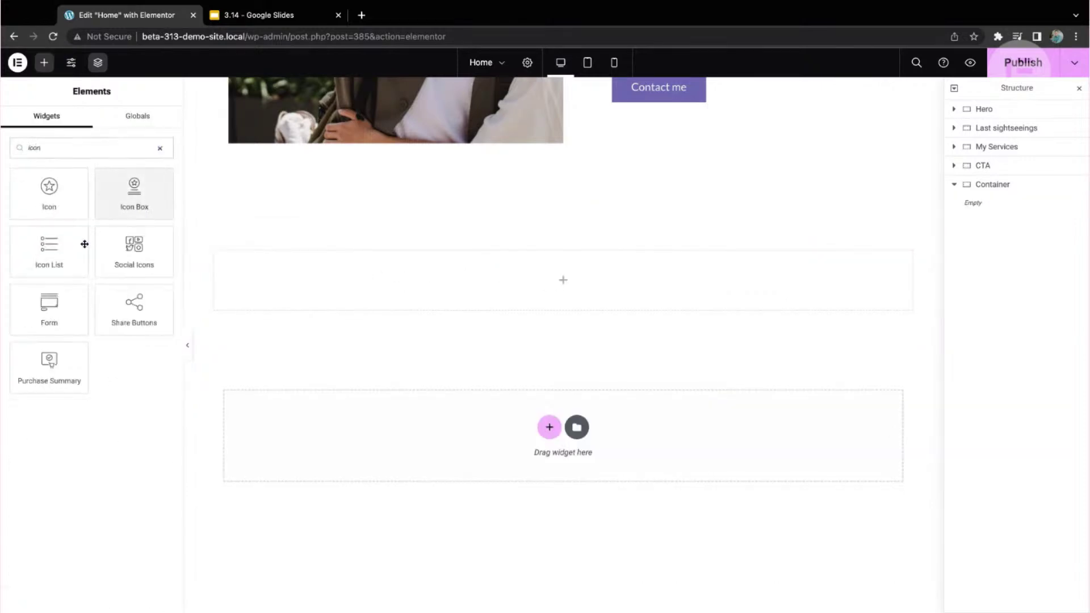
left_click_drag(60, 197, 63, 199)
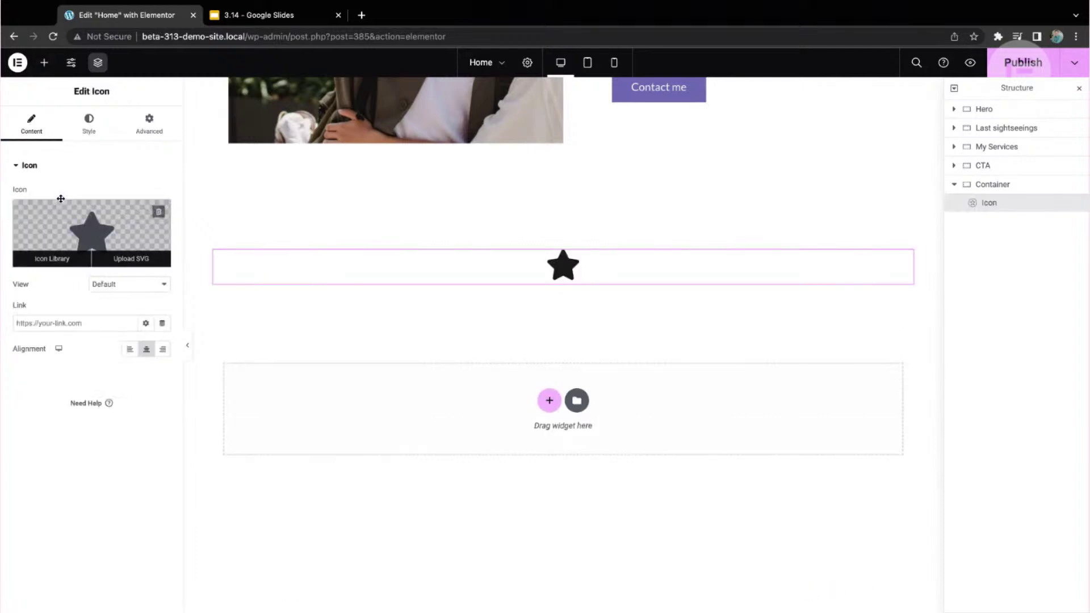
mouse_move(134, 267)
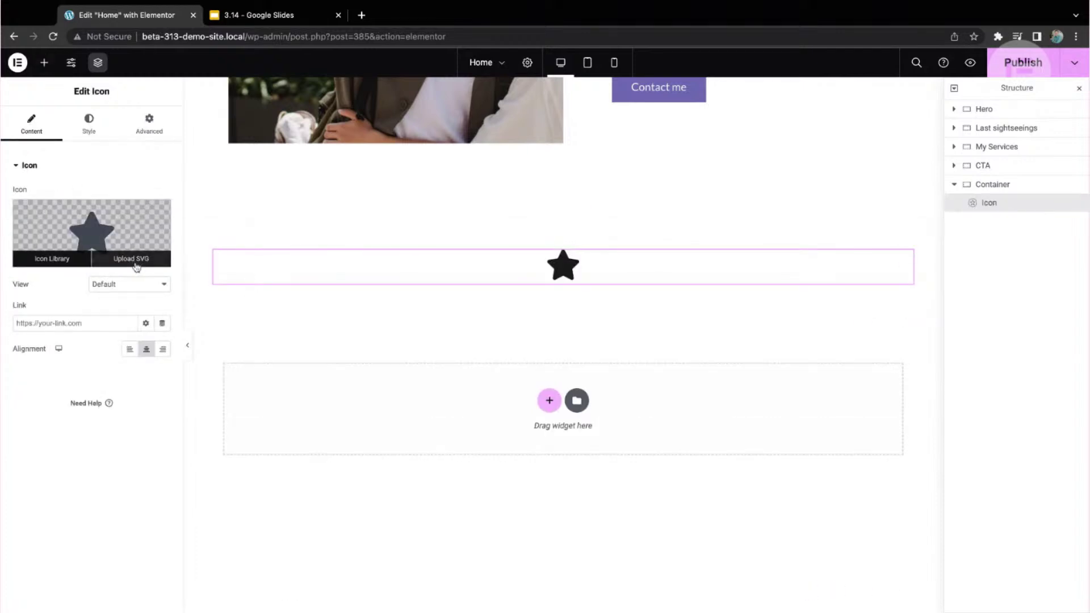
left_click(127, 261)
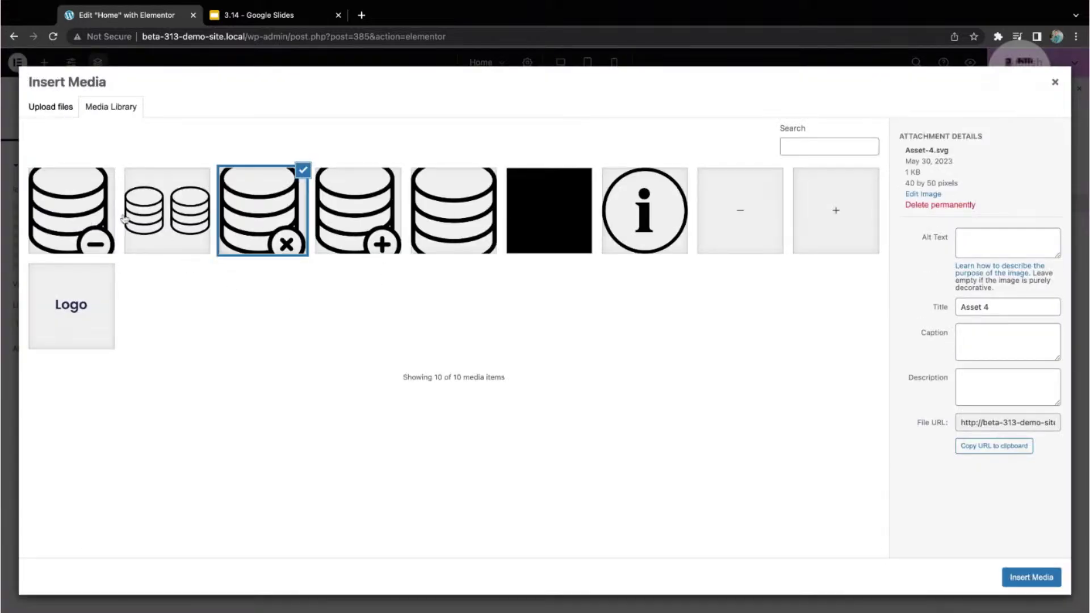
left_click(443, 220)
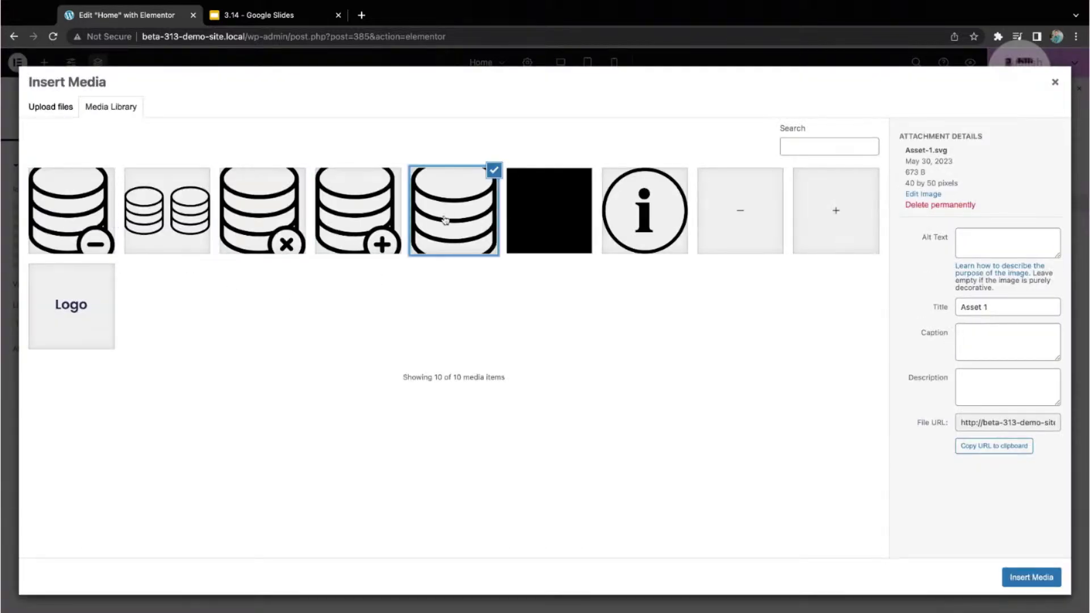
left_click(1040, 578)
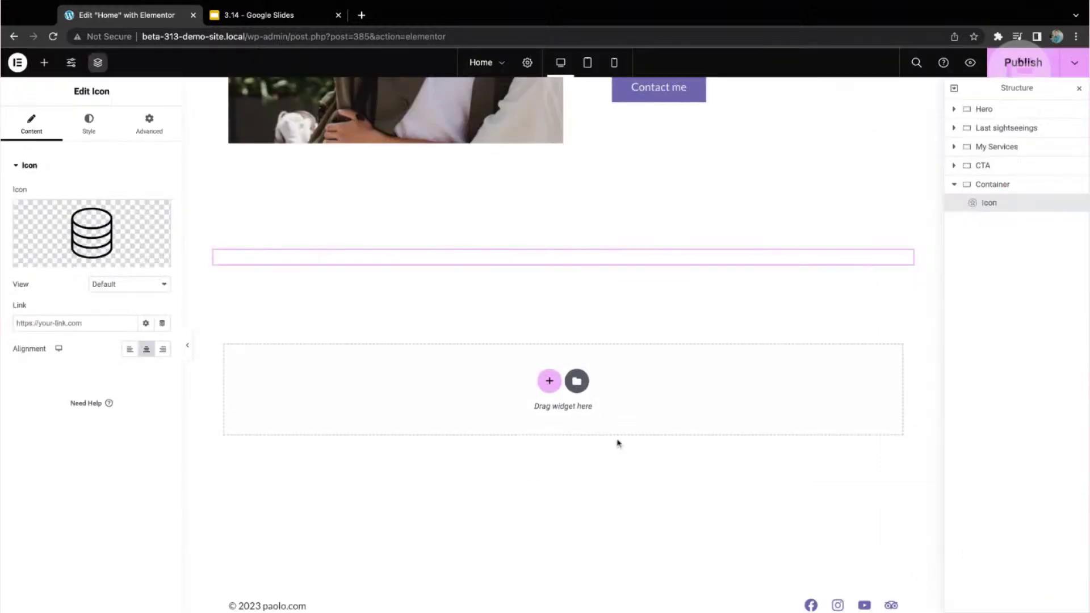
Set the database icon's size to 150 px in its style settings
left_click(89, 125)
left_click_drag(14, 273, 50, 268)
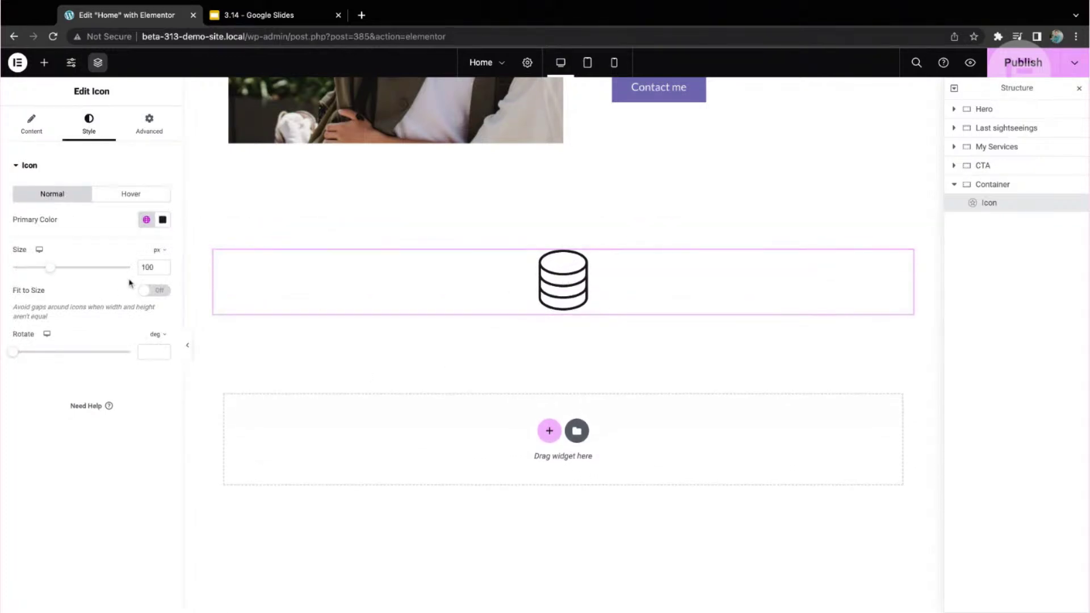
key("Right")
key("Right")
key("Right")
key("Right")
key("Right")
key("Right")
key("Right")
key("Right")
key("Right")
key("Right")
key("Right")
key("Right")
key("Right")
key("Right")
key("Right")
key("Right")
key("Right")
key("Right")
key("Right")
key("Right")
key("Right")
key("Right")
key("Right")
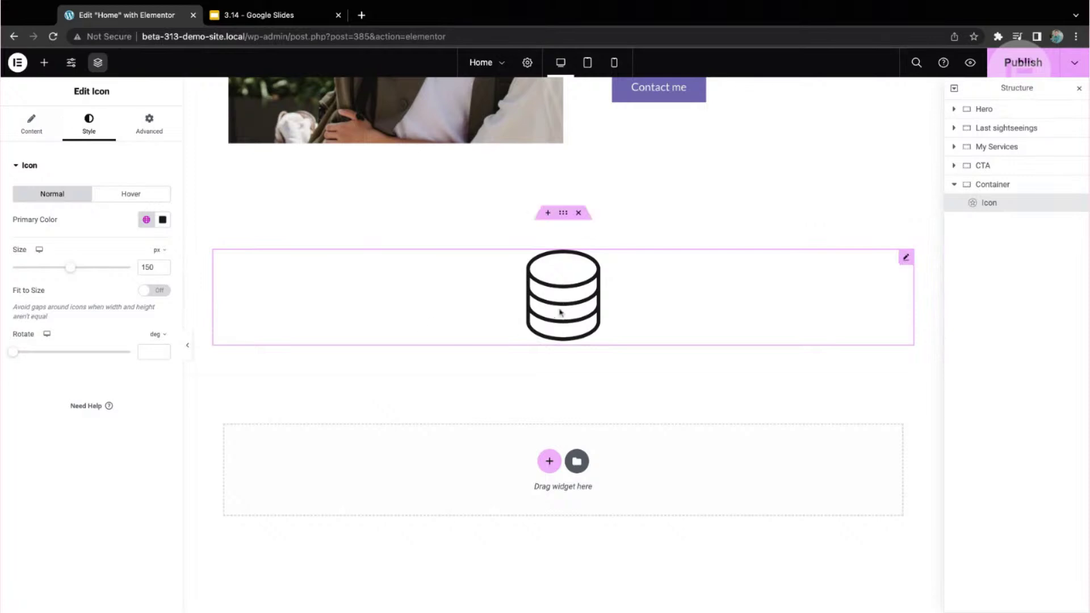
Set the icon's container to a horizontal row direction with its content justified to the center
left_click(566, 217)
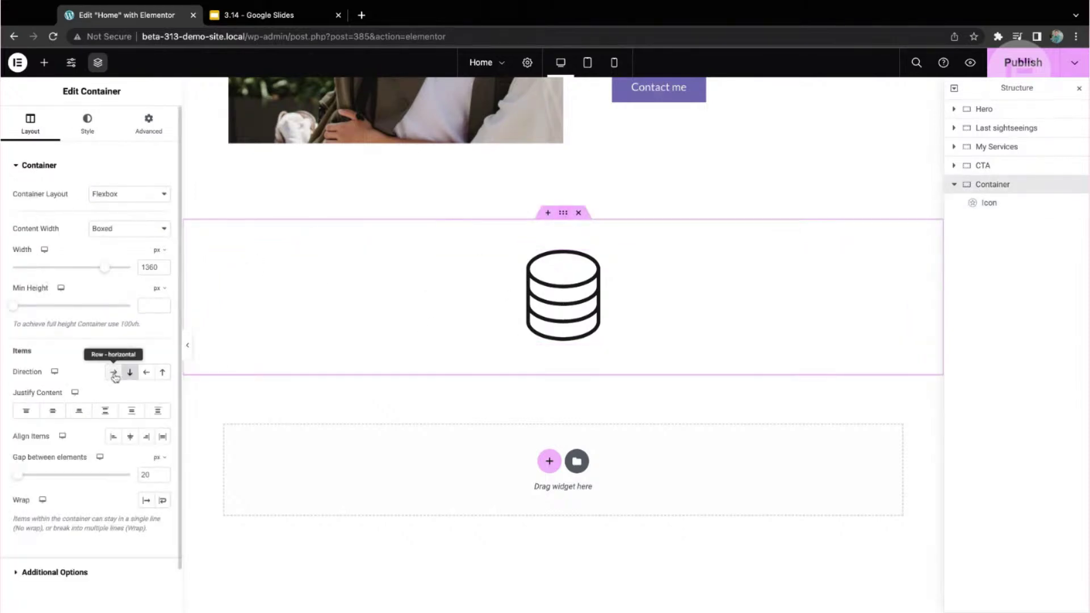
left_click(114, 373)
left_click(53, 414)
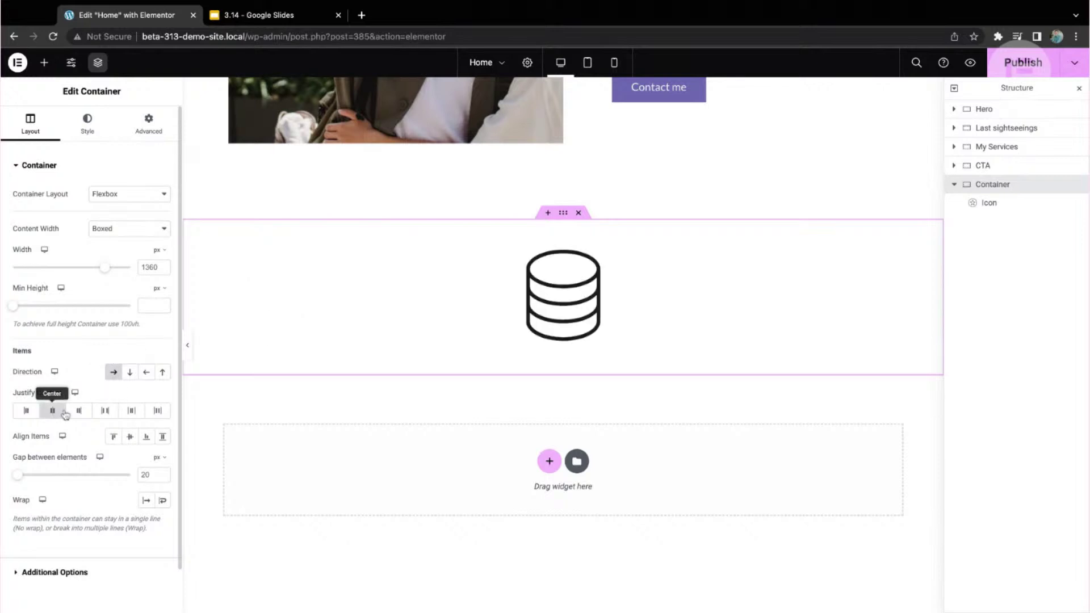
Duplicate the database icon three times to make a row of four icons in the container
right_click(603, 264)
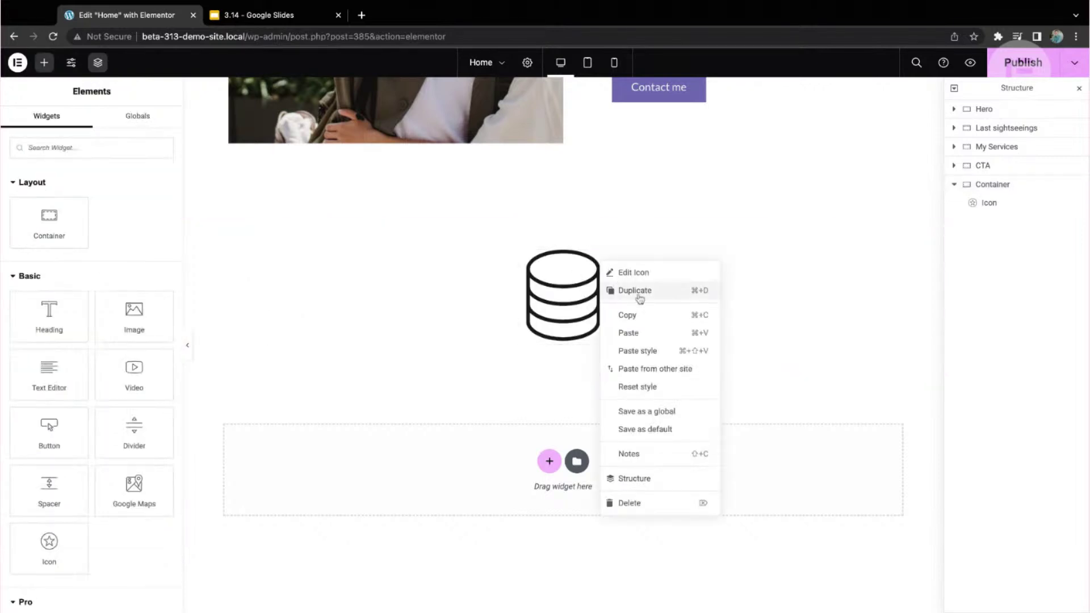
left_click(638, 297)
right_click(658, 262)
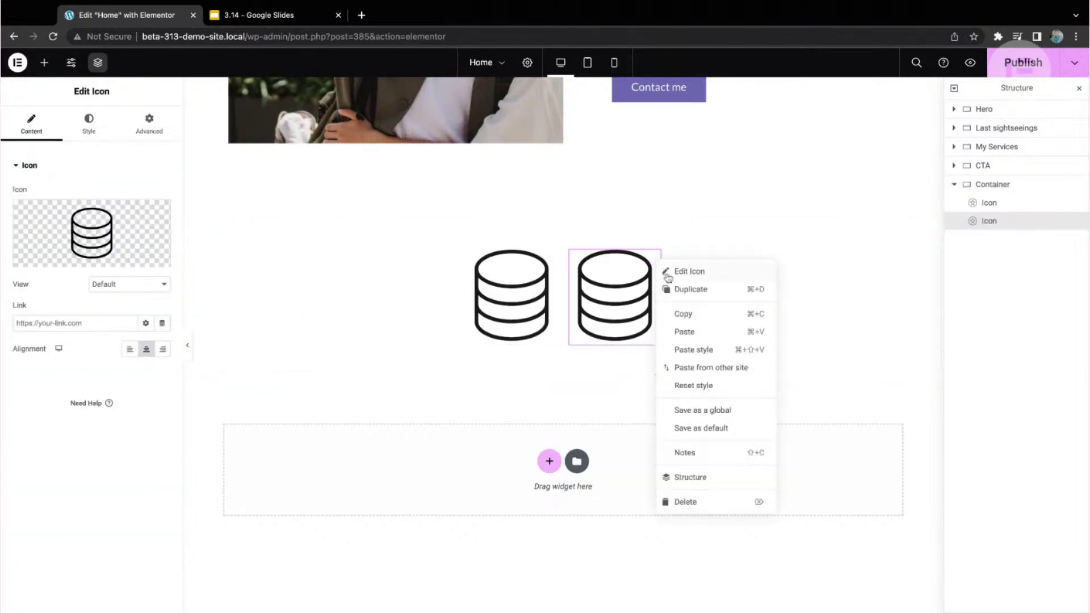
left_click(696, 295)
right_click(710, 268)
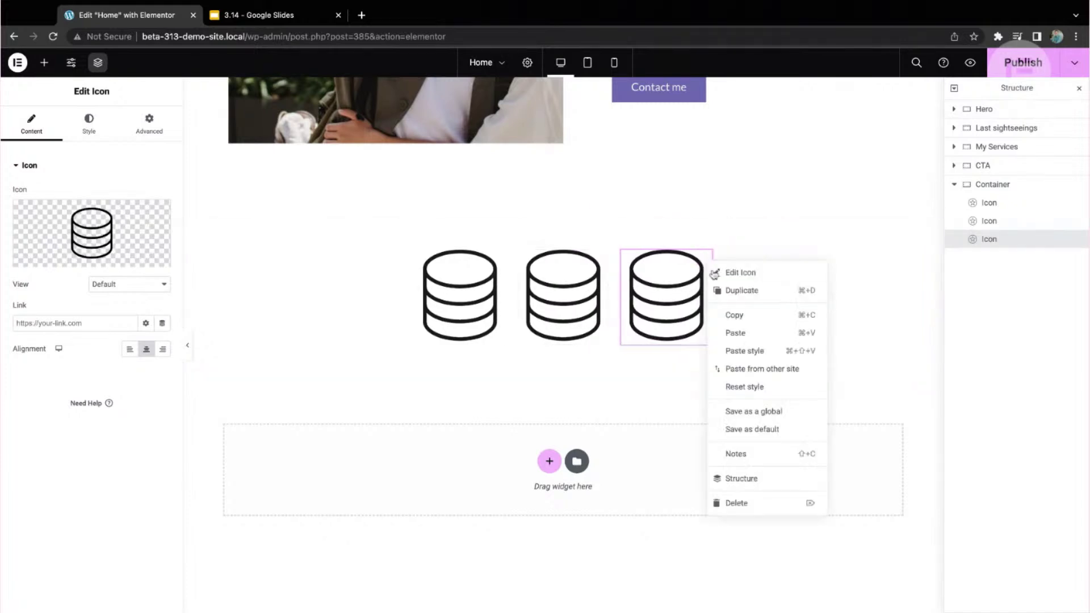
left_click(741, 290)
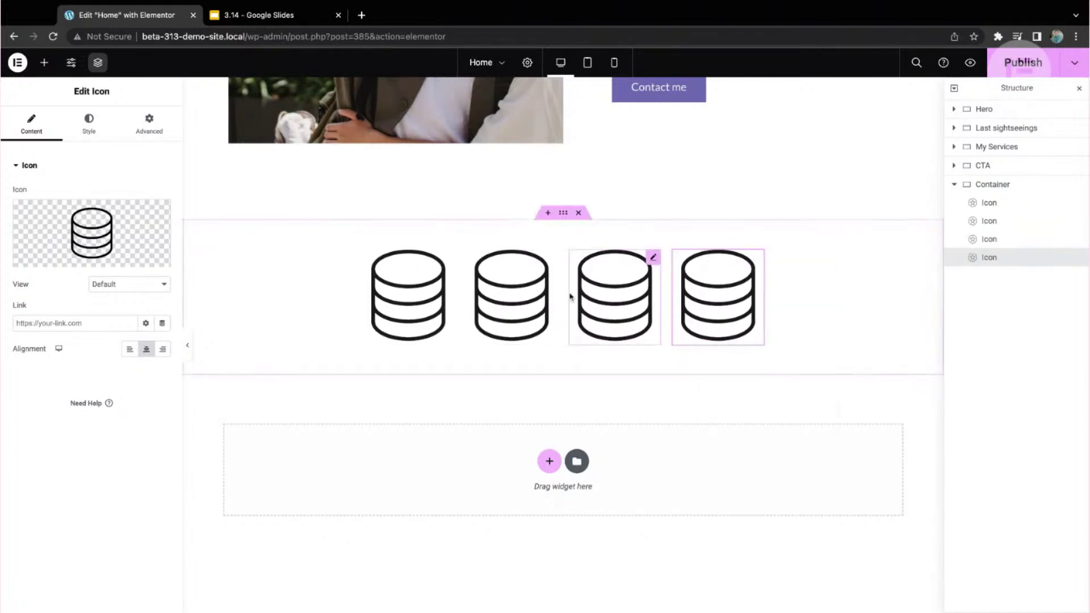
Replace the second database icon's graphic with Asset-2.svg, the database with a plus sign, from the media library
left_click(542, 270)
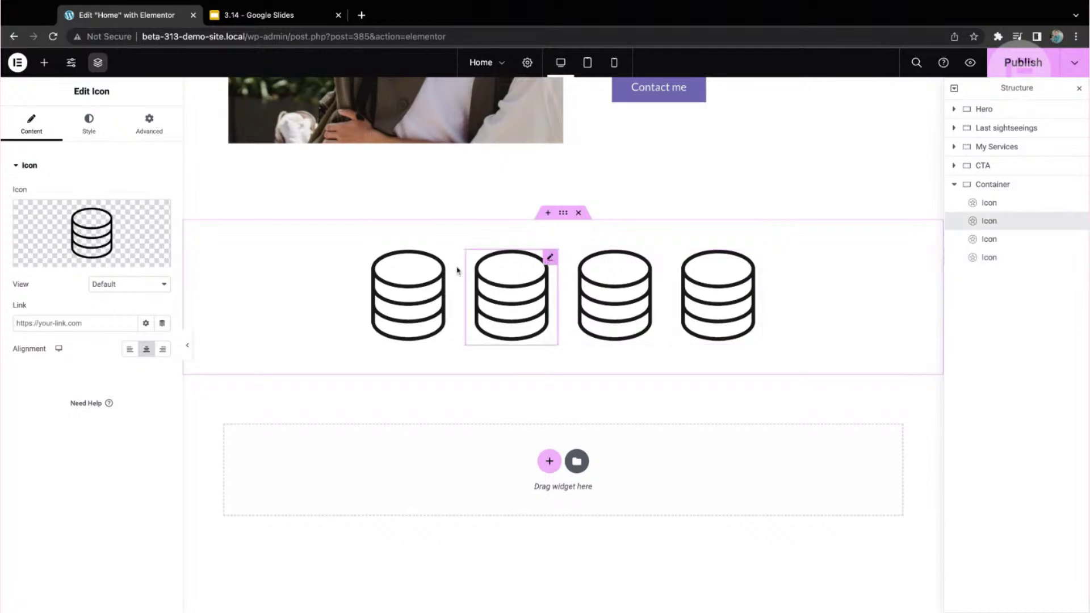
left_click(129, 260)
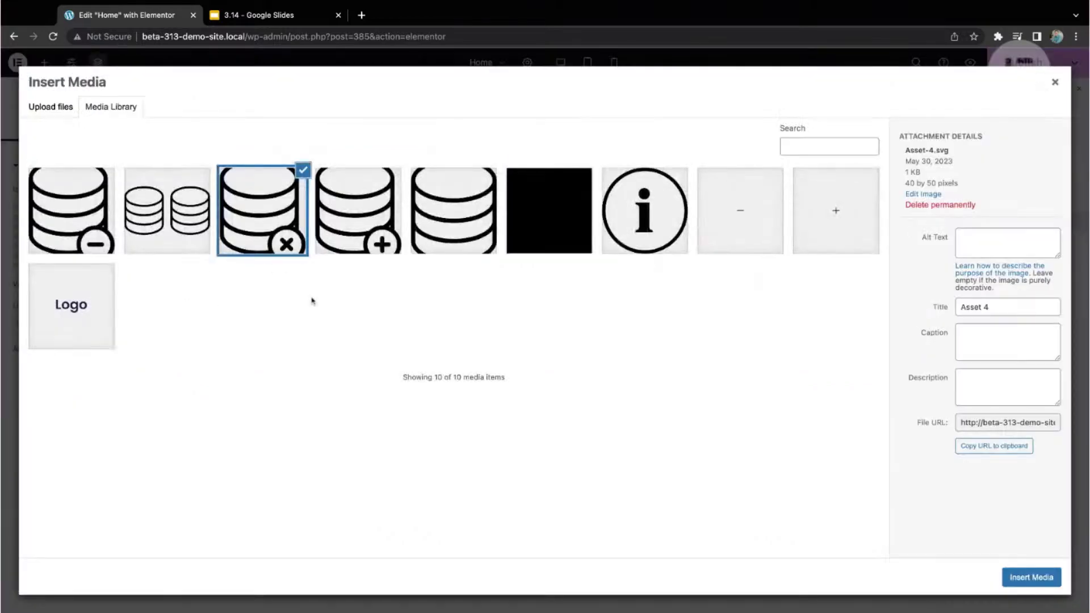
left_click(359, 222)
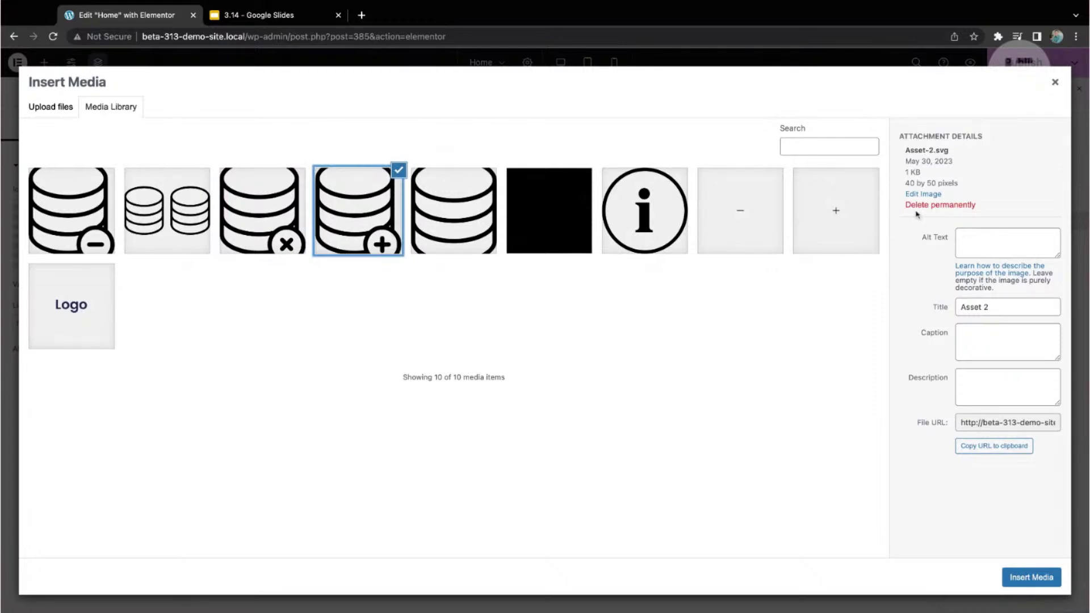
left_click_drag(932, 184, 906, 185)
key("shift+End")
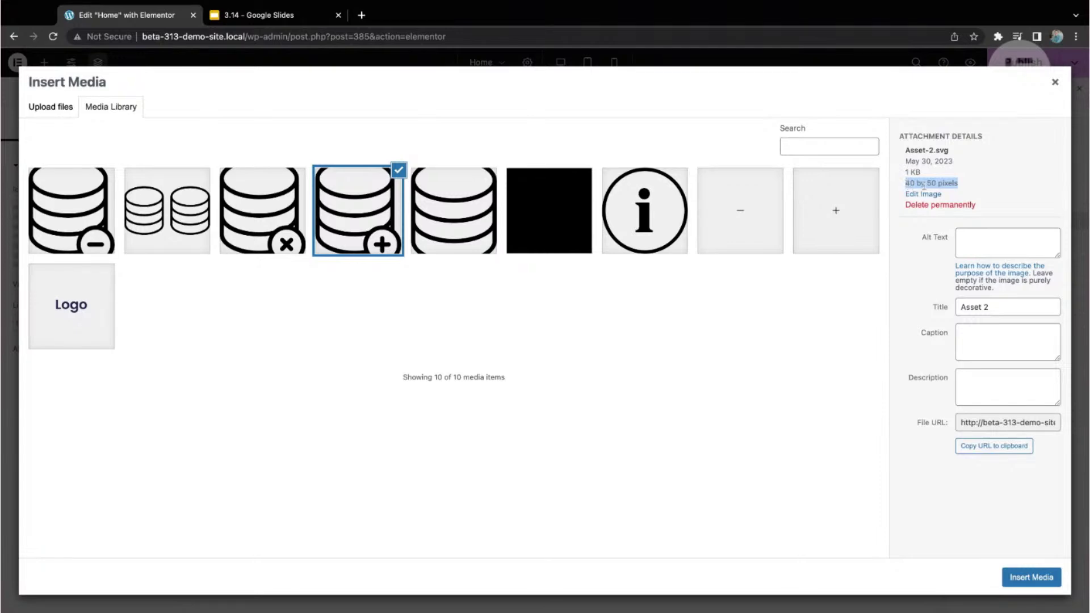
left_click(1032, 578)
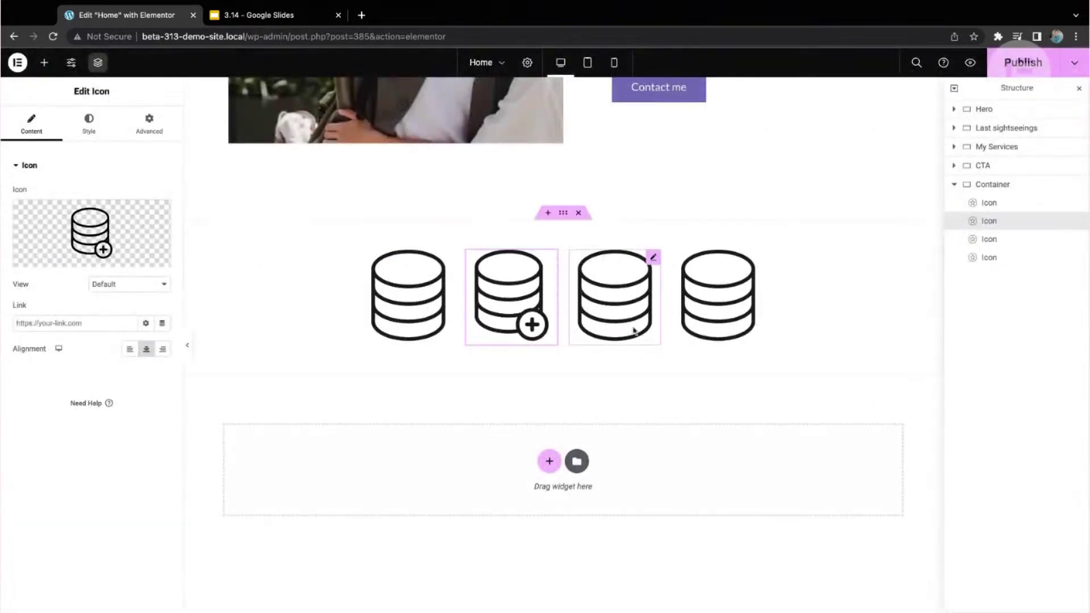
Replace the third database icon's graphic with the database-with-minus-sign SVG from the media library
left_click(653, 271)
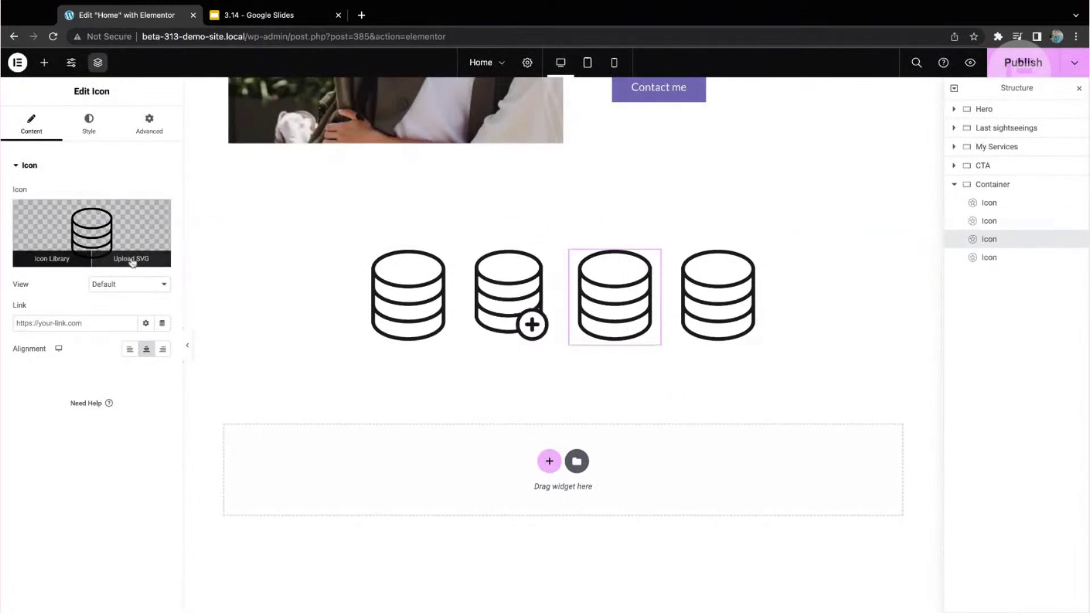
left_click(128, 260)
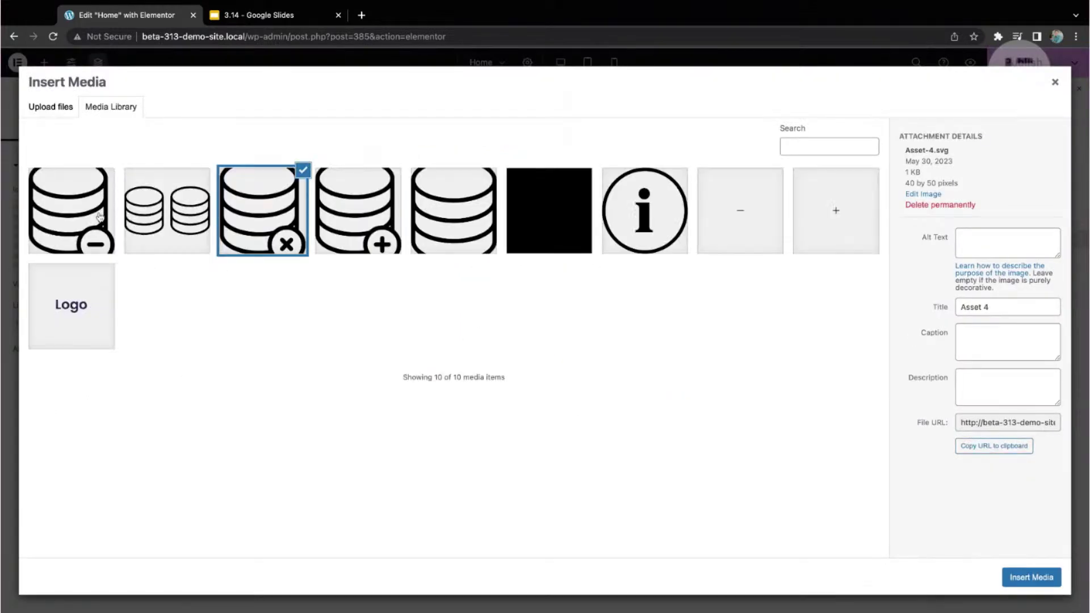
left_click(98, 218)
left_click(1024, 578)
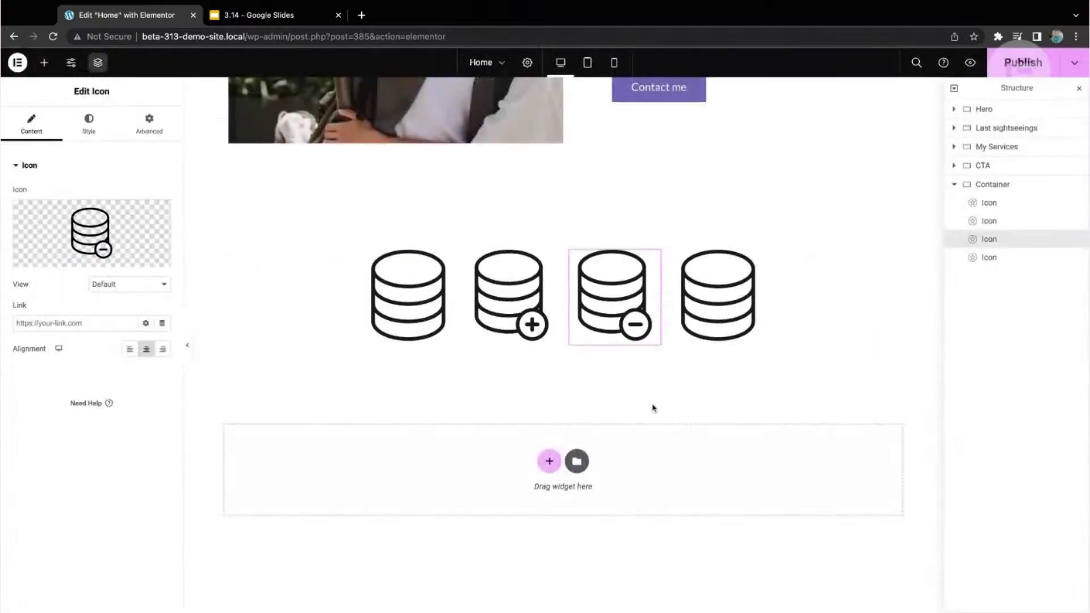
Replace the fourth icon's graphic with Asset-5.svg, the double database, and briefly preview the icon row without the editing panels
left_click(757, 258)
mouse_move(158, 210)
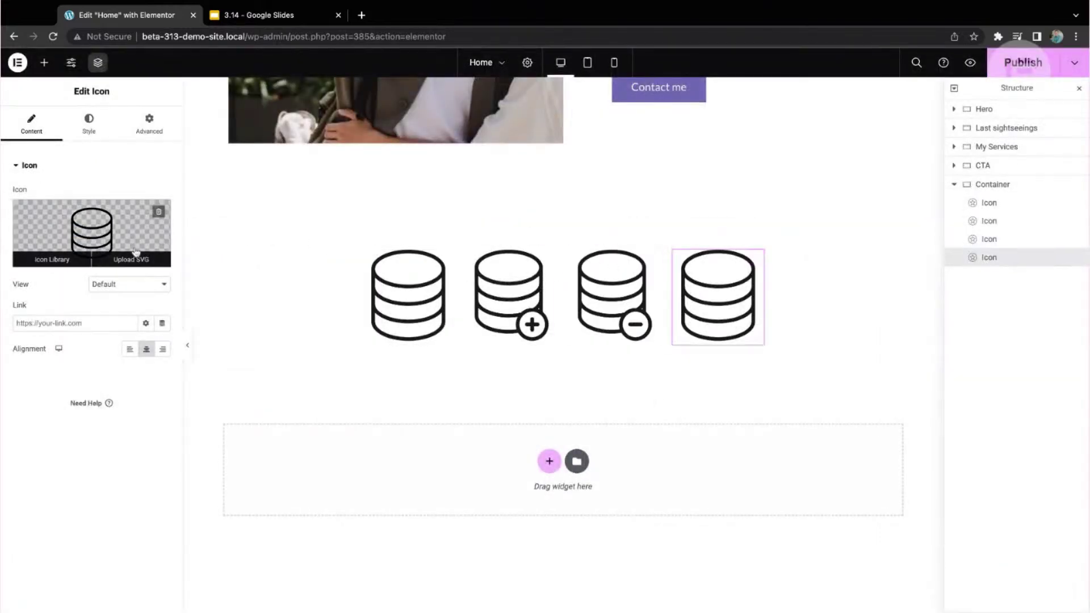
left_click(146, 260)
left_click(176, 217)
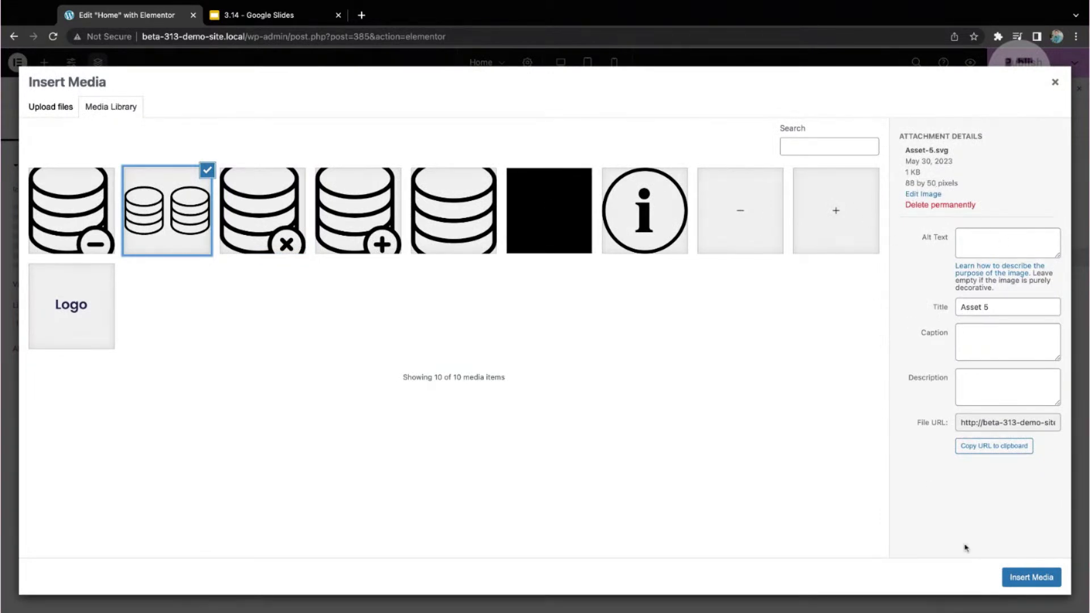
left_click(1031, 578)
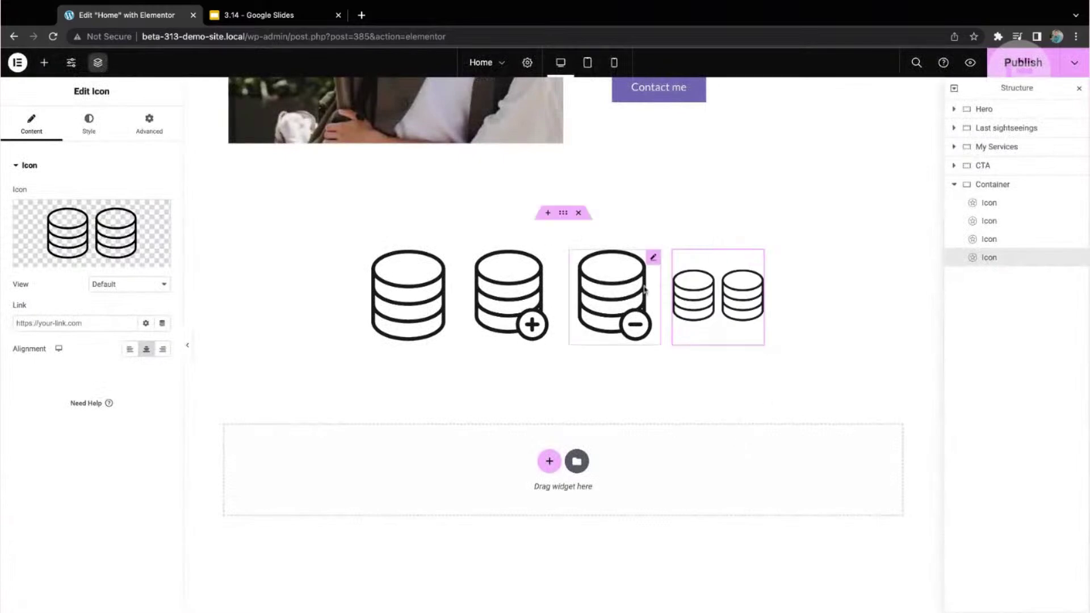
key("ctrl+p")
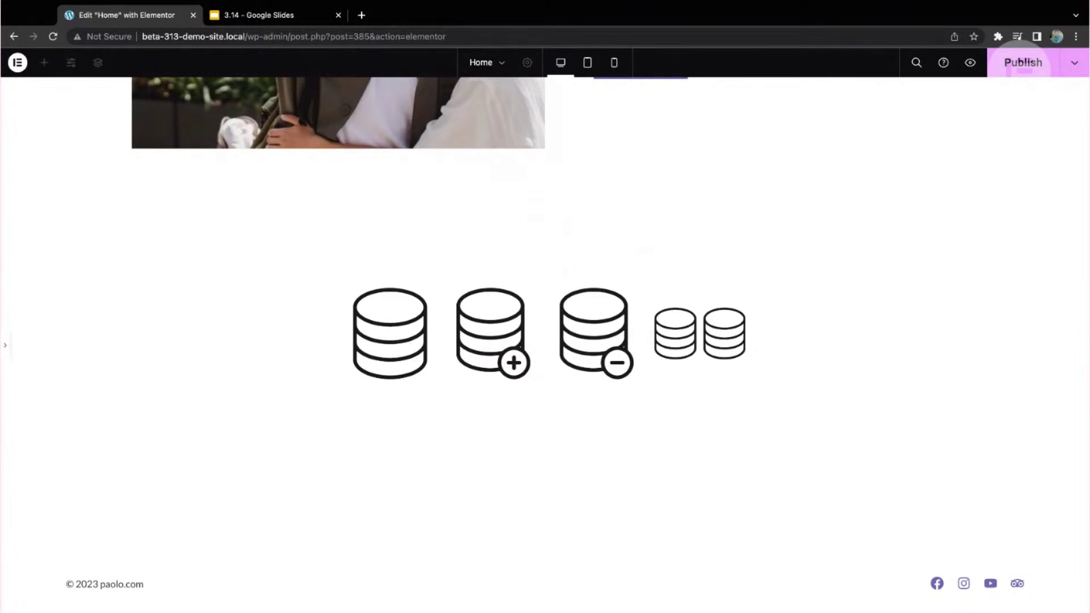
key("ctrl+p")
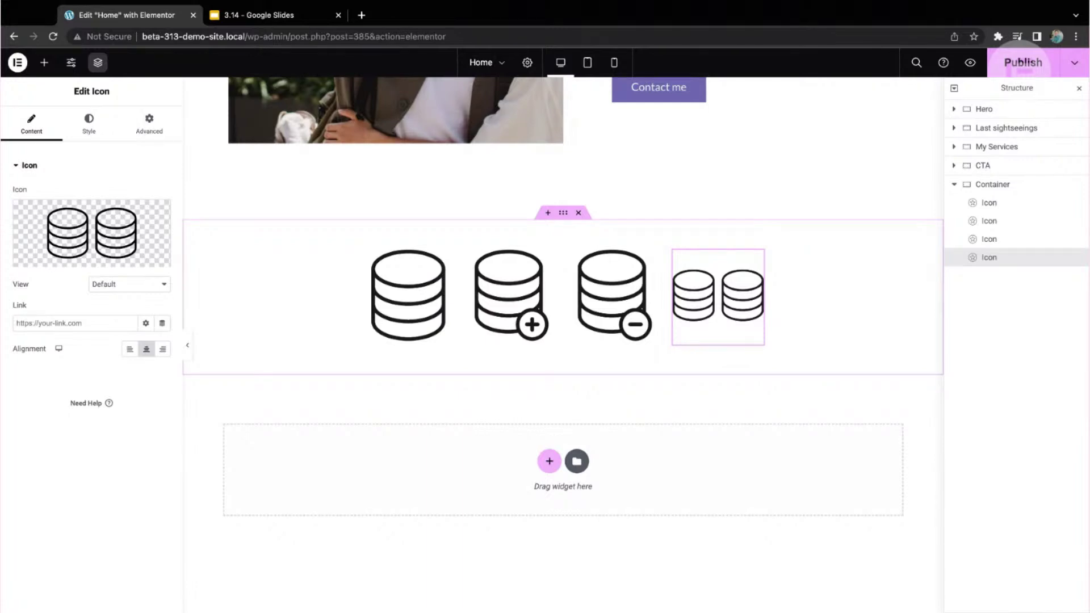
Turn on Fit to Size for the double-database icon and check the row in preview
mouse_move(757, 260)
left_click(91, 129)
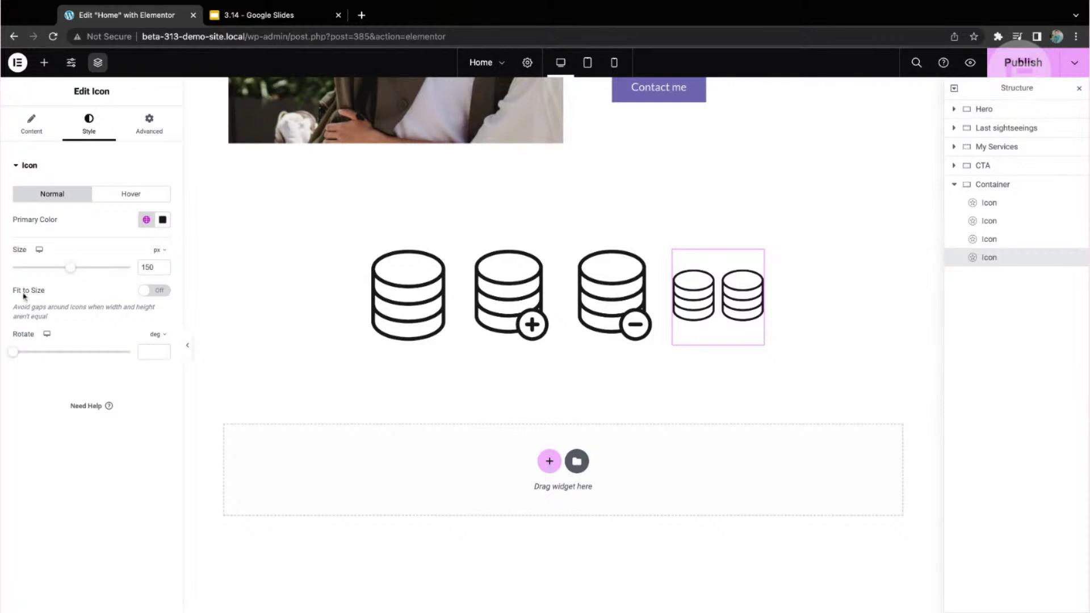
left_click(151, 291)
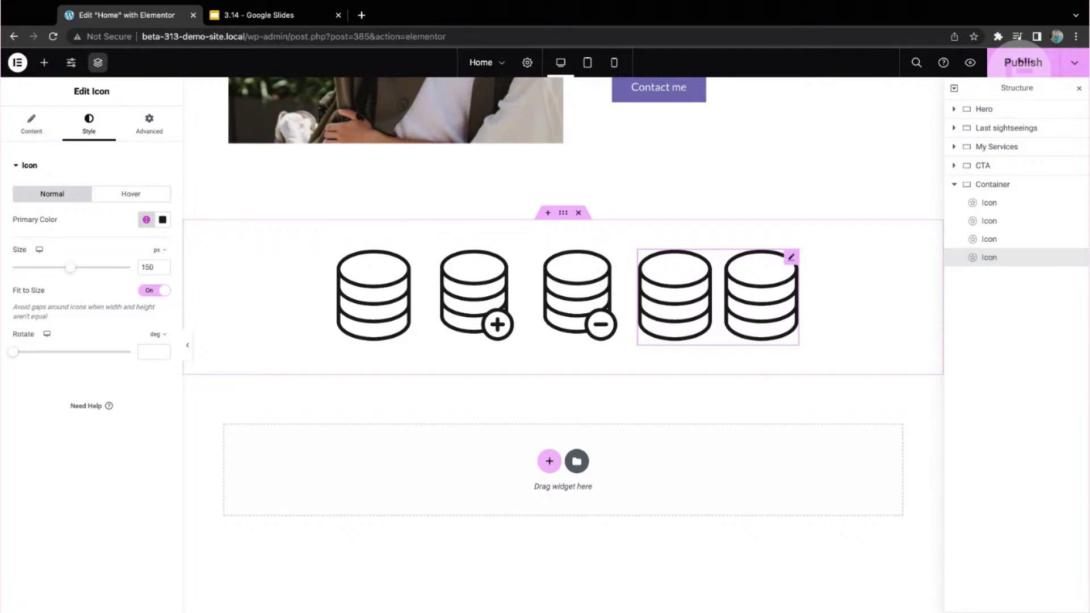
key("ctrl+p")
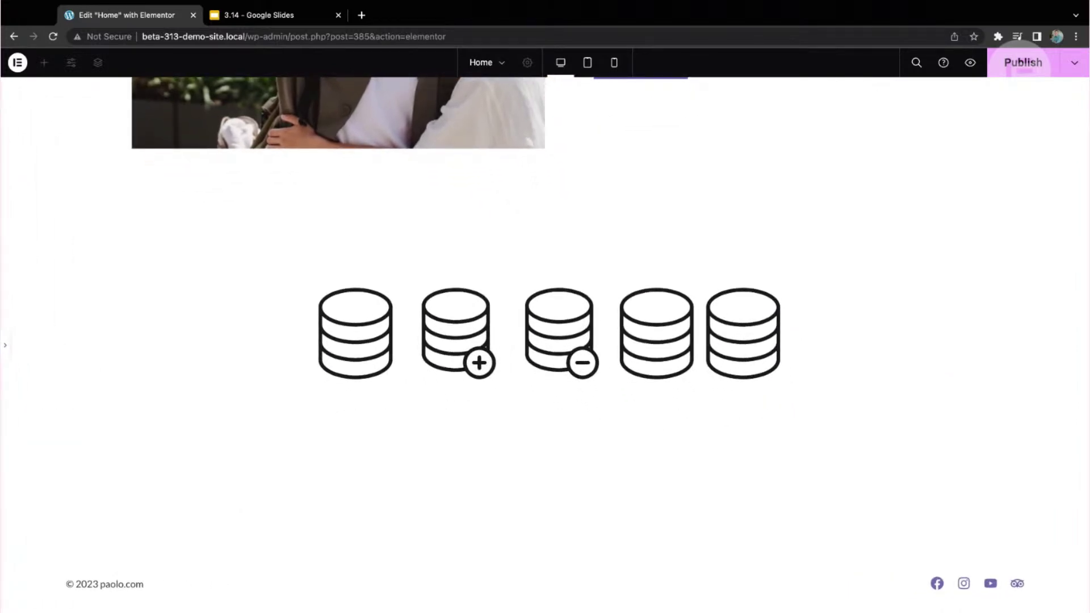
key("super+p")
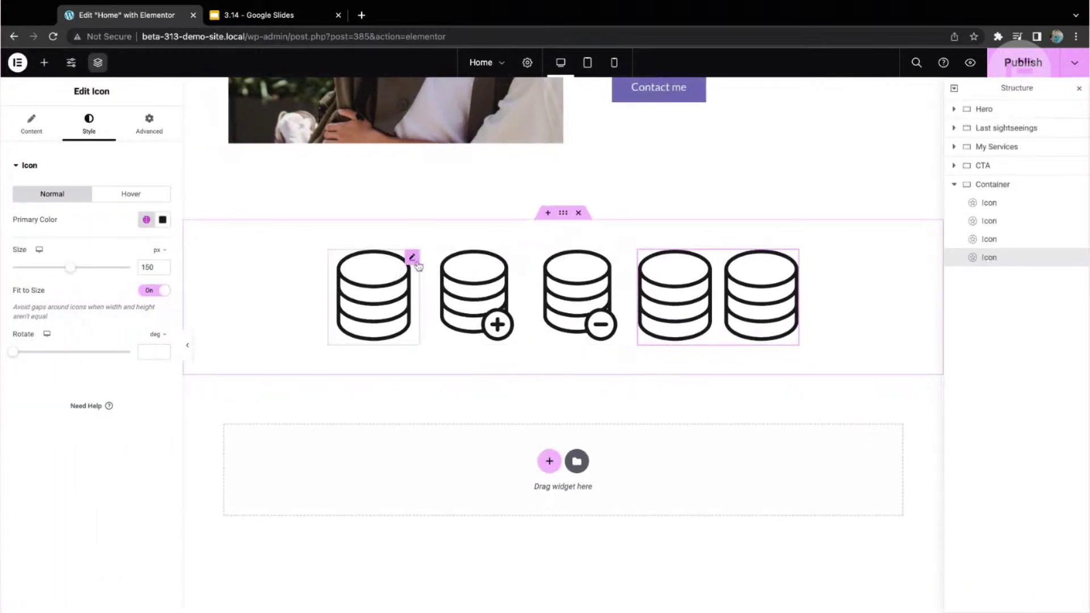
Find the Icon widget by searching for "icon" and add a default star icon in a new container below the database row
left_click(415, 259)
left_click(47, 130)
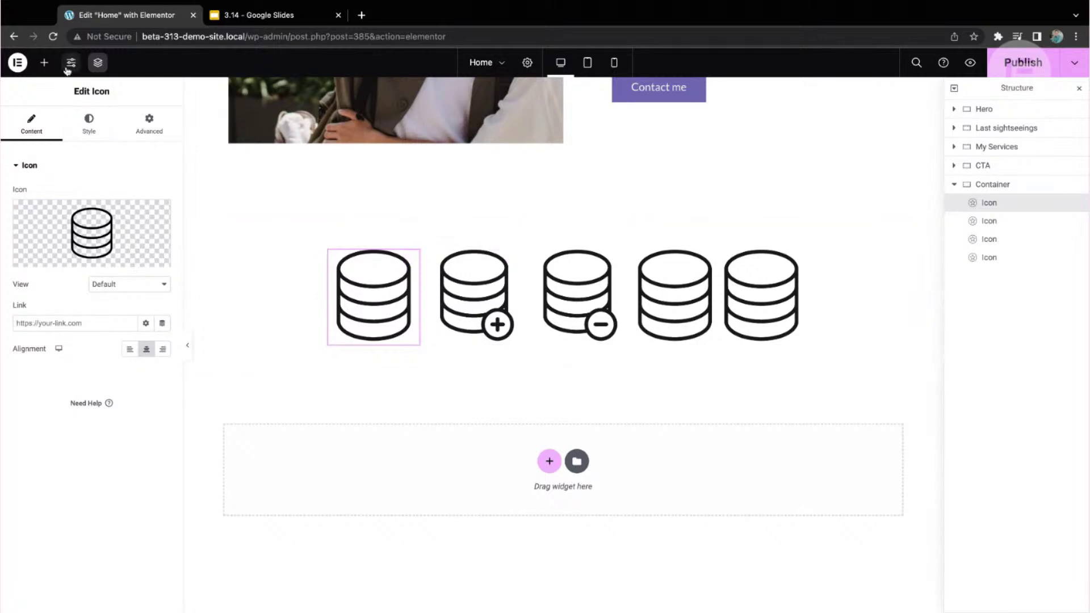
left_click(44, 62)
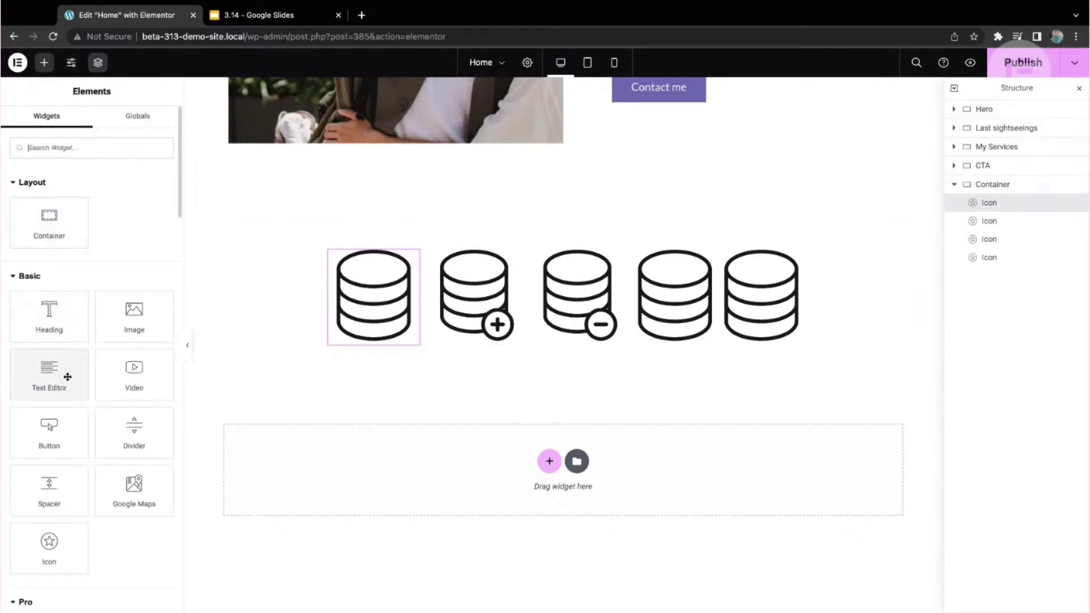
scroll(66, 377, "down", 3)
scroll(124, 197, "up", 2)
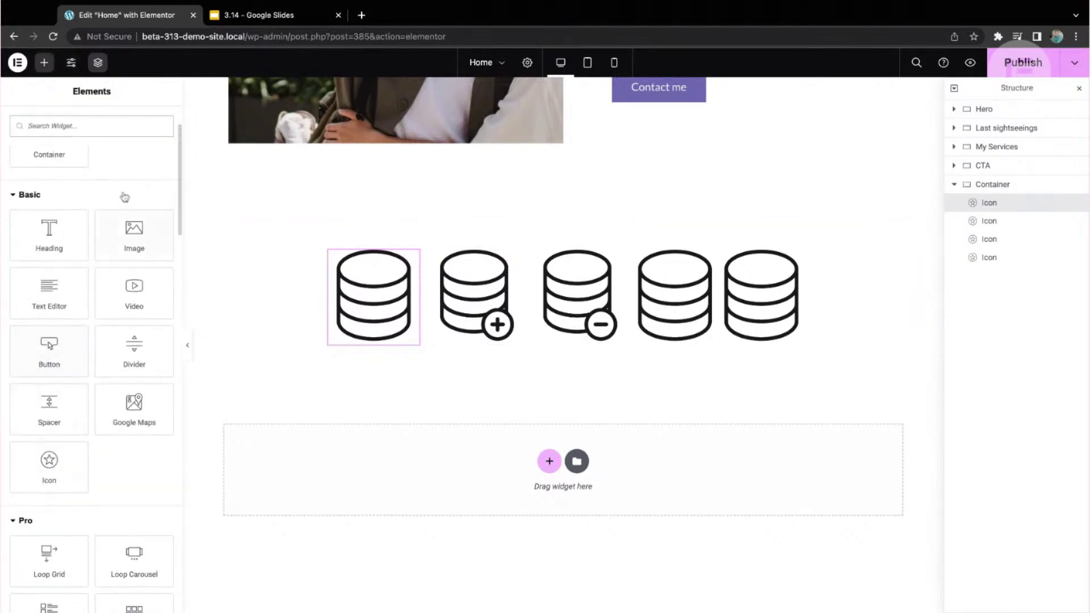
left_click(112, 126)
type("icon")
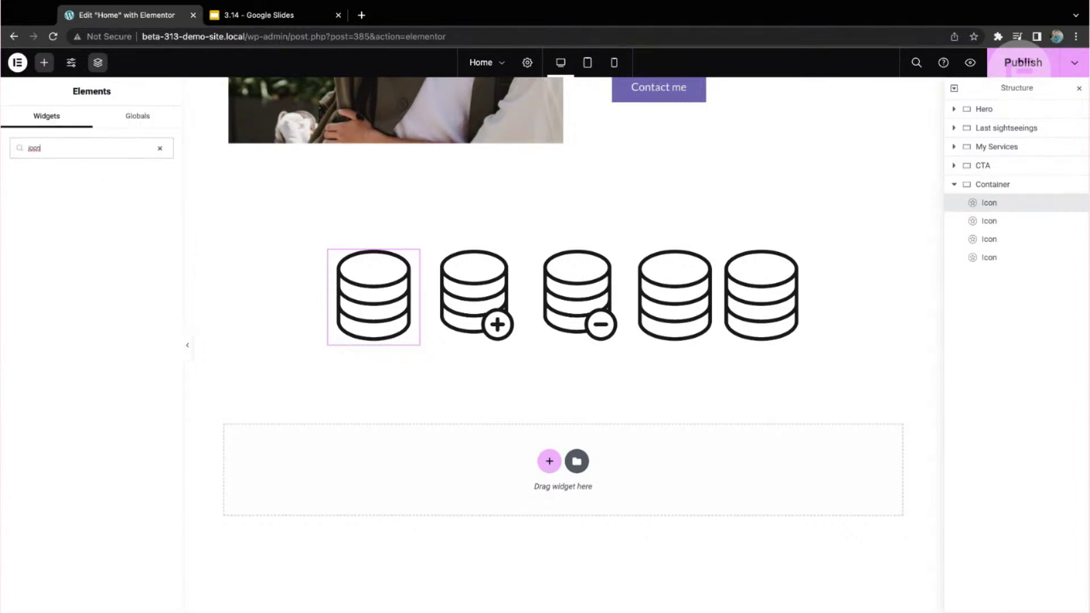
type("on")
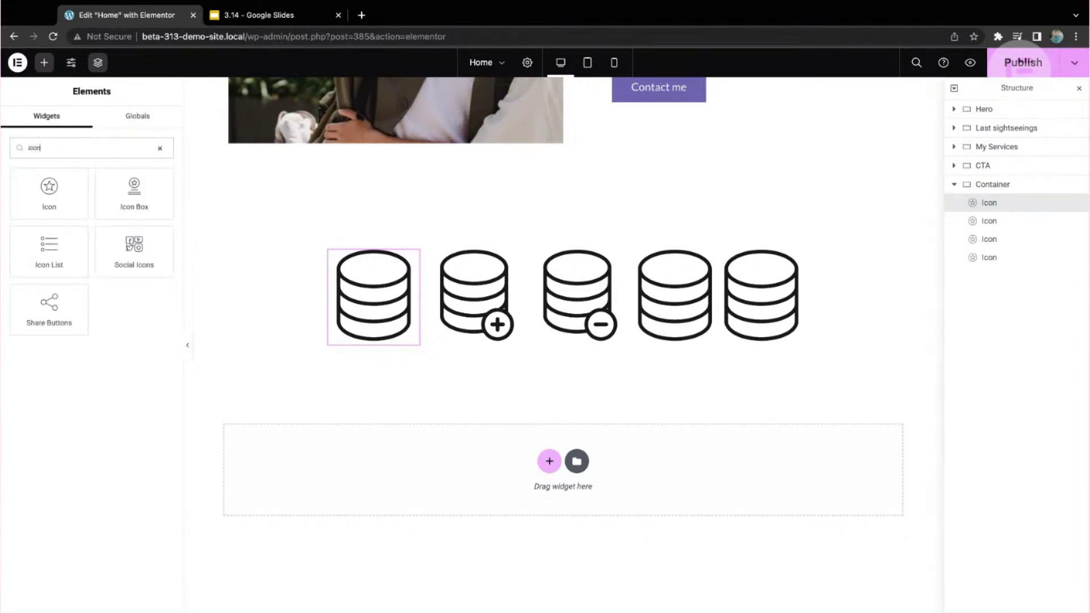
left_click_drag(57, 196, 56, 196)
left_click_drag(455, 472, 363, 367)
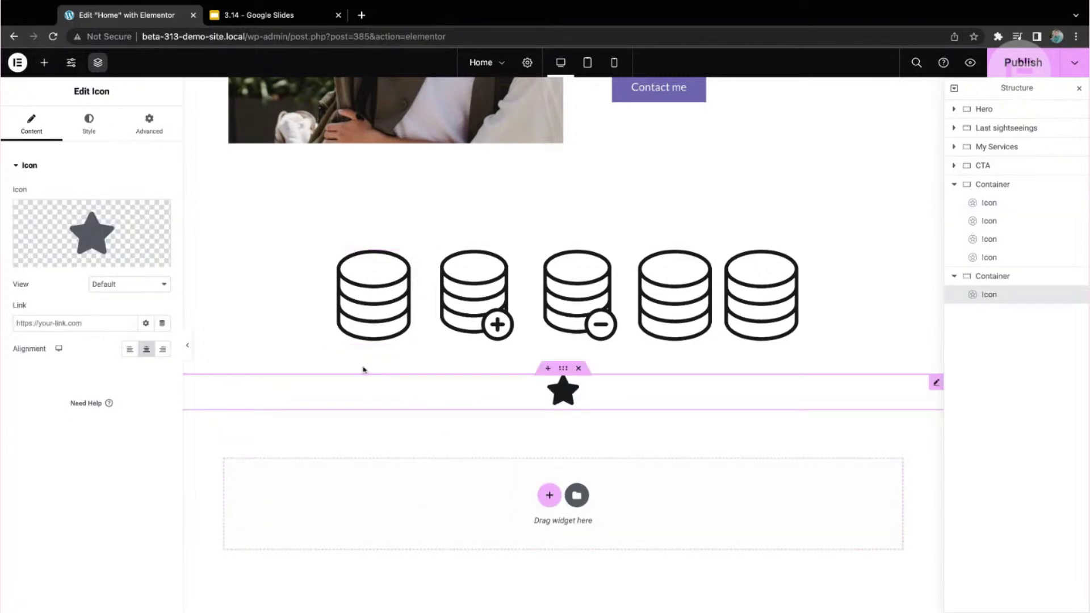
Compare the style settings of the star icon with those of the first database icon, checking for the Fit to Size option
left_click(93, 131)
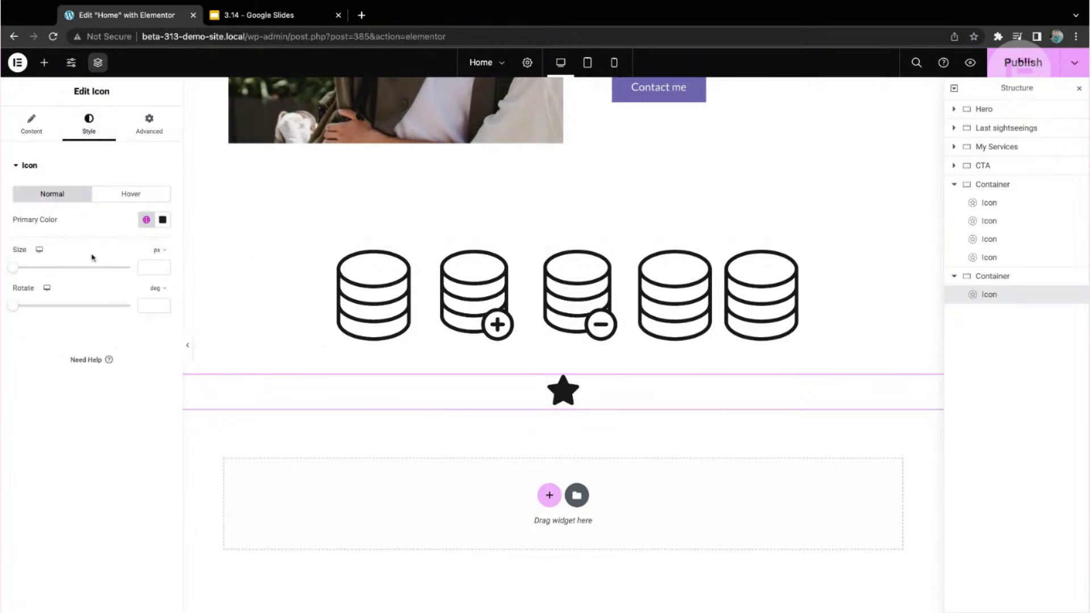
left_click(331, 294)
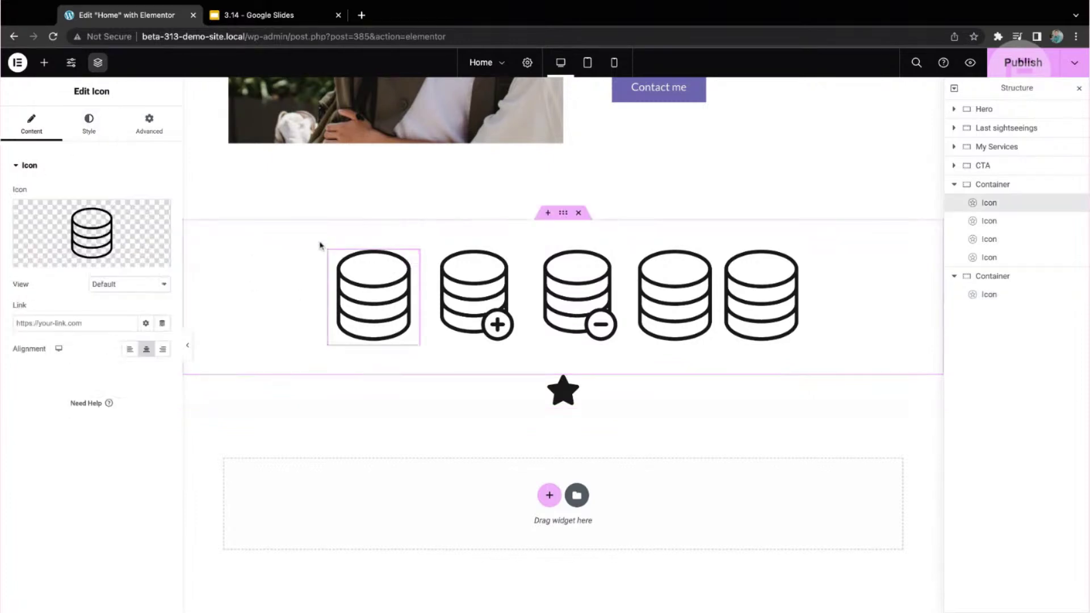
left_click(93, 126)
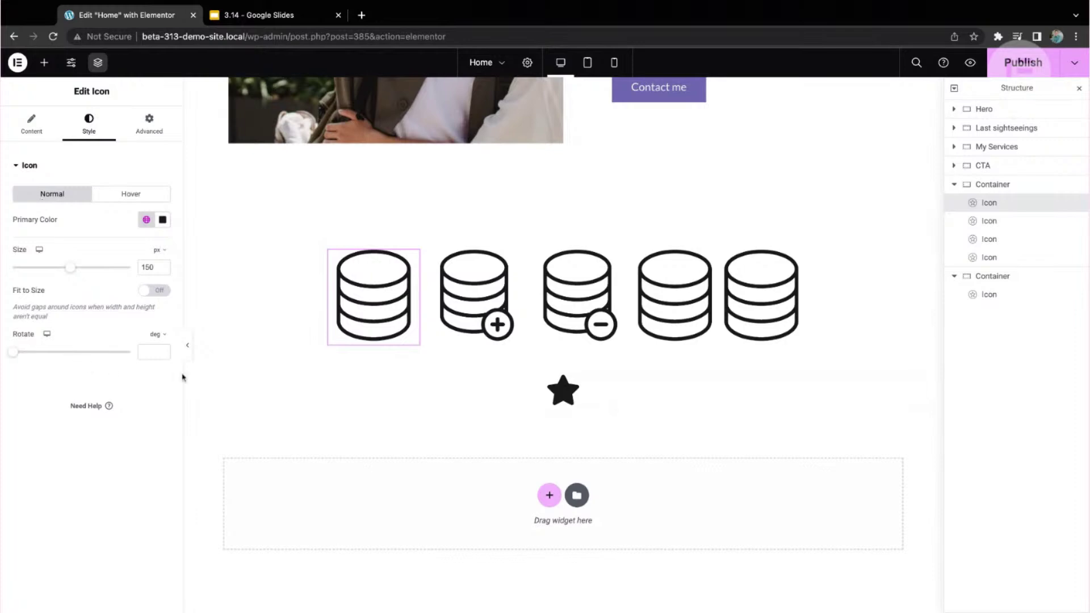
Delete the container with the star icon and the container with the database icons
left_click(579, 368)
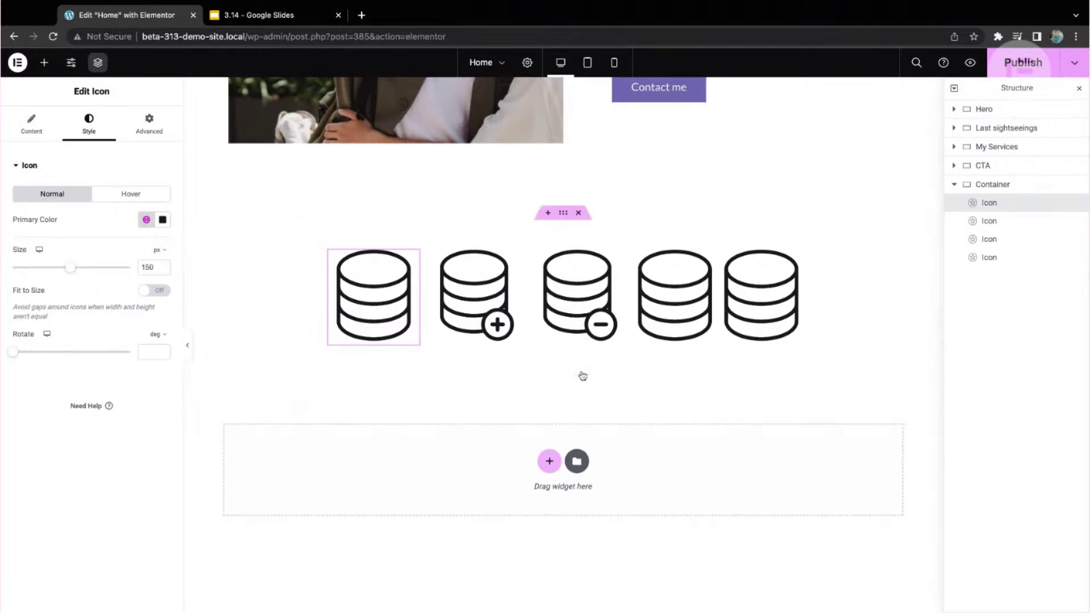
left_click(579, 213)
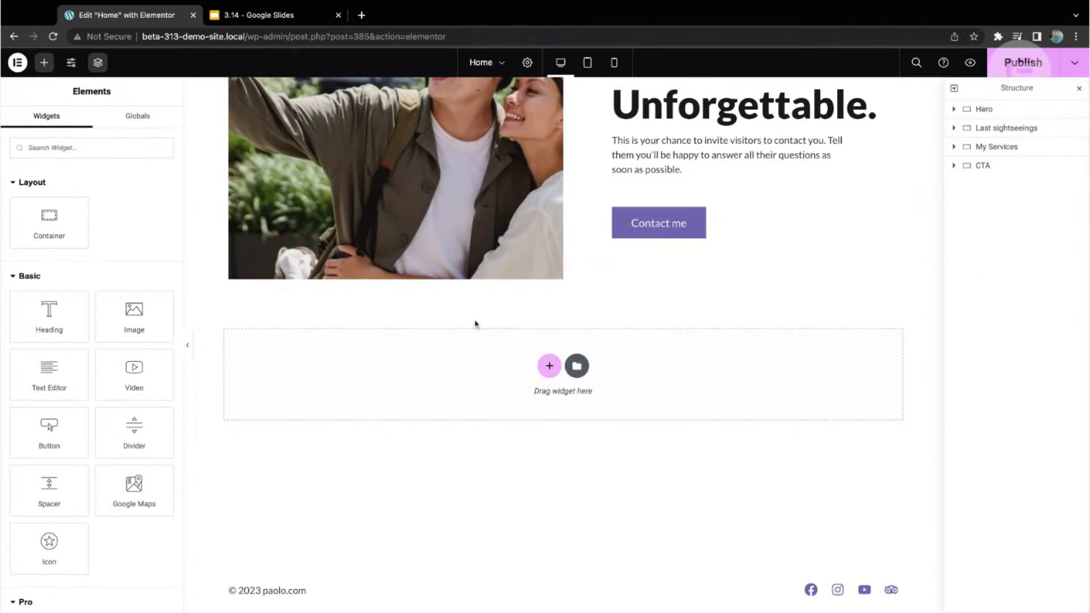
Open the site header for editing from the top of the Home page, saving the page changes
scroll(562, 341, "up", 15)
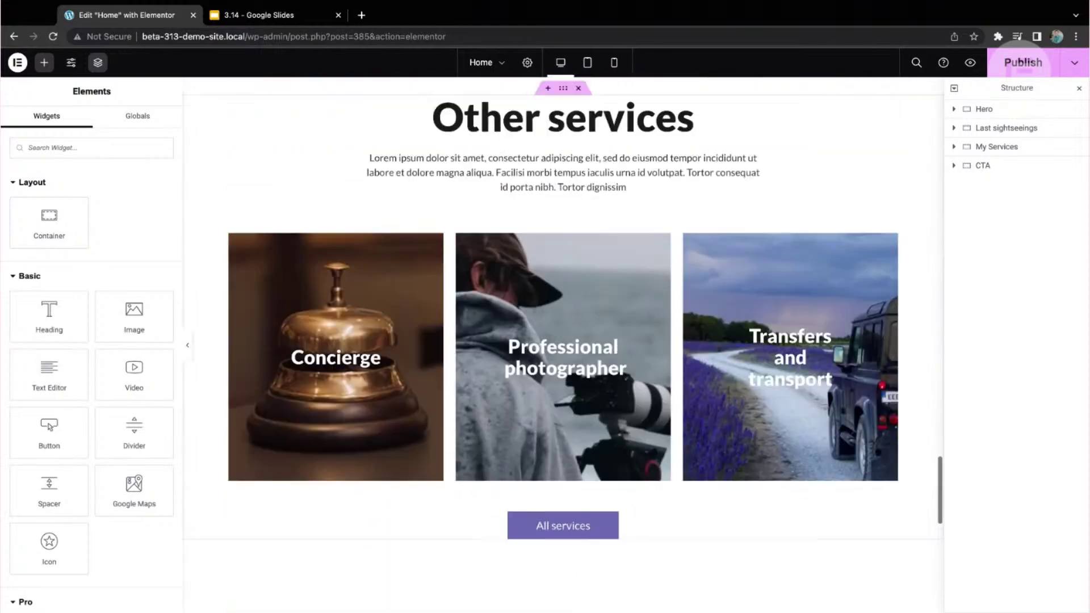
scroll(562, 341, "up", 15)
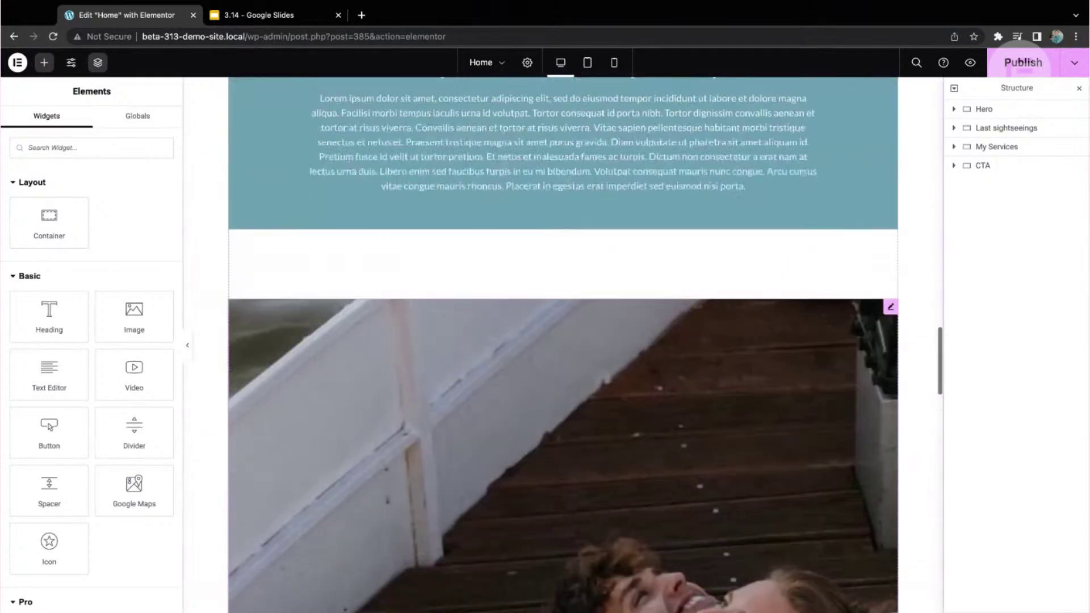
scroll(562, 341, "up", 20)
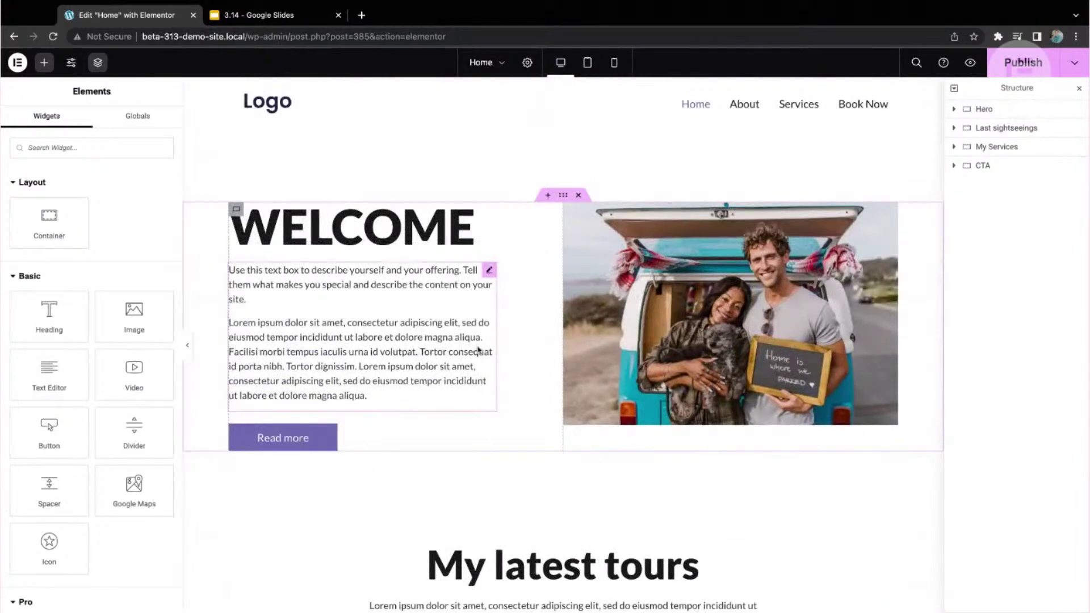
left_click(571, 91)
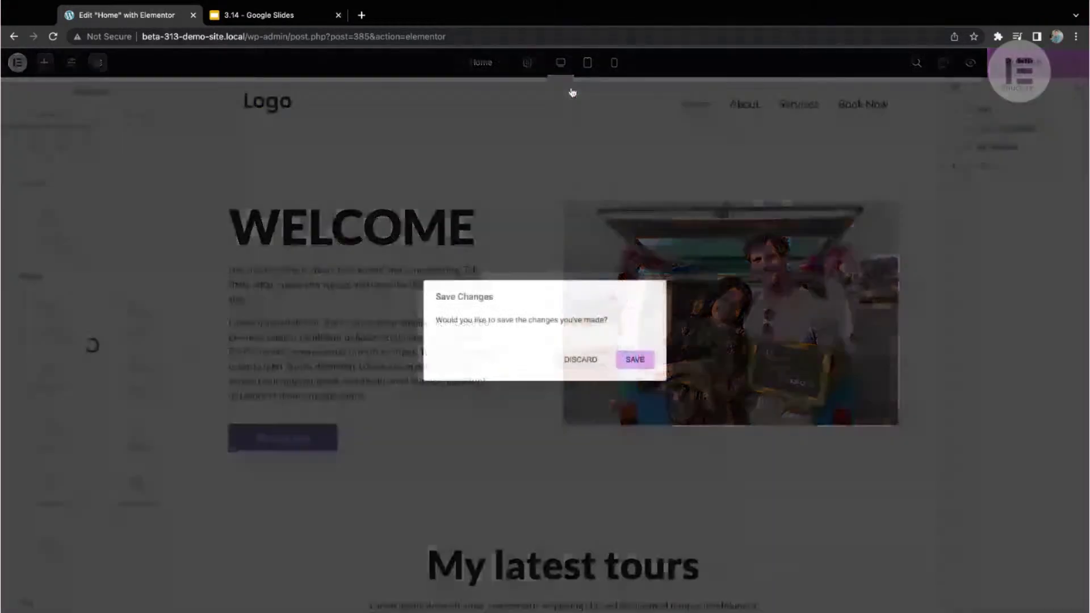
left_click(640, 360)
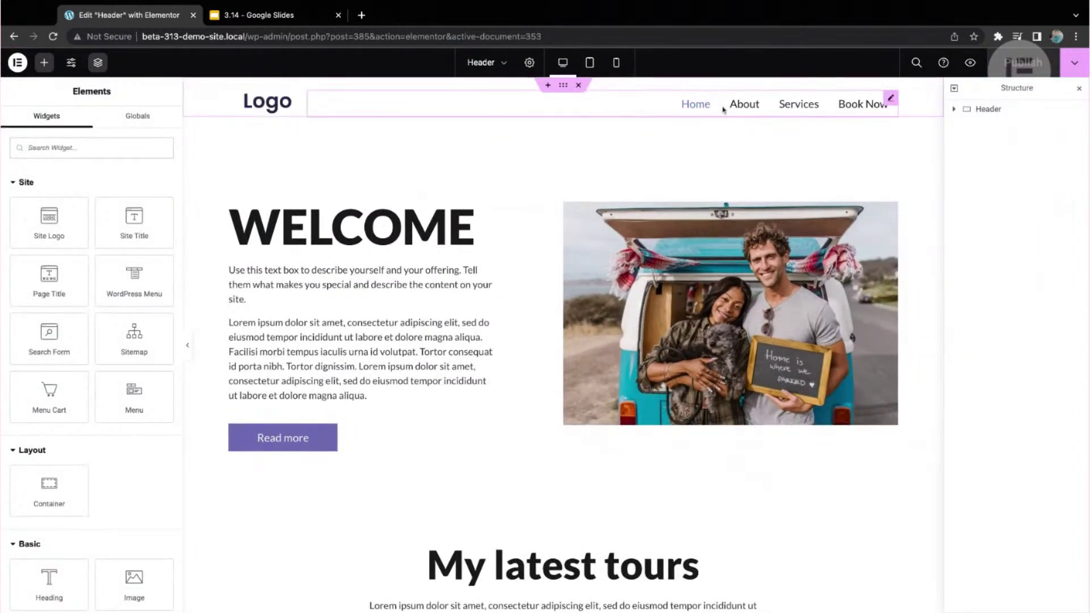
Turn on the divider between the items in the header Menu widget's style settings and preview the header
left_click(890, 99)
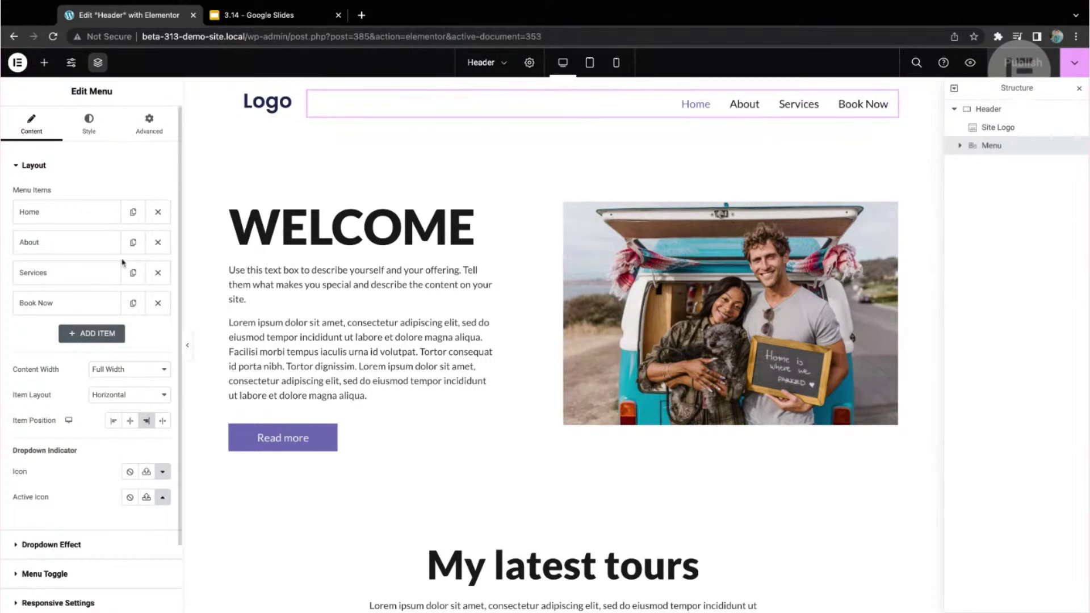
left_click(89, 122)
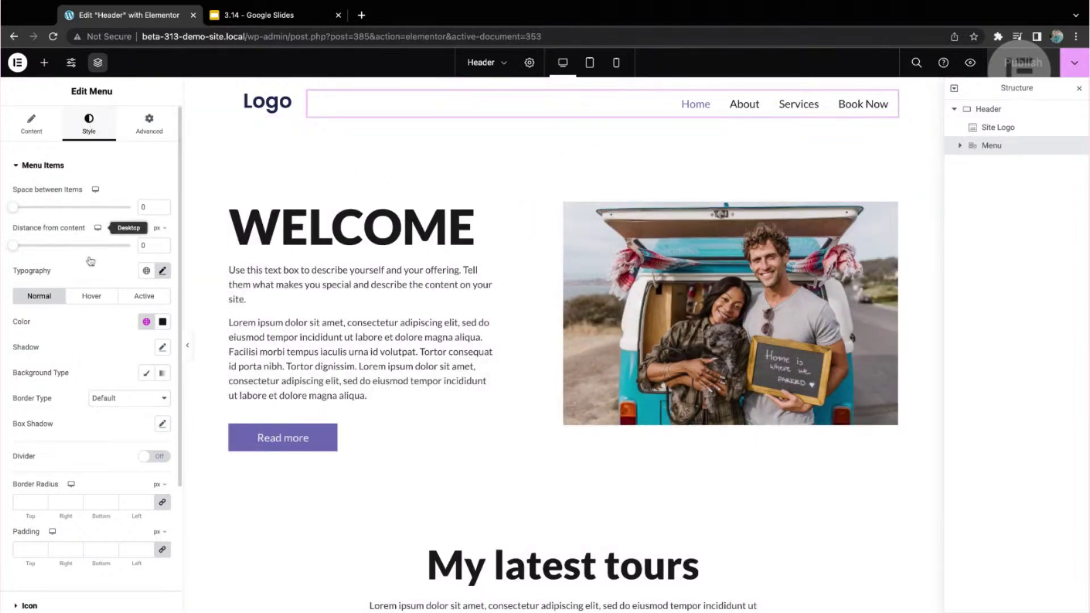
scroll(68, 349, "down", 5)
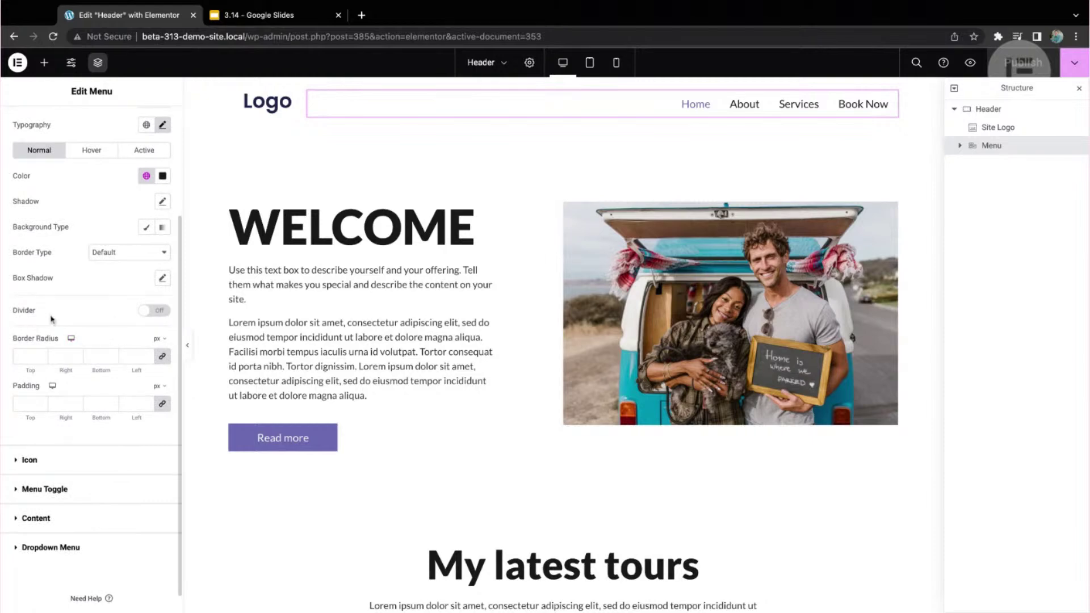
left_click(153, 312)
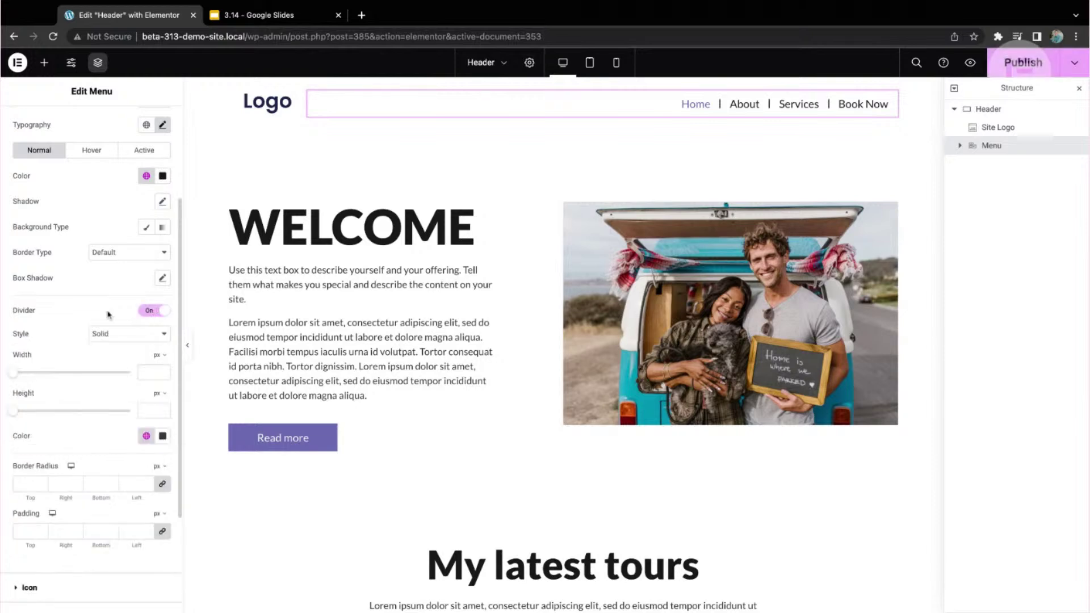
scroll(33, 278, "down", 2)
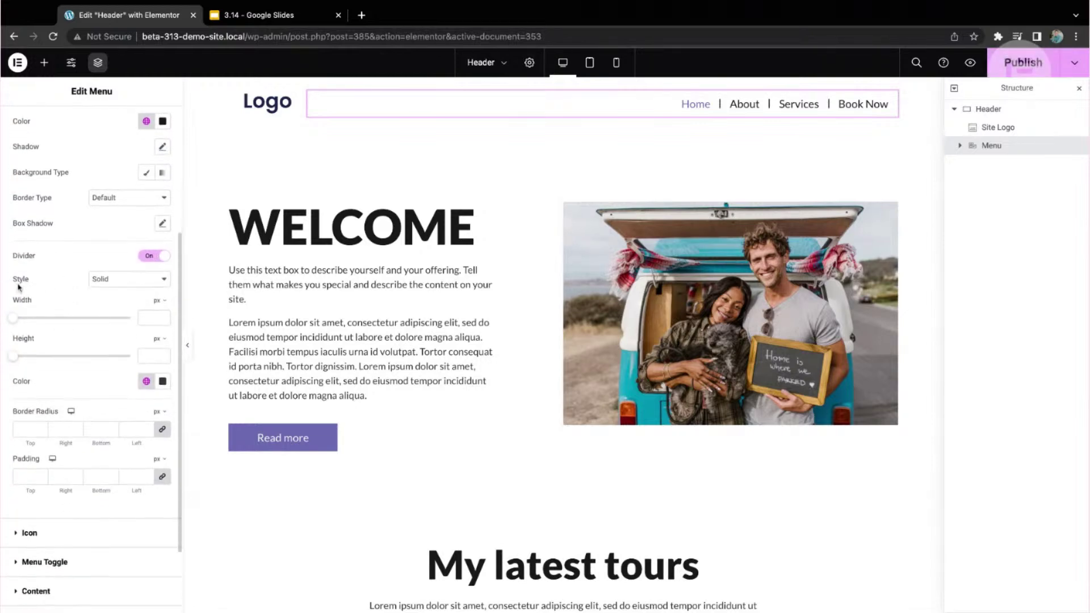
left_click(153, 256)
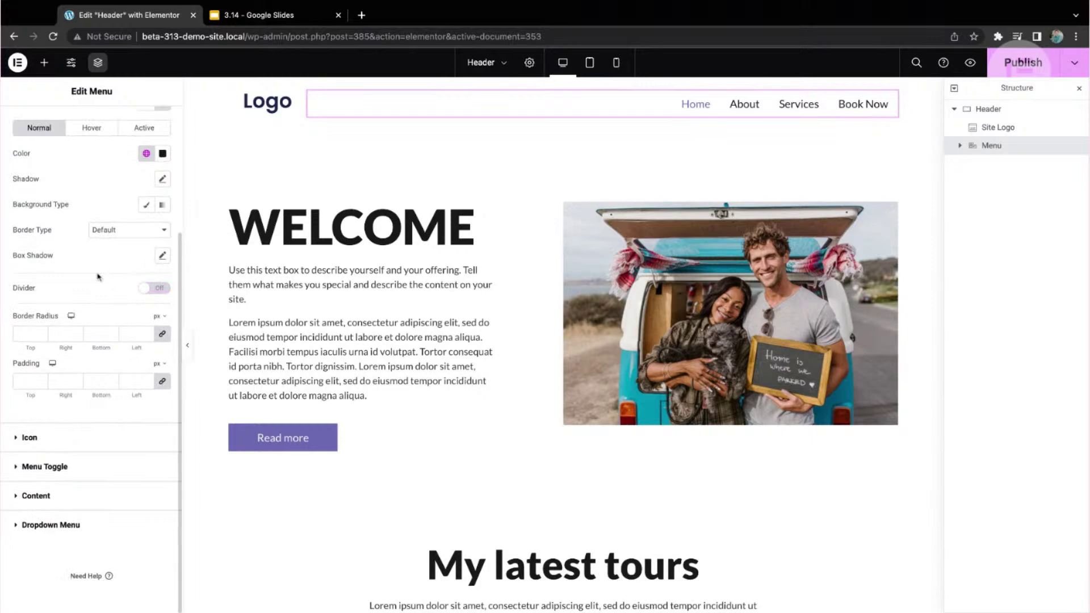
scroll(104, 302, "up", 1)
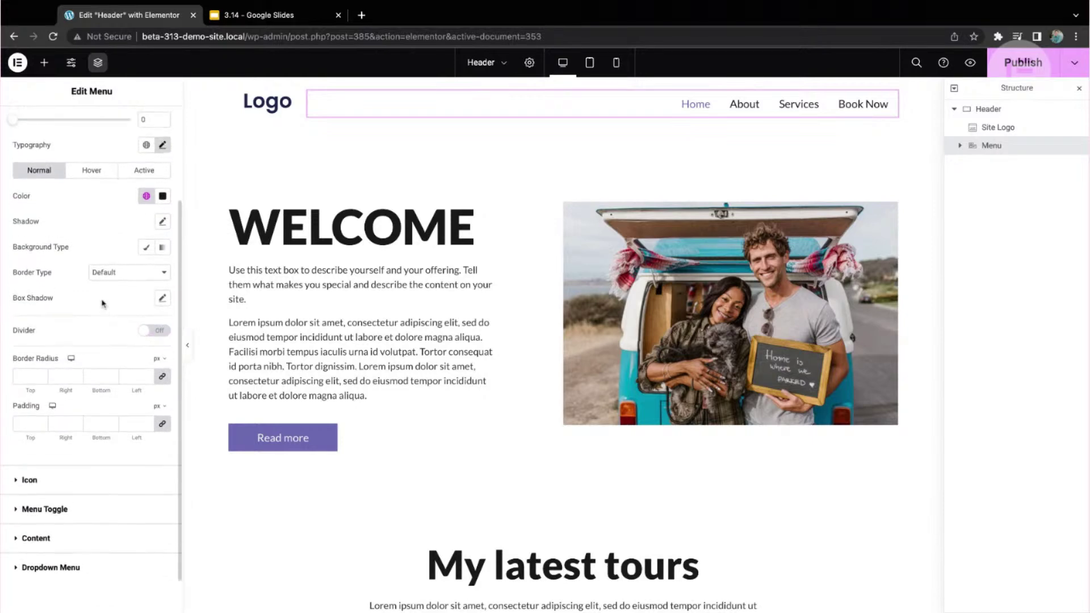
left_click(154, 331)
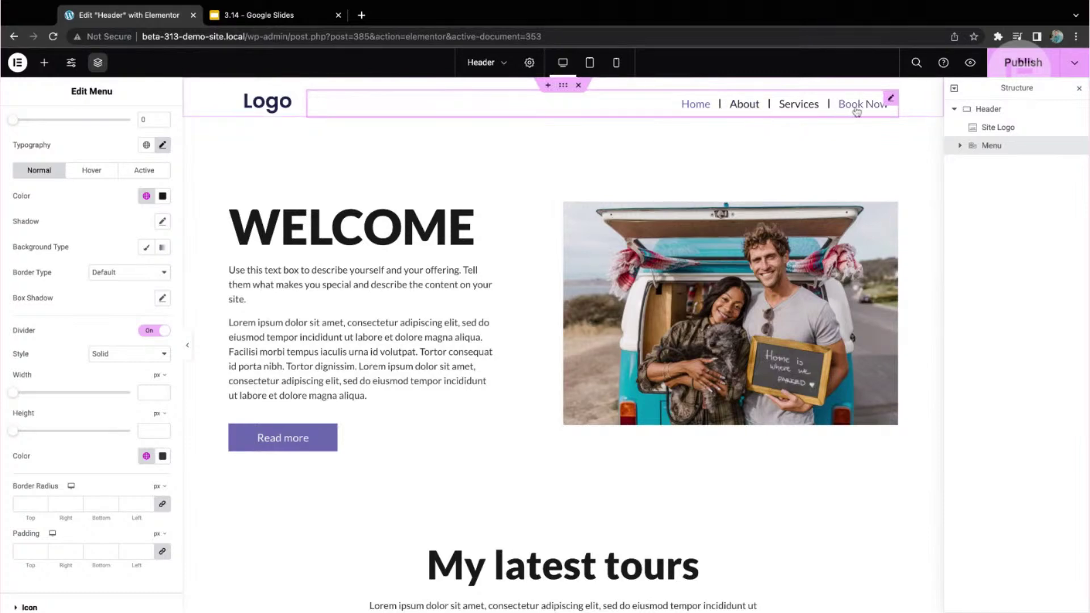
key("ctrl+p")
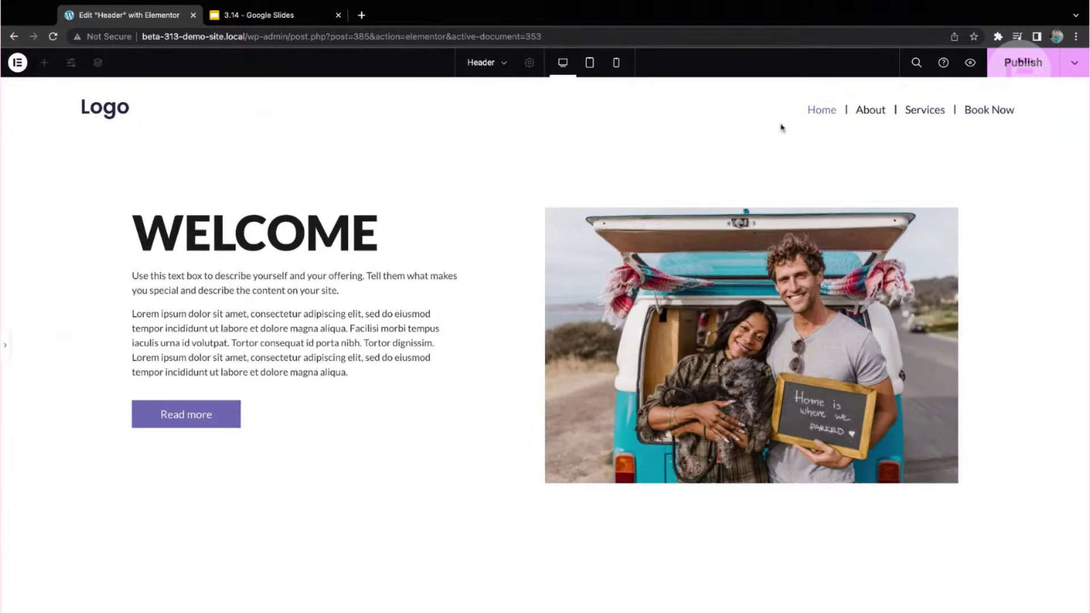
key("ctrl+p")
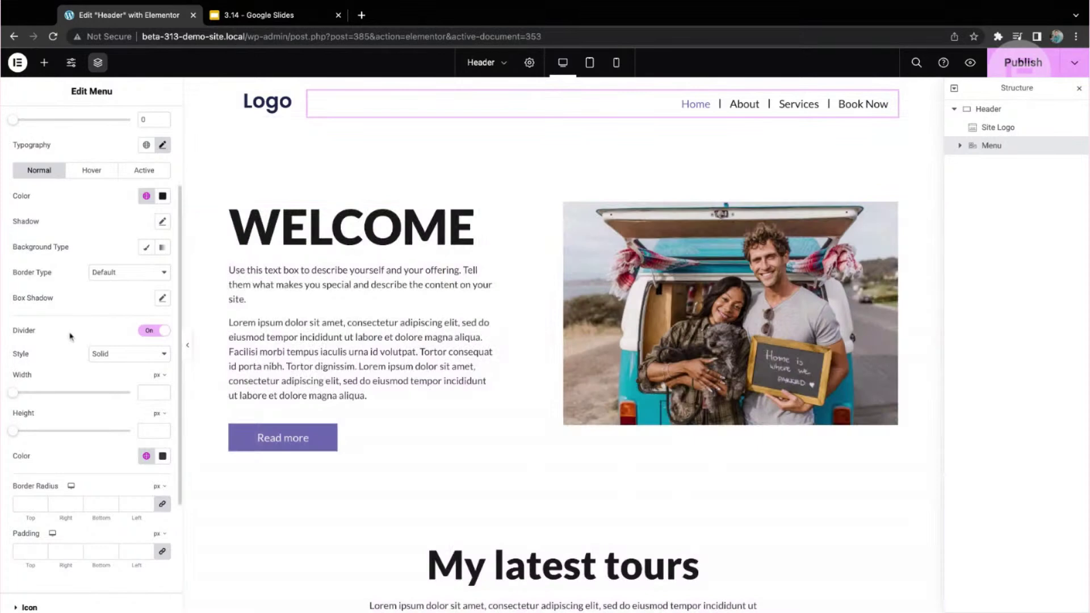
Style the header menu's divider with a width of 1 px, a height of 25 px and the global Accent color
scroll(70, 336, "down", 1)
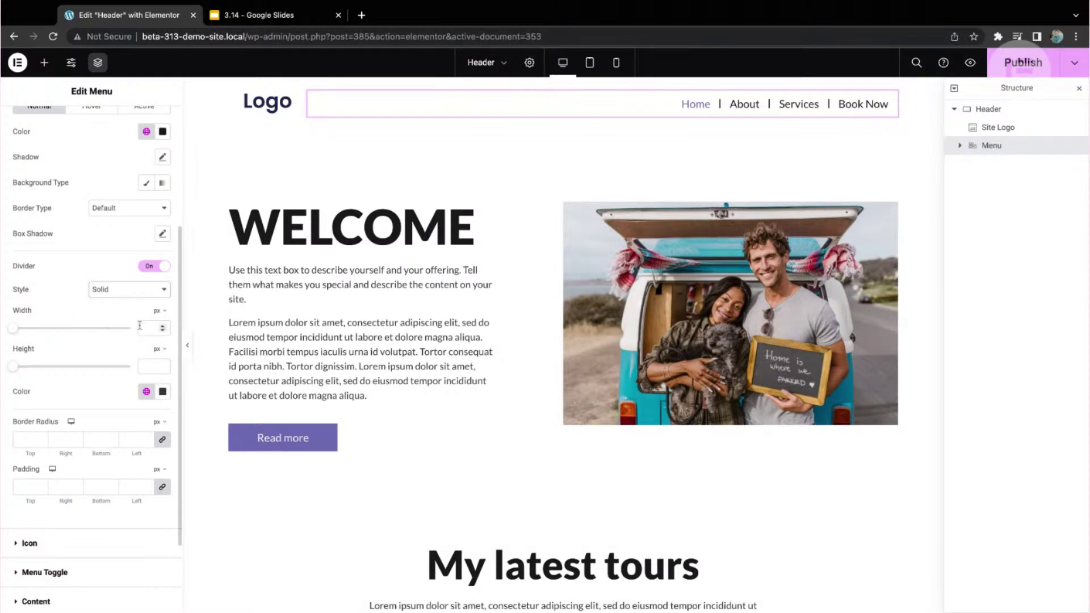
mouse_move(11, 331)
left_mouse_down()
mouse_move(79, 329)
mouse_move(19, 328)
left_mouse_up()
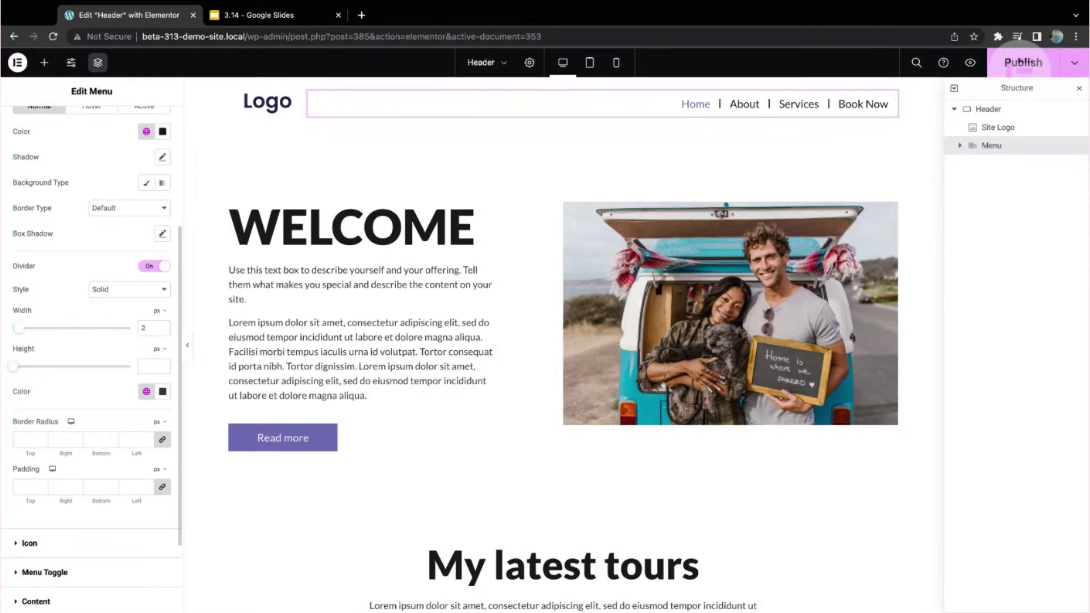
left_click(162, 331)
left_click(146, 392)
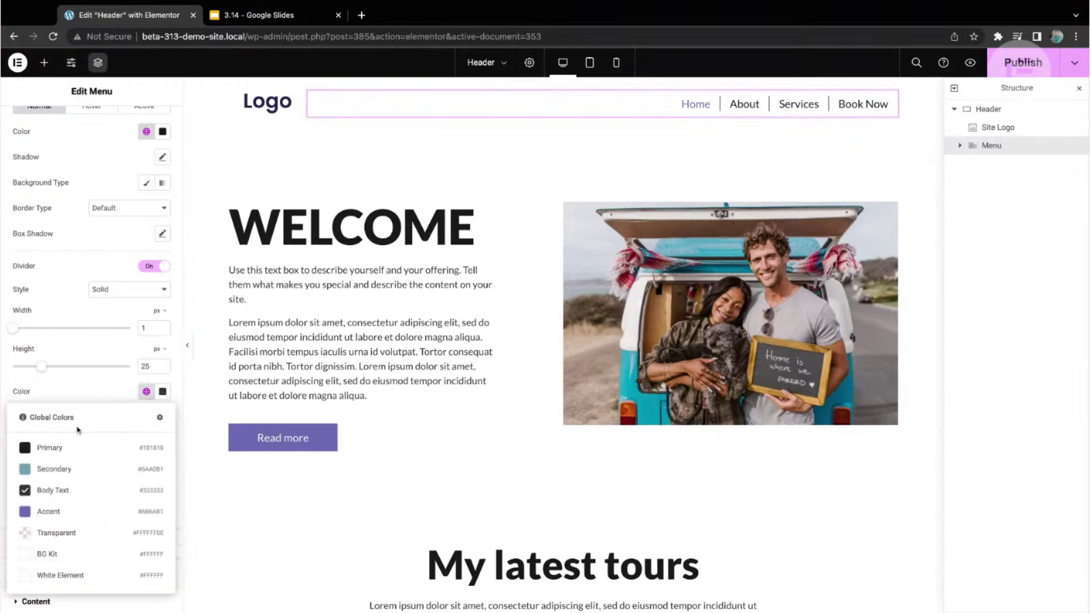
left_click(76, 511)
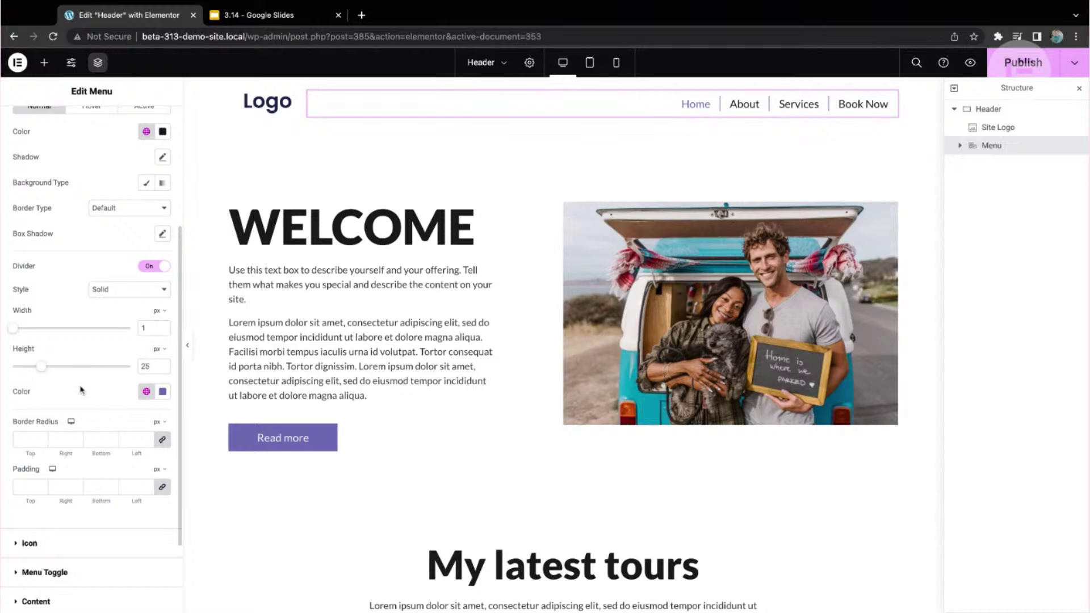
left_click(147, 266)
left_click(155, 289)
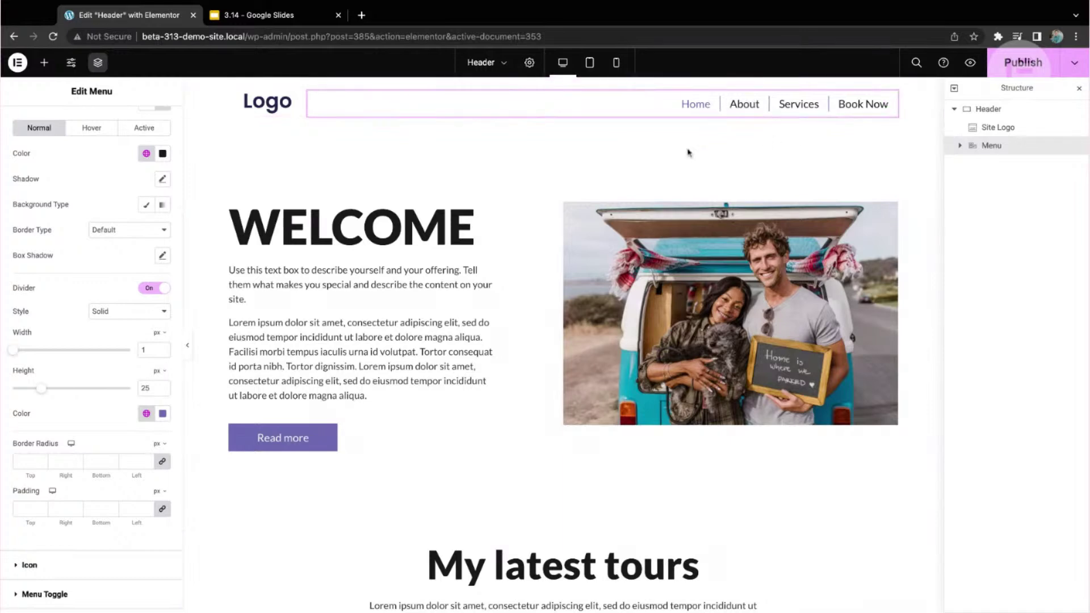
Preview the header with the styled menu dividers and save the header changes
key("super+p")
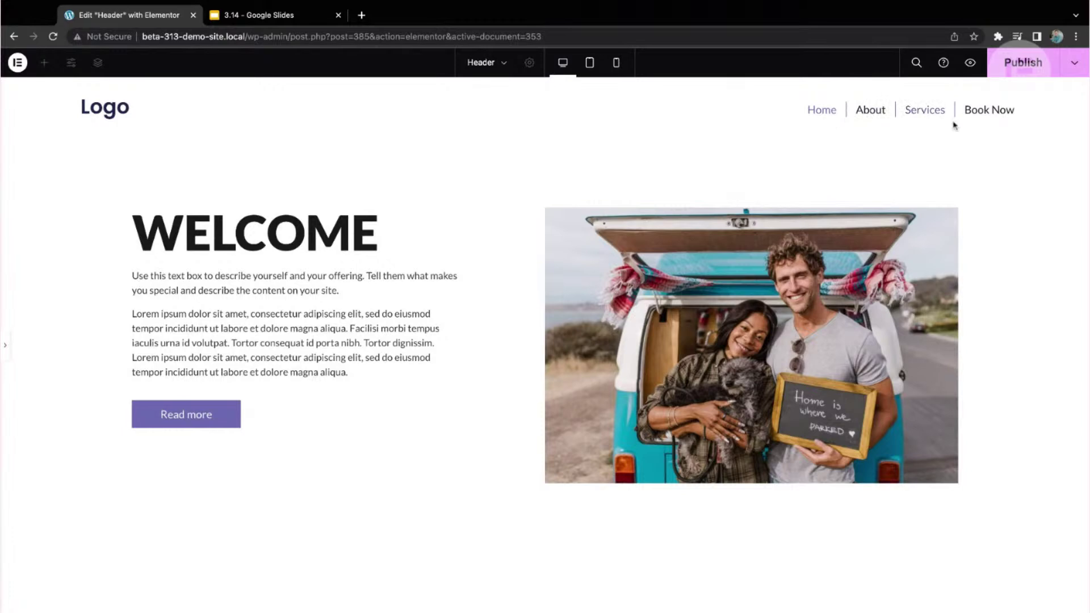
key("super+p")
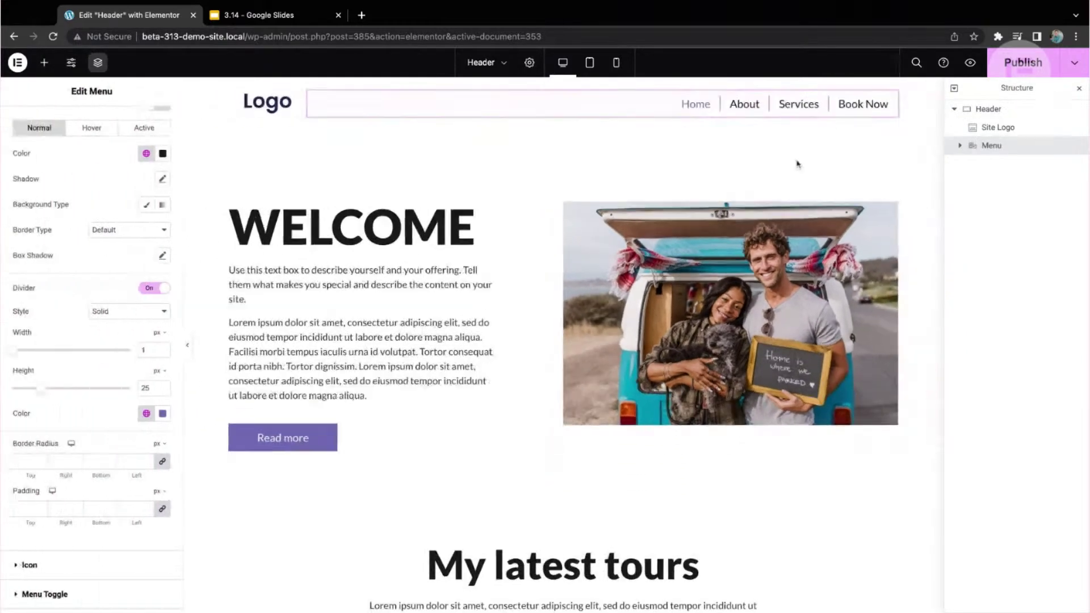
key("super+s")
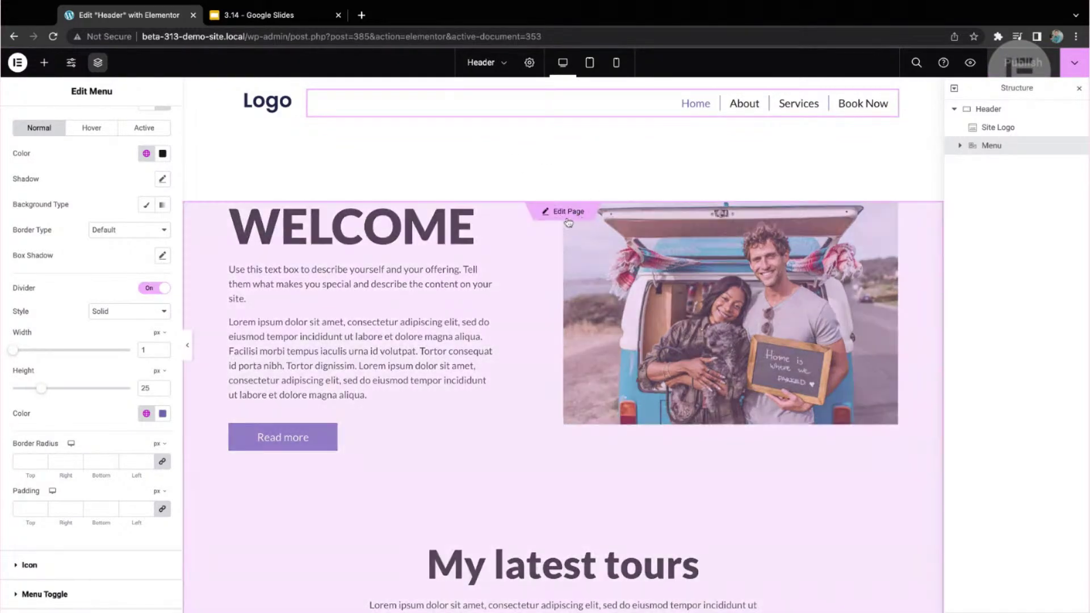
Return to editing the Home page and add an empty container at its end, below the CTA section
left_click(566, 218)
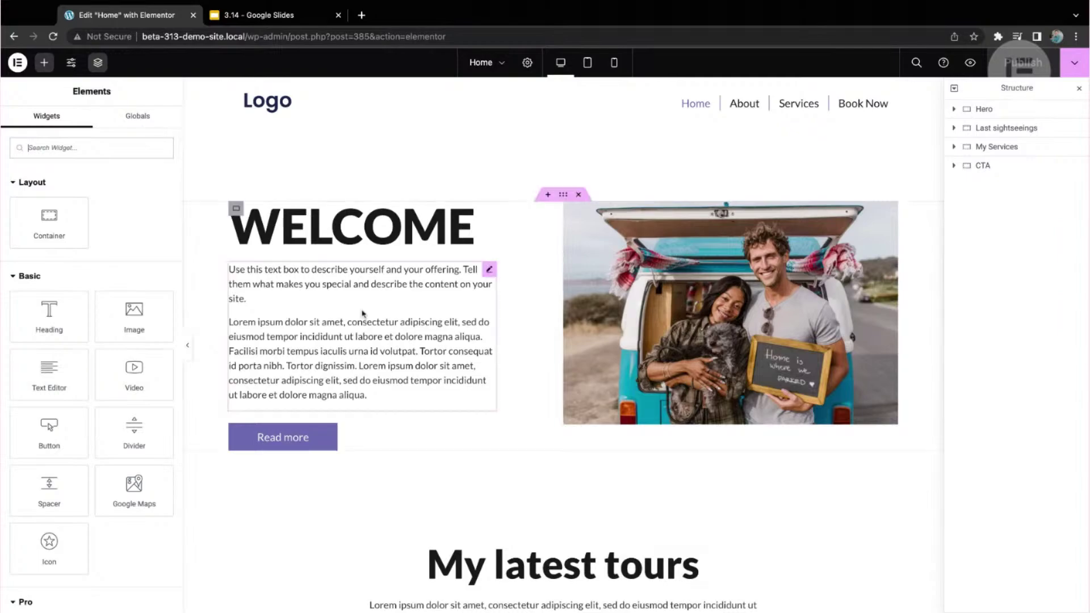
scroll(361, 314, "down", 5)
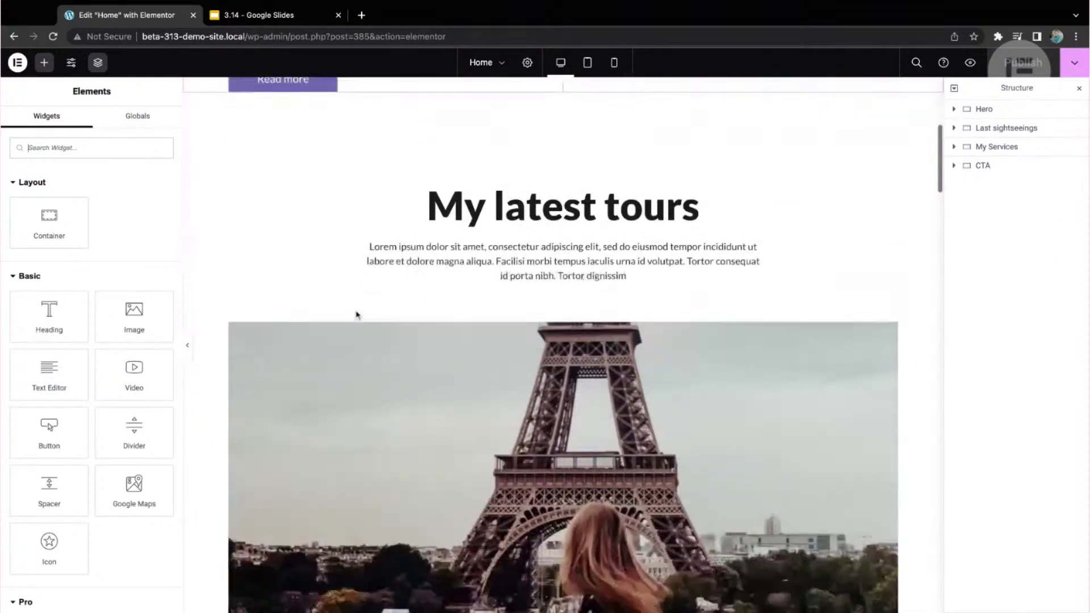
scroll(356, 314, "down", 20)
scroll(521, 298, "down", 15)
scroll(522, 297, "up", 2)
scroll(519, 297, "down", 5)
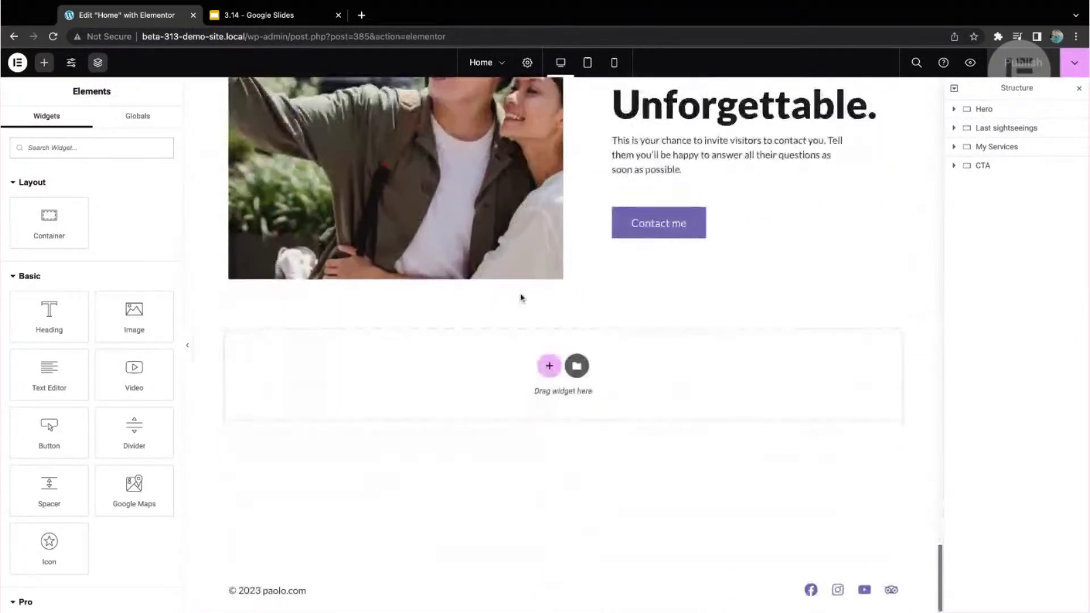
left_click(52, 217)
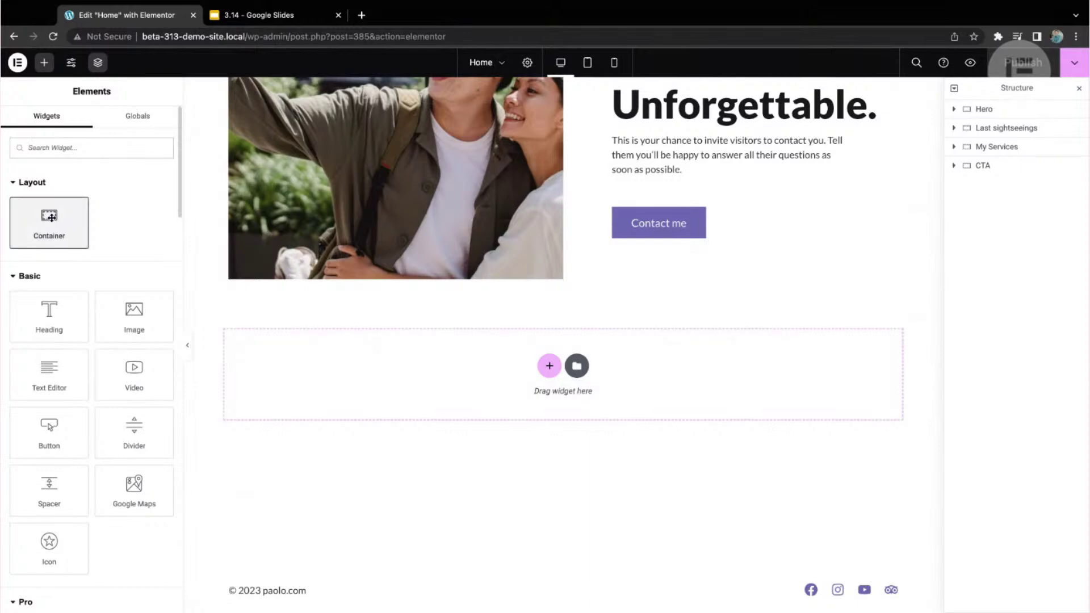
left_click_drag(52, 218, 392, 386)
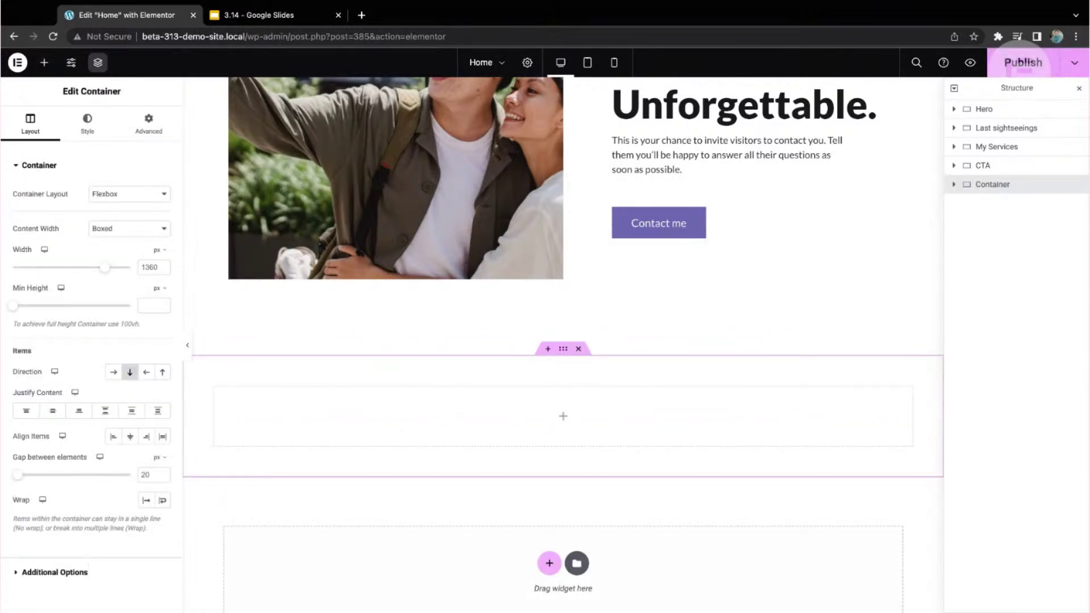
Add an Image widget to the new container and choose HomePage-Sightseeing_2.jpg from the media library
left_click(44, 62)
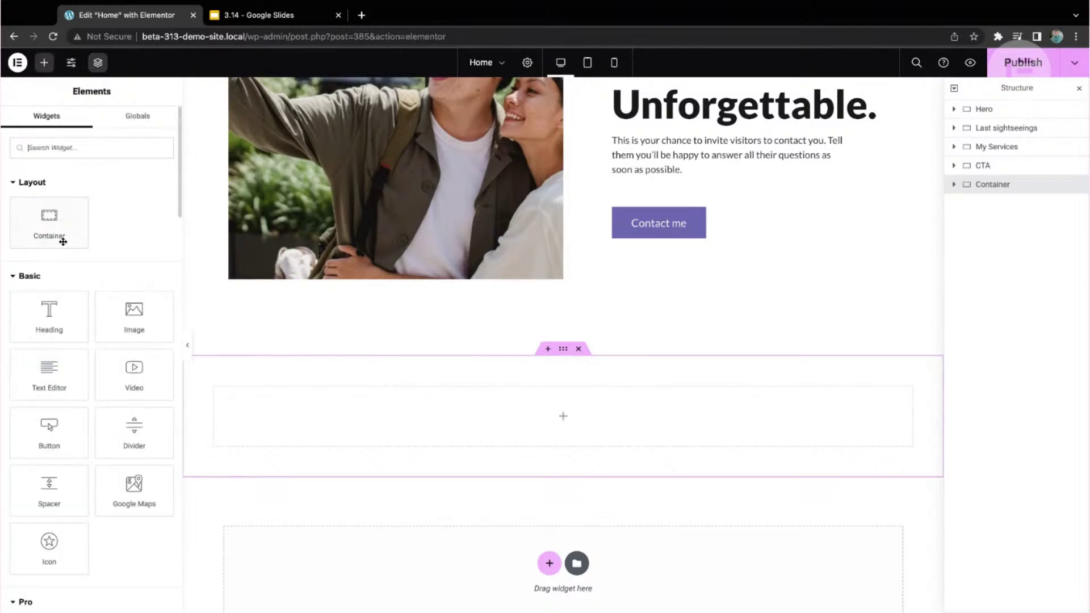
left_click(135, 319)
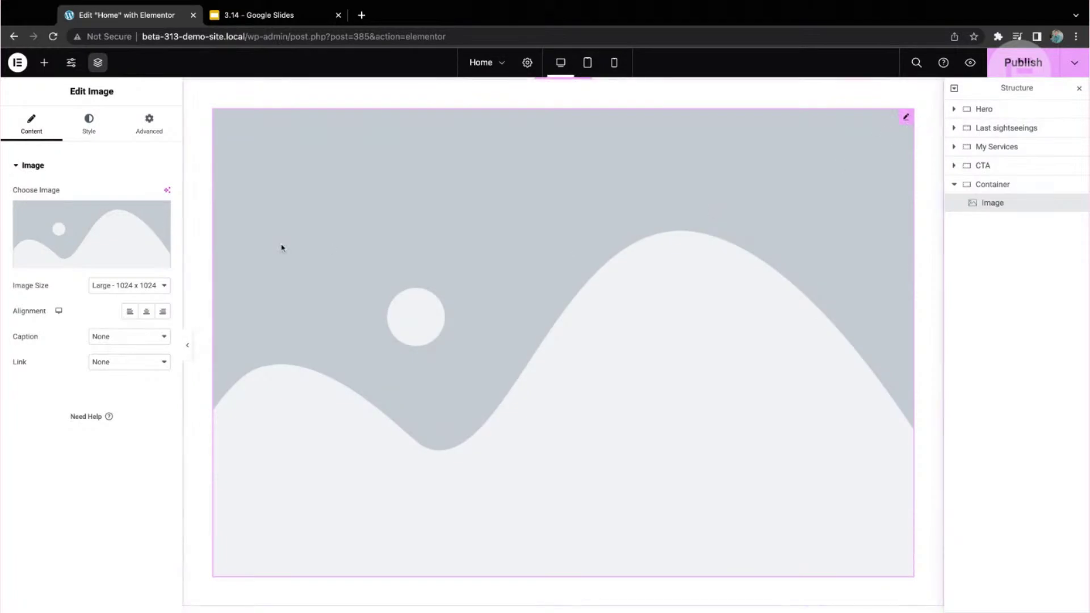
left_click(128, 234)
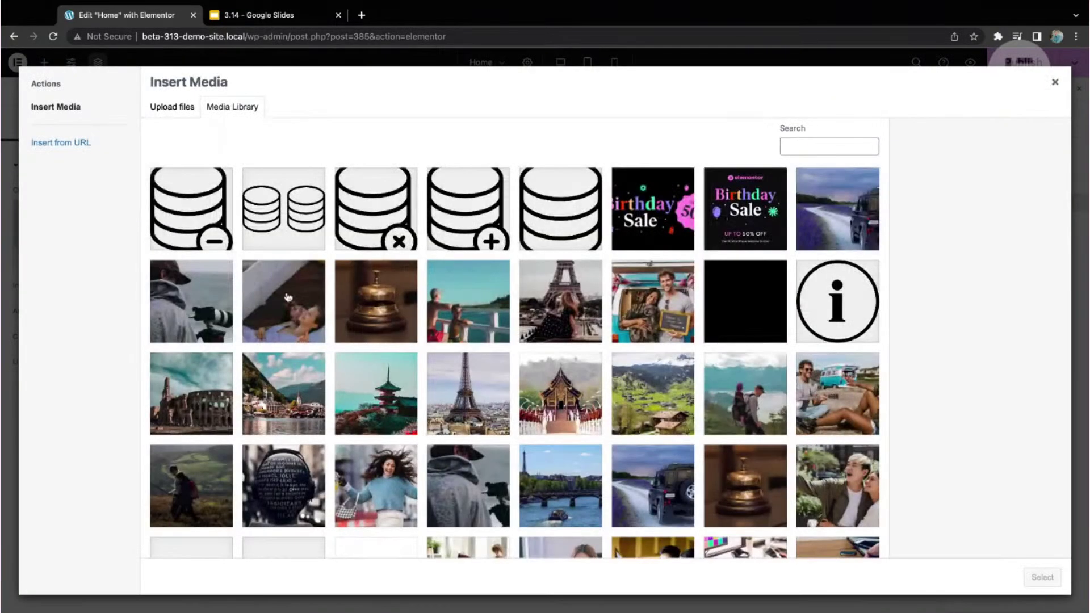
scroll(288, 297, "down", 1)
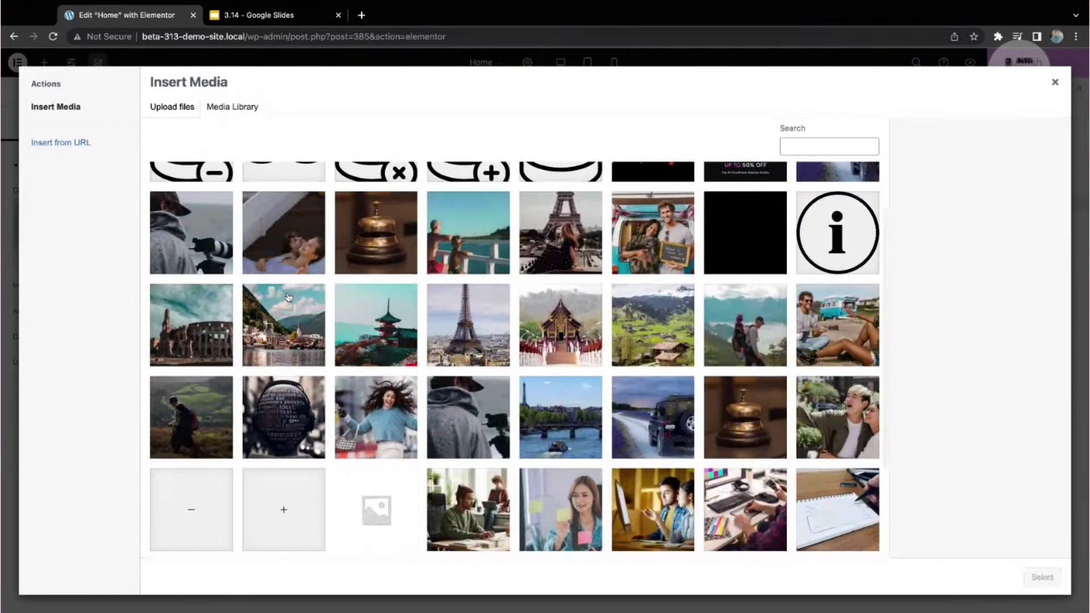
left_click(471, 233)
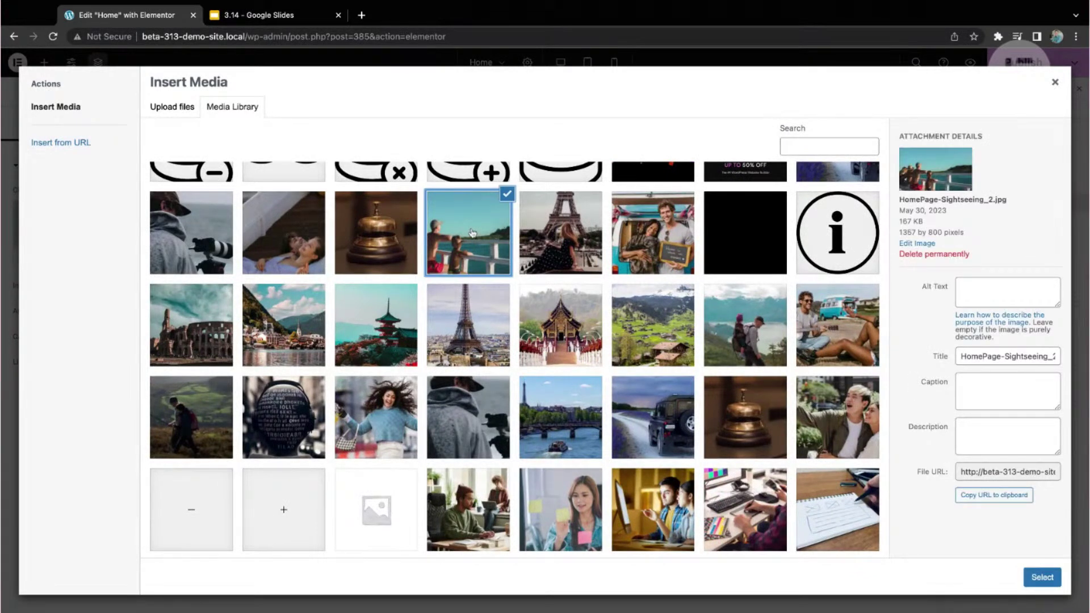
left_click(1042, 577)
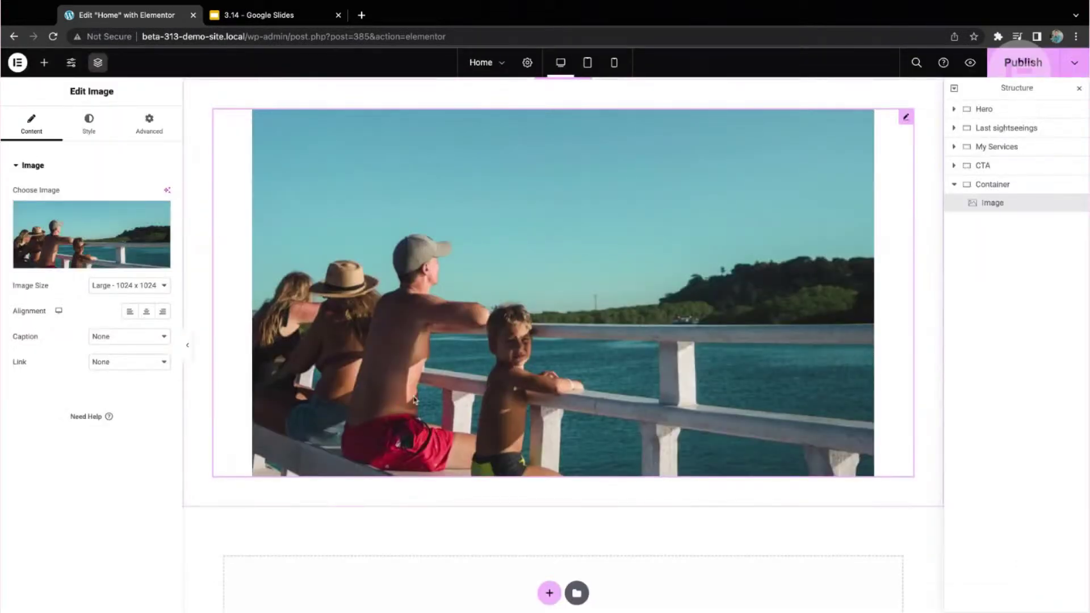
scroll(412, 401, "up", 1)
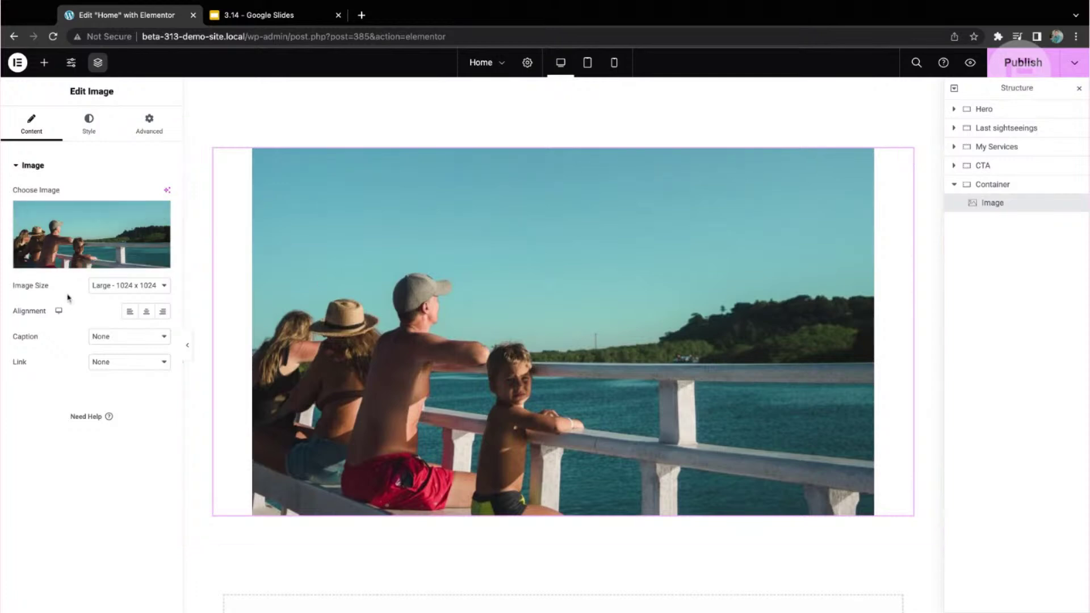
Set the image's width to 100%, and change it to 500 px in the style settings
left_click(77, 136)
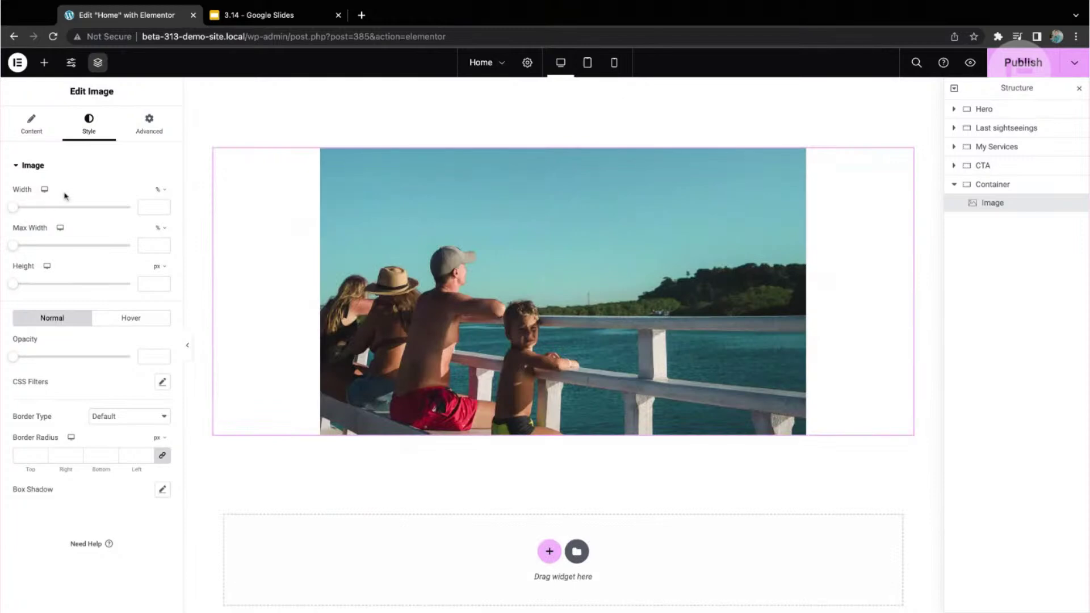
left_click_drag(14, 213, 201, 215)
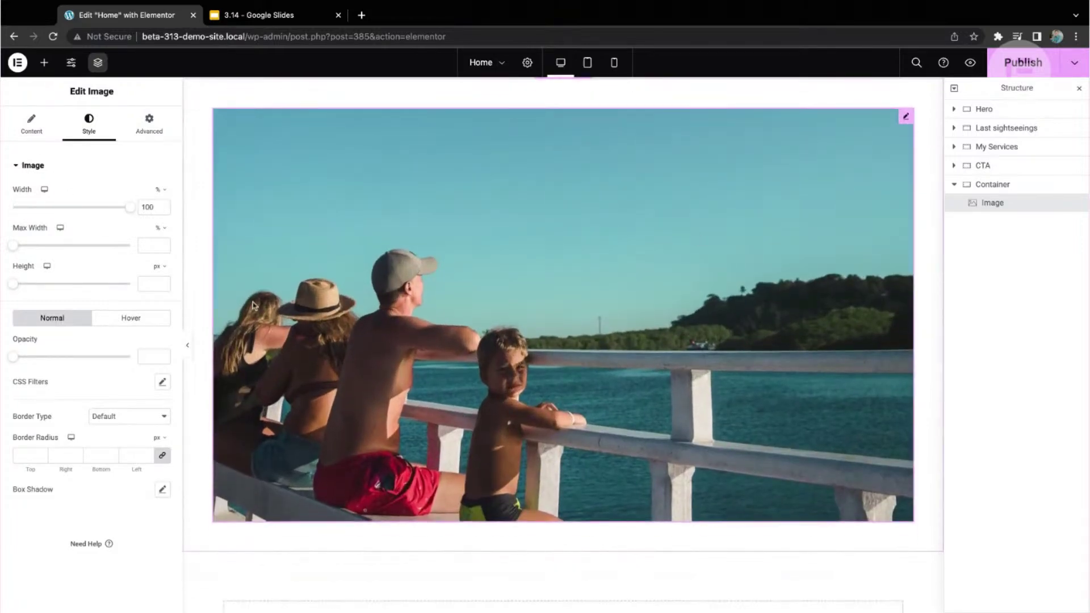
left_click(159, 189)
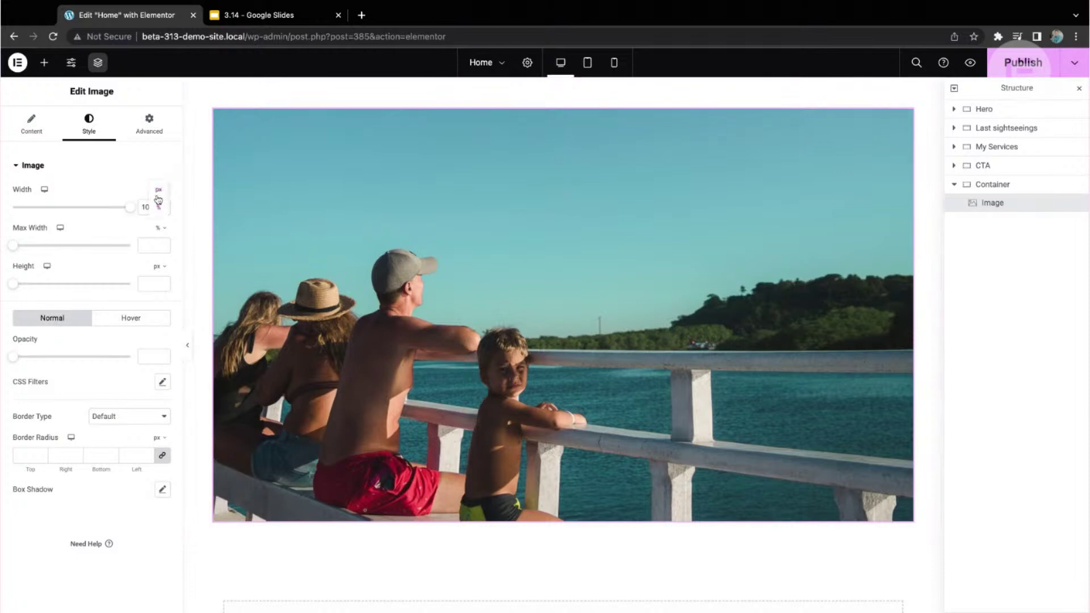
left_click(158, 189)
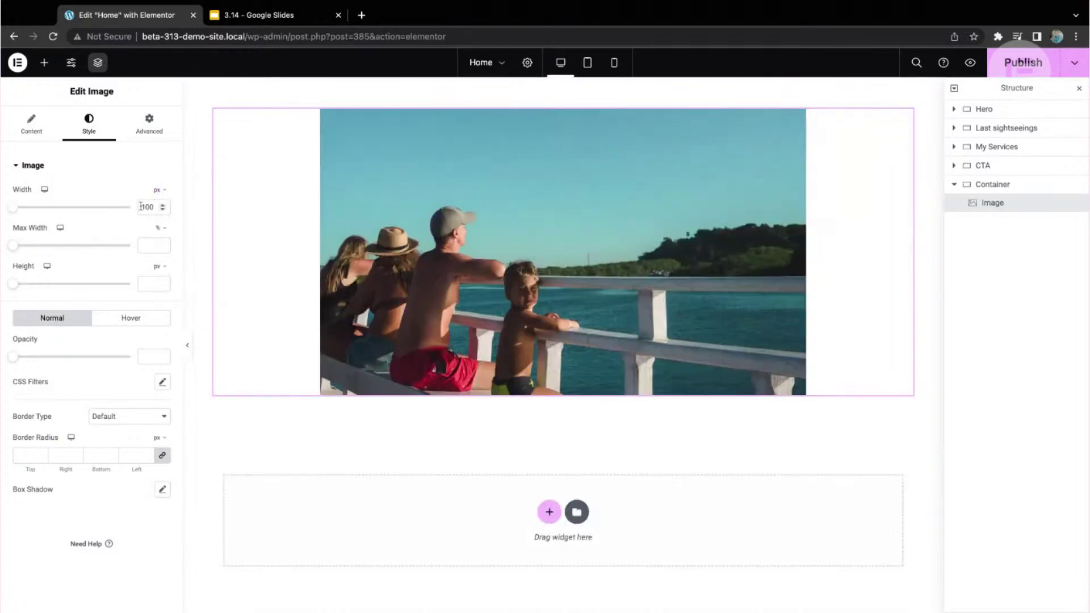
double_click(155, 208)
type("500")
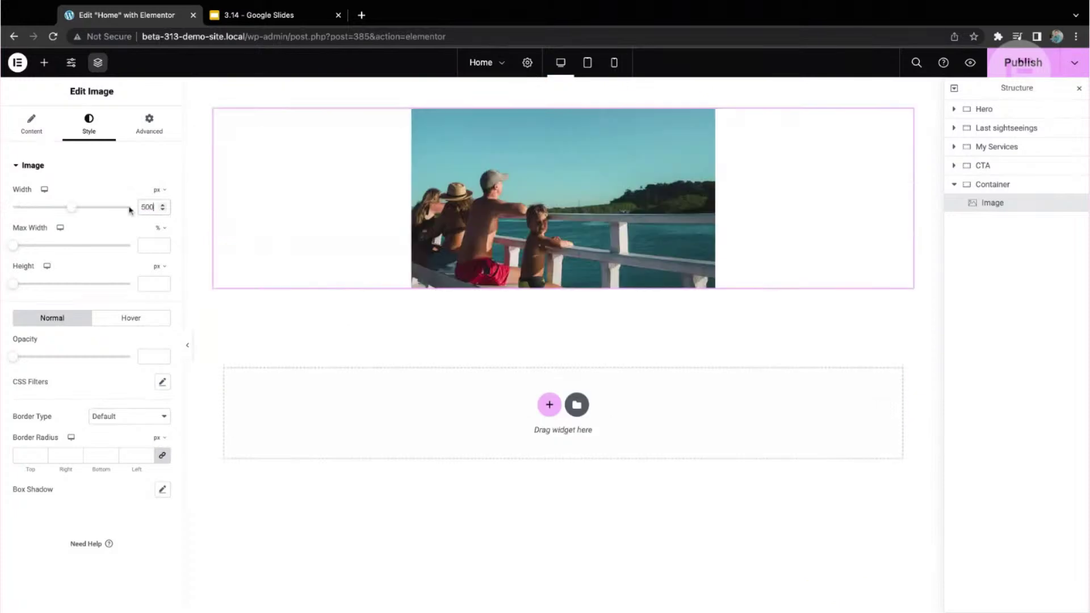
Set the image's height to 500 px and its Object Fit to Cover
scroll(333, 309, "up", 2)
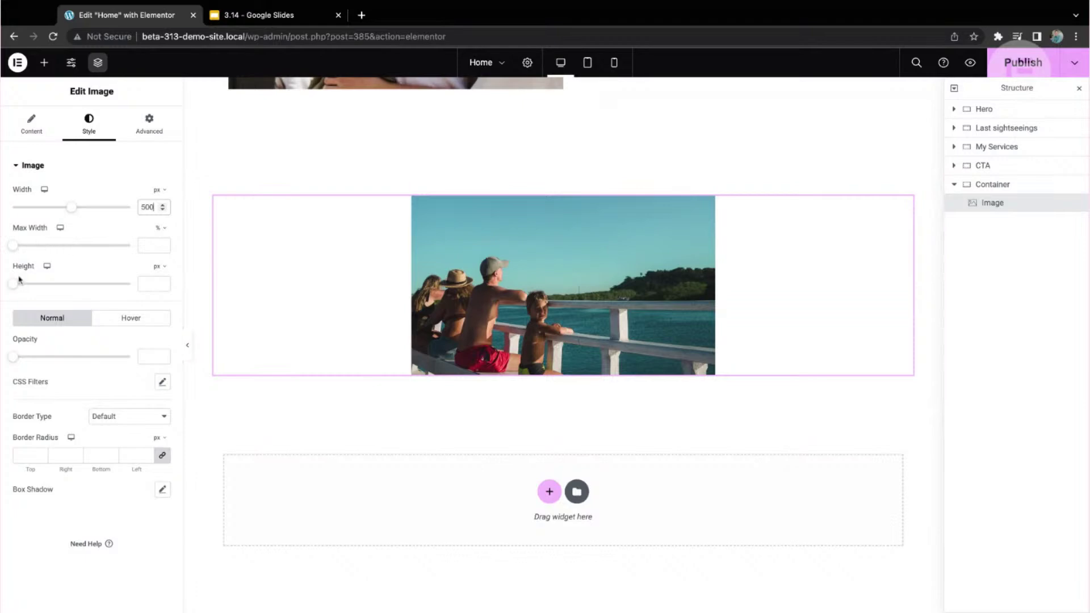
left_click(151, 284)
type("500")
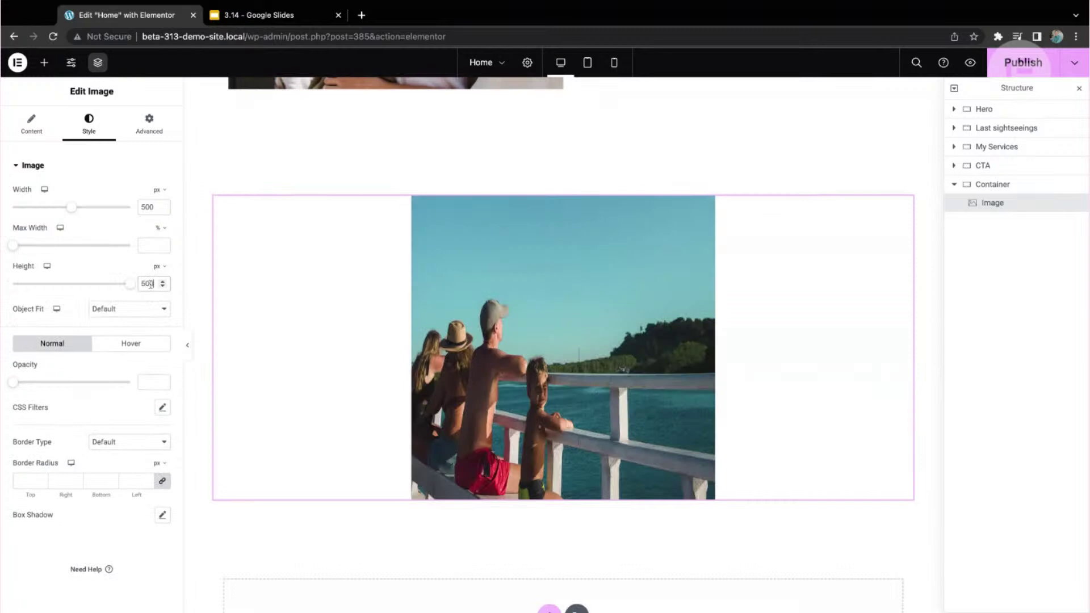
scroll(528, 168, "down", 1)
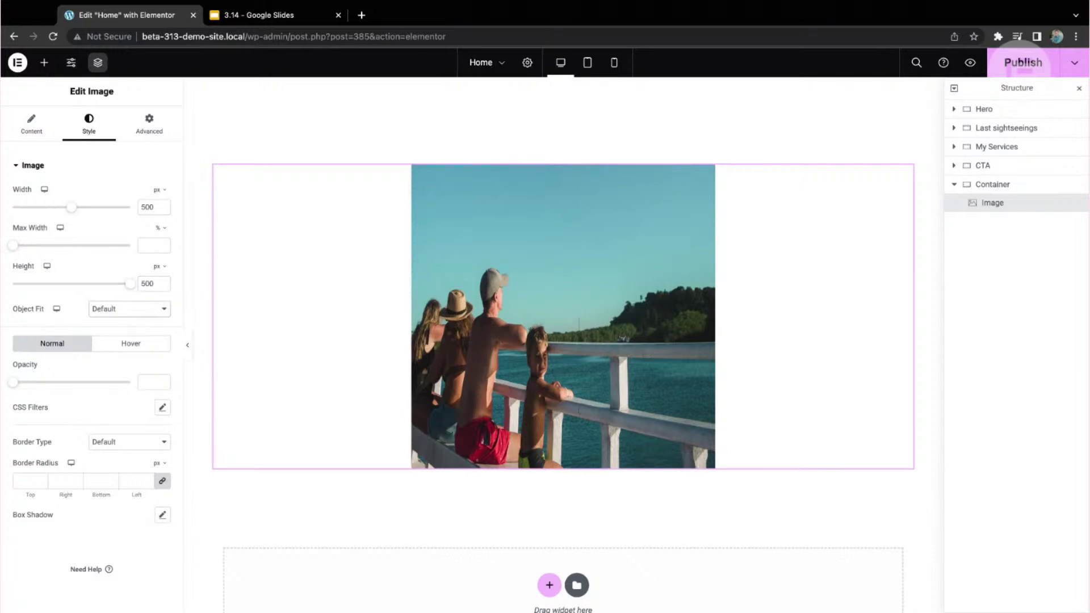
left_click(94, 335)
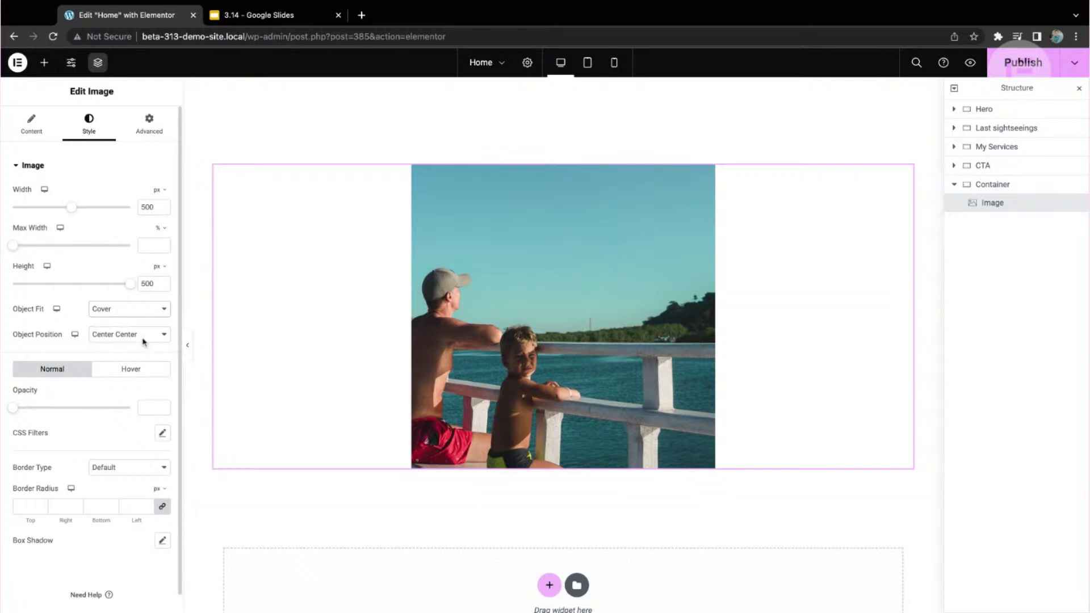
Widen the image to 1000 px to test the Cover fit, and return its width to 500 px
left_click_drag(72, 208, 131, 208)
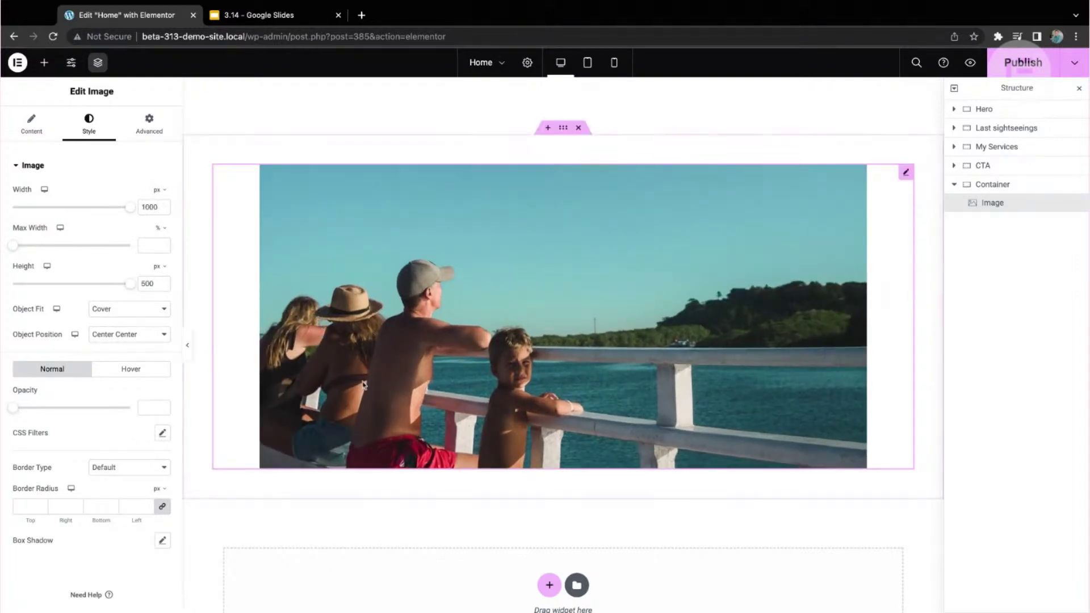
left_click(151, 207)
double_click(151, 207)
type("500")
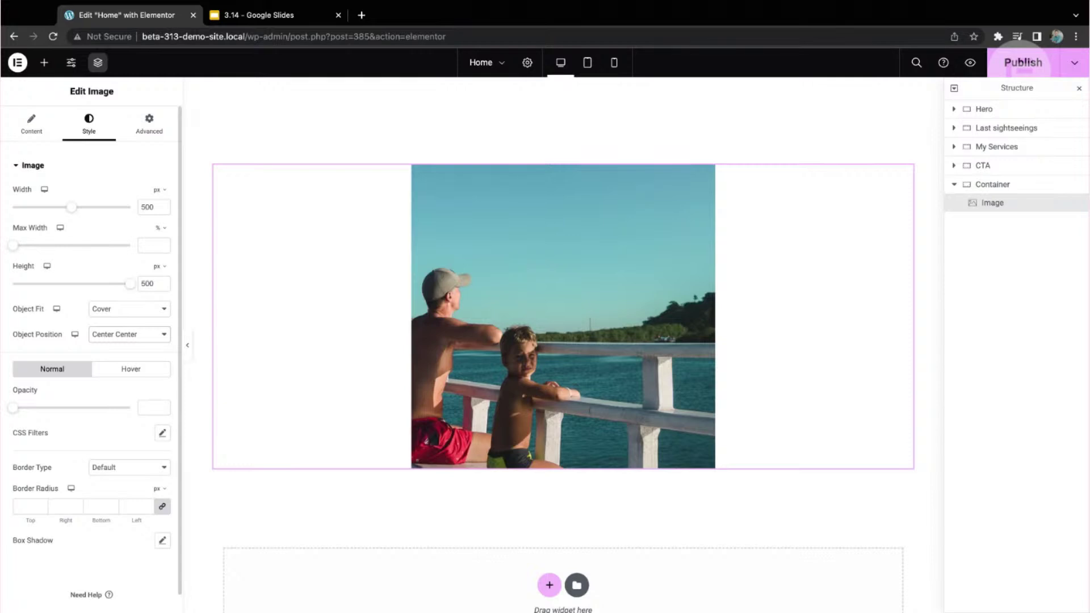
Try the image's Object Position options from Center Left and Center Right through the top positions and Bottom Center, and settle on Center Left
key("Down")
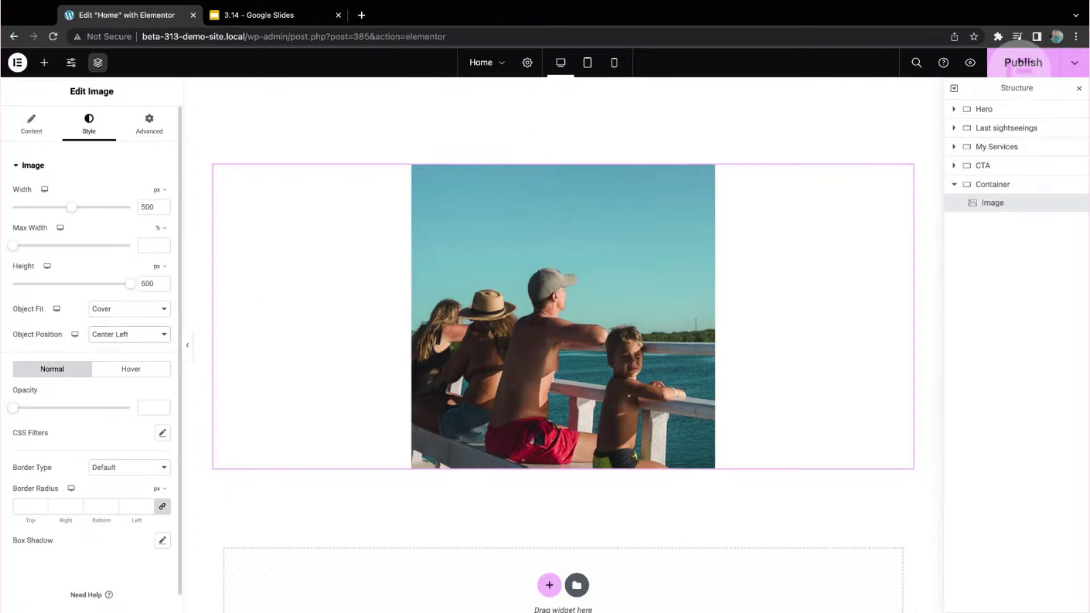
key("Down")
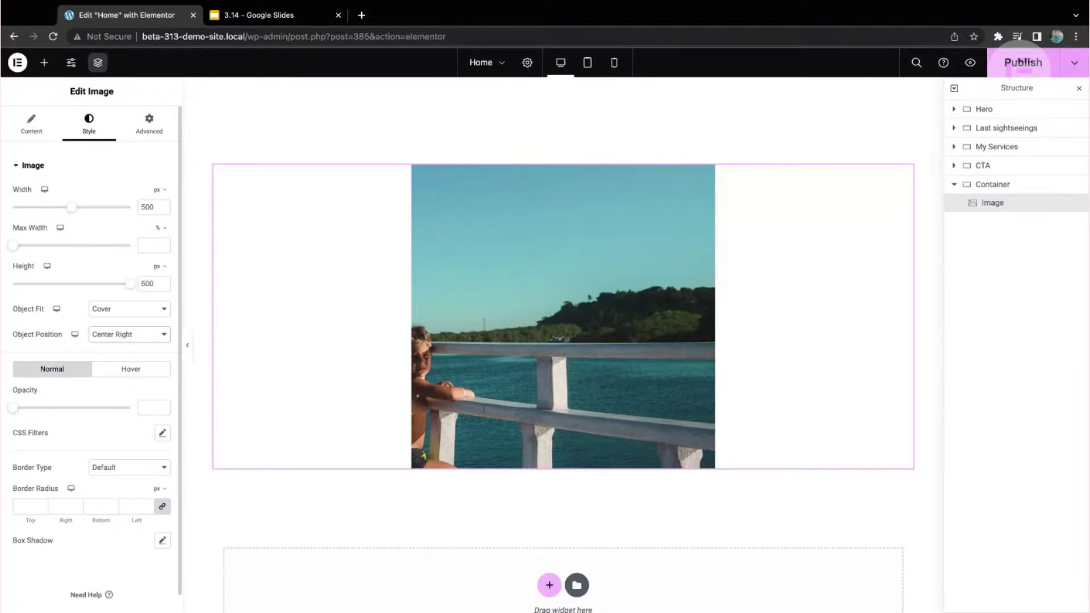
key("Down")
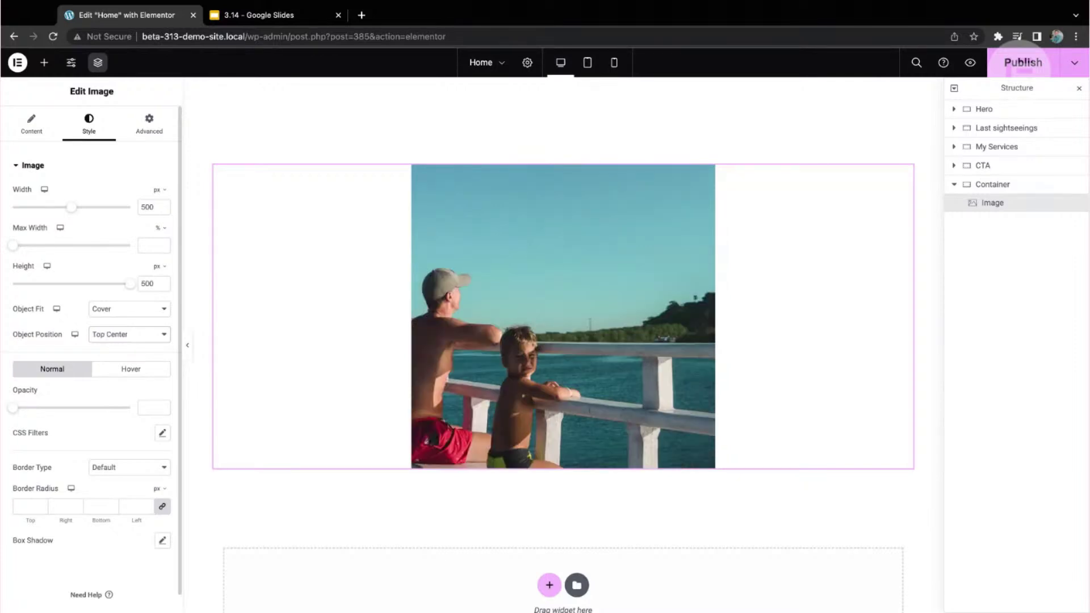
key("Down")
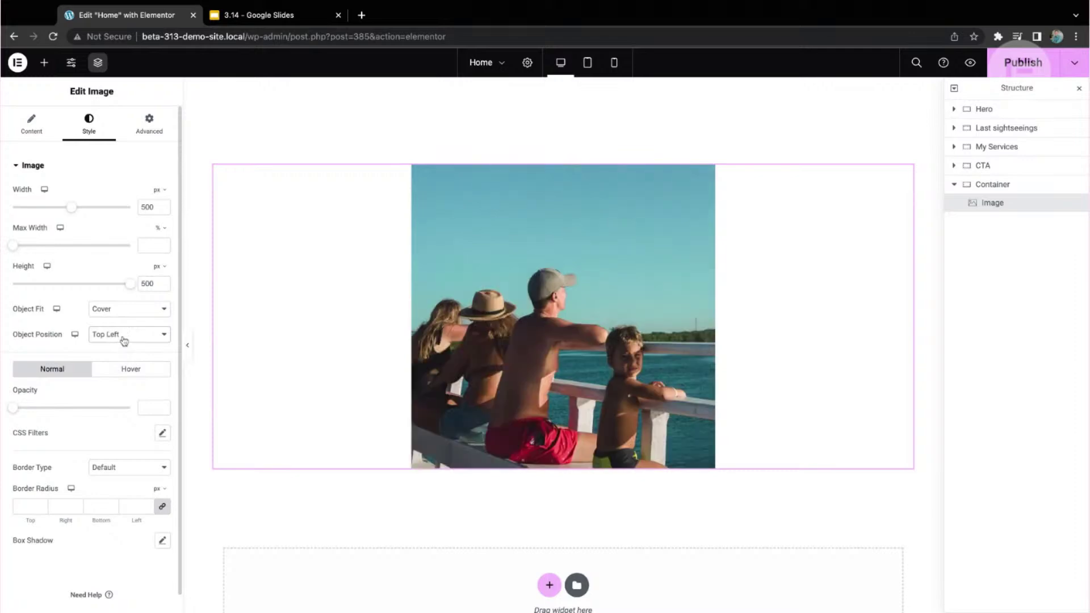
key("Down")
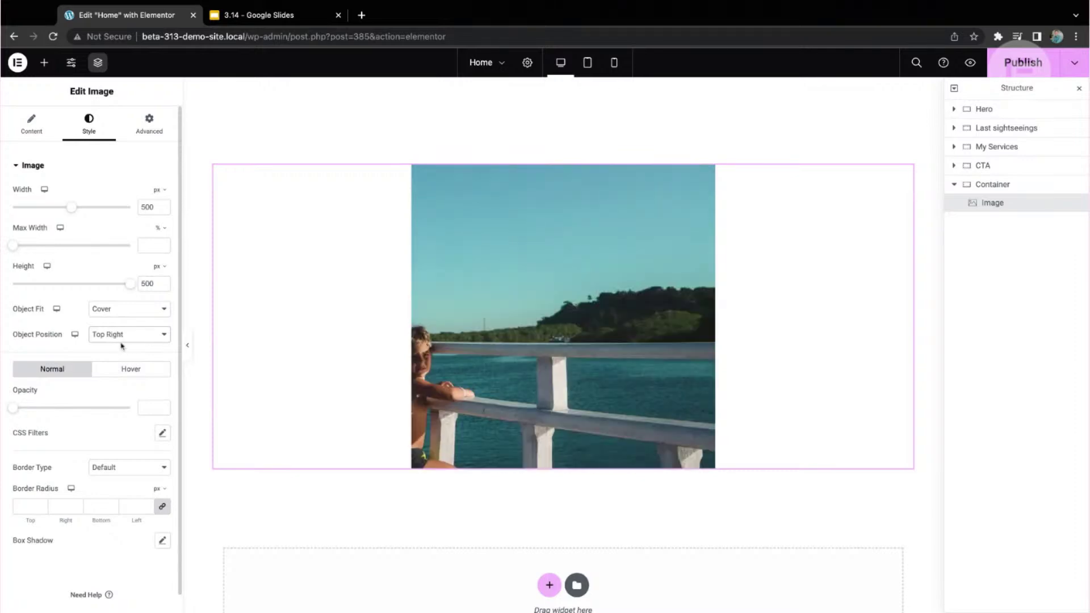
key("Down")
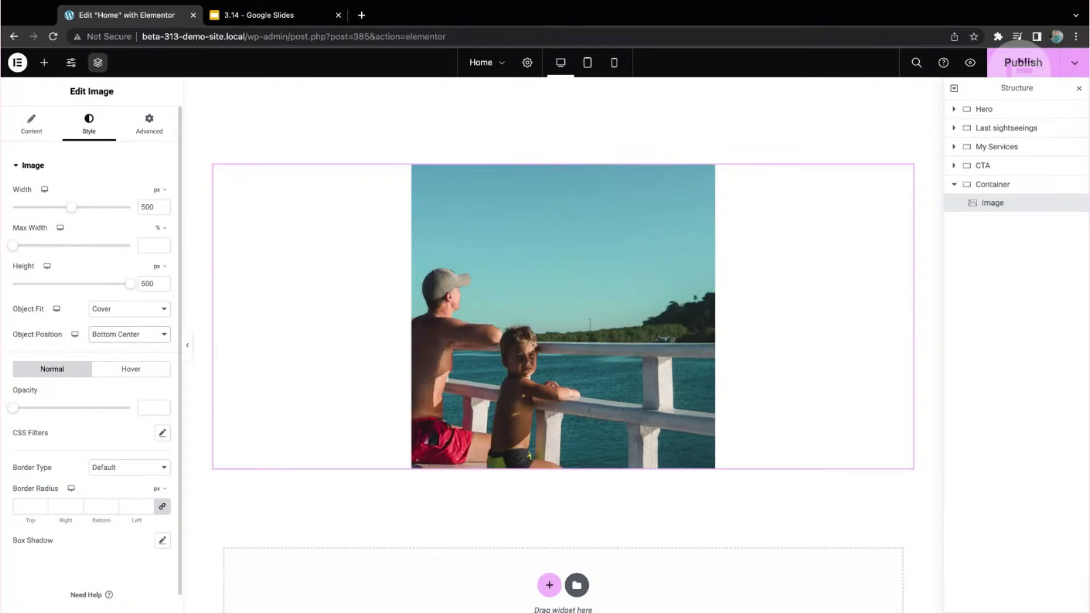
key("Down")
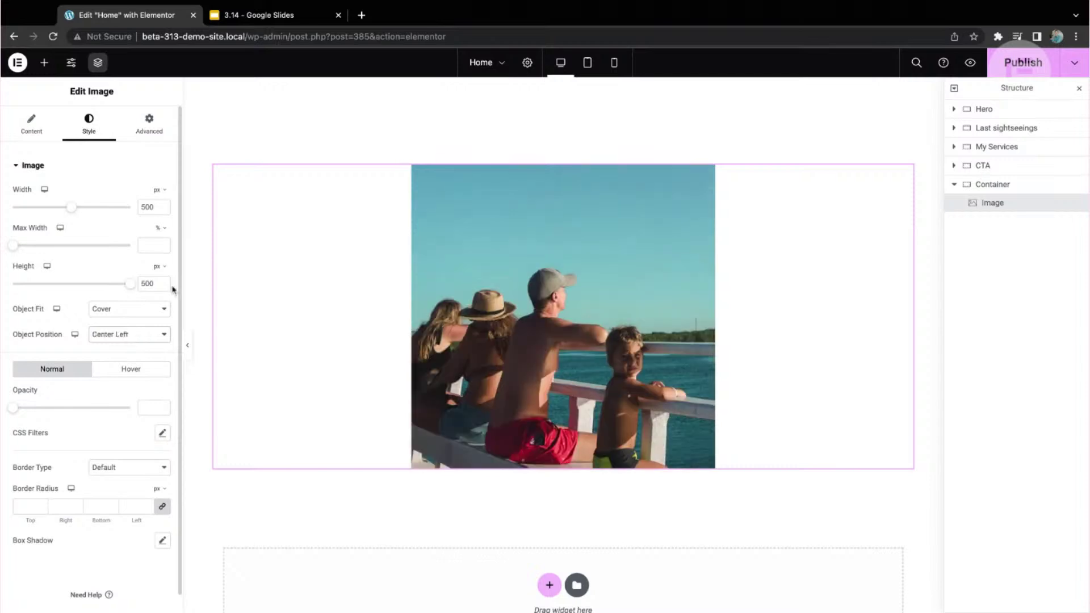
Check the image in tablet and mobile views, set its mobile Object Position to Center Center, and return to desktop view
left_click(76, 336)
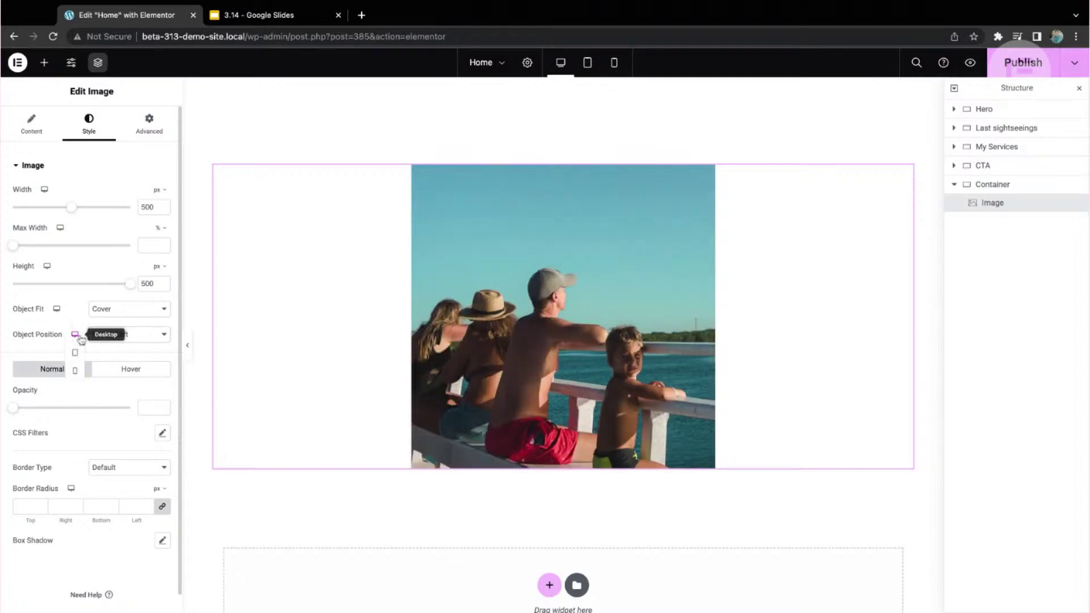
left_click(76, 354)
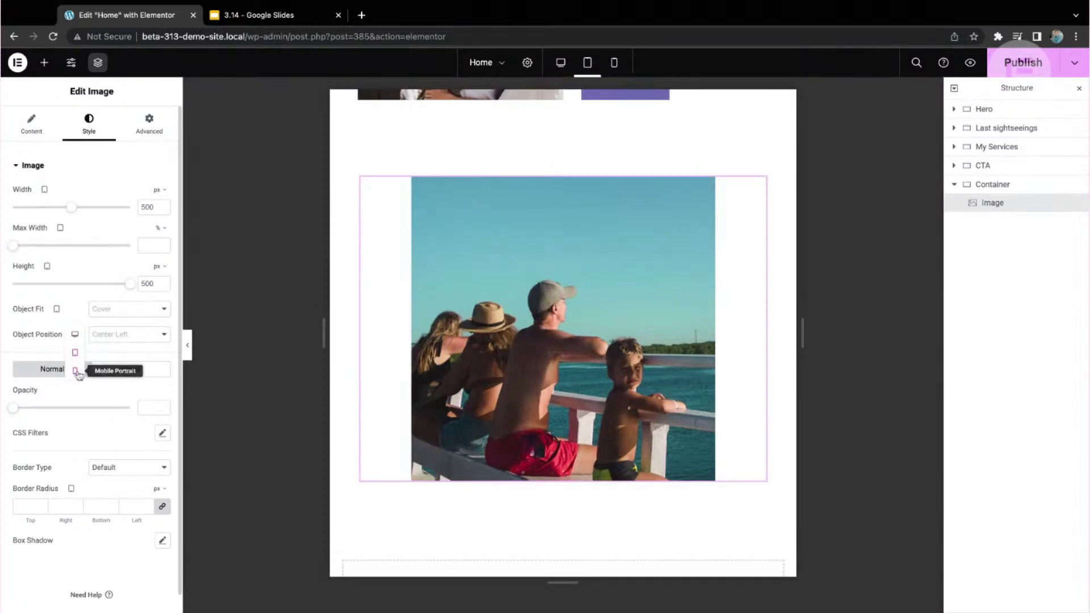
left_click(75, 370)
left_click_drag(679, 316, 678, 324)
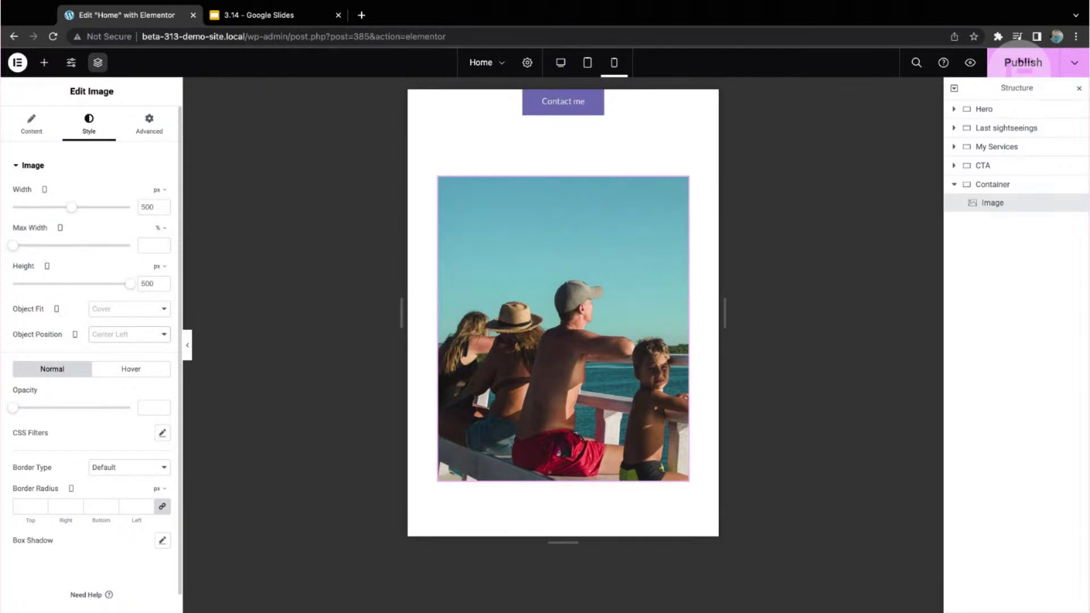
left_click(129, 344)
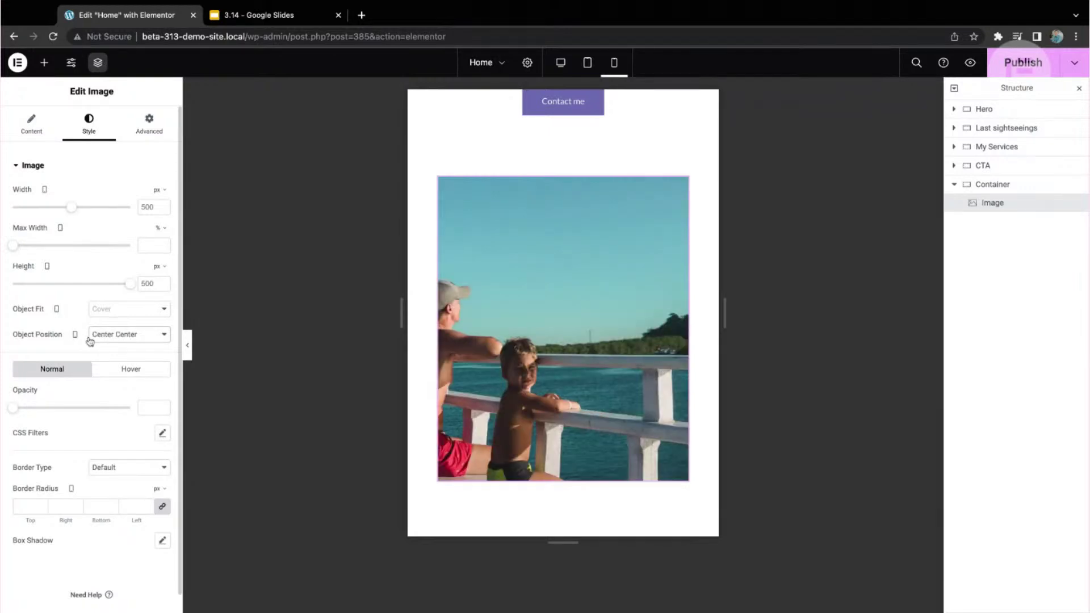
left_click(75, 335)
left_click(75, 335)
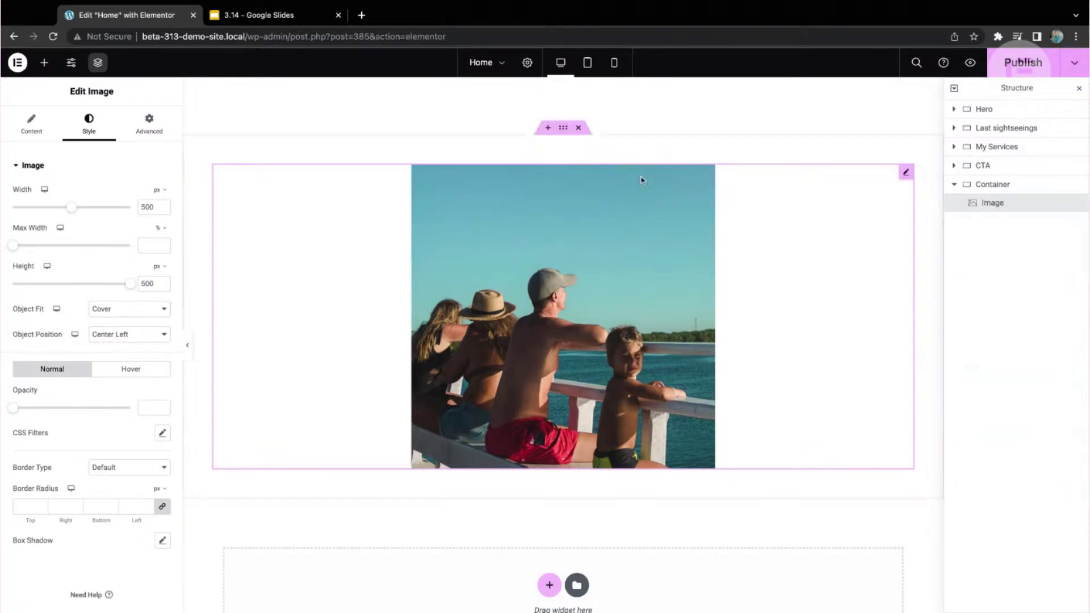
Delete the container holding the sightseeing image from below the CTA section
scroll(578, 218, "up", 1)
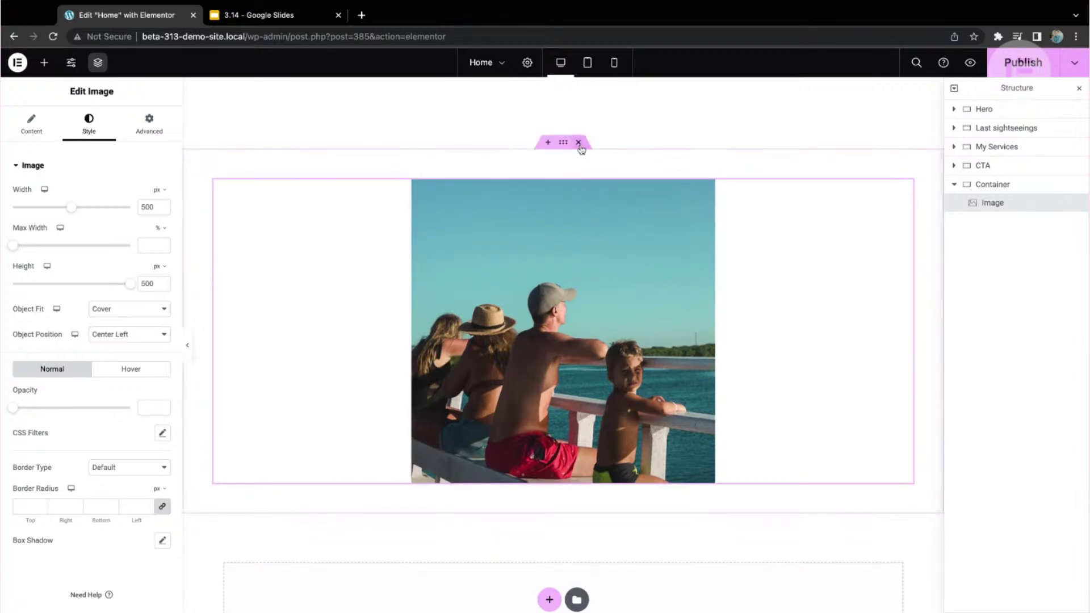
left_click(579, 144)
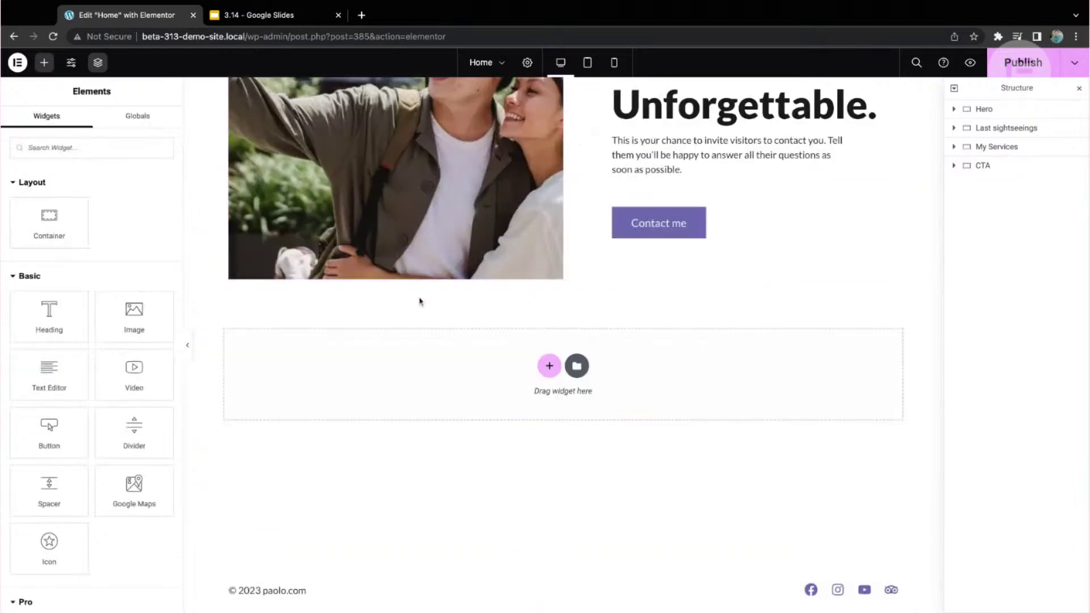
Open the Button style settings of the Call to Action widget in the CTA section
scroll(419, 304, "up", 3)
scroll(418, 296, "up", 2)
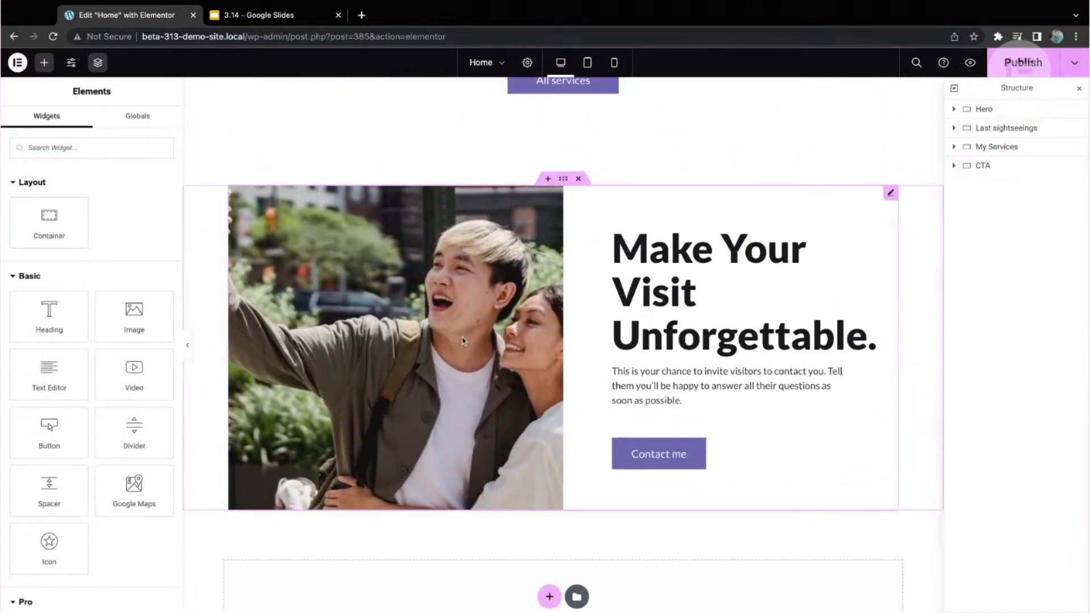
left_click(890, 193)
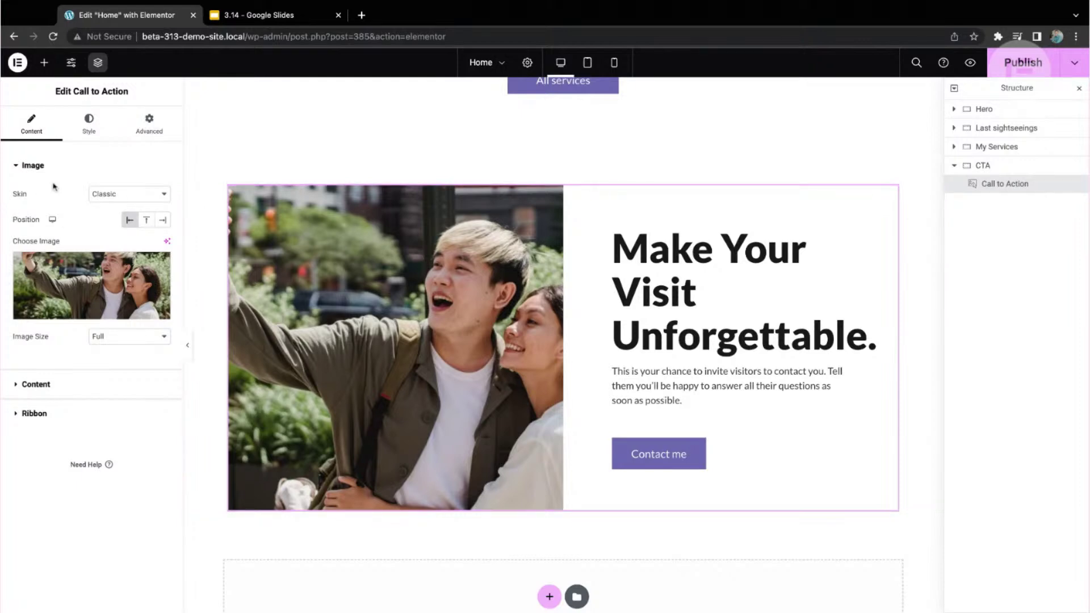
left_click(89, 131)
left_click(28, 166)
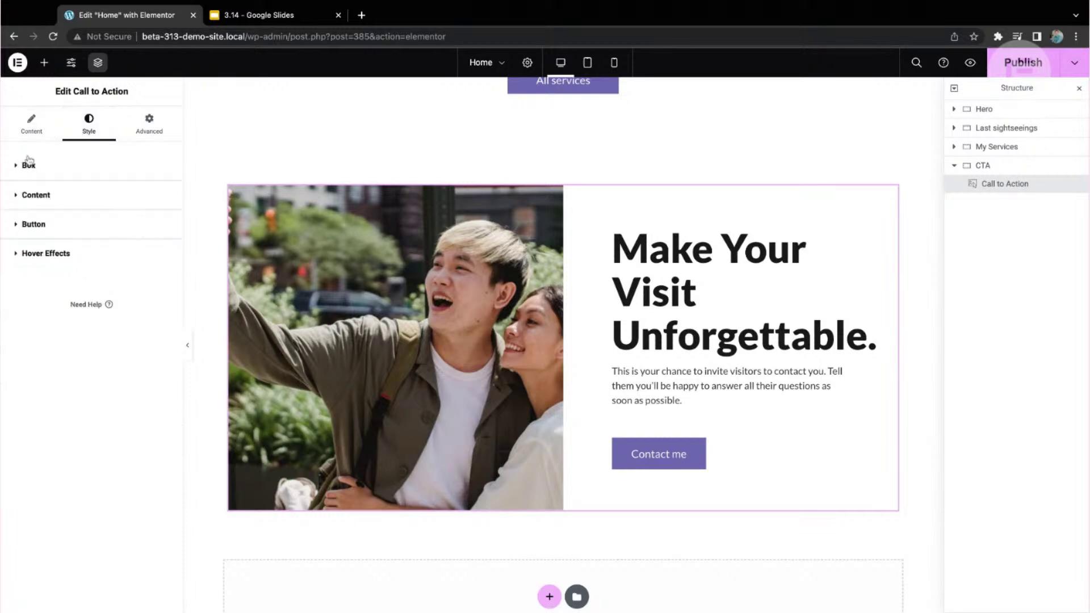
left_click(30, 224)
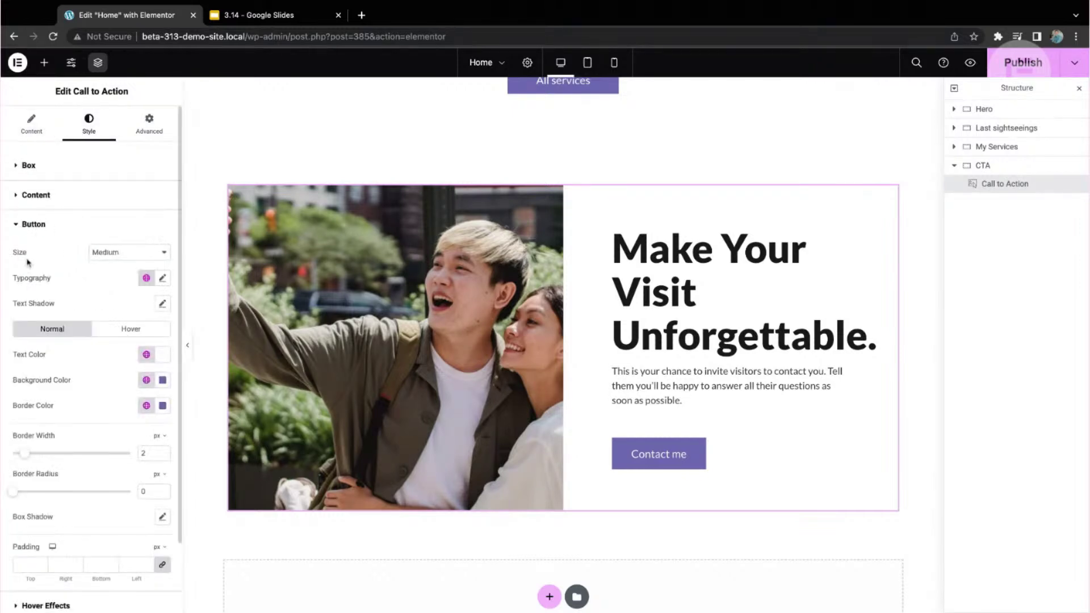
scroll(94, 281, "down", 2)
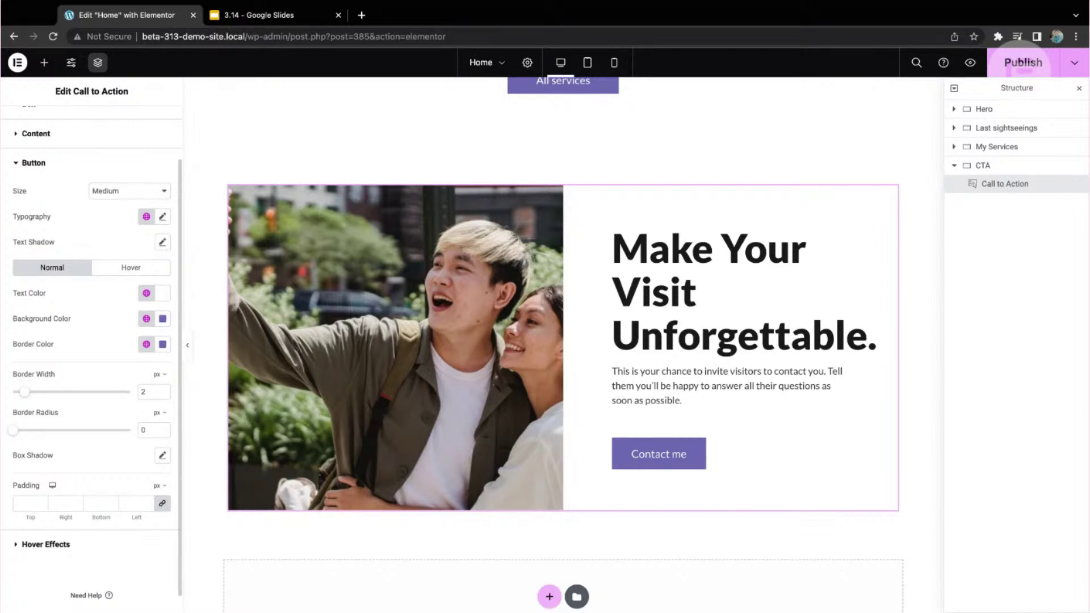
Try the Text Shadow and Box Shadow settings on the Contact me button, restoring the text shadow to its default
left_click(162, 242)
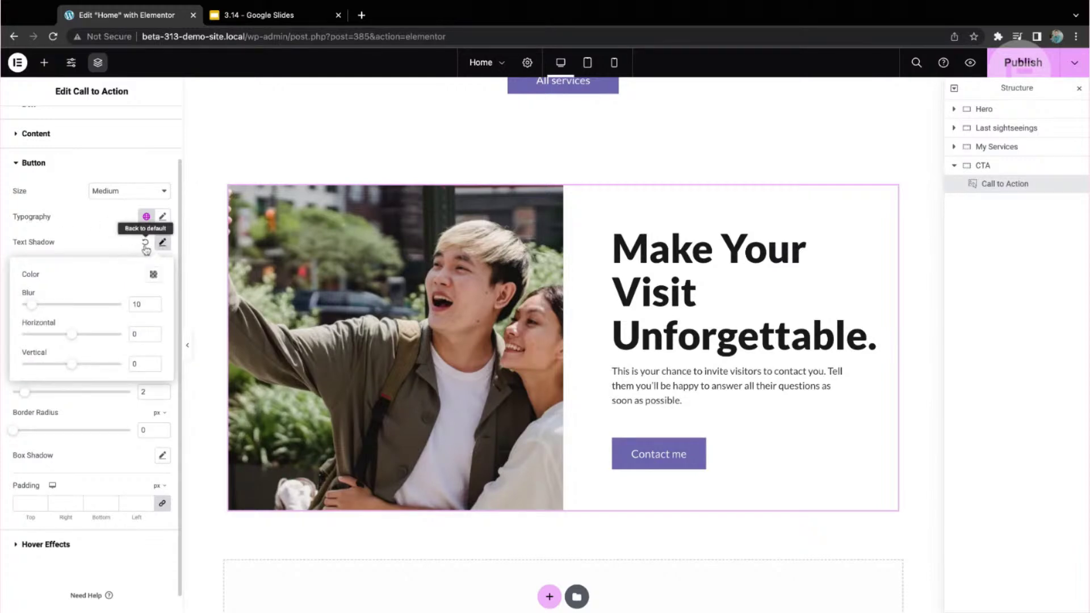
left_click(144, 242)
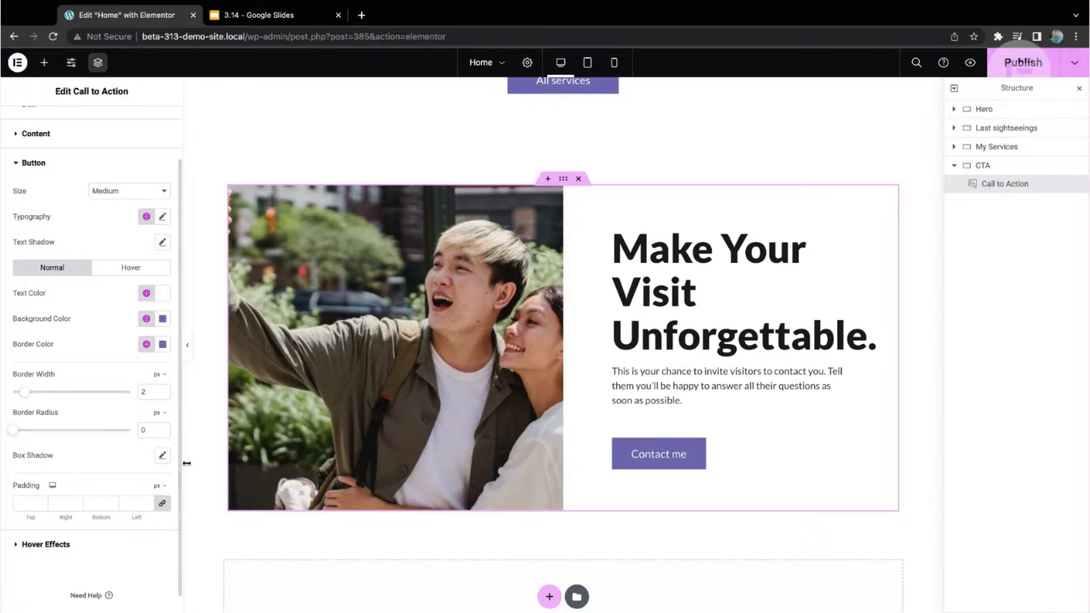
left_click(162, 456)
left_click_drag(68, 522, 104, 520)
left_click(162, 455)
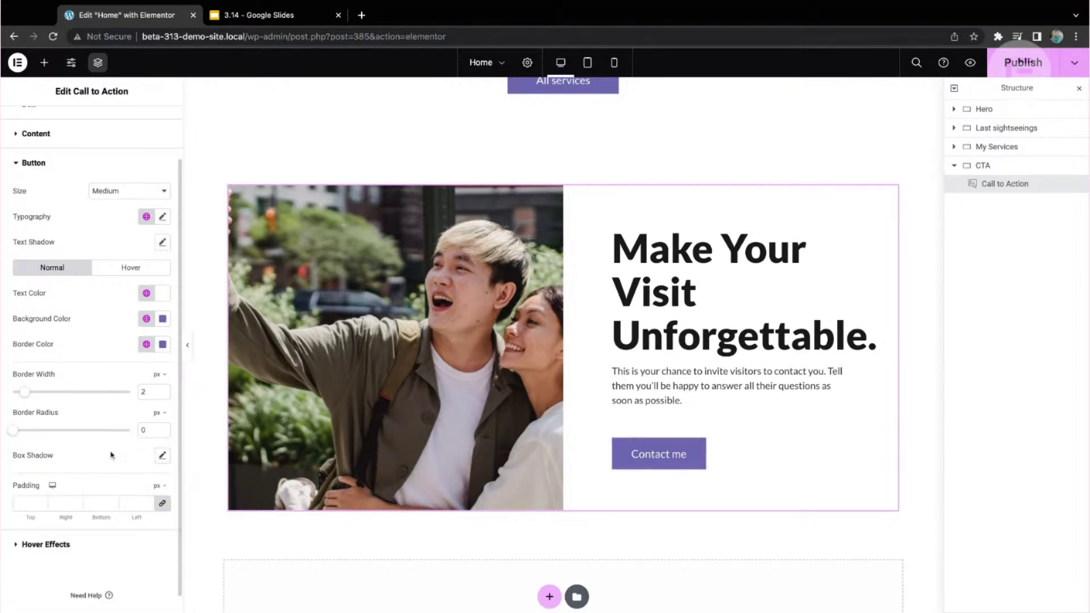
Try 20 px padding on all sides of the Contact me button and clear it again
scroll(113, 471, "down", 1)
left_click(134, 489)
type("20")
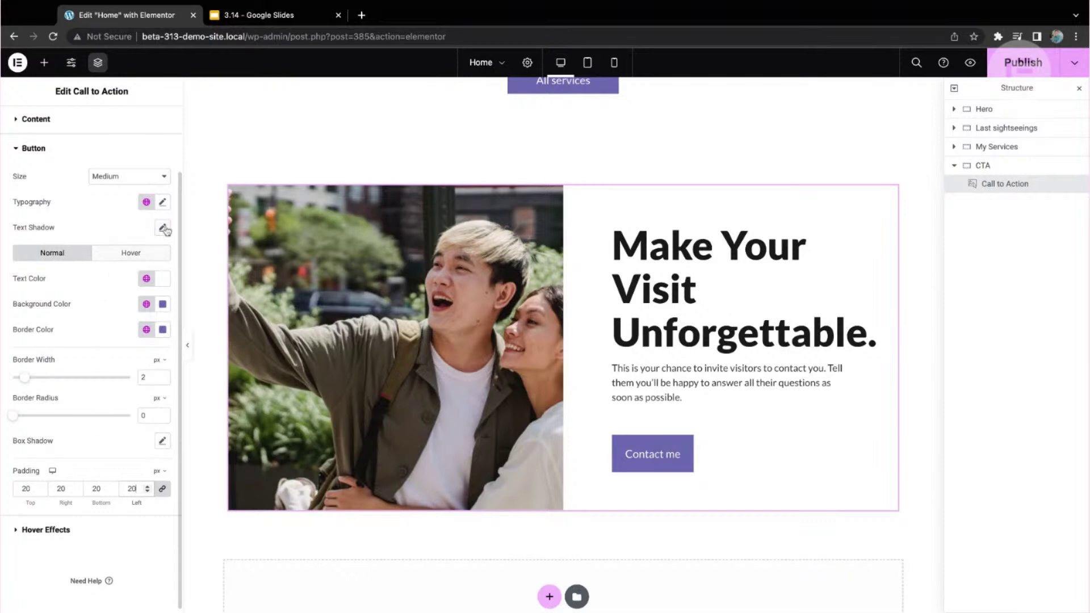
double_click(137, 491)
key("BackSpace")
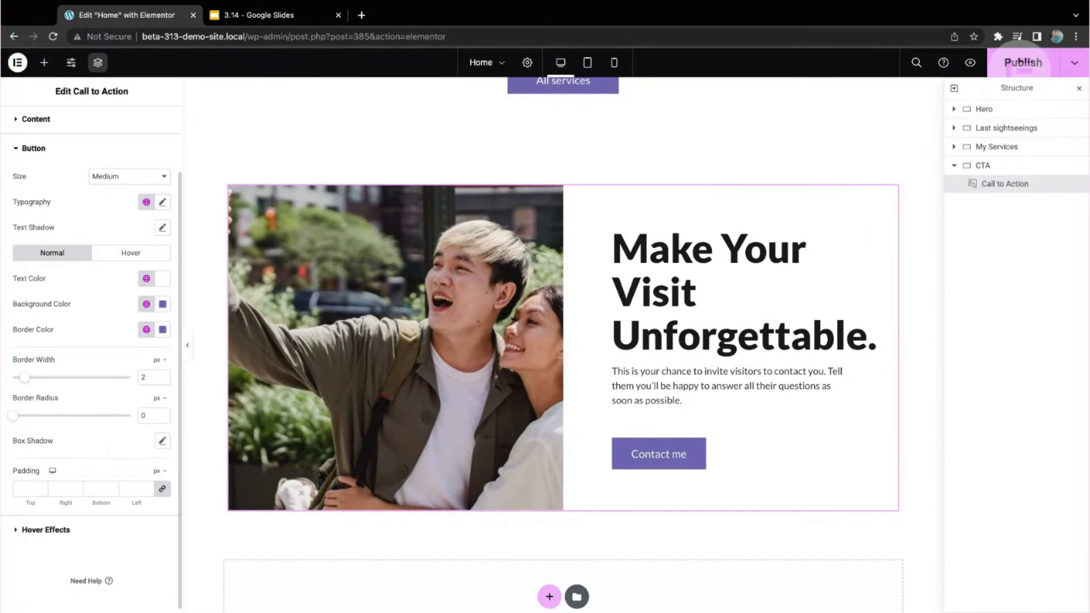
Add a new container to the Home page below the CTA section
scroll(462, 392, "down", 1)
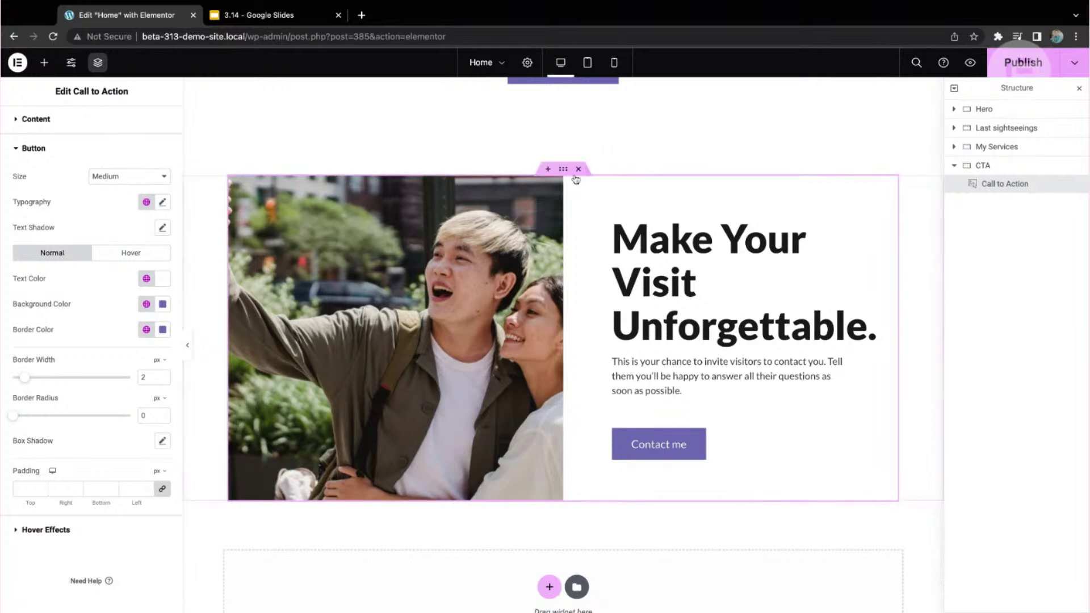
scroll(439, 333, "down", 1)
scroll(423, 326, "down", 2)
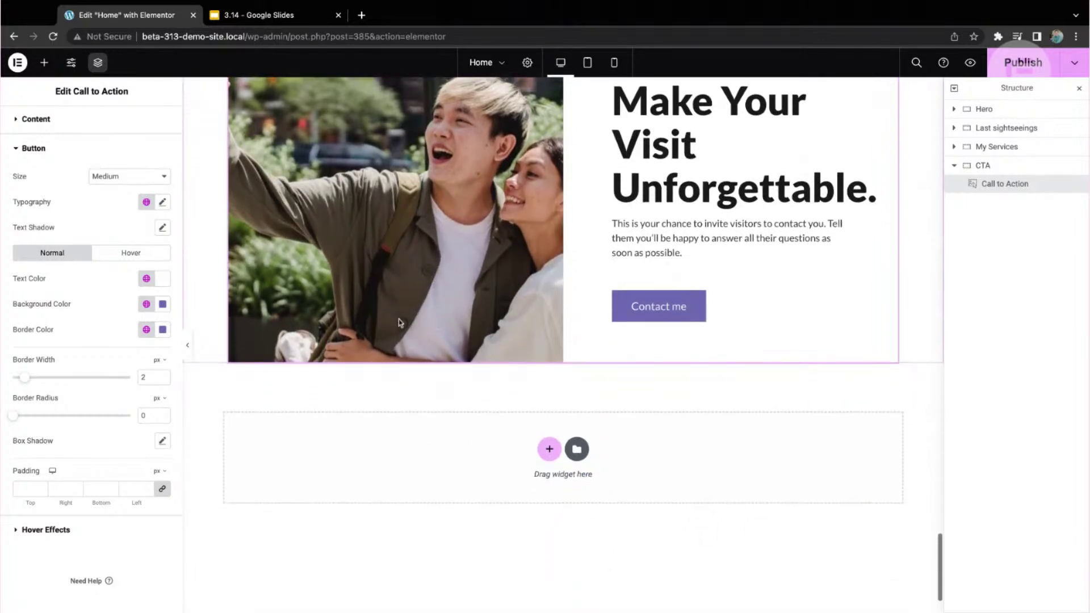
scroll(400, 321, "down", 1)
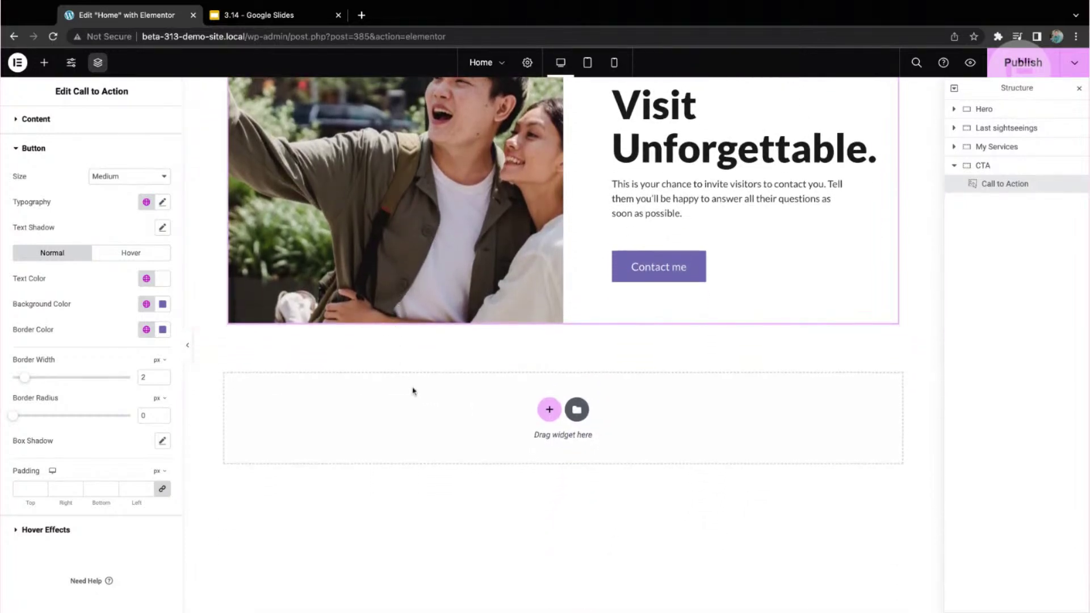
scroll(316, 399, "down", 1)
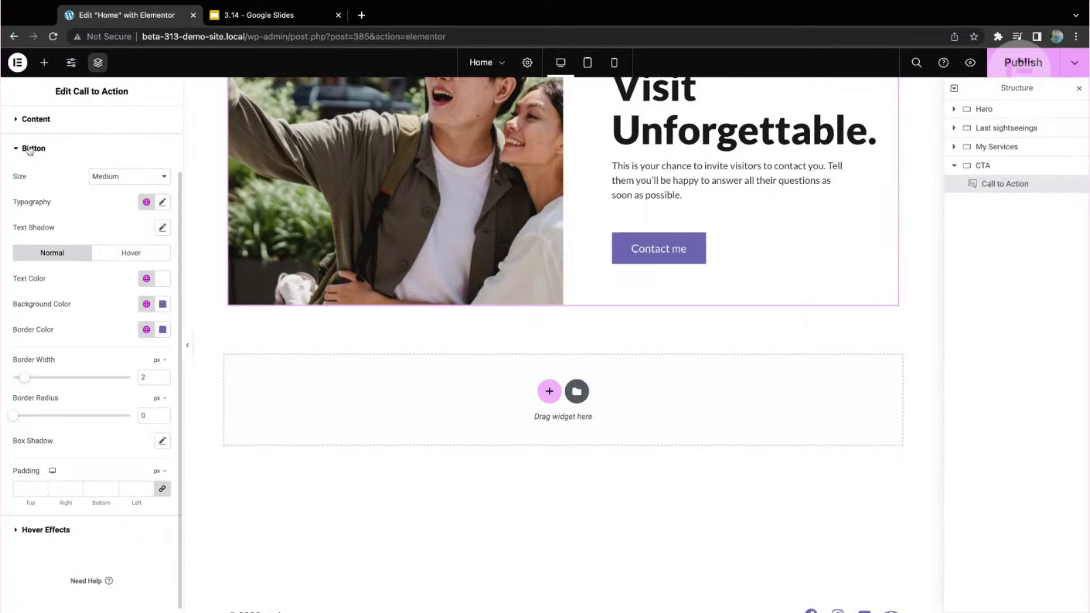
left_click(44, 63)
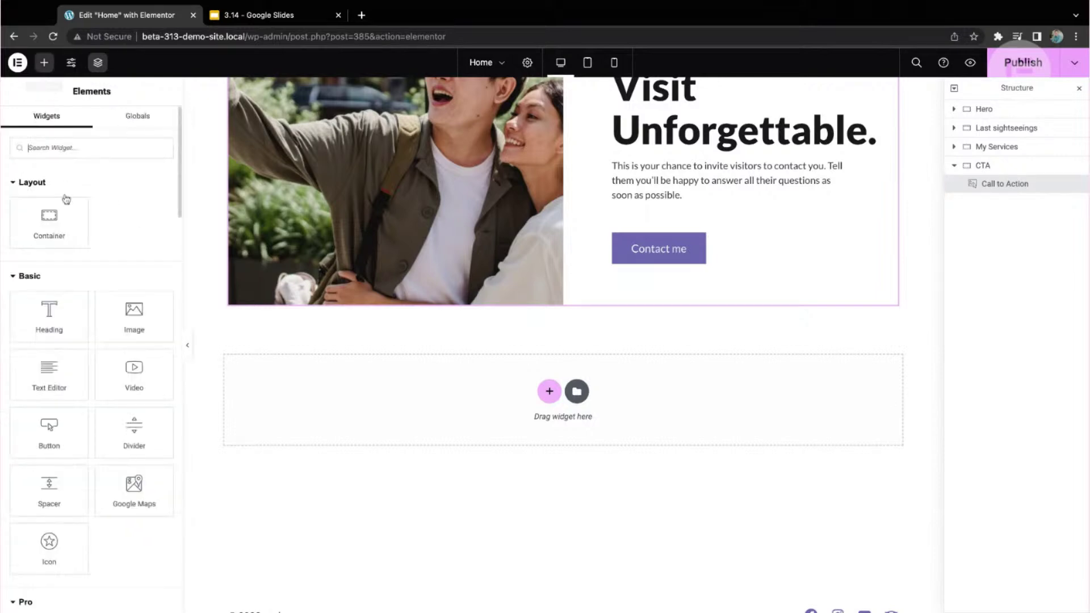
left_click_drag(51, 227, 418, 411)
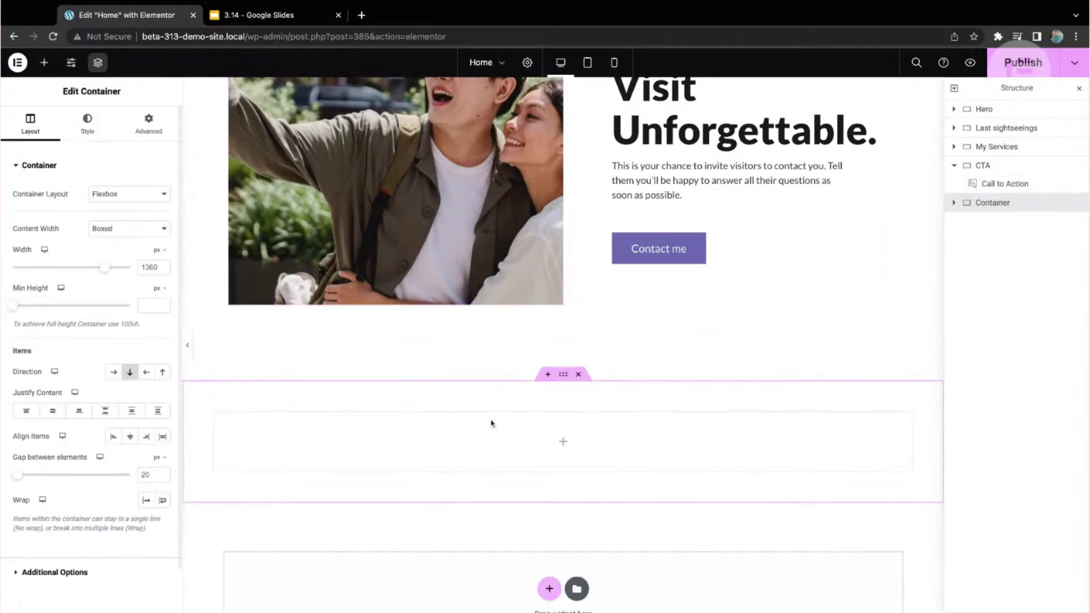
Find the Gallery widget by searching for "gallery" and place it in the empty container below the CTA section
scroll(479, 414, "down", 2)
left_click(563, 396)
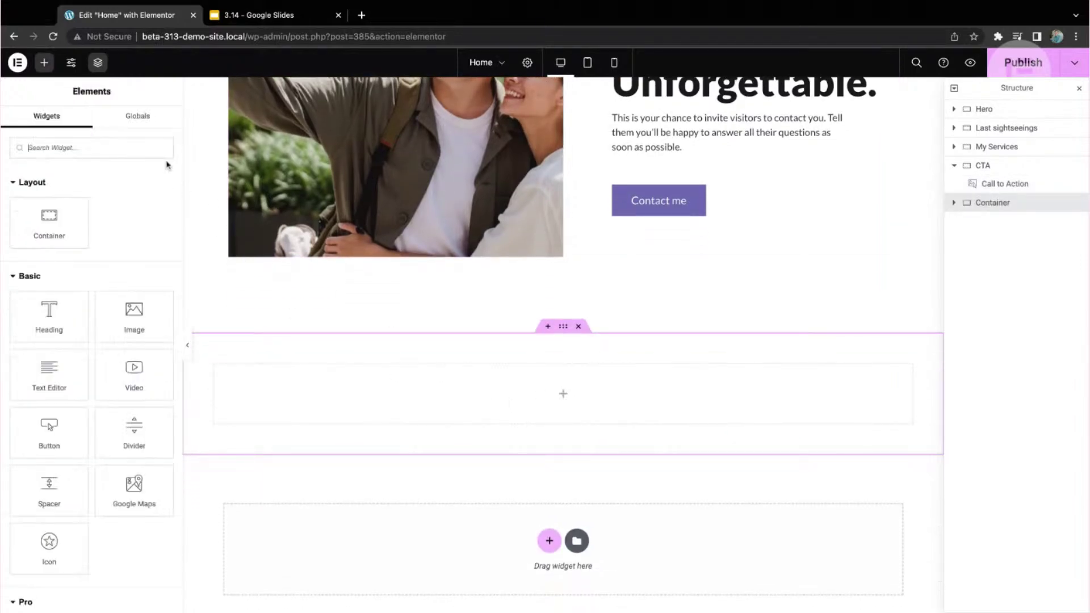
type("gal")
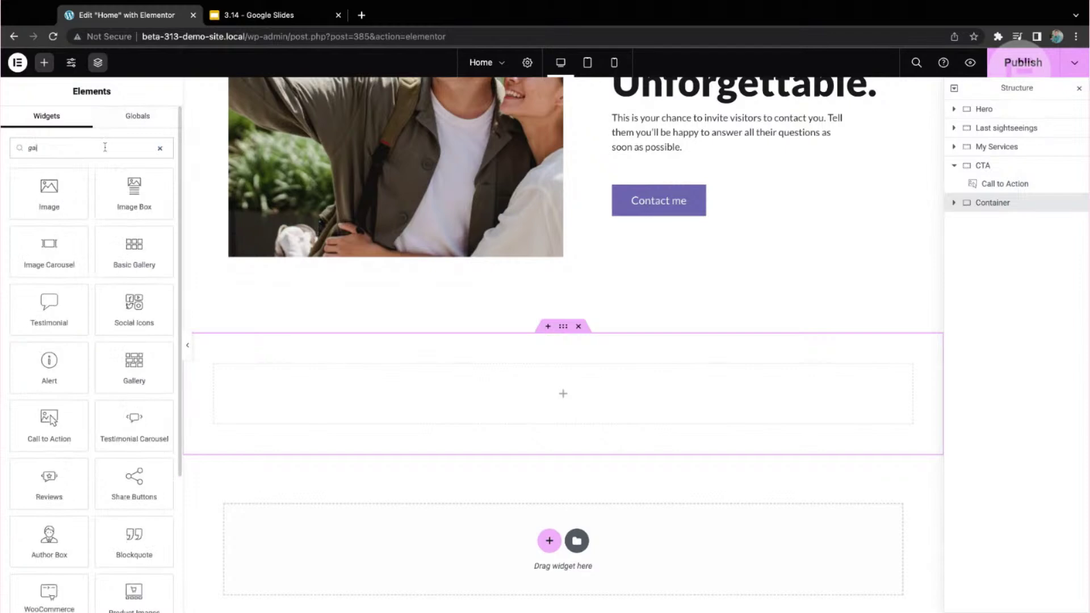
type("lery")
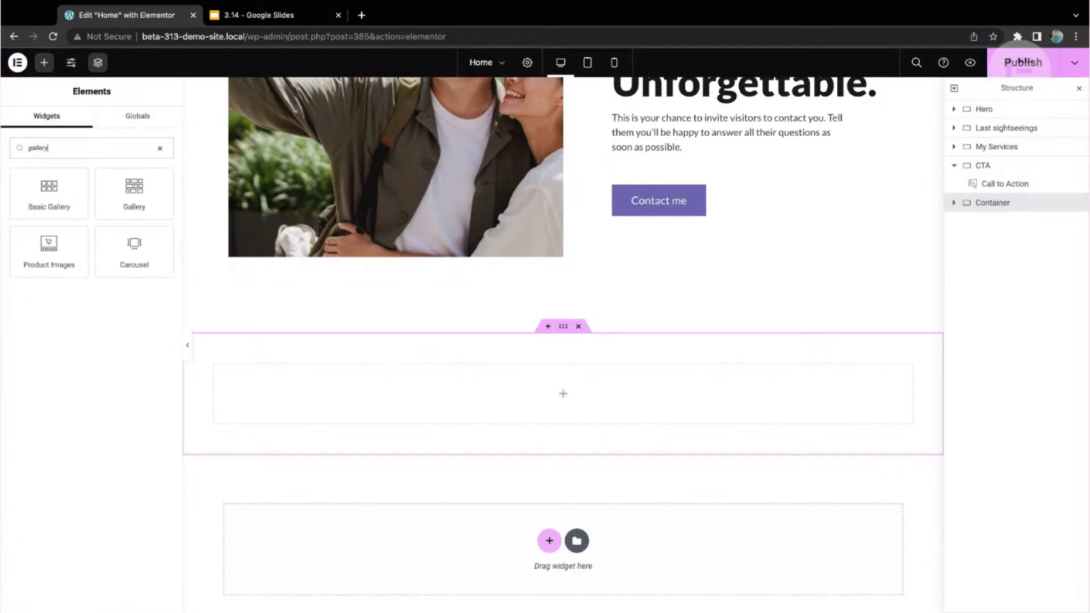
left_click_drag(131, 191, 450, 380)
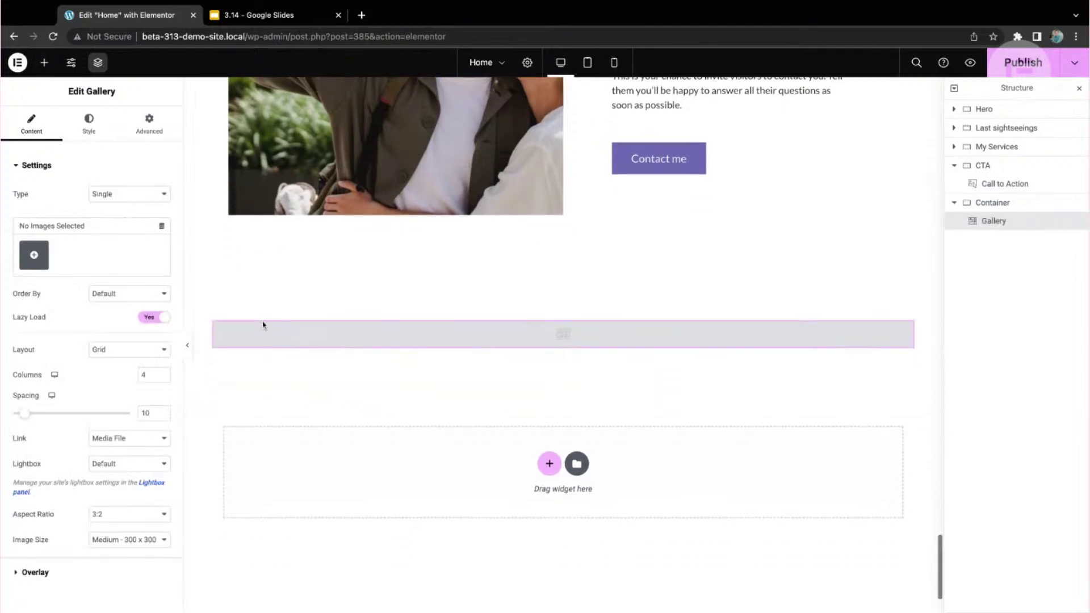
Fill the gallery with eight media library images: photographer, reclining couple, lakeside village, pagoda, service bell, family at the railing, Eiffel Tower and Colosseum
left_click(39, 257)
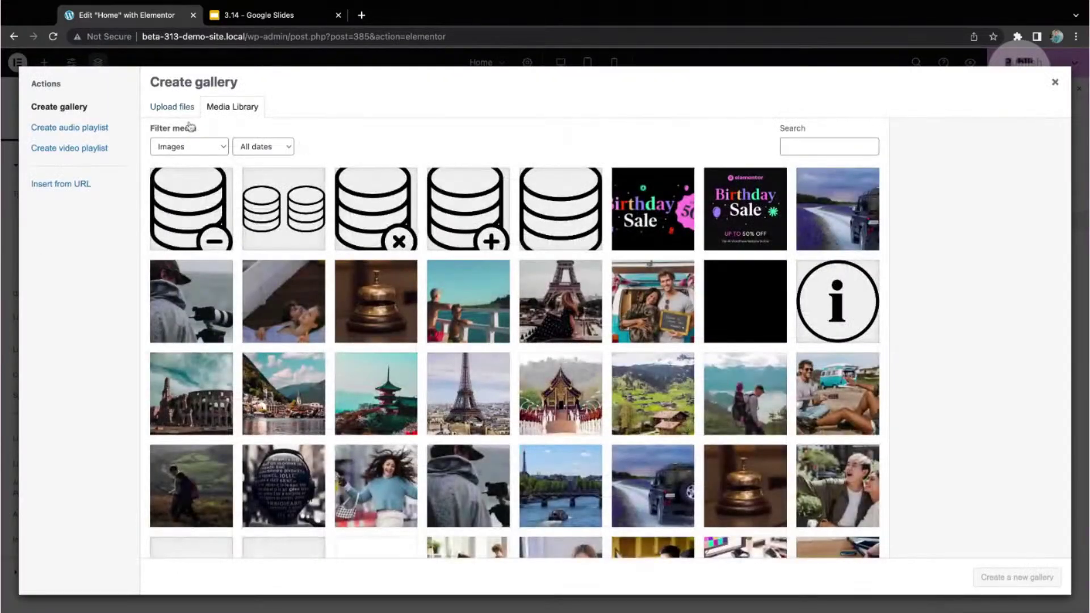
left_click(203, 316)
left_click(284, 301)
left_click(284, 393)
left_click(375, 393)
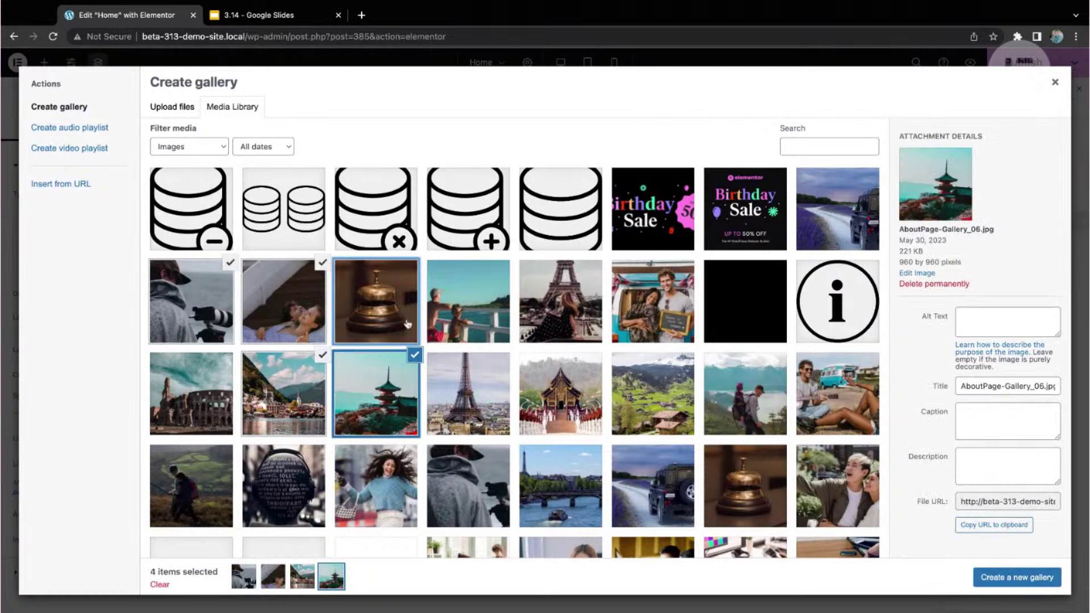
left_click(376, 301)
left_click(468, 301)
left_click(492, 391)
left_click(213, 411)
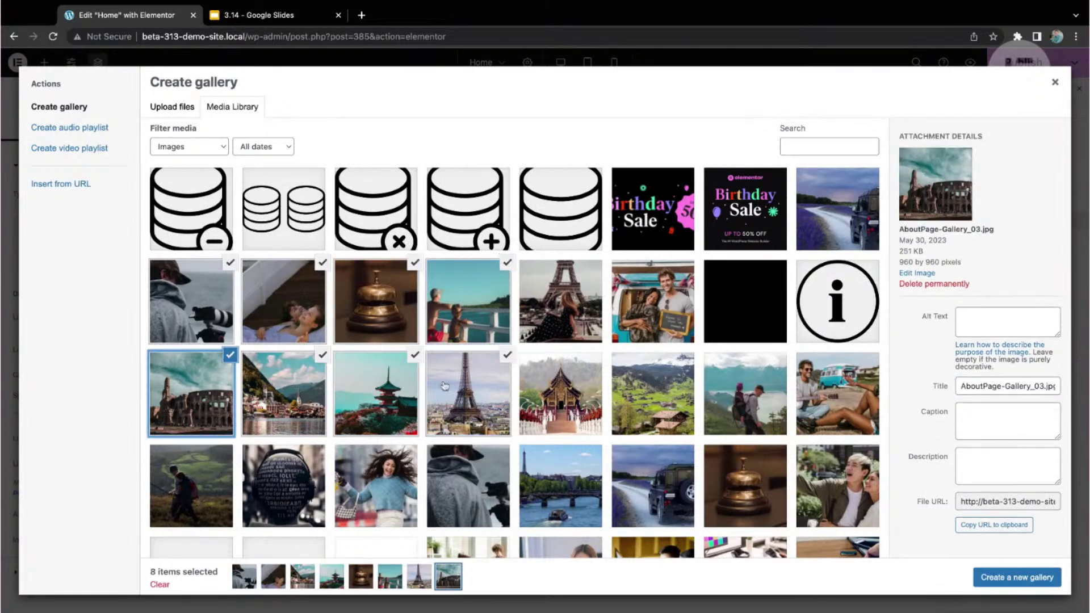
left_click(1032, 577)
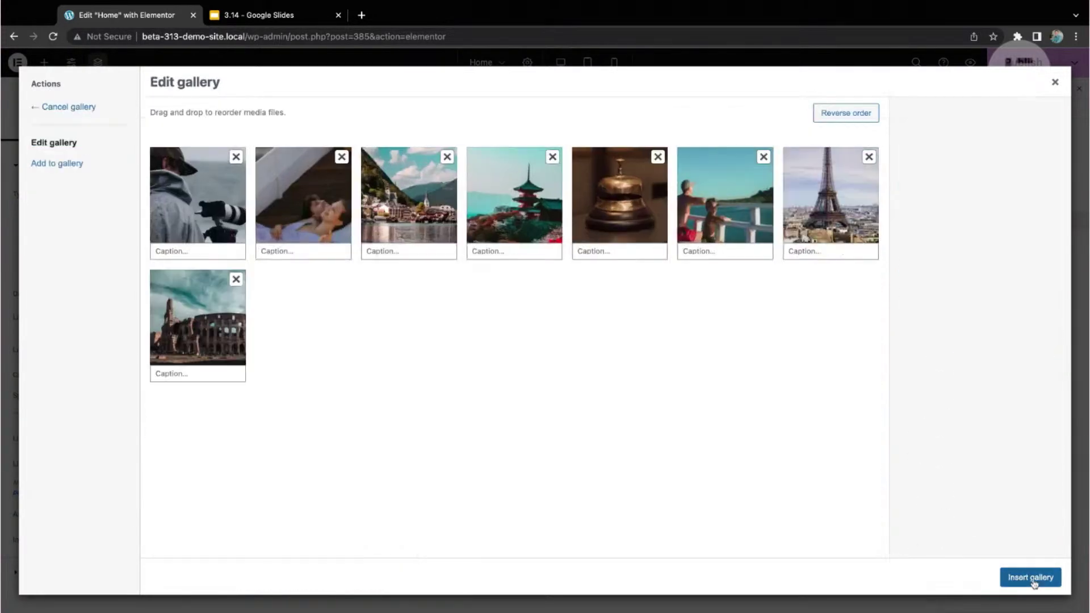
left_click(1030, 577)
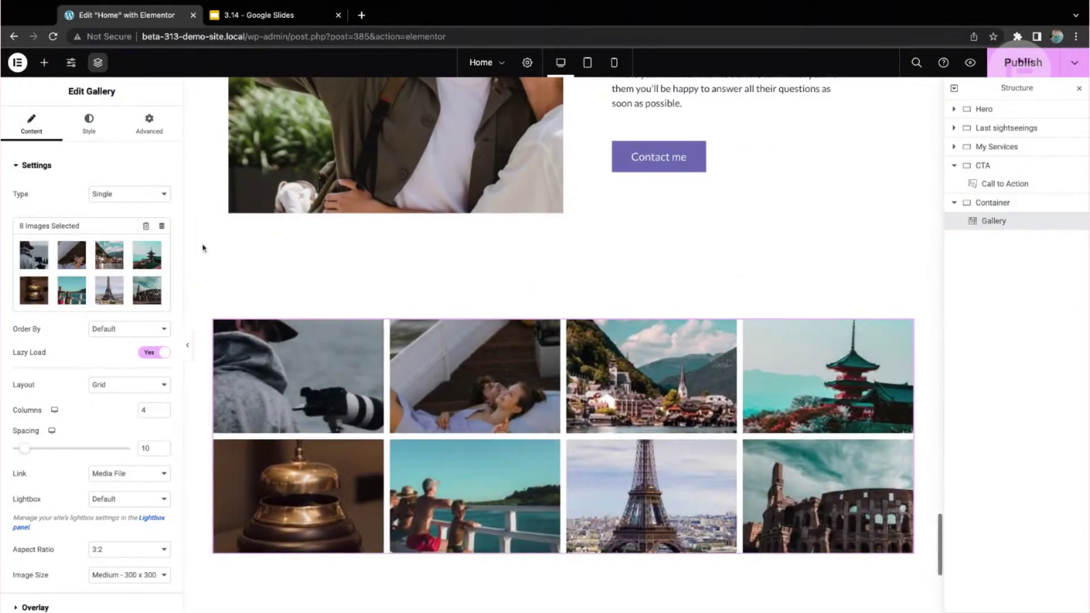
Follow the Gallery widget's link to the site's Lightbox settings, review the options there and close Site Settings
scroll(215, 236, "down", 1)
scroll(214, 236, "down", 1)
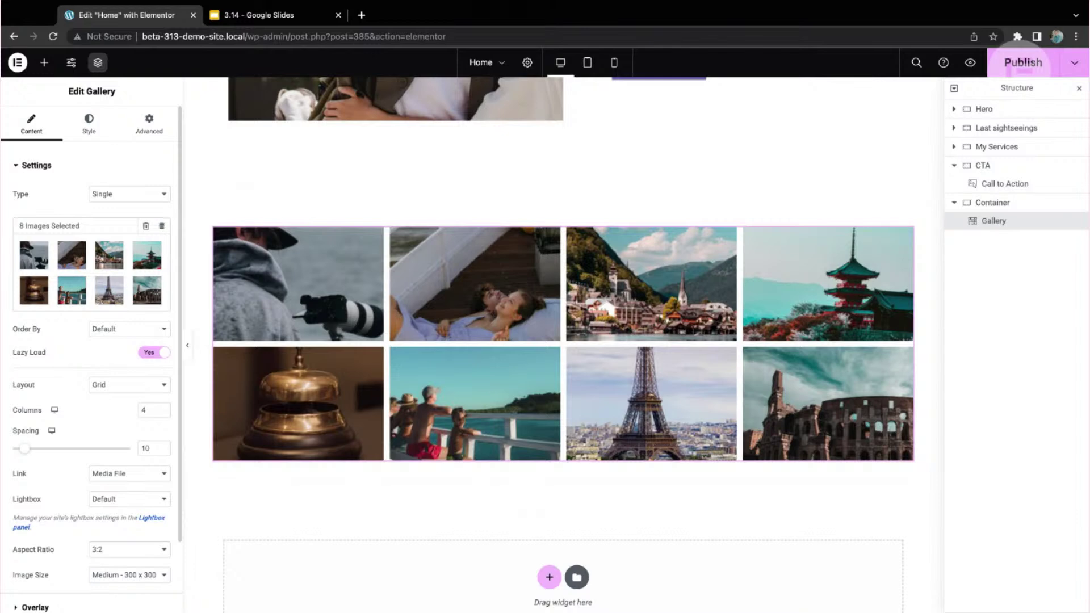
scroll(91, 358, "down", 3)
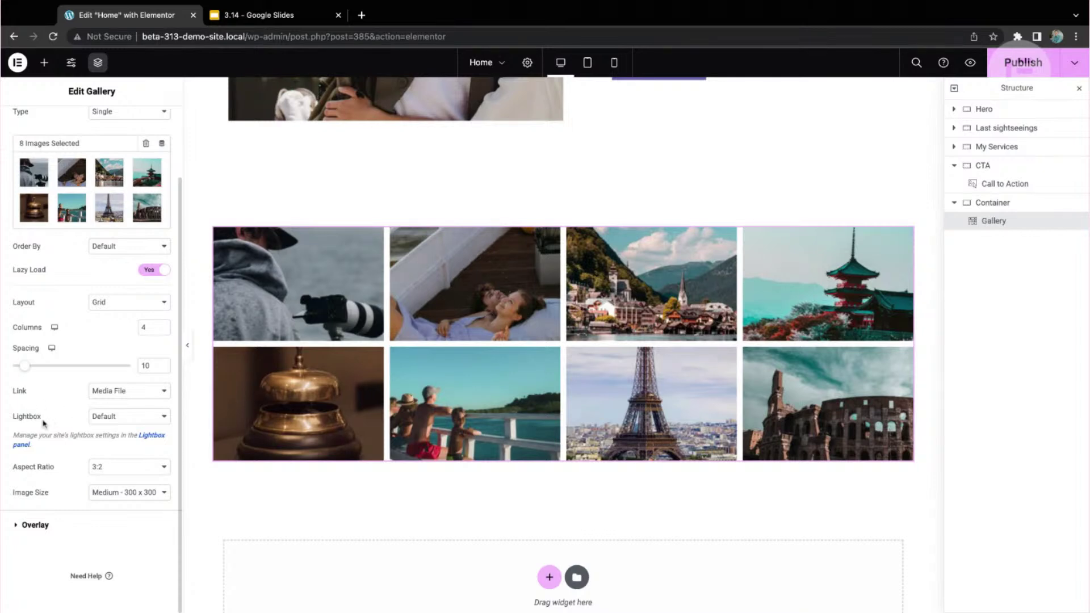
triple_click(14, 436)
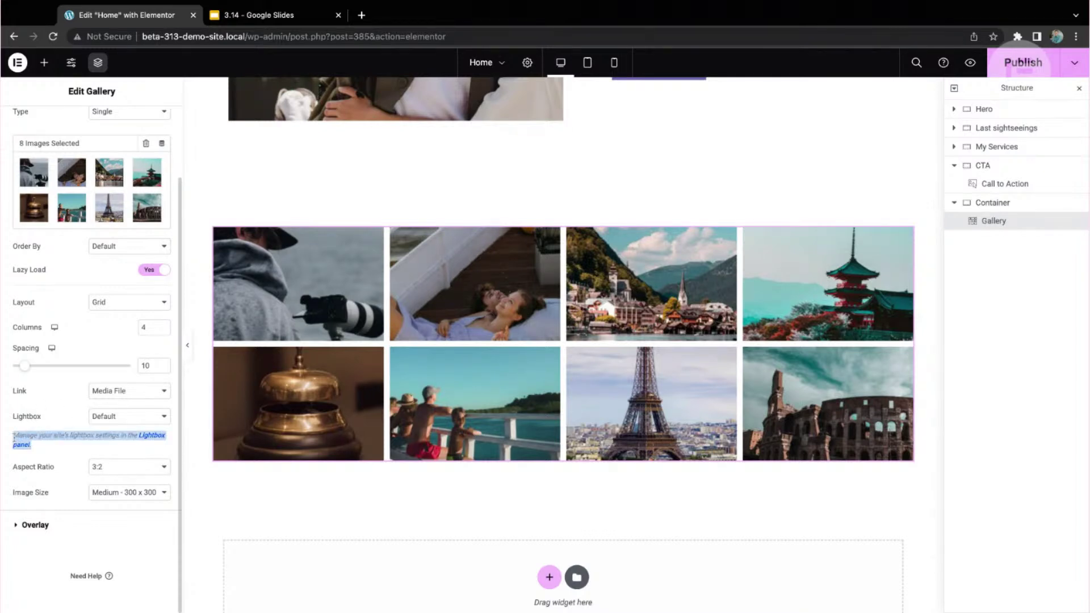
left_click(43, 446)
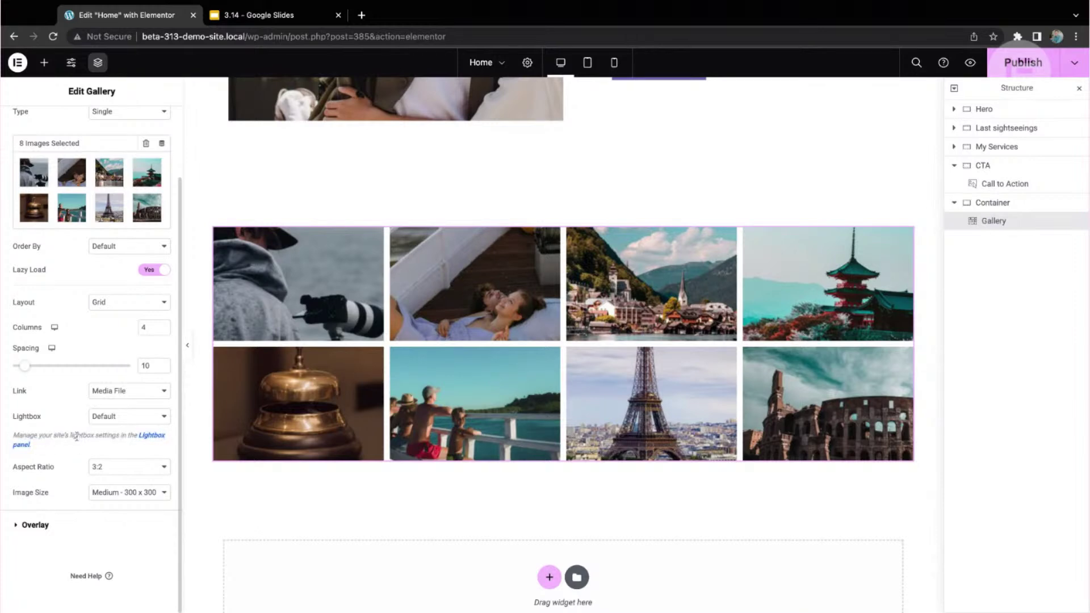
left_click(151, 440)
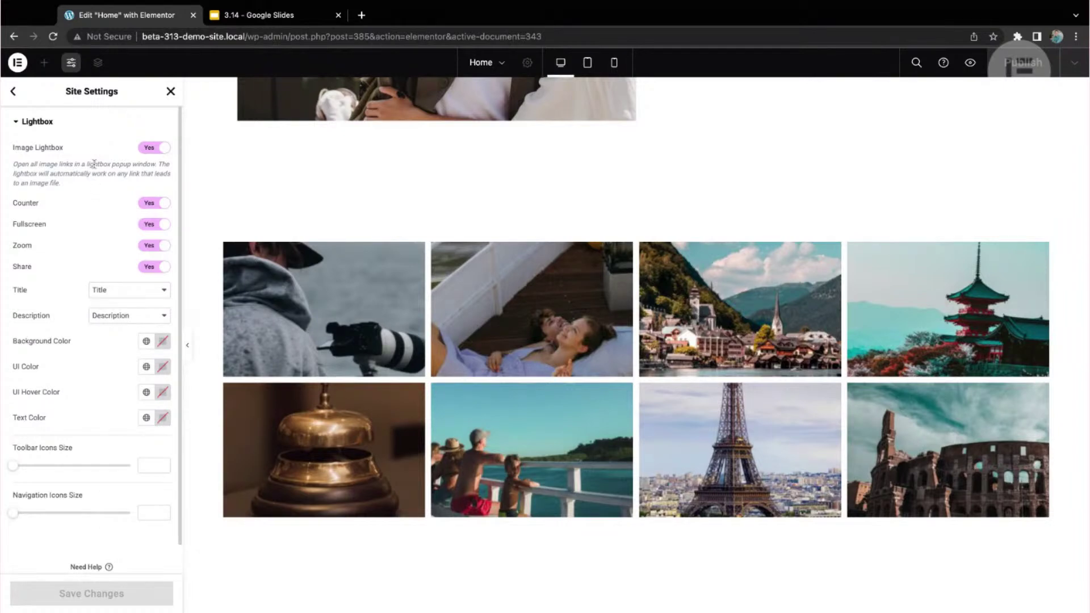
left_click(171, 93)
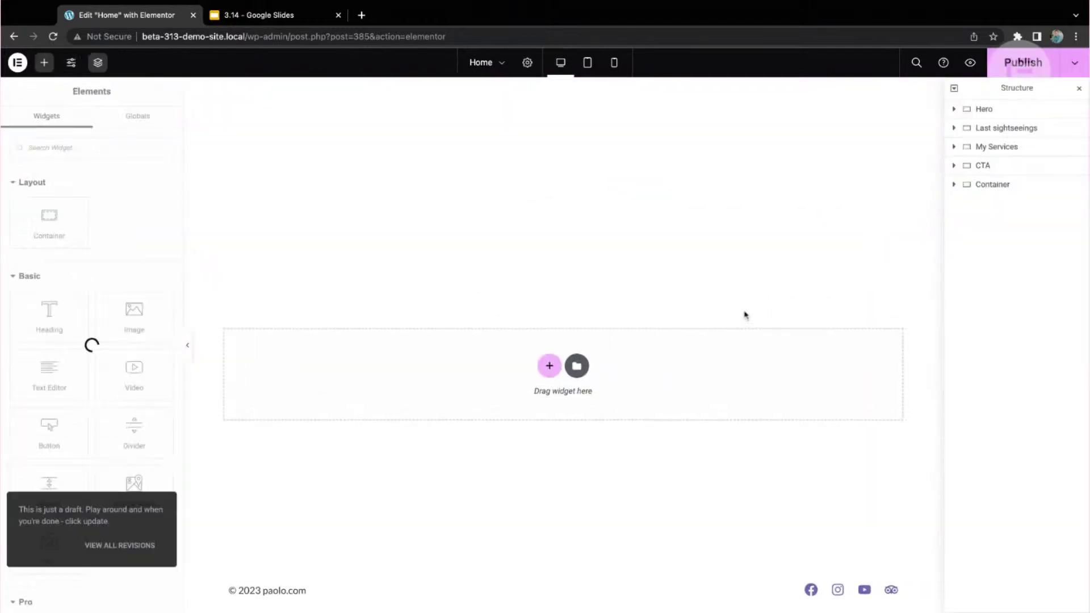
Reopen the Gallery widget's settings and set its Lightbox option to No
scroll(487, 295, "up", 2)
scroll(486, 295, "up", 10)
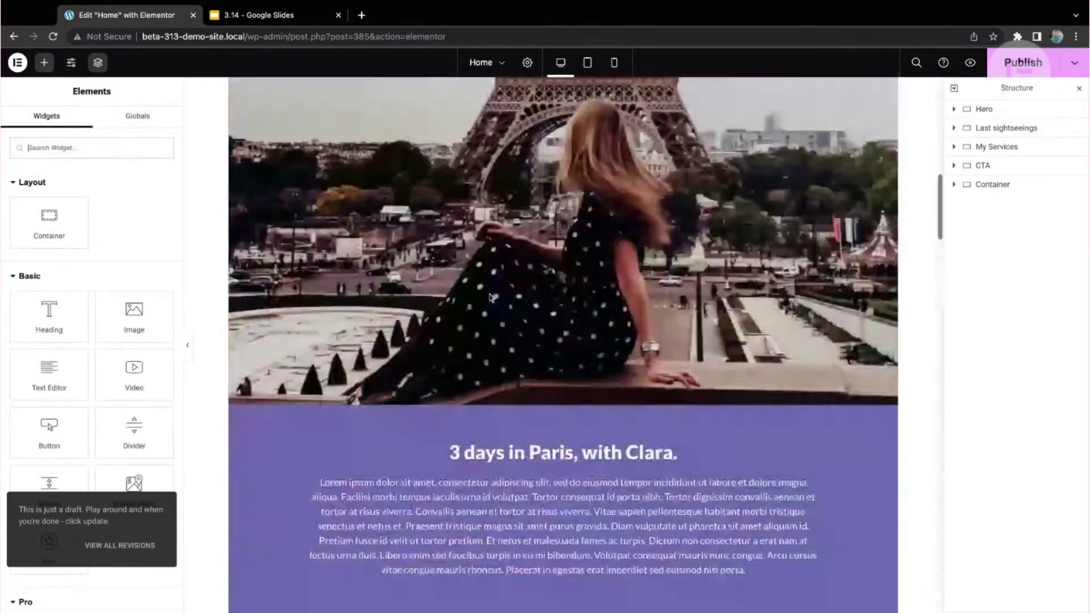
scroll(487, 296, "down", 15)
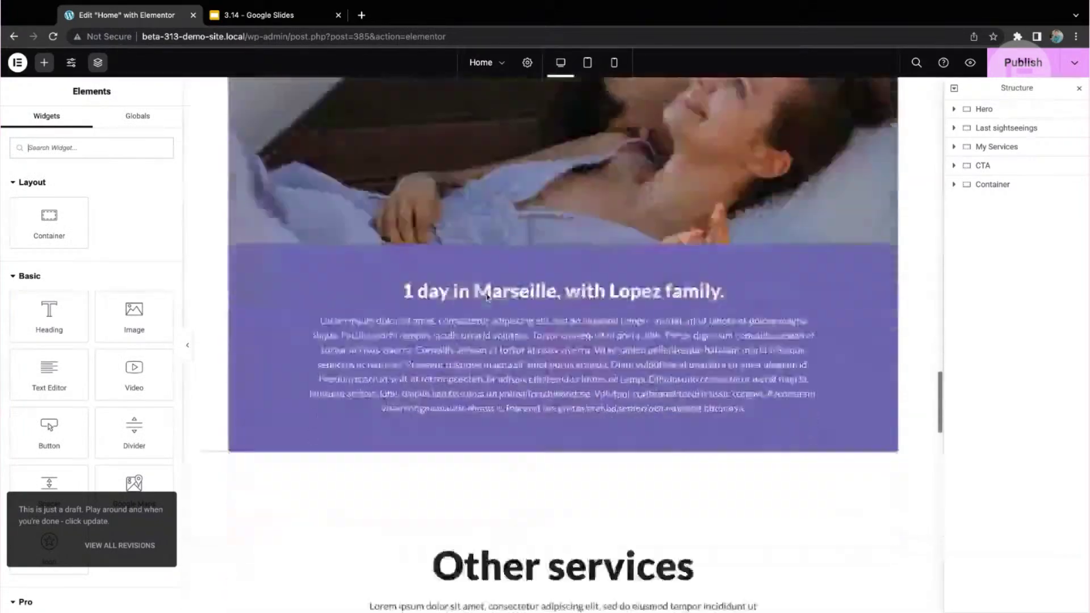
scroll(562, 329, "down", 5)
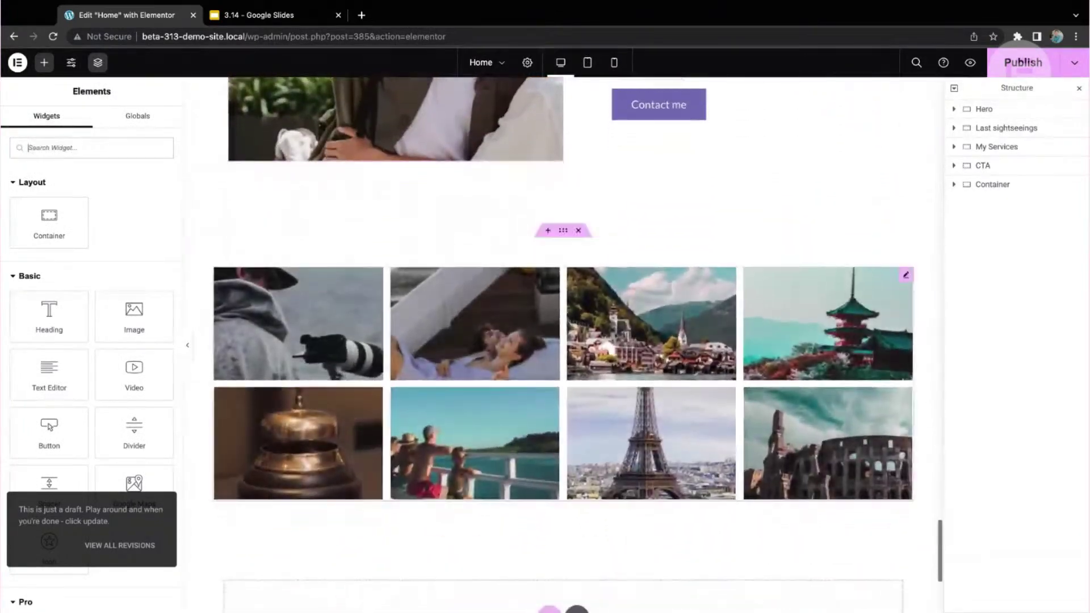
left_click(906, 183)
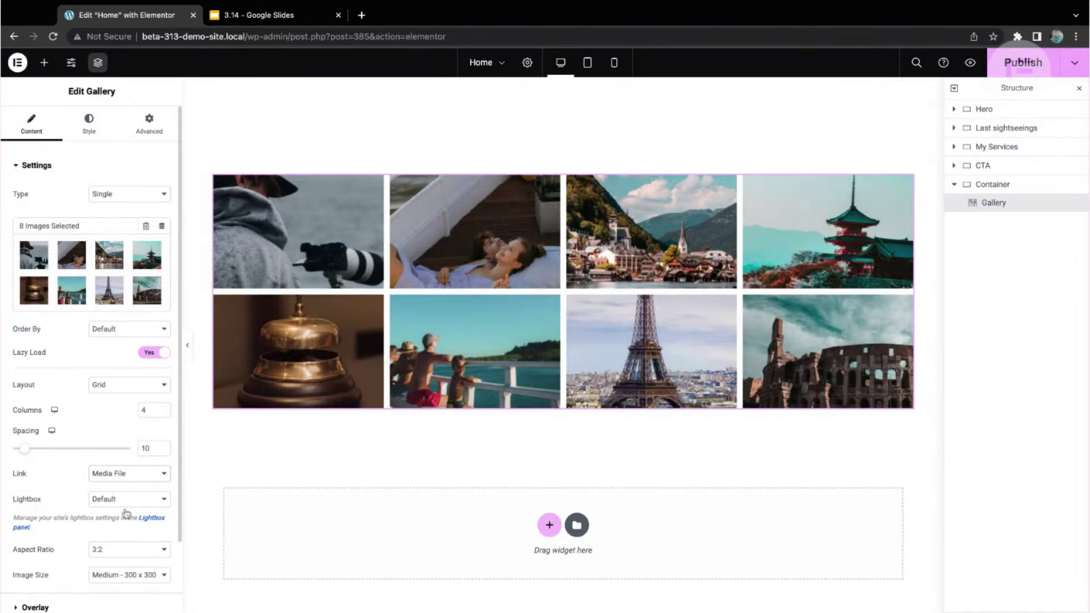
double_click(147, 527)
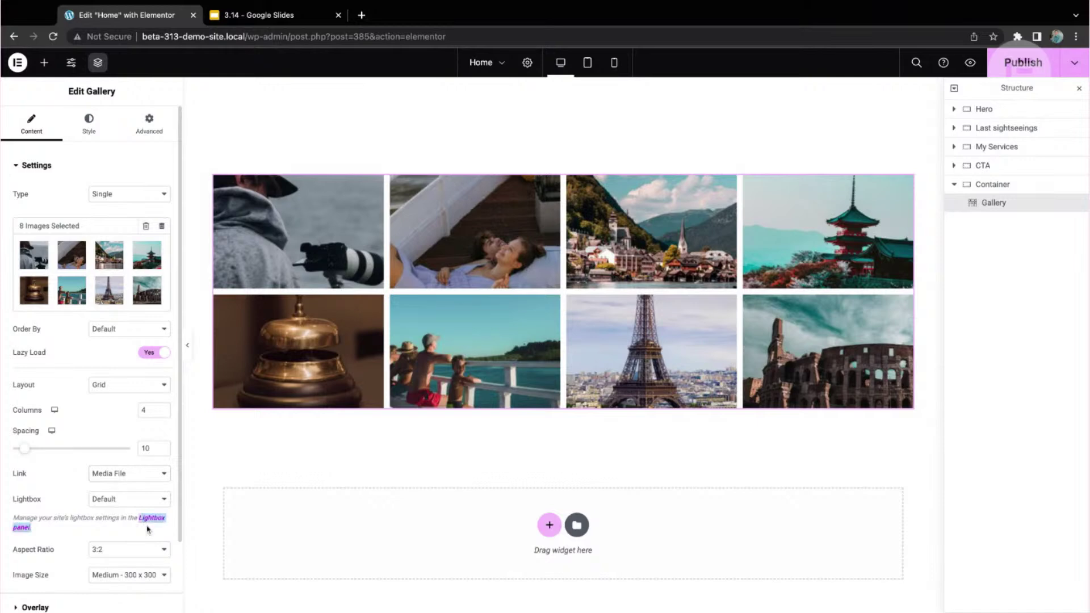
left_click(53, 503)
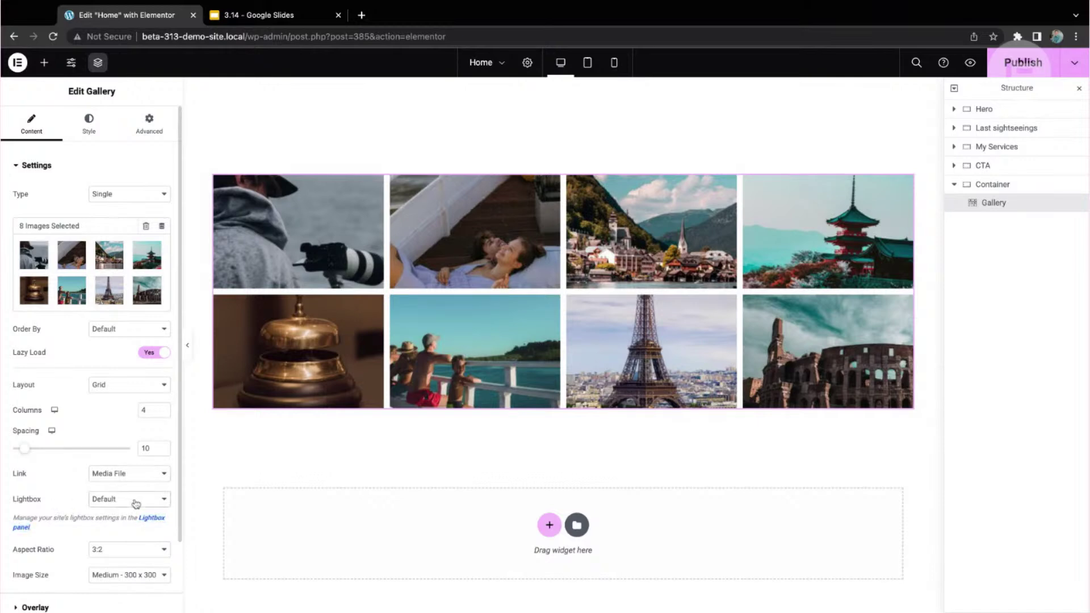
left_click(136, 504)
left_click(116, 528)
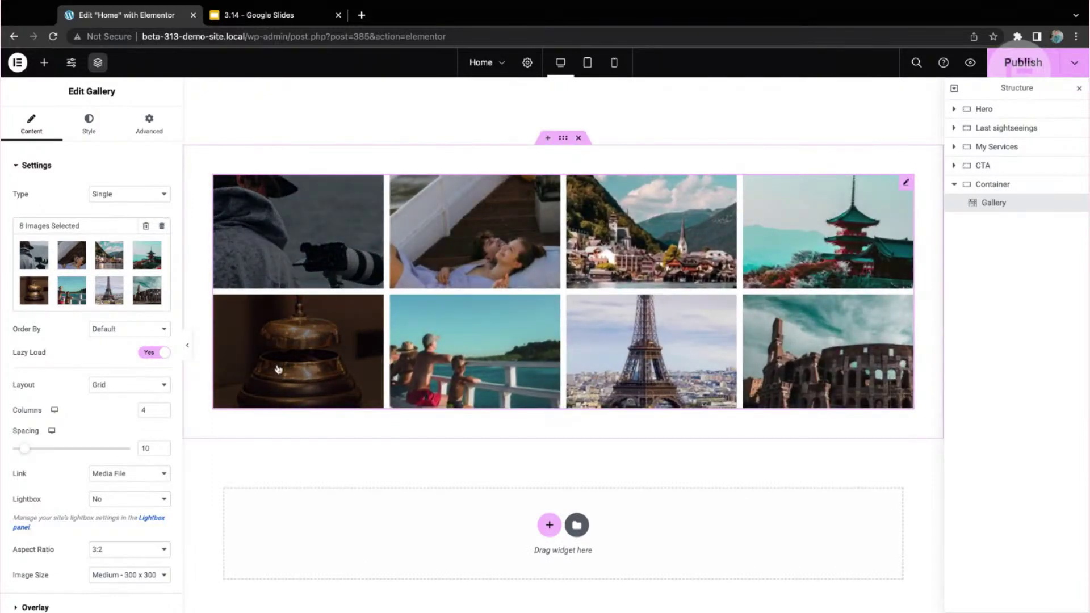
Check the gallery with the editing panels hidden, restore the panels and delete the container holding the gallery
key("ctrl+p")
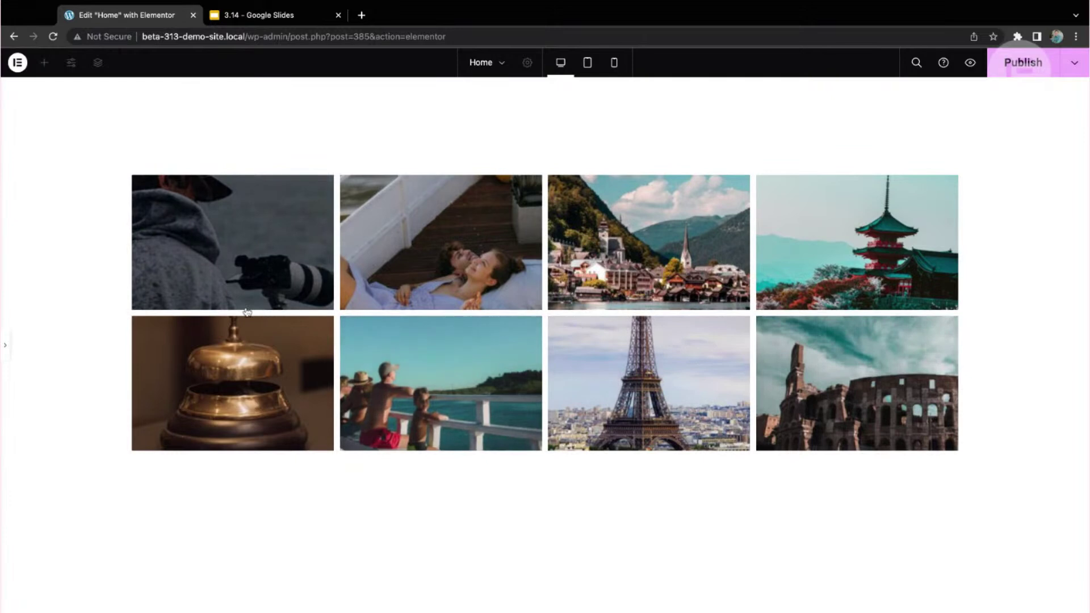
key("ctrl+p")
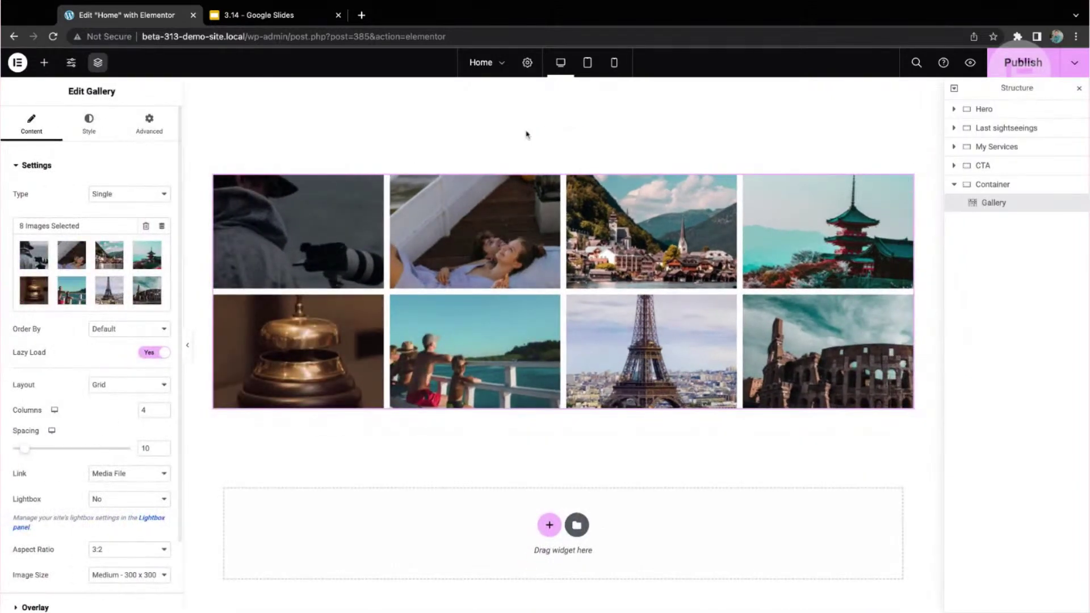
left_click(579, 138)
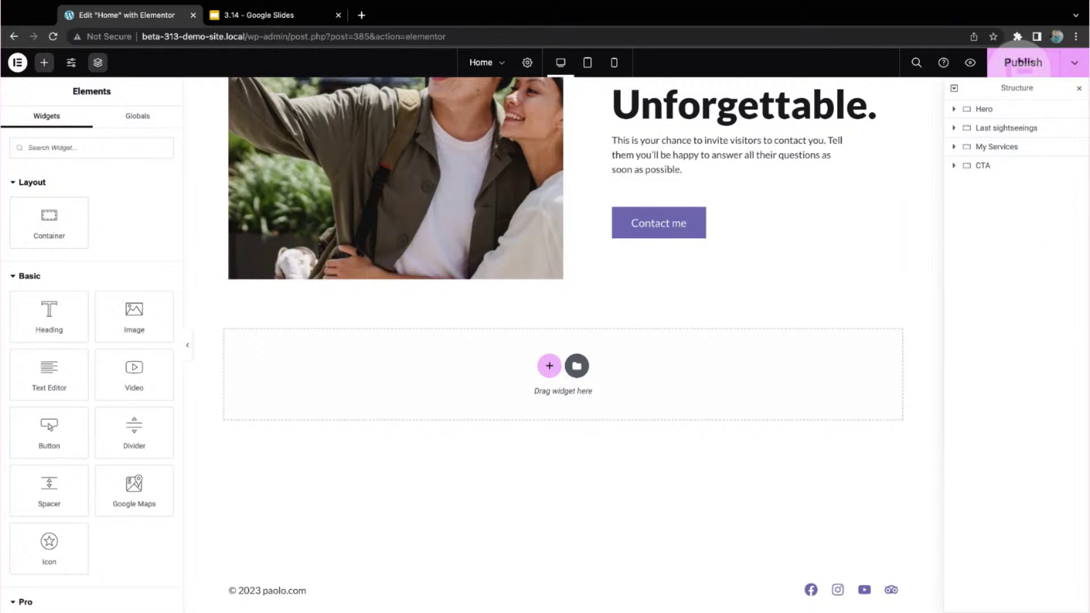
Switch to the 3.14 Google Slides presentation and advance to the slide on Loop Carousel HTML changes
left_click(265, 21)
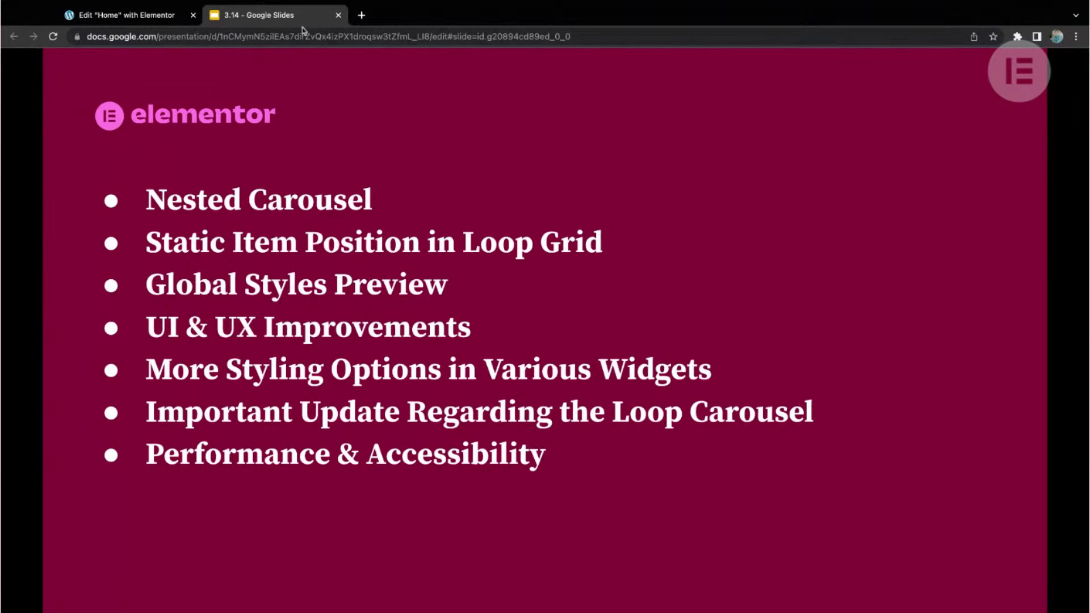
key("Right")
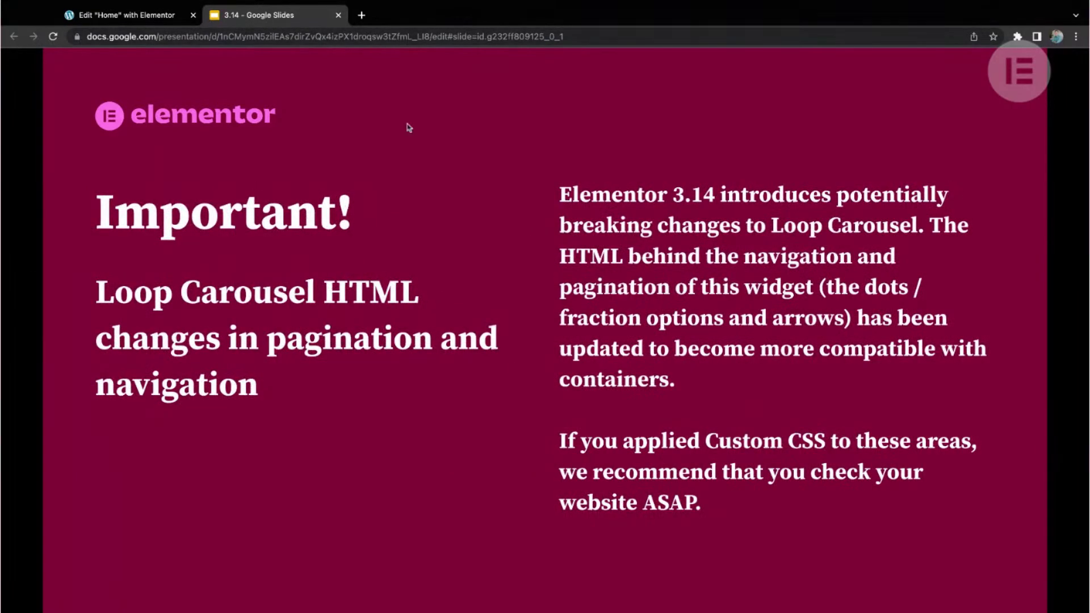